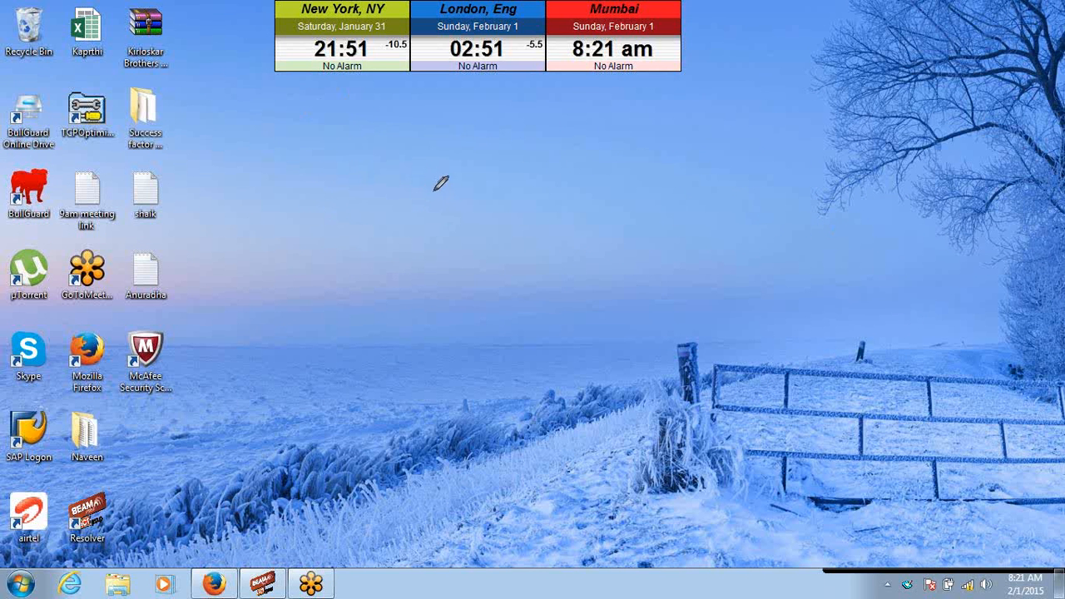
- Handwrite the underlined heading "FY" in the upper middle of the desktop and branch it to the word "Calendar"
mouse_move(429, 150)
mouse_down()
mouse_move(426, 189)
mouse_move(457, 142)
mouse_up()
drag(438, 170, 482, 167)
drag(484, 155, 476, 191)
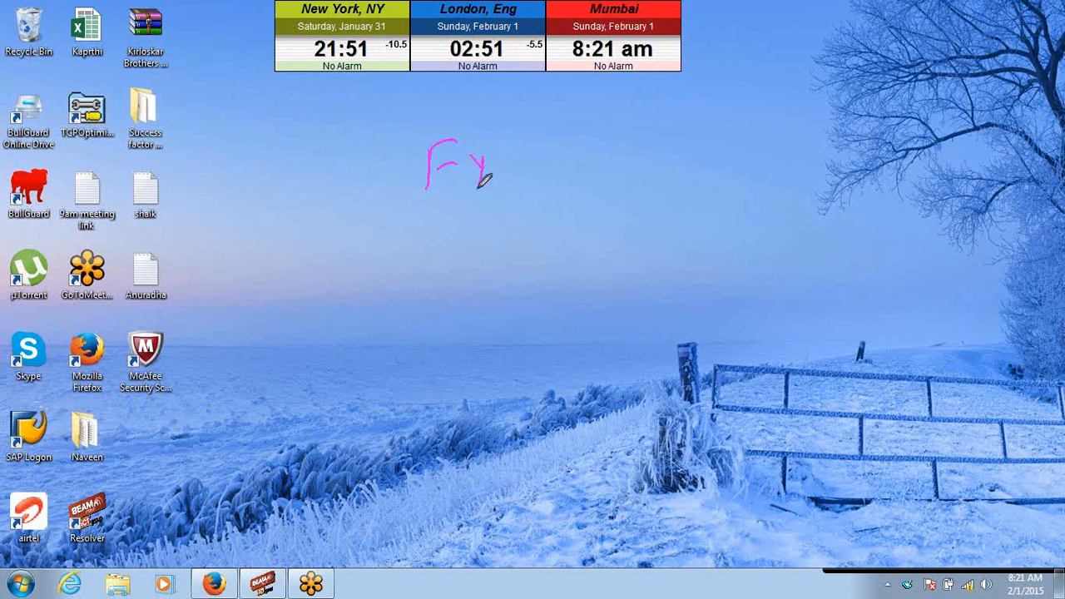
drag(415, 205, 518, 198)
drag(427, 204, 367, 241)
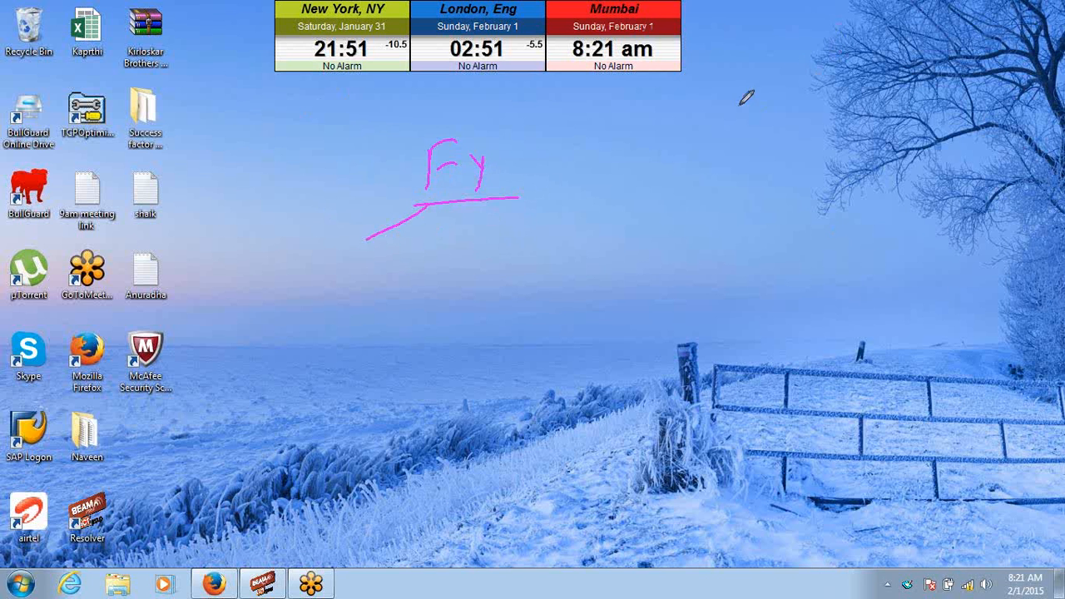
mouse_move(320, 259)
mouse_down()
mouse_move(309, 277)
mouse_move(419, 266)
mouse_up()
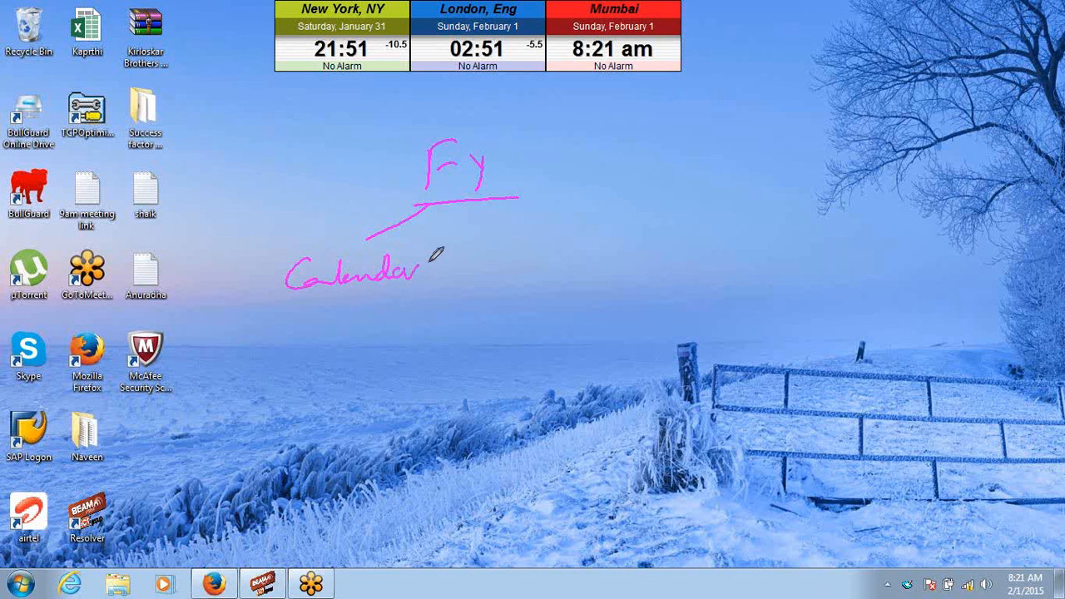
- Add a second FY branch labelled "Non-Calendar, A/C year" and put arrowheads on both branch lines
mouse_move(432, 201)
mouse_down()
mouse_move(488, 253)
mouse_move(541, 254)
mouse_move(580, 236)
mouse_move(607, 253)
mouse_move(637, 236)
mouse_move(663, 248)
mouse_up()
click(674, 245)
mouse_move(526, 289)
mouse_down()
mouse_move(552, 278)
mouse_move(629, 293)
mouse_up()
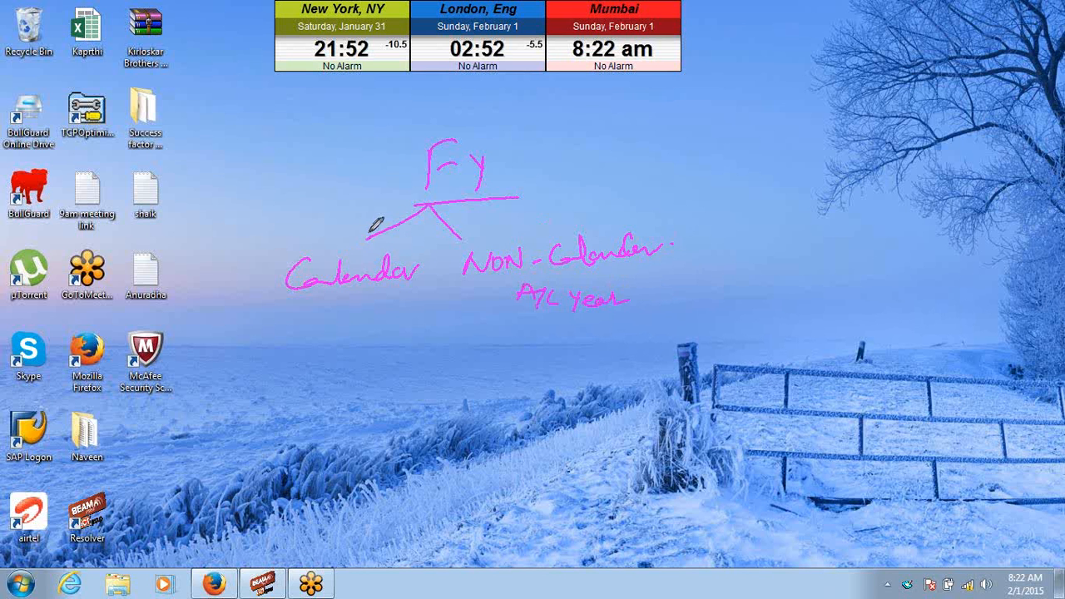
drag(364, 232, 376, 241)
drag(458, 242, 470, 235)
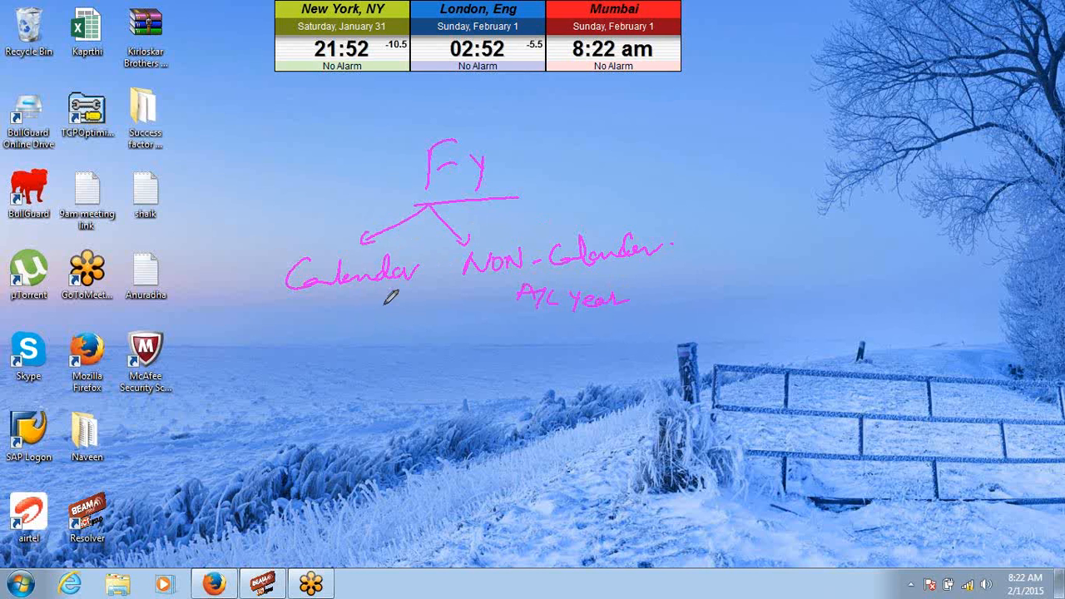
- Write JAN - DEC under Calendar and APL - MAR under Non-Calendar, each underlined with 12 mths below
mouse_move(246, 338)
mouse_down()
mouse_move(268, 339)
mouse_move(245, 349)
mouse_move(300, 341)
mouse_move(411, 352)
mouse_up()
mouse_move(507, 328)
mouse_down()
mouse_move(623, 324)
mouse_move(629, 336)
mouse_move(652, 324)
mouse_move(661, 333)
mouse_up()
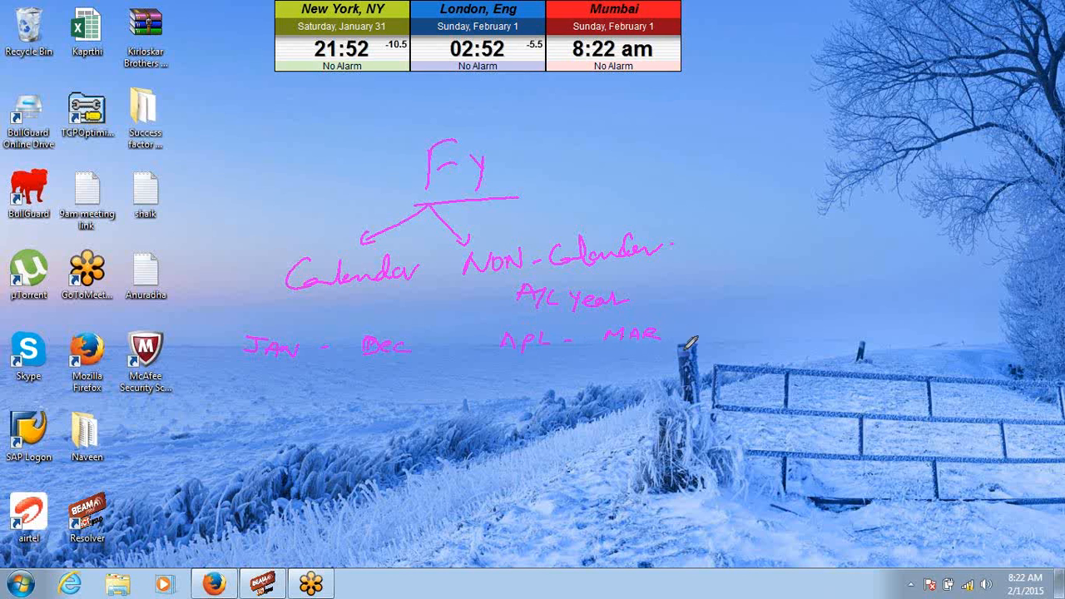
drag(254, 373, 381, 371)
mouse_move(277, 387)
mouse_down()
mouse_move(275, 403)
mouse_move(298, 401)
mouse_move(352, 375)
mouse_move(379, 396)
mouse_up()
drag(516, 374, 653, 367)
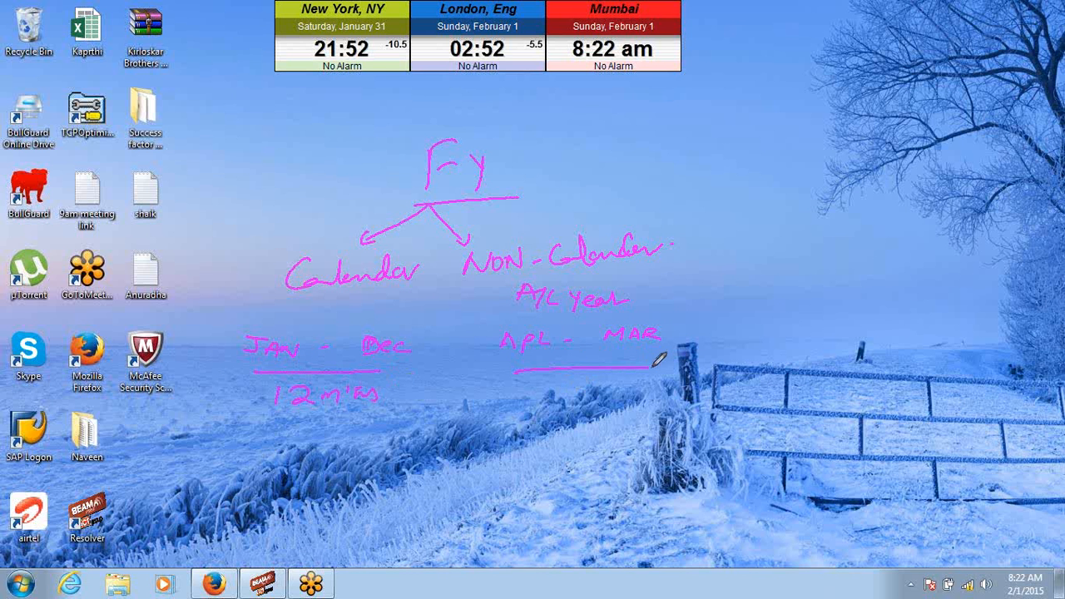
drag(572, 385, 573, 400)
mouse_move(584, 388)
mouse_down()
mouse_move(591, 397)
mouse_move(666, 387)
mouse_up()
- Underline Calendar and write "+ 4 SPL" below its 12 mths, with a sum line and "16 periods"
drag(282, 295, 416, 286)
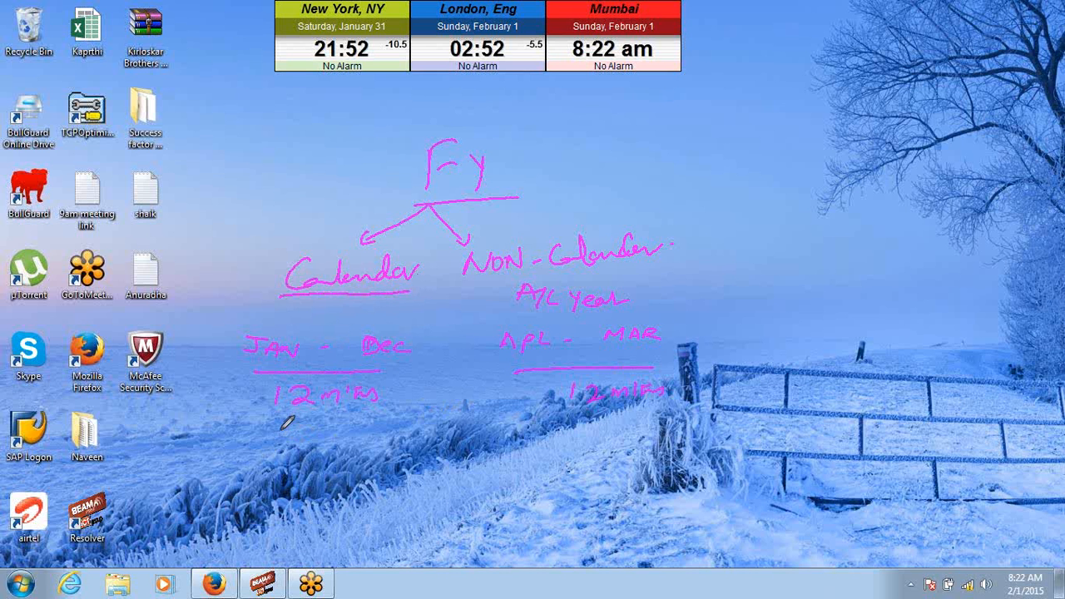
mouse_move(275, 426)
mouse_down()
mouse_move(252, 428)
mouse_move(263, 437)
mouse_move(376, 420)
mouse_up()
drag(248, 447, 373, 444)
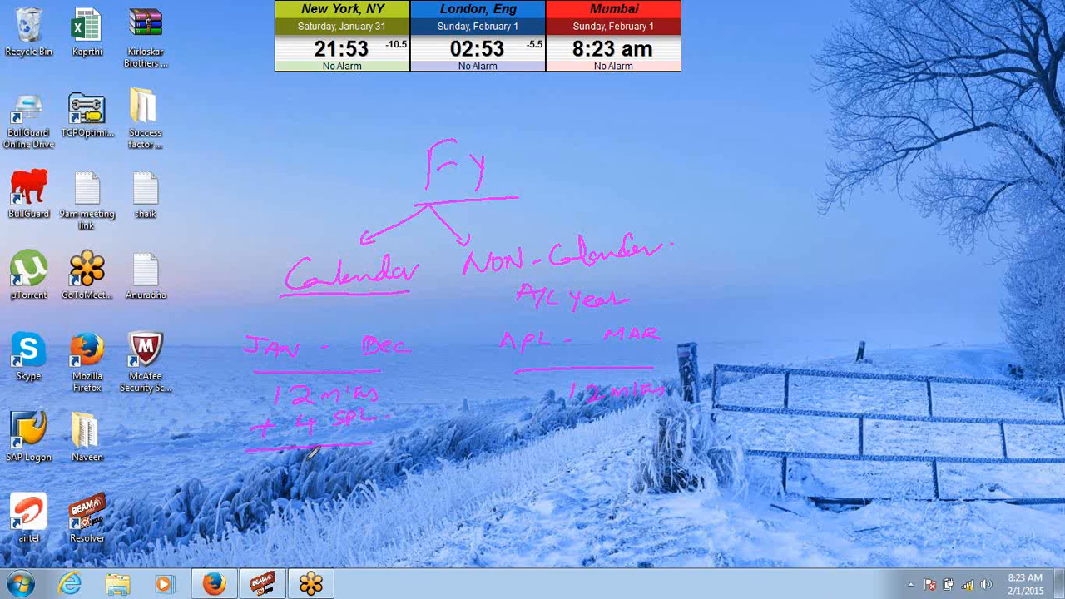
mouse_move(283, 455)
mouse_down()
mouse_move(282, 472)
mouse_move(292, 472)
mouse_move(427, 450)
mouse_up()
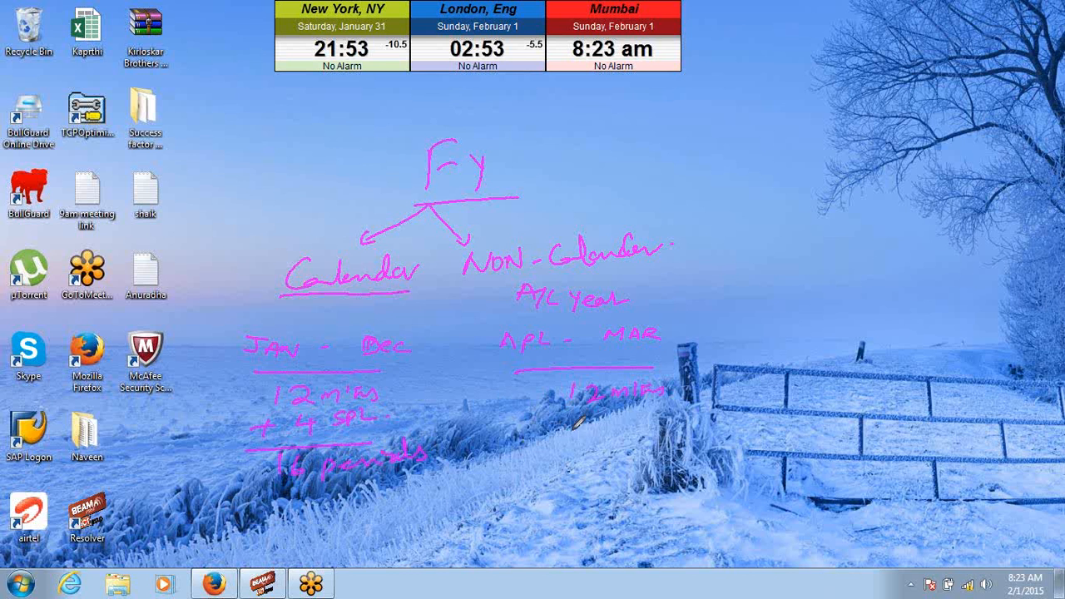
- Write "+ 4 SPL" below the Non-Calendar 12 mths, with a sum line and "16 periods"
mouse_move(579, 414)
mouse_down()
mouse_move(640, 416)
mouse_move(652, 406)
mouse_move(659, 428)
mouse_up()
drag(555, 455, 689, 446)
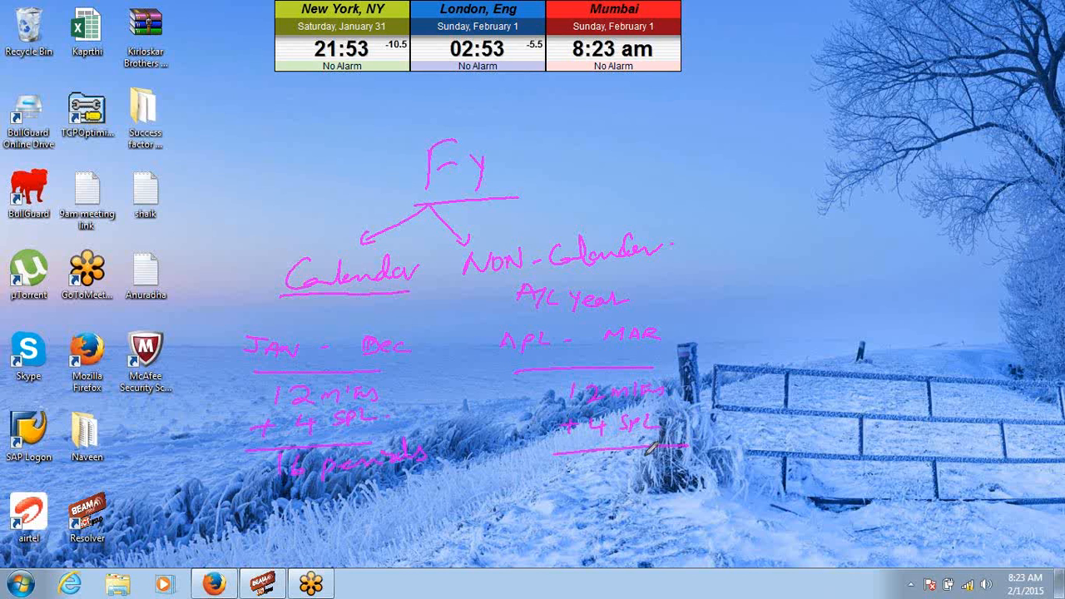
mouse_move(596, 463)
mouse_down()
mouse_move(598, 474)
mouse_move(704, 463)
mouse_up()
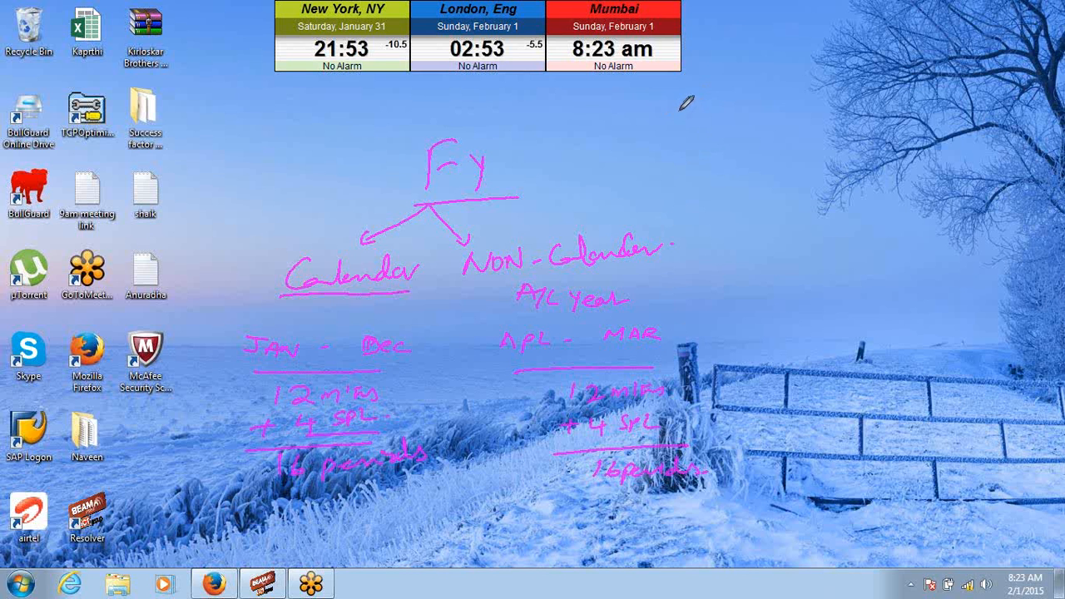
- Draw a circled 4 with three branches, the first two for closing and adjustments, and an arrow pointing to the circle
mouse_move(685, 104)
mouse_down()
mouse_move(703, 130)
mouse_move(728, 104)
mouse_move(801, 78)
mouse_move(819, 92)
mouse_up()
click(843, 75)
mouse_move(730, 130)
mouse_down()
mouse_move(812, 110)
mouse_move(841, 121)
mouse_move(868, 105)
mouse_move(872, 121)
mouse_up()
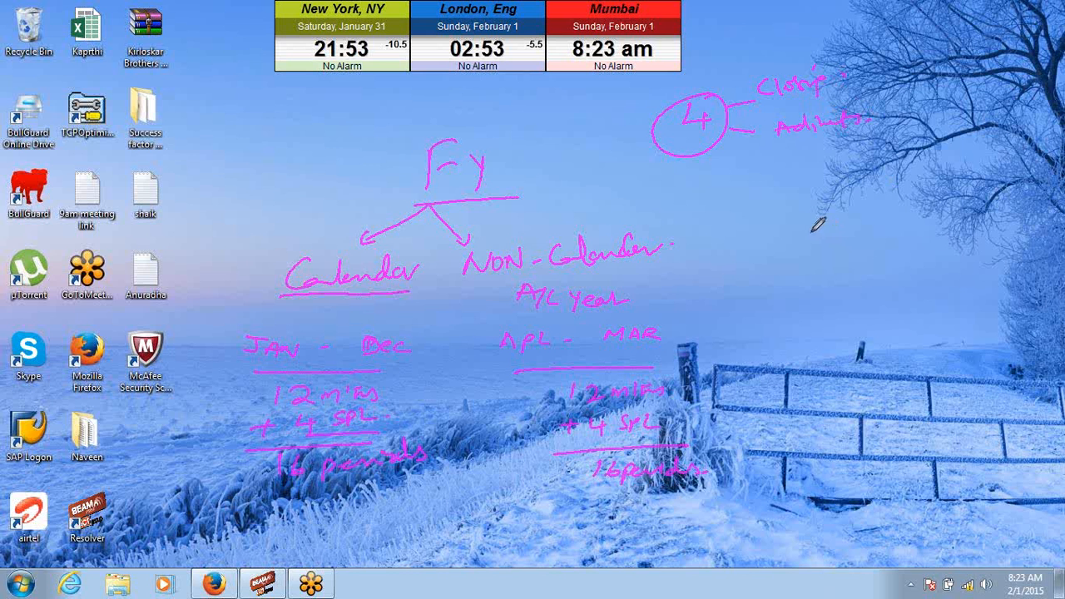
mouse_move(718, 147)
mouse_down()
mouse_move(787, 164)
mouse_move(826, 156)
mouse_move(856, 171)
mouse_move(879, 150)
mouse_move(872, 156)
mouse_up()
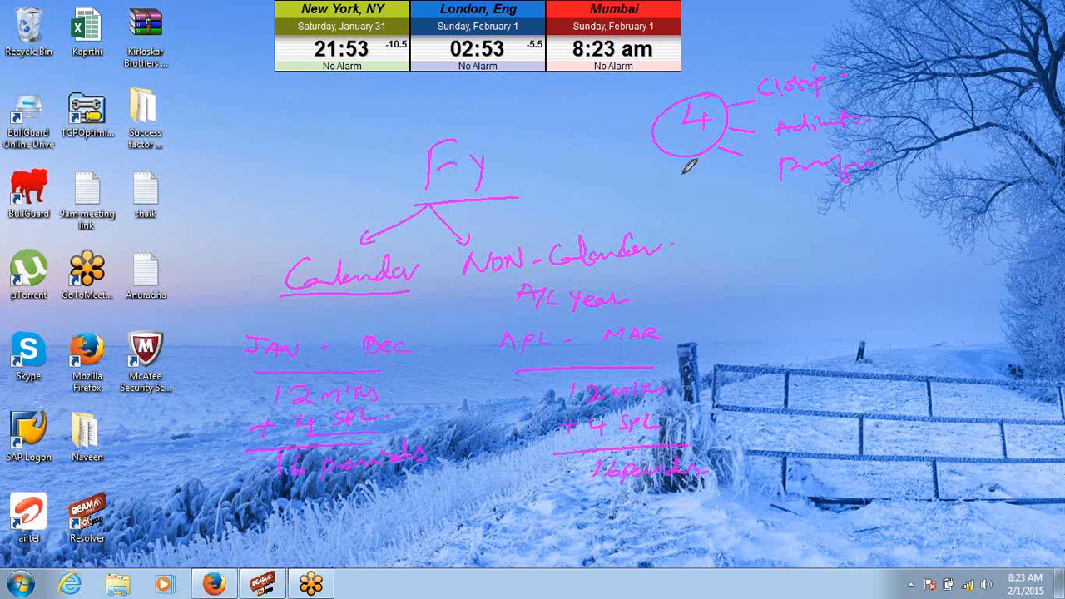
mouse_move(629, 167)
mouse_down()
mouse_move(659, 152)
mouse_move(654, 163)
mouse_up()
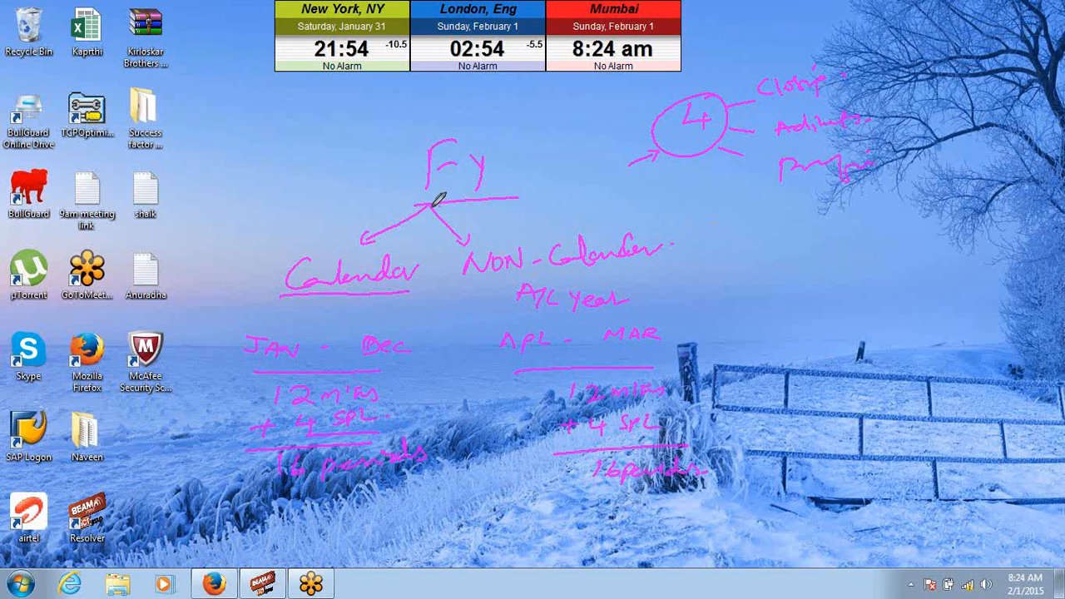
- Draw a third arrow branch from FY and label it "Shortened fiscal year", underlined
mouse_move(427, 204)
mouse_down()
mouse_move(710, 238)
mouse_move(743, 248)
mouse_move(741, 288)
mouse_move(786, 286)
mouse_up()
mouse_move(824, 281)
mouse_down()
mouse_move(847, 266)
mouse_move(899, 271)
mouse_move(832, 273)
mouse_up()
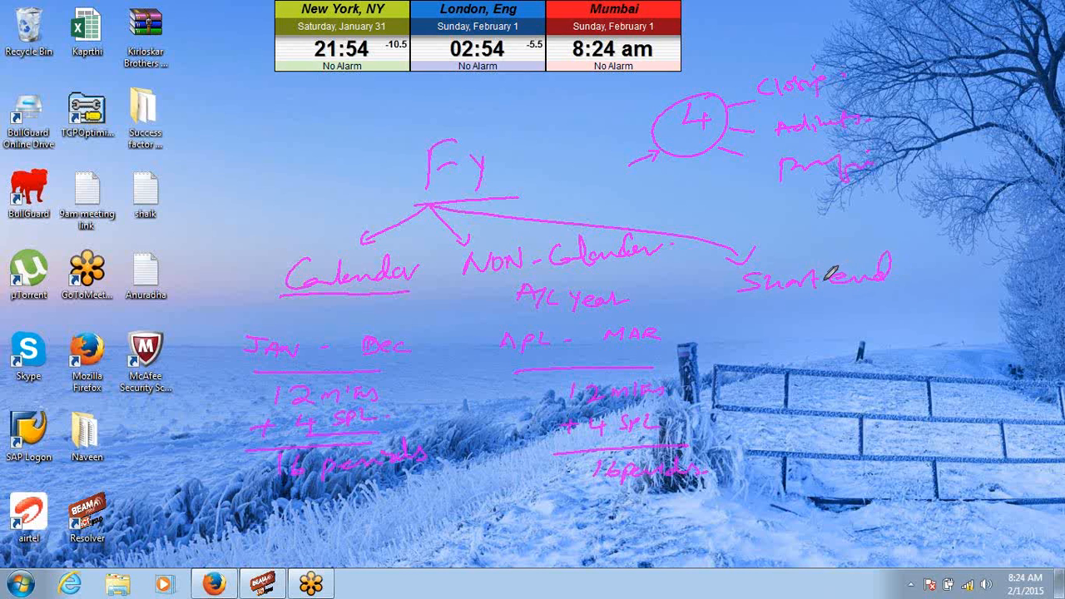
mouse_move(916, 261)
mouse_down()
mouse_move(925, 275)
mouse_move(1037, 268)
mouse_up()
drag(737, 312, 997, 301)
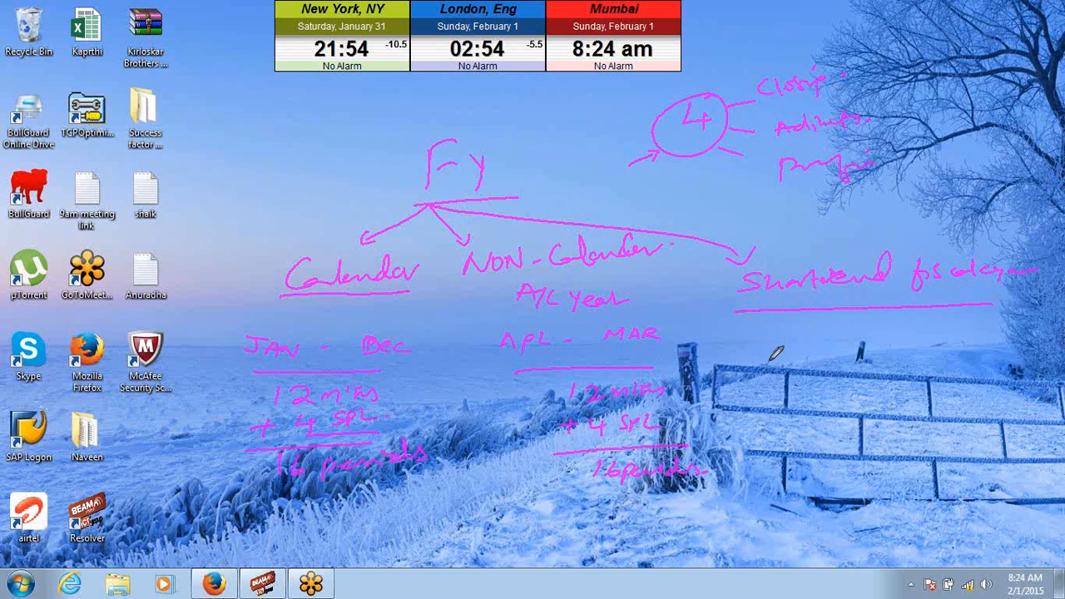
- Under Shortened fiscal year write "Less 12 mths" underlined, followed by JAN - JUN and AUG - DEC with a line below
mouse_move(768, 337)
mouse_down()
mouse_move(868, 334)
mouse_move(905, 315)
mouse_move(914, 331)
mouse_move(899, 344)
mouse_up()
drag(772, 363, 957, 348)
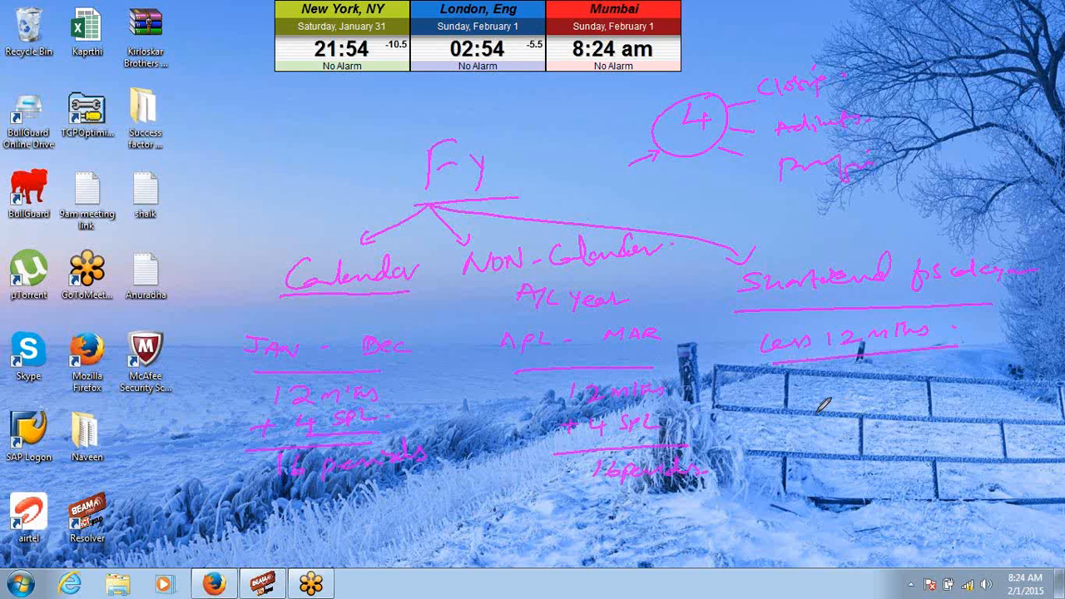
mouse_move(806, 386)
mouse_down()
mouse_move(905, 379)
mouse_move(928, 364)
mouse_move(987, 366)
mouse_up()
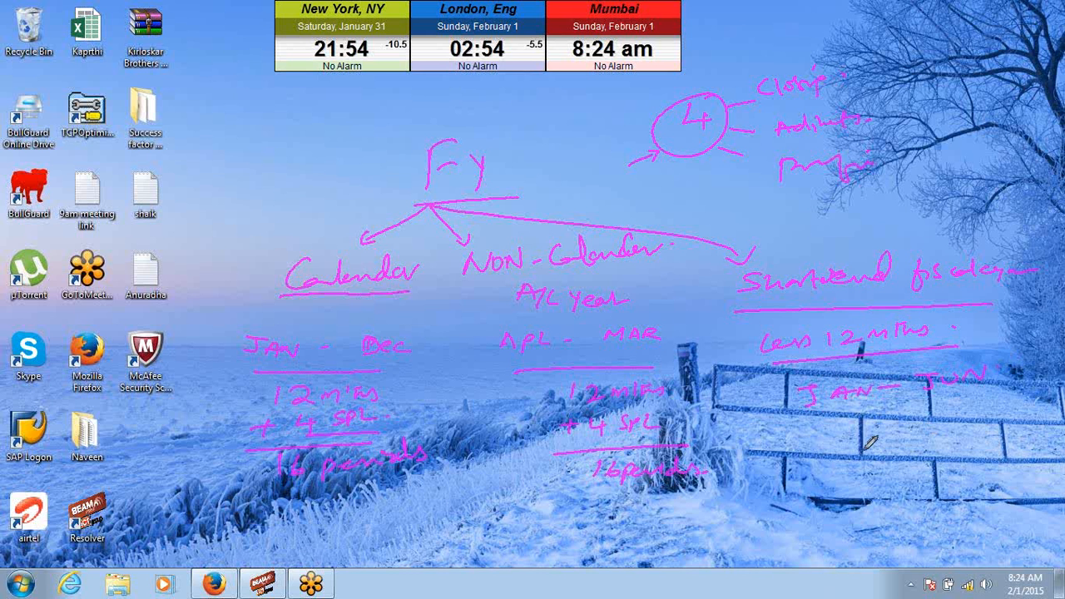
mouse_move(843, 446)
mouse_down()
mouse_move(858, 433)
mouse_move(1044, 414)
mouse_up()
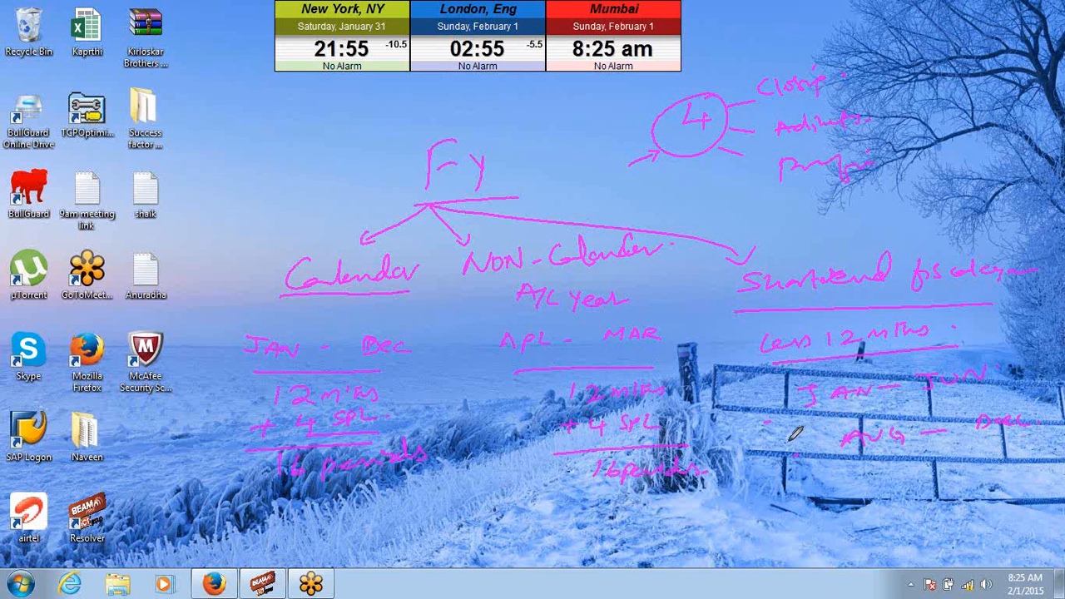
drag(808, 470, 1062, 445)
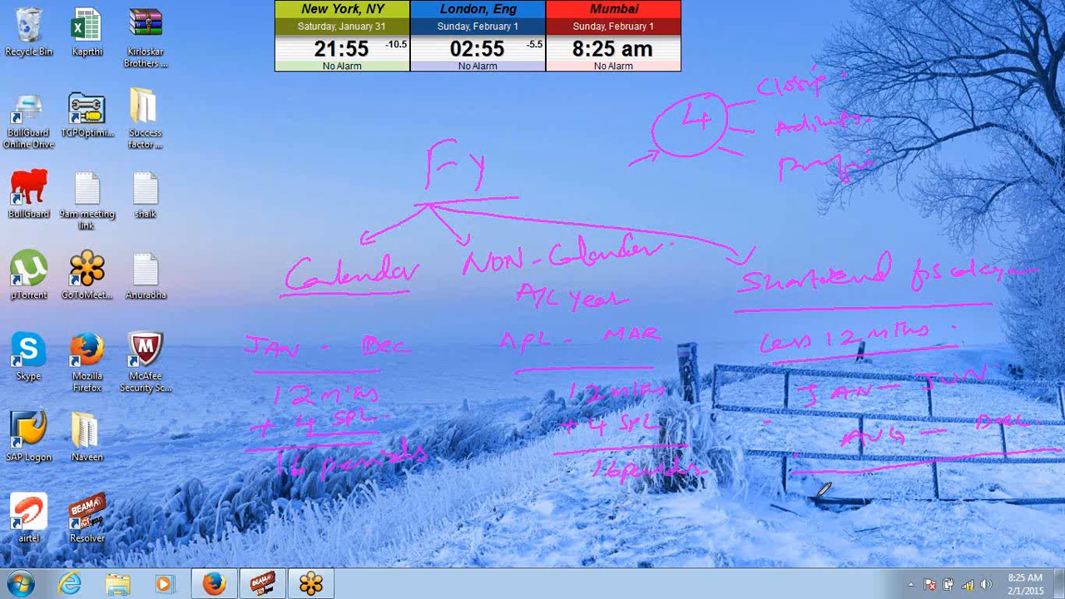
- Write "8 mths" below the AUG - DEC line and frame it with an underline and side strokes
mouse_move(864, 480)
mouse_down()
mouse_move(848, 501)
mouse_move(911, 489)
mouse_up()
click(929, 491)
drag(845, 508, 936, 498)
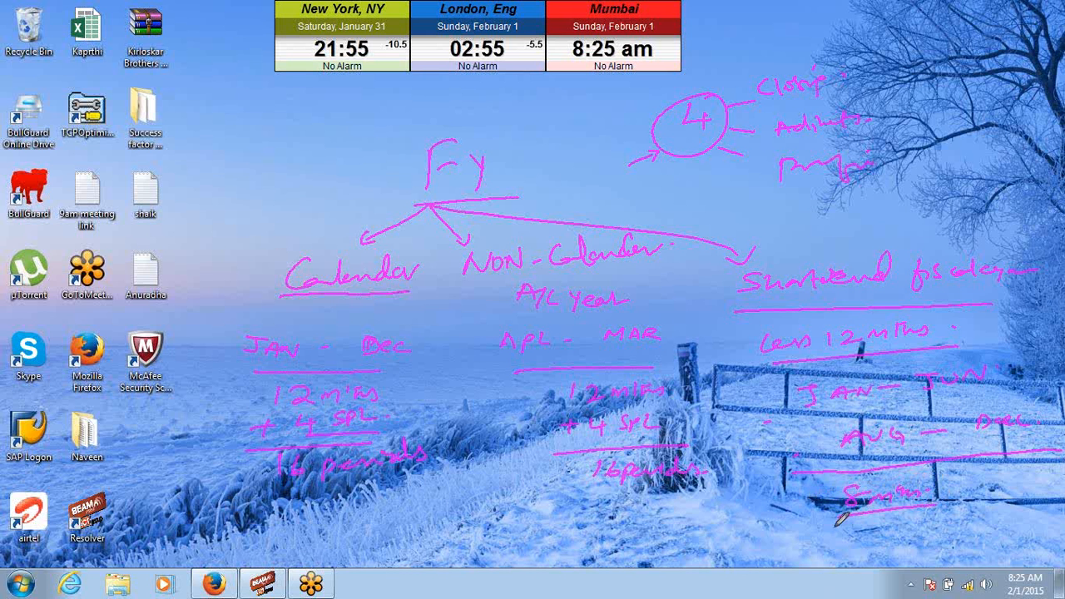
drag(832, 479, 831, 511)
drag(936, 463, 934, 498)
- Write the company labels ABC above Calendar and XYZ above Non-Calendar, with "Sept - 9" above ABC and a small mark below Calendar
mouse_move(254, 221)
mouse_down()
mouse_move(266, 200)
mouse_move(286, 209)
mouse_move(352, 194)
mouse_up()
mouse_move(553, 178)
mouse_down()
mouse_move(597, 169)
mouse_move(620, 180)
mouse_up()
click(637, 178)
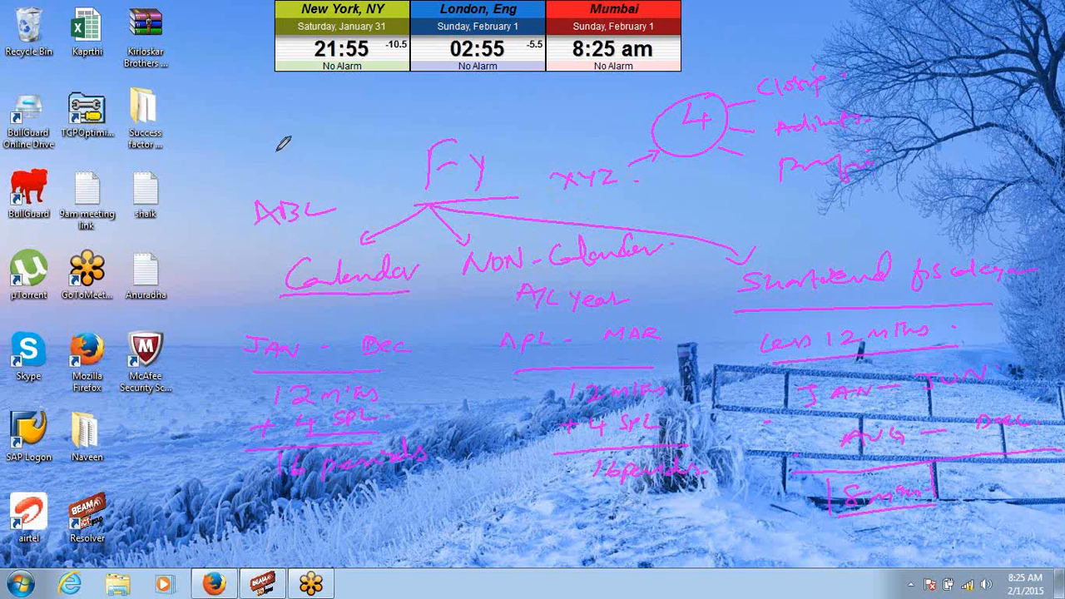
mouse_move(278, 148)
mouse_down()
mouse_move(353, 134)
mouse_move(348, 162)
mouse_up()
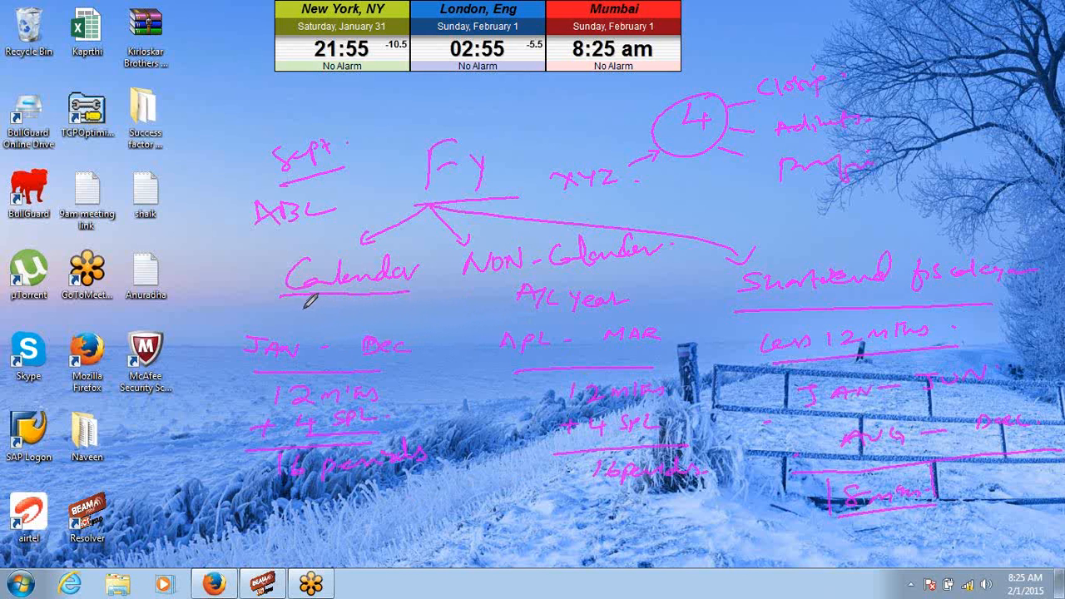
drag(305, 306, 300, 312)
drag(346, 140, 384, 130)
- Write a circled period number above XYZ and draw a curved arrow from XYZ over FY to Calendar
drag(521, 143, 546, 133)
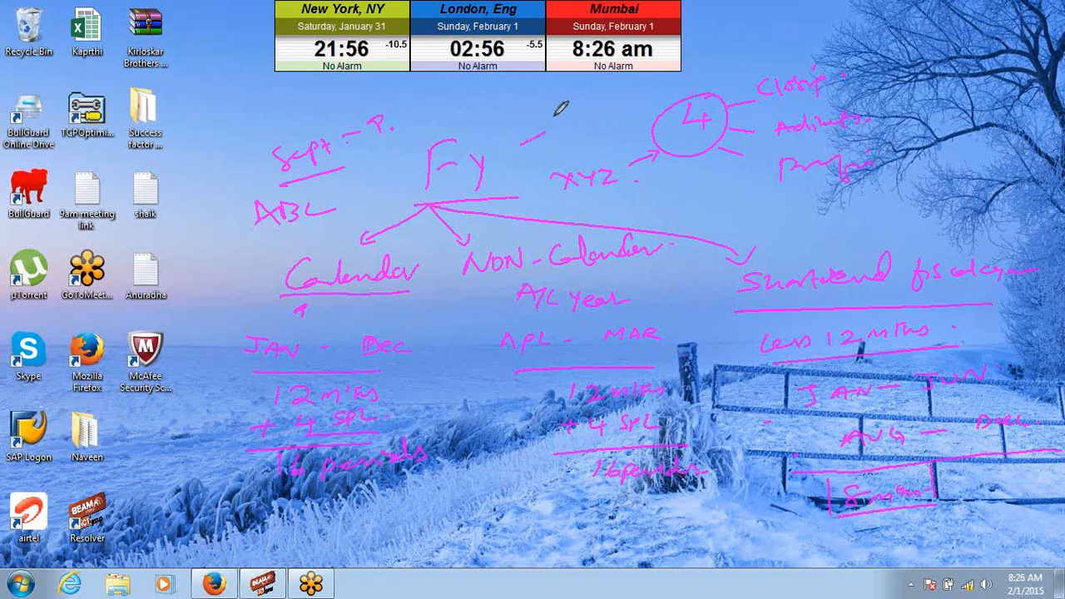
drag(556, 116, 590, 112)
mouse_move(533, 173)
mouse_down()
mouse_move(493, 112)
mouse_move(415, 130)
mouse_move(367, 183)
mouse_move(357, 222)
mouse_move(371, 216)
mouse_up()
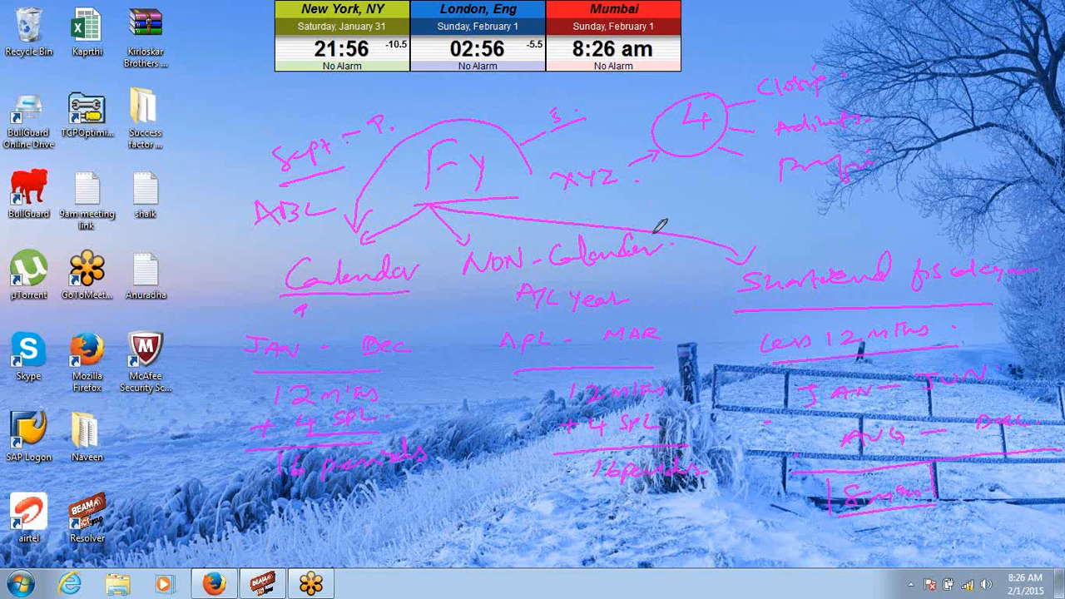
drag(575, 90, 539, 100)
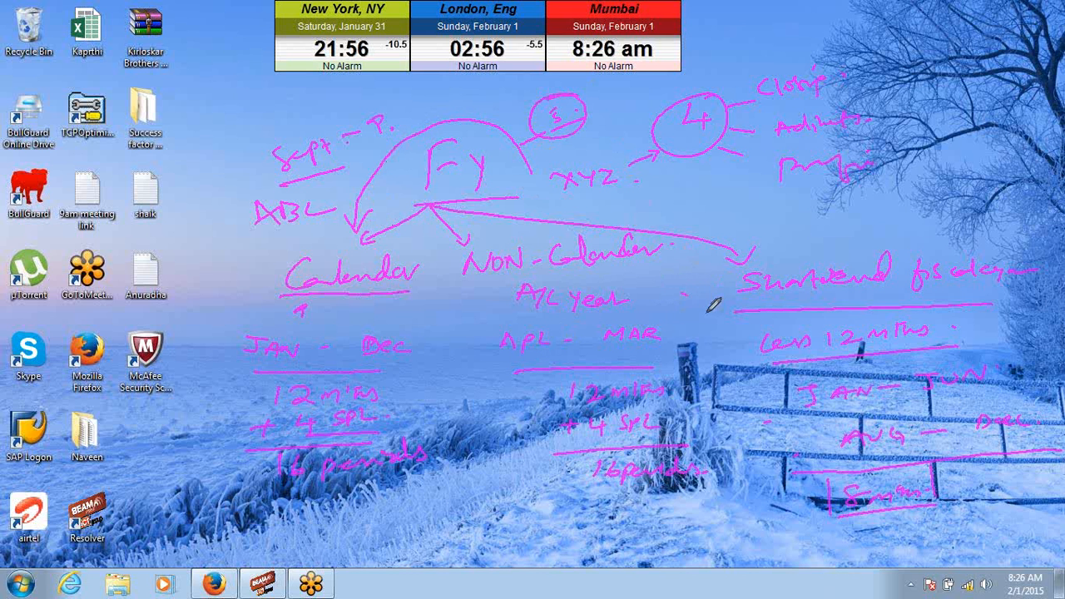
- Circle the 9, draw a curved arrow from it to Non-Calendar, and link a circled label above FY to Shortened fiscal year
drag(684, 293, 736, 336)
drag(721, 281, 752, 280)
mouse_move(369, 100)
mouse_down()
mouse_move(368, 125)
mouse_move(409, 114)
mouse_move(366, 98)
mouse_move(380, 127)
mouse_move(457, 119)
mouse_move(524, 151)
mouse_move(556, 202)
mouse_up()
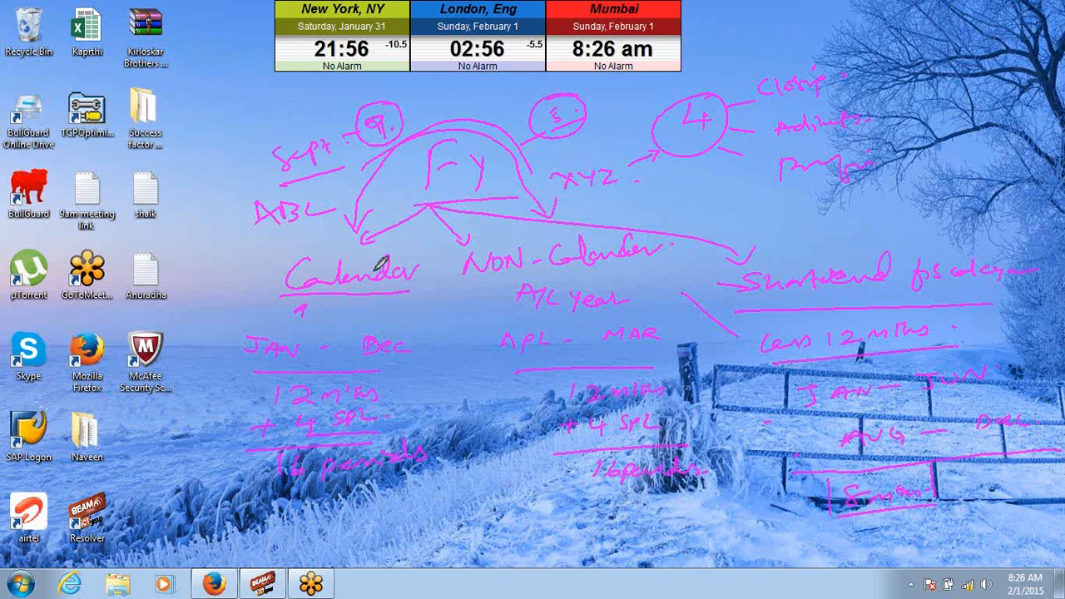
drag(604, 97, 586, 150)
mouse_move(450, 102)
mouse_down()
mouse_move(447, 116)
mouse_move(463, 112)
mouse_move(446, 97)
mouse_up()
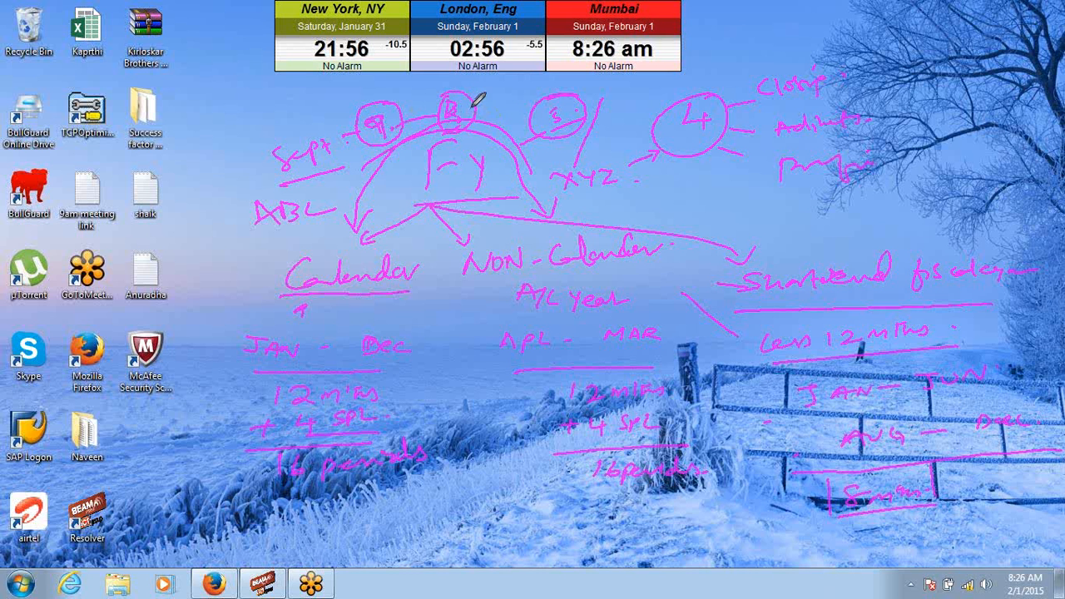
mouse_move(477, 101)
mouse_down()
mouse_move(526, 148)
mouse_move(697, 244)
mouse_move(730, 295)
mouse_move(716, 290)
mouse_up()
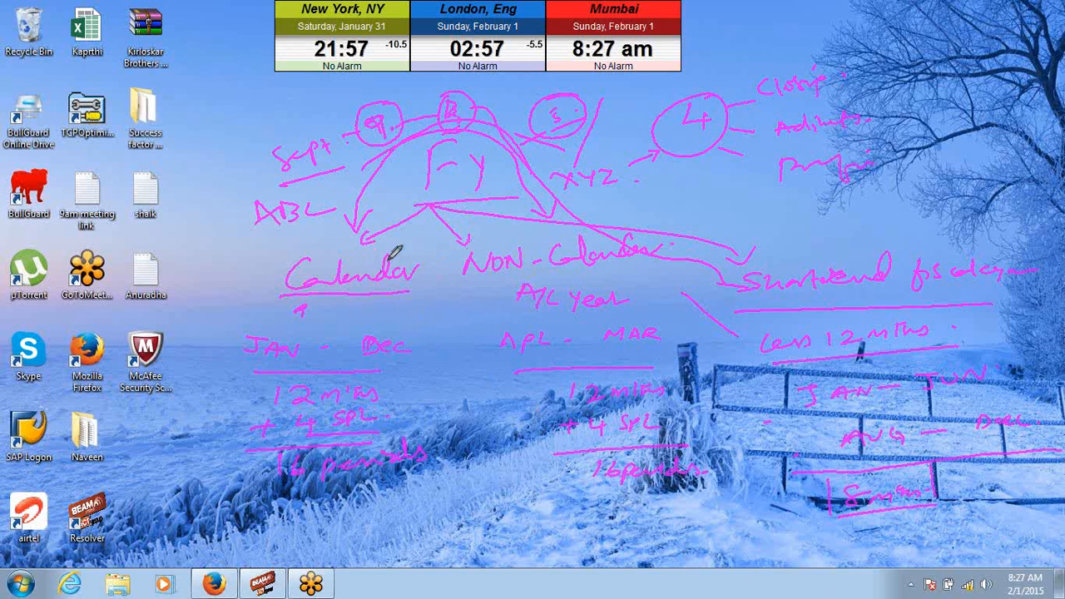
- Put tick marks beside Calendar and Non-Calendar and an arrowhead mark beside Shortened fiscal year
drag(262, 292, 293, 252)
drag(447, 278, 468, 252)
drag(719, 285, 741, 291)
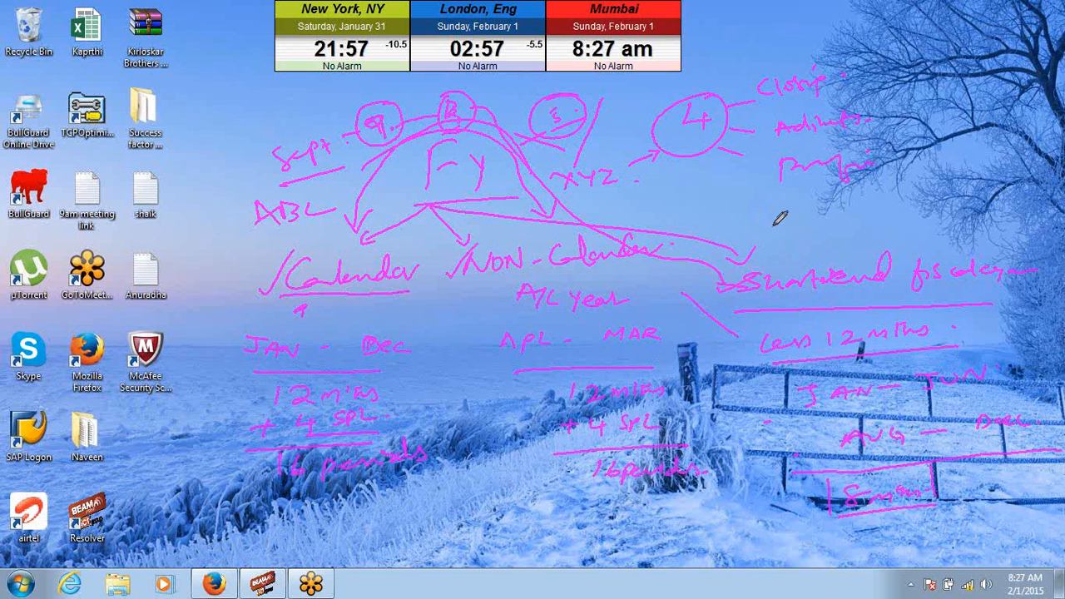
- Write "FY - C" with a circled C and a circled note above Shortened fiscal year, and draw a long downward arrow beside Calendar
mouse_move(774, 213)
mouse_down()
mouse_move(769, 238)
mouse_move(789, 212)
mouse_move(784, 223)
mouse_move(825, 228)
mouse_move(864, 212)
mouse_move(887, 220)
mouse_move(863, 214)
mouse_move(968, 204)
mouse_move(951, 198)
mouse_move(916, 218)
mouse_move(949, 185)
mouse_up()
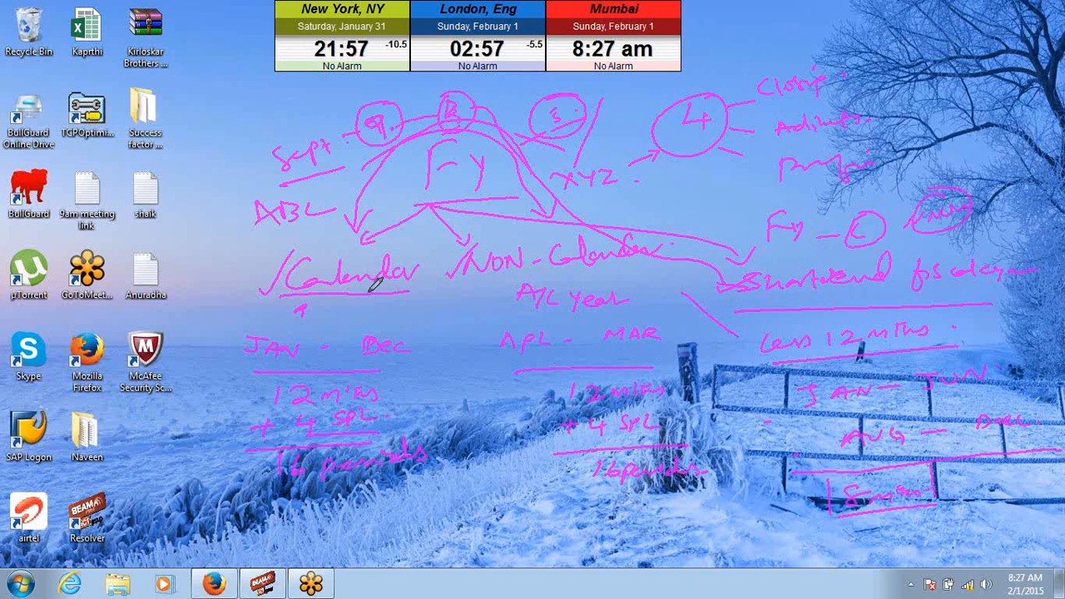
mouse_move(422, 278)
mouse_down()
mouse_move(447, 463)
mouse_move(462, 441)
mouse_up()
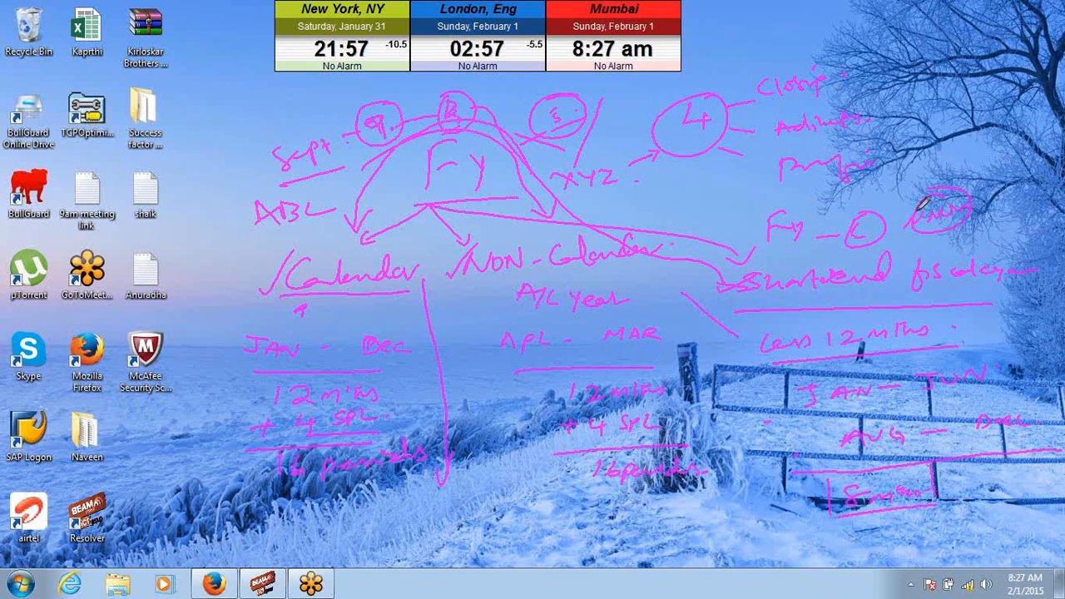
- Erase all the pen drawings and handwrite "Month" in the upper part of the cleared desktop
click(982, 296)
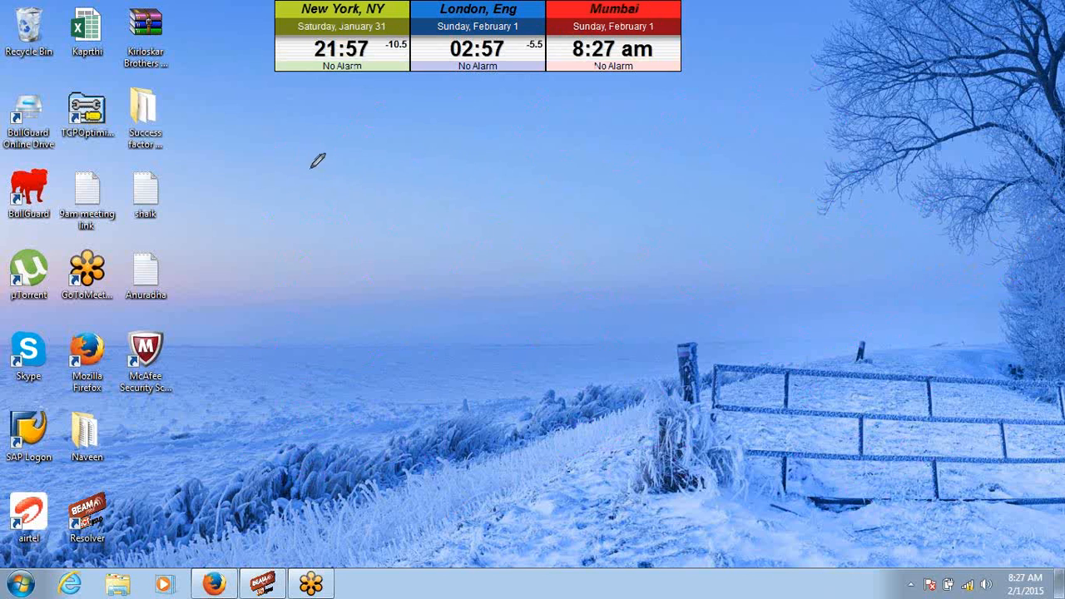
mouse_move(293, 159)
mouse_down()
mouse_move(333, 167)
mouse_move(357, 150)
mouse_move(419, 153)
mouse_up()
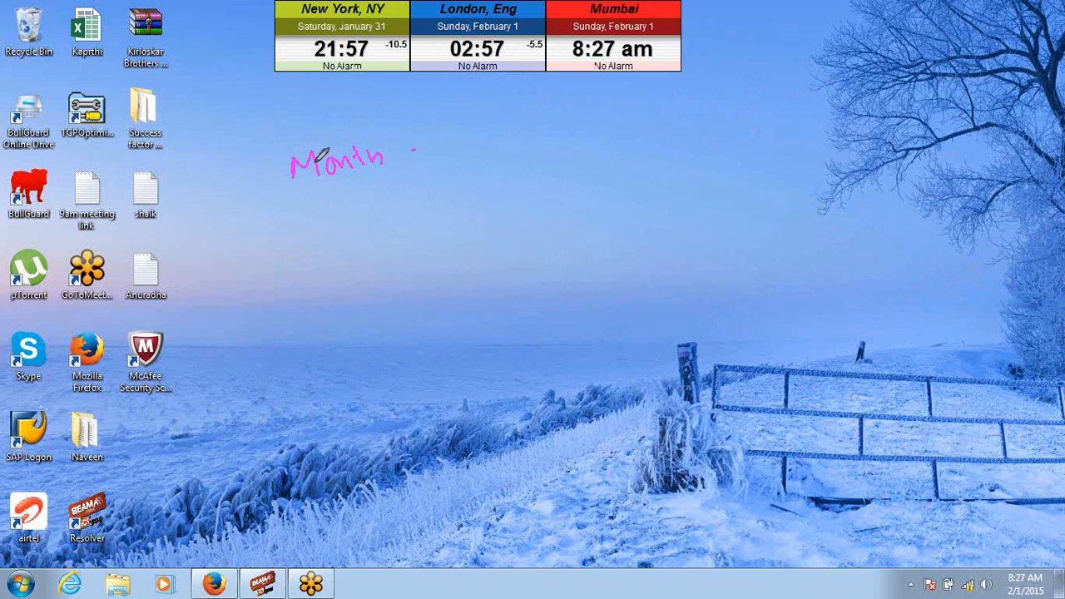
- Erase the handwritten Month note and handwrite "Period =" in the upper part of the cleared desktop
drag(304, 203, 330, 203)
click(971, 297)
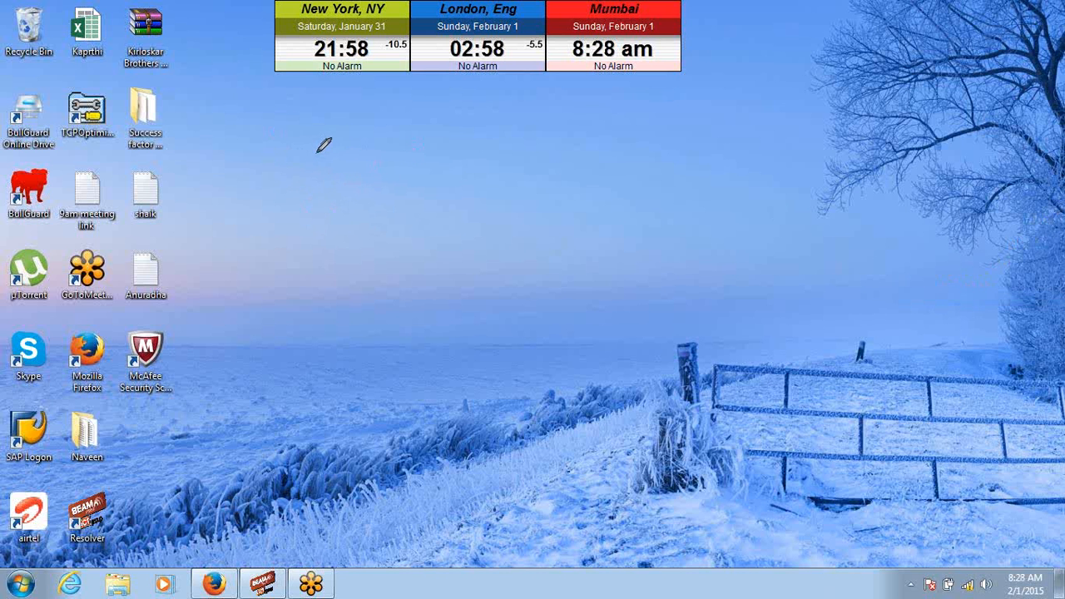
drag(319, 151, 478, 156)
drag(456, 169, 476, 167)
click(506, 167)
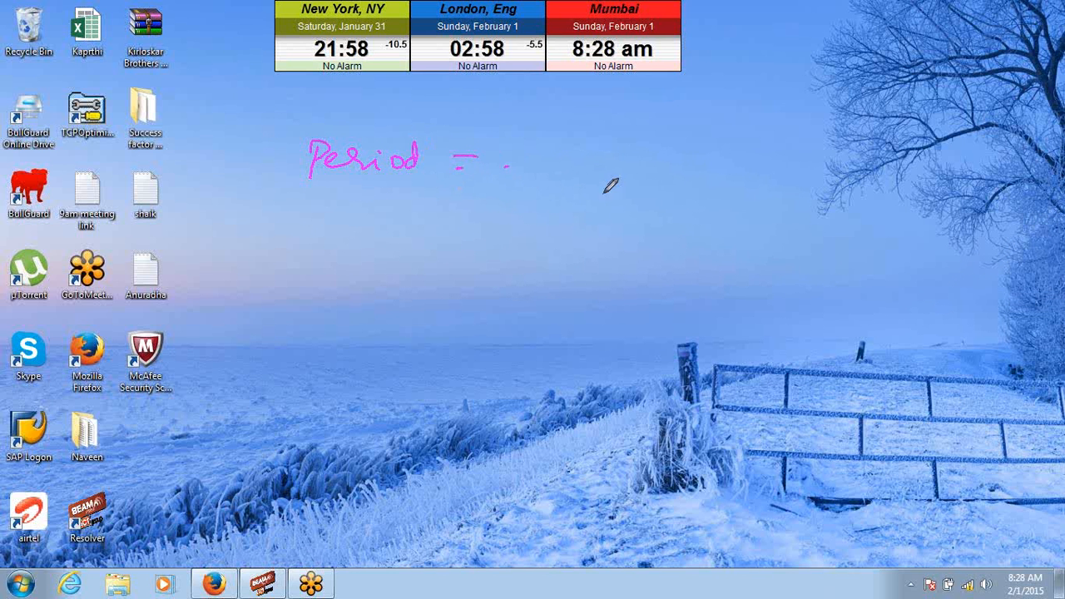
- Handwrite the list Week, Month, Quarter and Half year one below the other beside "Period ="
mouse_move(590, 157)
mouse_down()
mouse_move(666, 145)
mouse_move(705, 161)
mouse_up()
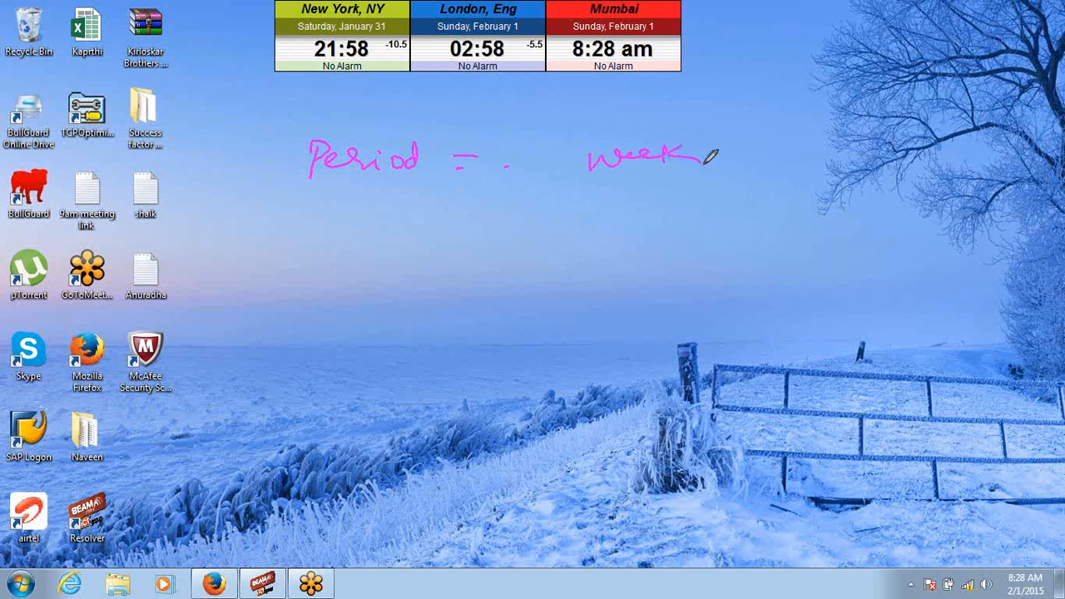
click(716, 165)
mouse_move(612, 222)
mouse_down()
mouse_move(621, 205)
mouse_move(723, 213)
mouse_up()
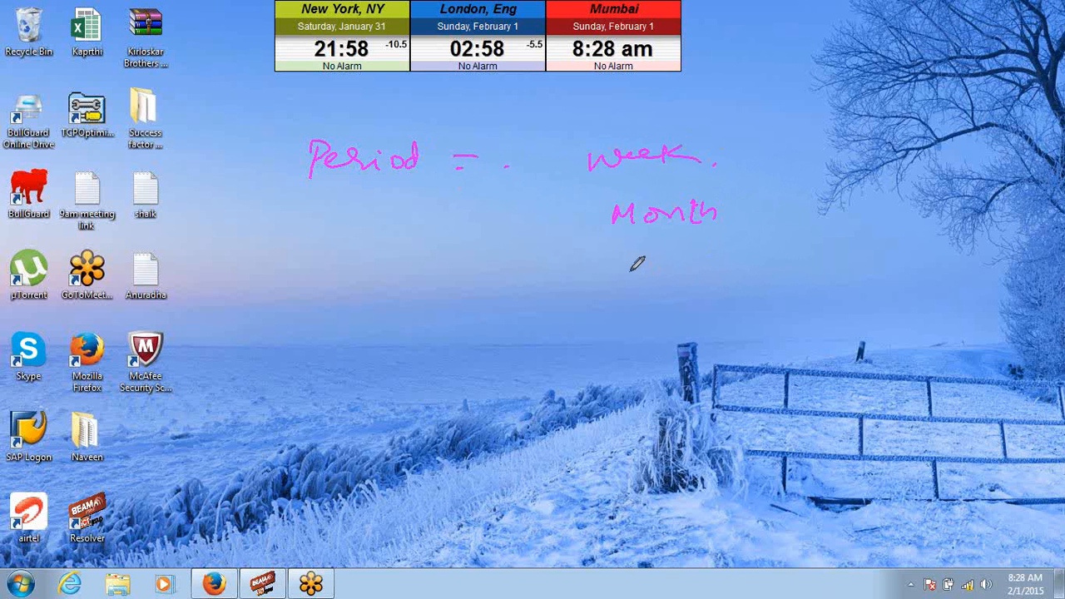
drag(637, 263, 756, 263)
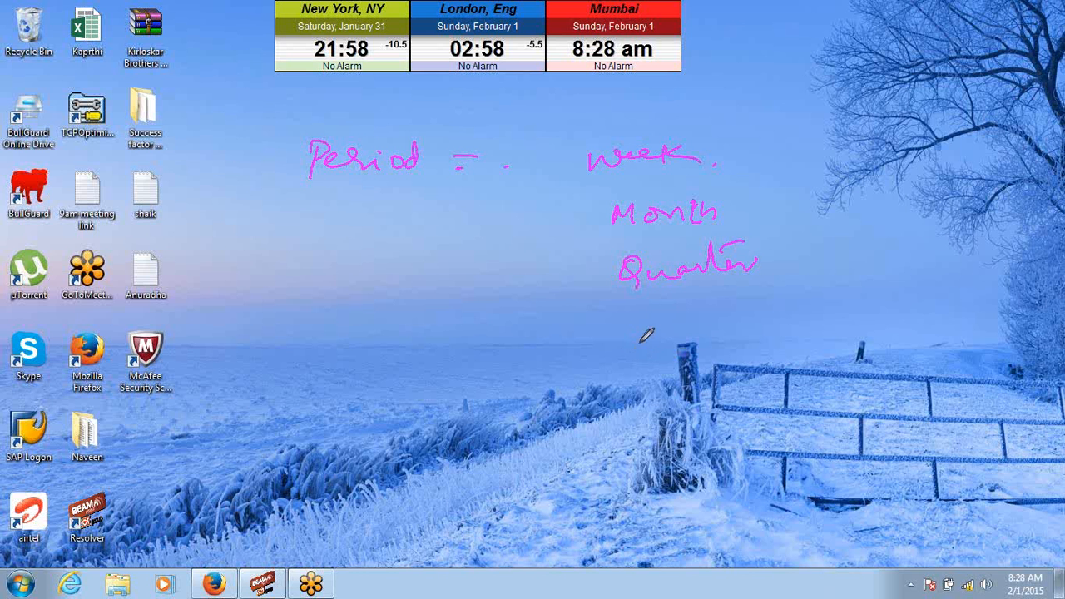
drag(642, 341, 801, 332)
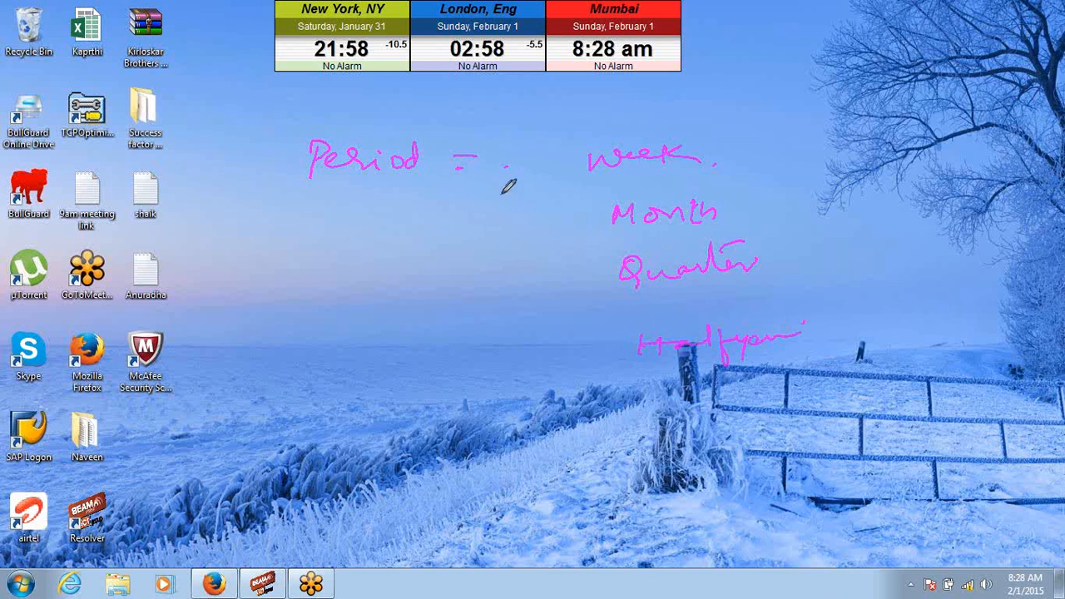
- Draw a long downward arrow and dashes along the list, circle Month, and draw arrows from it towards Period
mouse_move(574, 158)
mouse_down()
mouse_move(589, 354)
mouse_move(599, 340)
mouse_up()
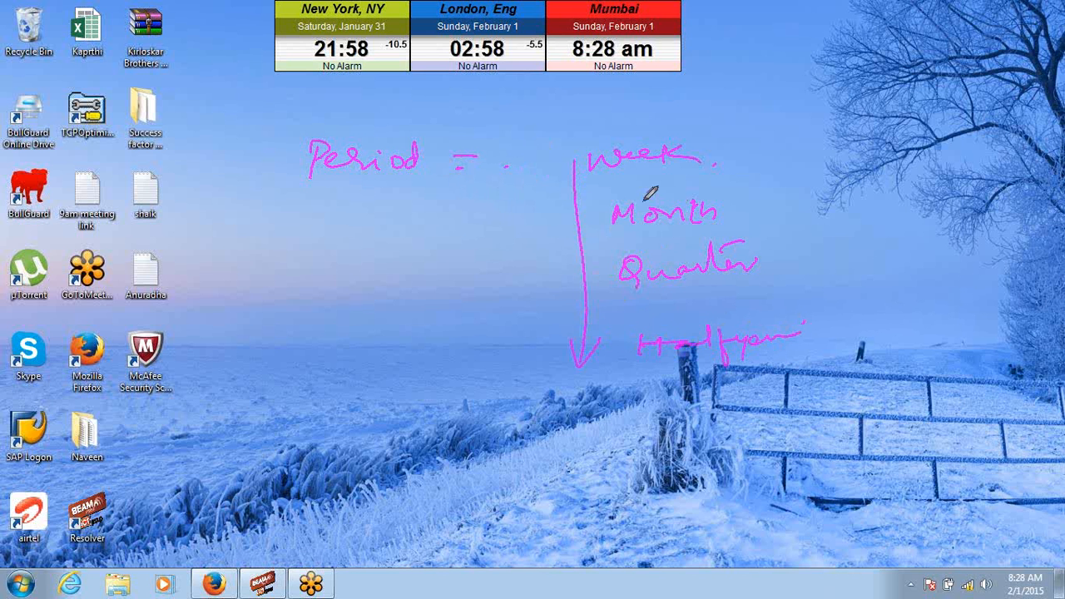
click(603, 187)
drag(610, 243, 635, 242)
drag(620, 308, 662, 307)
mouse_move(753, 193)
mouse_down()
mouse_move(686, 178)
mouse_move(587, 214)
mouse_move(604, 241)
mouse_move(684, 239)
mouse_move(754, 196)
mouse_up()
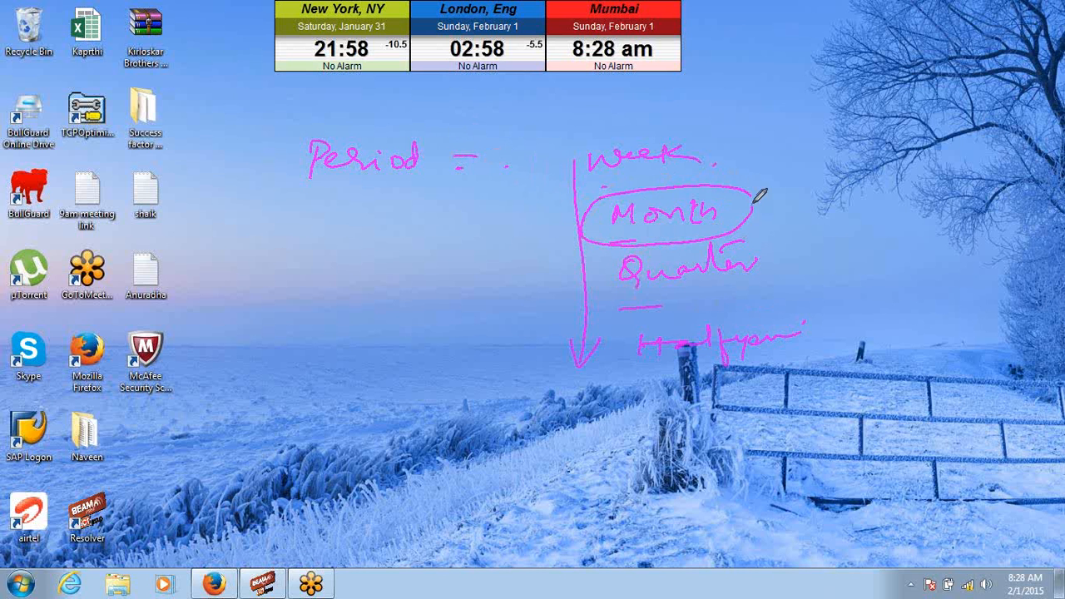
mouse_move(572, 228)
mouse_down()
mouse_move(509, 231)
mouse_move(536, 239)
mouse_up()
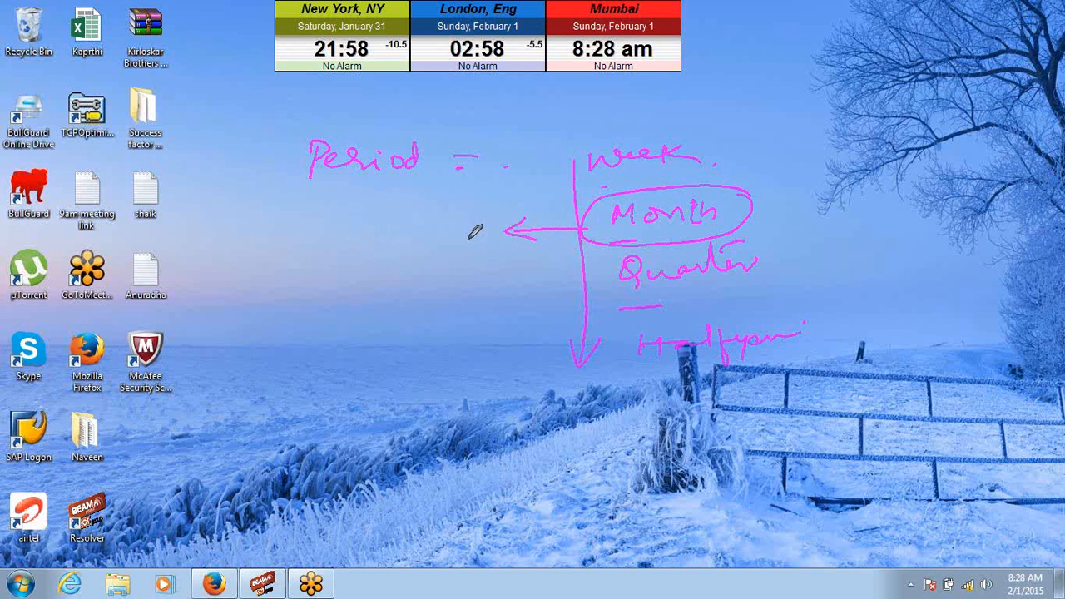
mouse_move(468, 239)
mouse_down()
mouse_move(431, 177)
mouse_move(450, 187)
mouse_up()
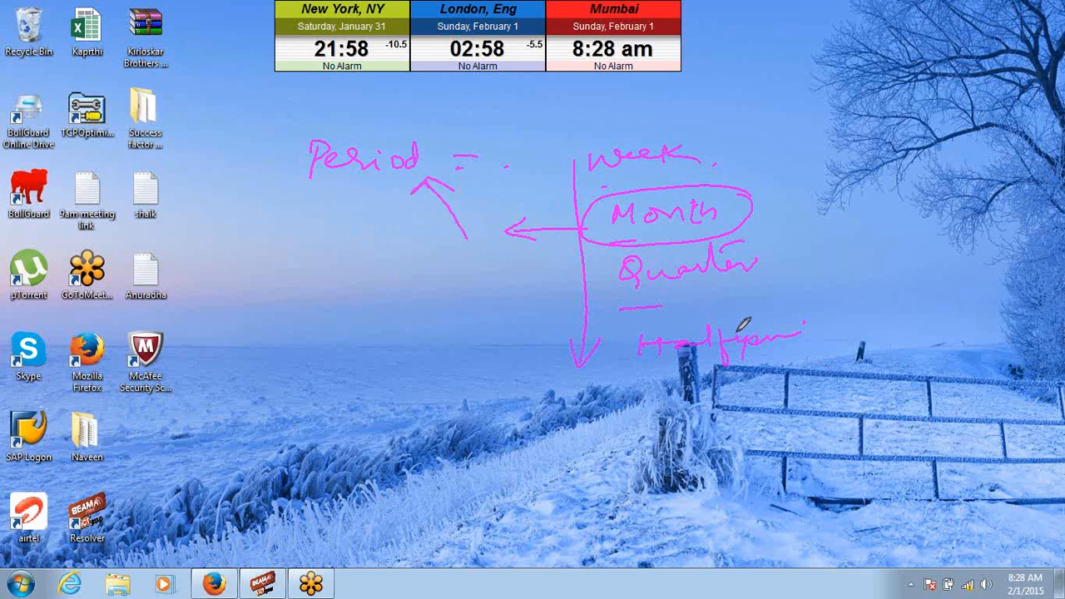
- Add two slashes, each followed by a 2, beside Month, and handwrite "15 = 1 period" and "2M - 1 period" below Period
drag(784, 144, 721, 243)
drag(762, 203, 819, 220)
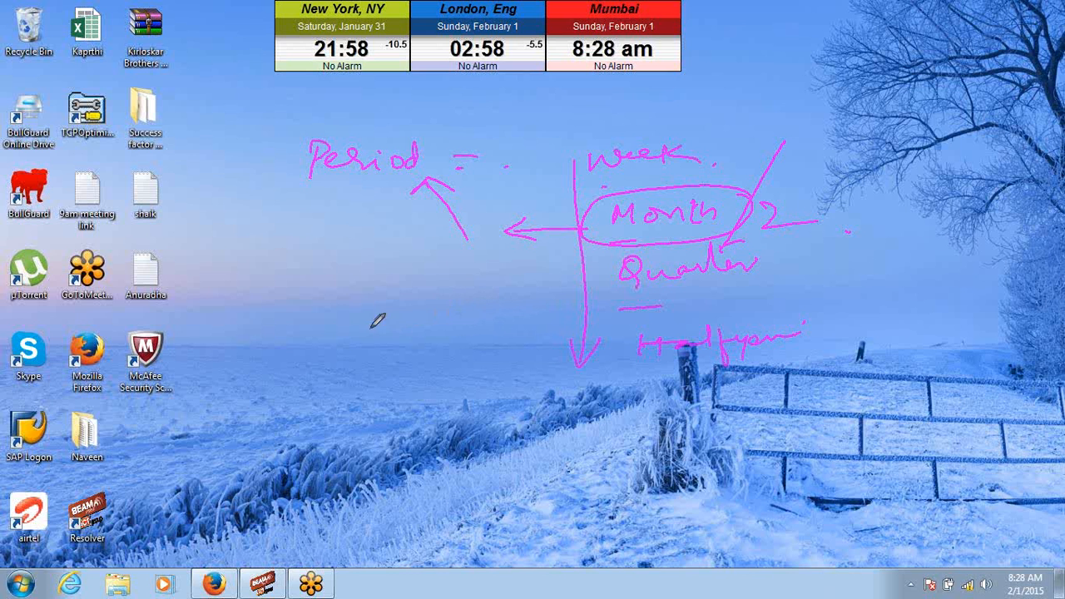
mouse_move(364, 318)
mouse_down()
mouse_move(415, 328)
mouse_move(519, 297)
mouse_move(546, 297)
mouse_move(549, 312)
mouse_up()
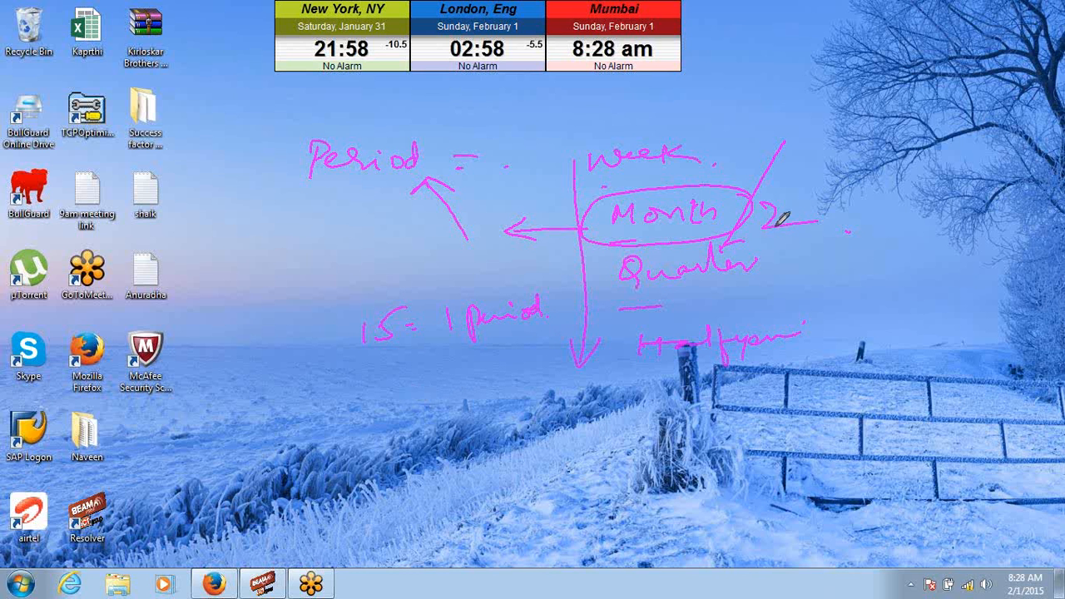
drag(856, 179, 829, 275)
drag(877, 234, 922, 244)
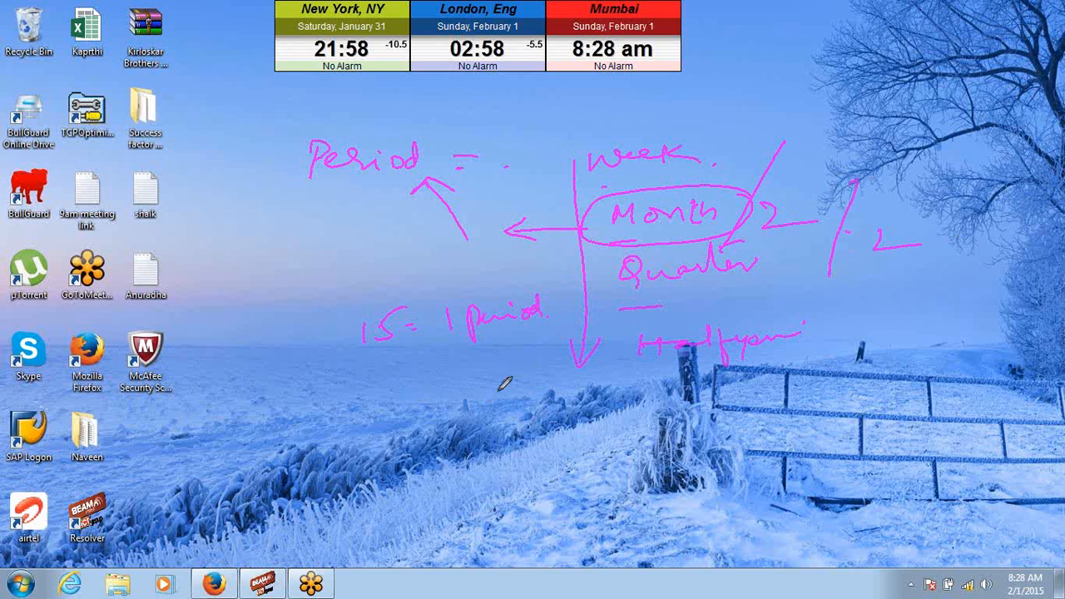
mouse_move(386, 412)
mouse_down()
mouse_move(408, 426)
mouse_move(459, 402)
mouse_move(492, 409)
mouse_move(566, 357)
mouse_up()
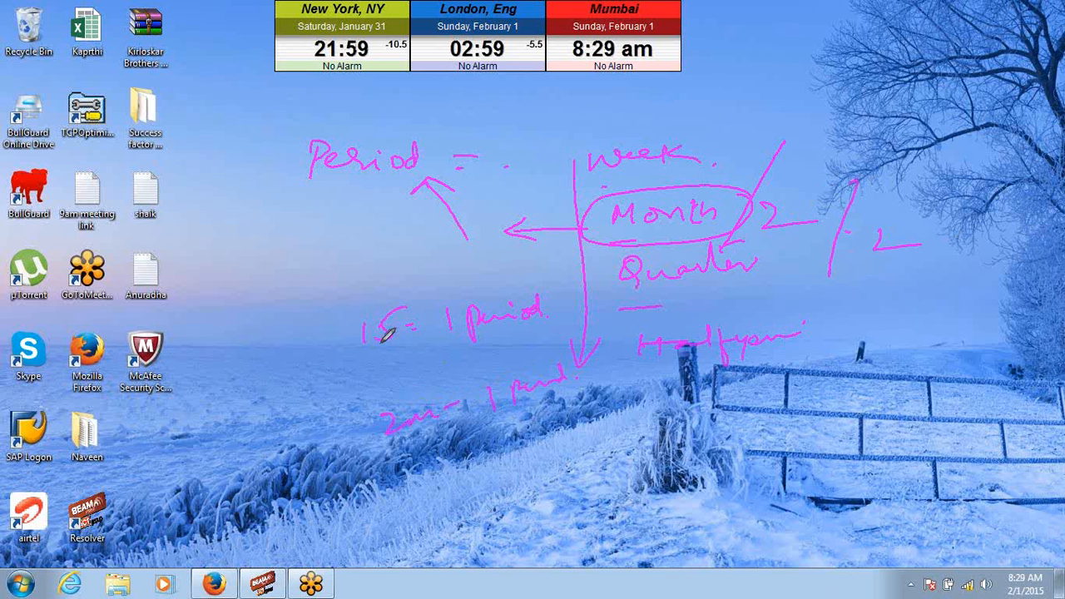
- Draw a downward arrow beside the two period lines, circle "2M - 1 period" and underline "15 = 1 period"
mouse_move(296, 325)
mouse_down()
mouse_move(329, 445)
mouse_move(350, 435)
mouse_up()
drag(305, 443, 325, 465)
mouse_move(441, 381)
mouse_down()
mouse_move(388, 385)
mouse_move(396, 441)
mouse_move(553, 418)
mouse_move(592, 376)
mouse_move(582, 351)
mouse_move(469, 357)
mouse_move(421, 374)
mouse_up()
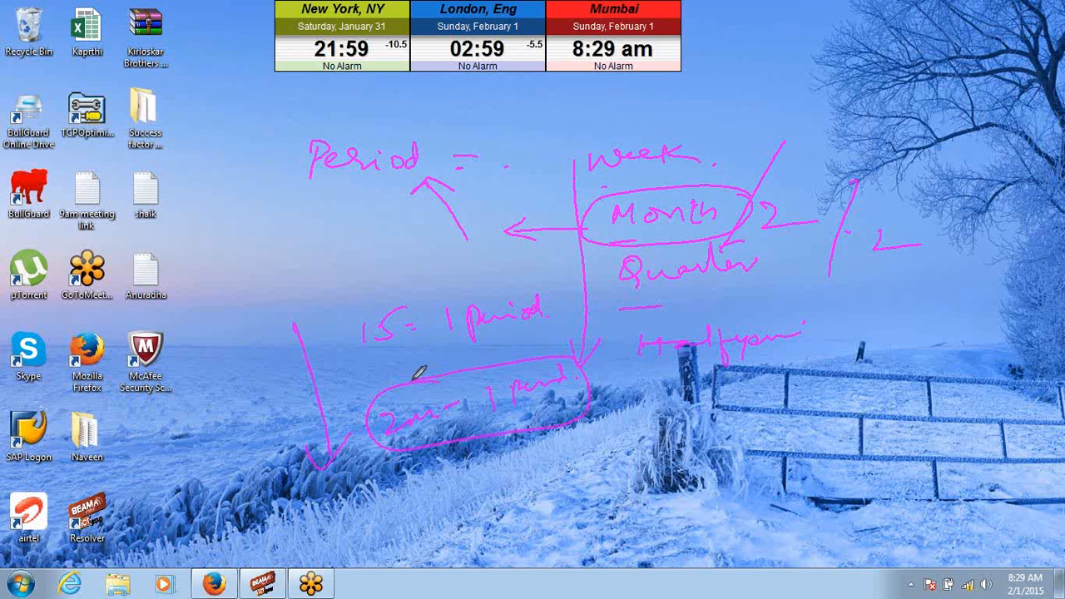
mouse_move(354, 365)
mouse_down()
mouse_move(528, 330)
mouse_move(574, 331)
mouse_up()
- Handwrite "24 periods" above "15 = 1 period", underline it and add a large tick mark beside it
mouse_move(292, 250)
mouse_down()
mouse_move(309, 257)
mouse_move(433, 235)
mouse_move(466, 185)
mouse_move(498, 218)
mouse_up()
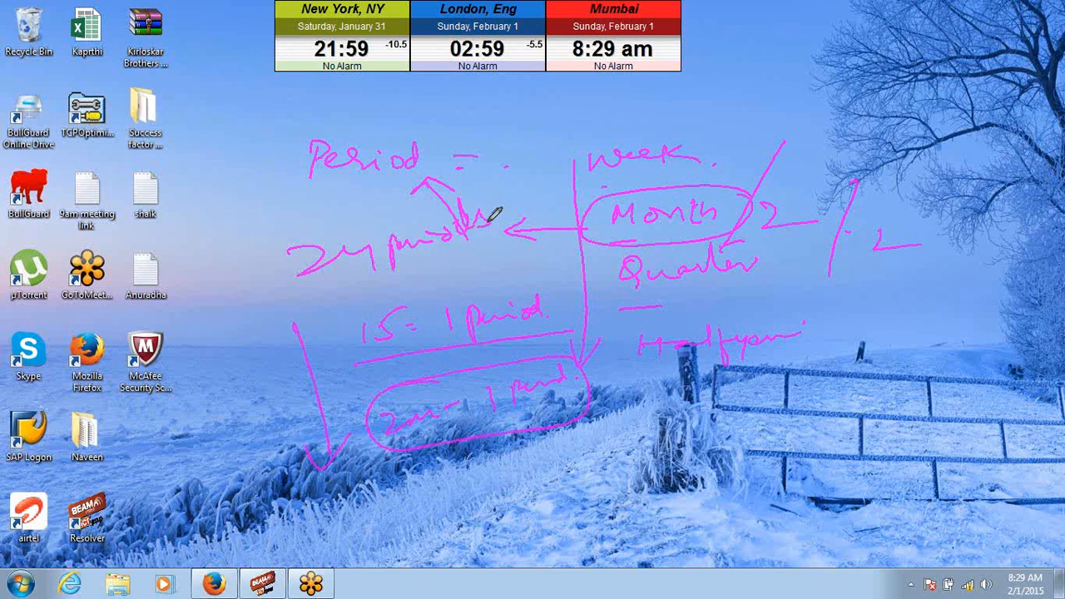
drag(308, 293, 516, 250)
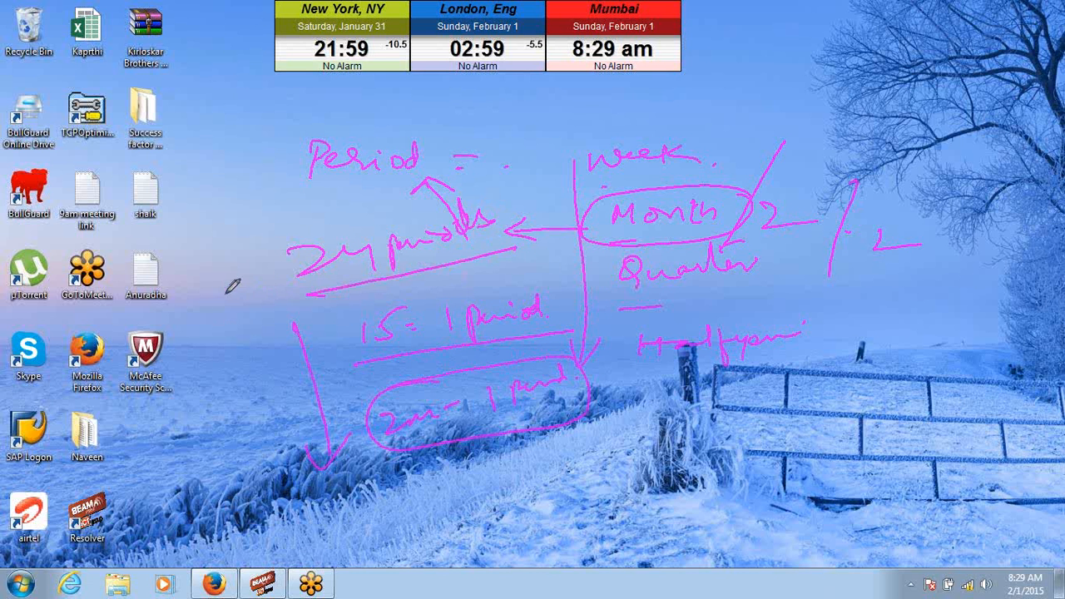
drag(212, 299, 337, 222)
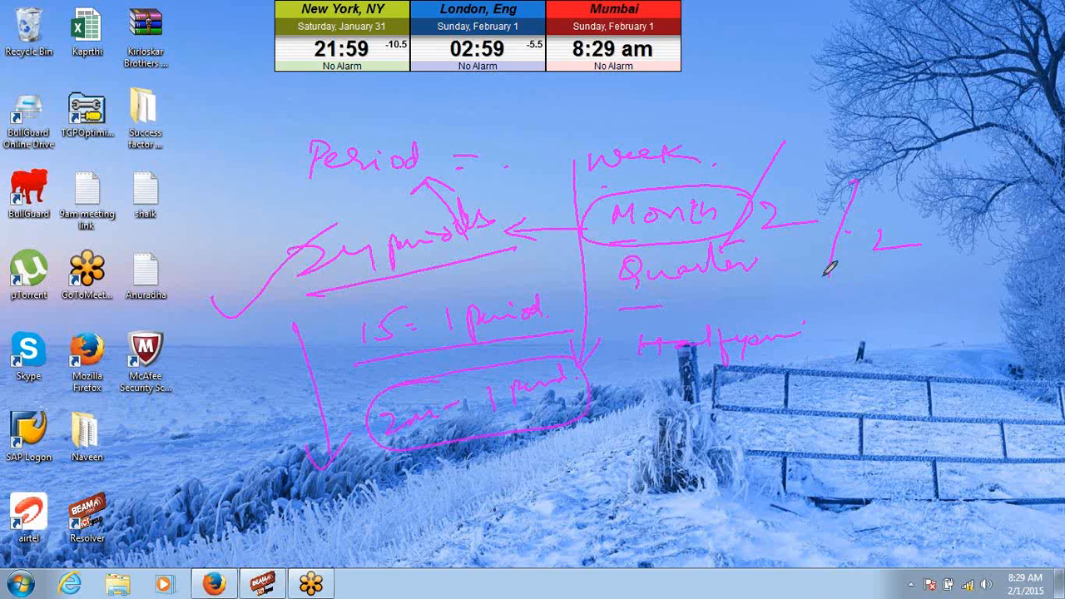
- Write a circled 10 with an underlined "Non" above Week, and an underlined "Stan" above Period
drag(748, 75, 748, 96)
drag(764, 72, 697, 74)
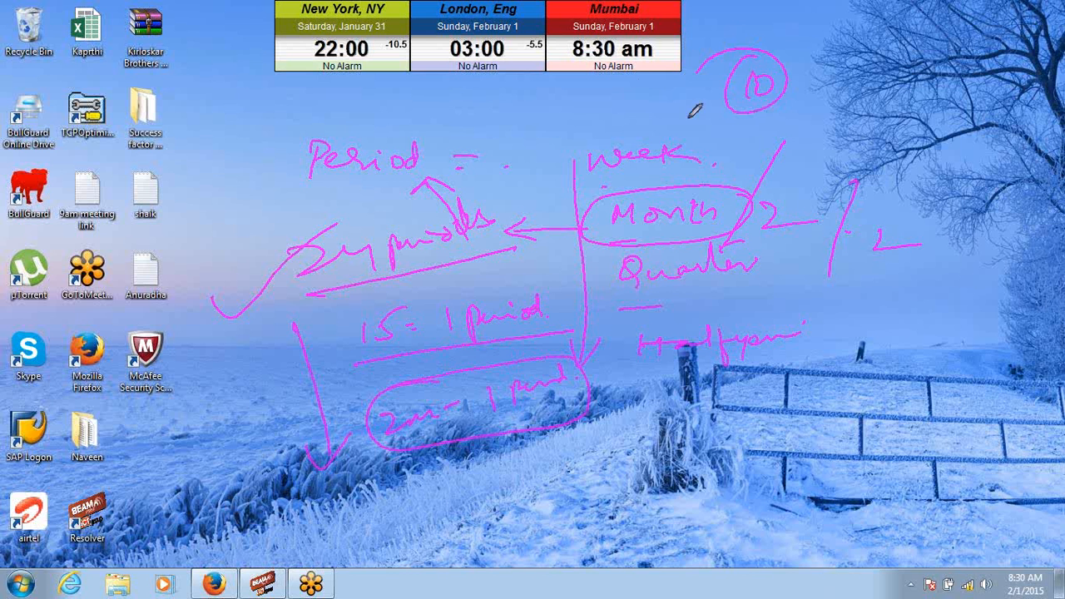
mouse_move(613, 113)
mouse_down()
mouse_move(637, 90)
mouse_move(703, 83)
mouse_up()
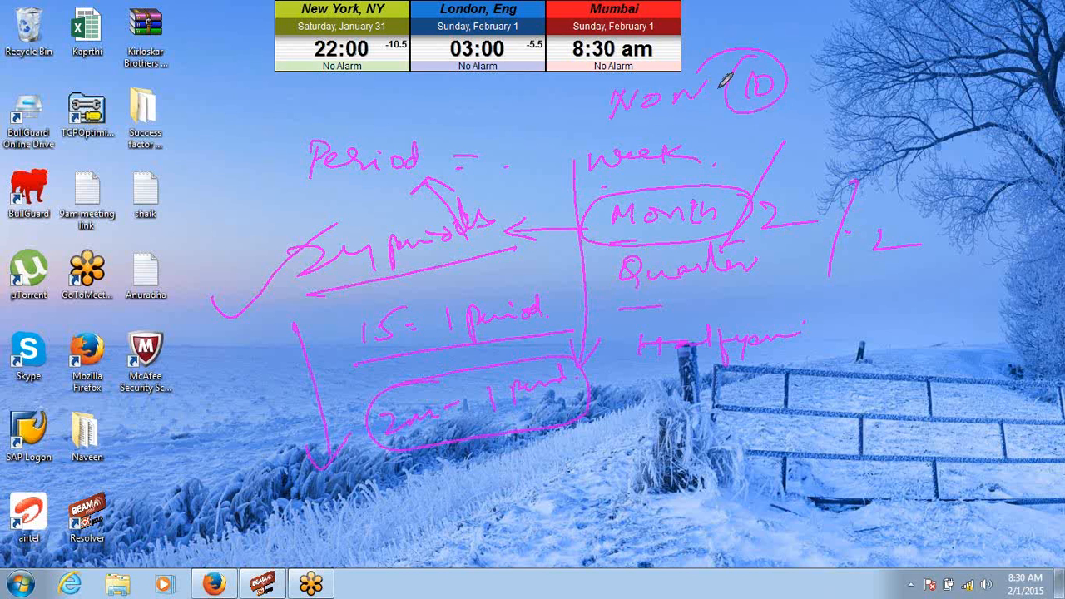
drag(603, 116, 749, 101)
mouse_move(398, 90)
mouse_down()
mouse_move(427, 106)
mouse_move(456, 97)
mouse_up()
drag(369, 127, 491, 110)
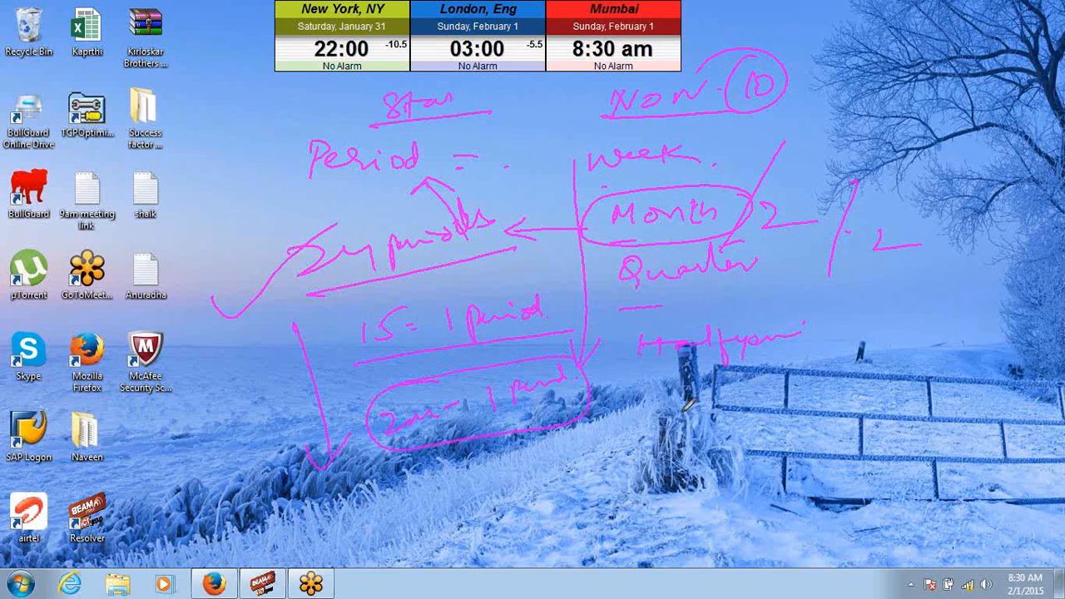
- Draw a long corner line beneath and beside all the notes, and extend the line under Quarter
mouse_move(316, 493)
mouse_down()
mouse_move(782, 420)
mouse_move(907, 385)
mouse_move(921, 66)
mouse_up()
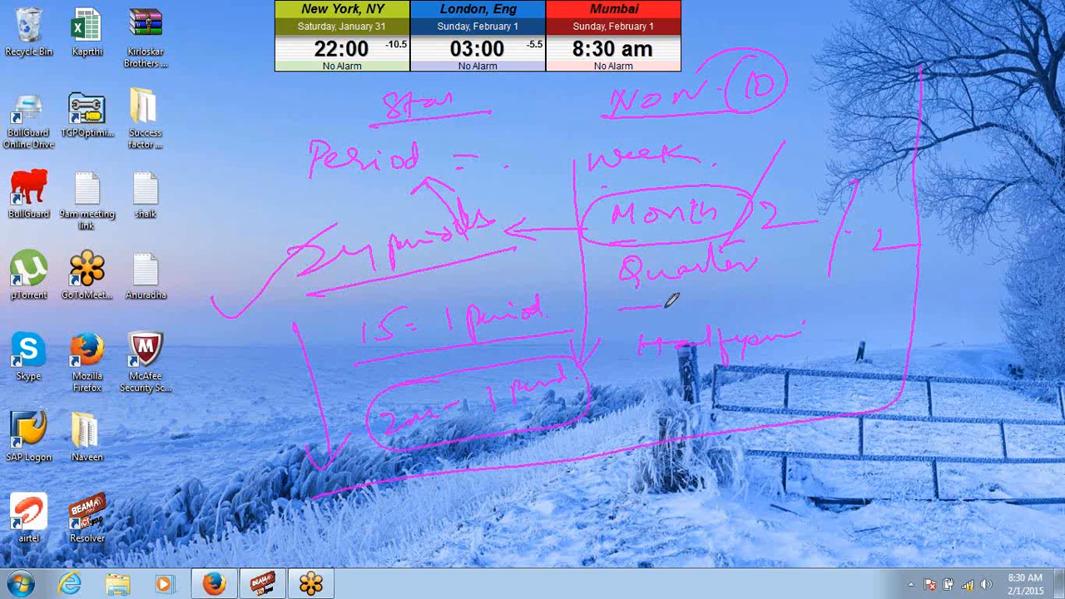
drag(659, 302, 843, 298)
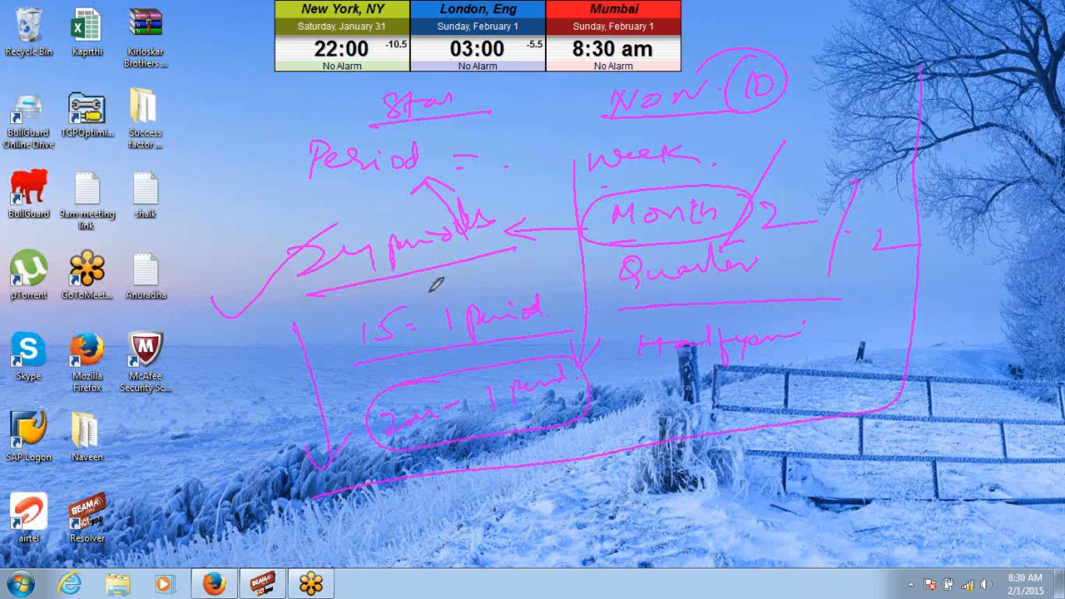
- Box "15 = 1 period" with a stroke across the arrow beside it, and draw small downward arrows below the outer 2
mouse_move(435, 283)
mouse_down()
mouse_move(344, 331)
mouse_move(449, 356)
mouse_up()
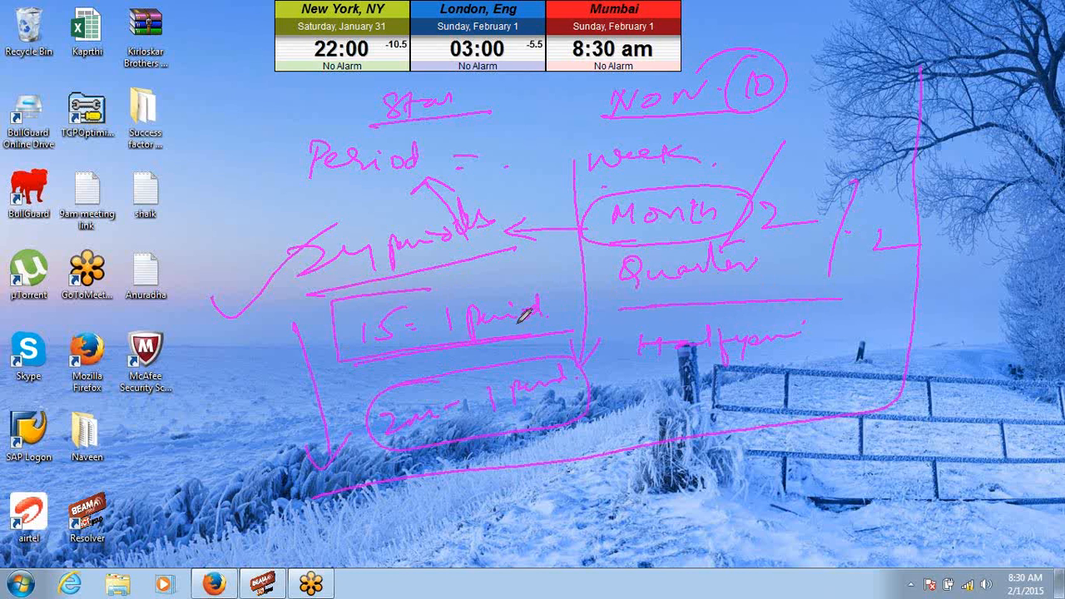
mouse_move(431, 287)
mouse_down()
mouse_move(571, 269)
mouse_move(571, 331)
mouse_up()
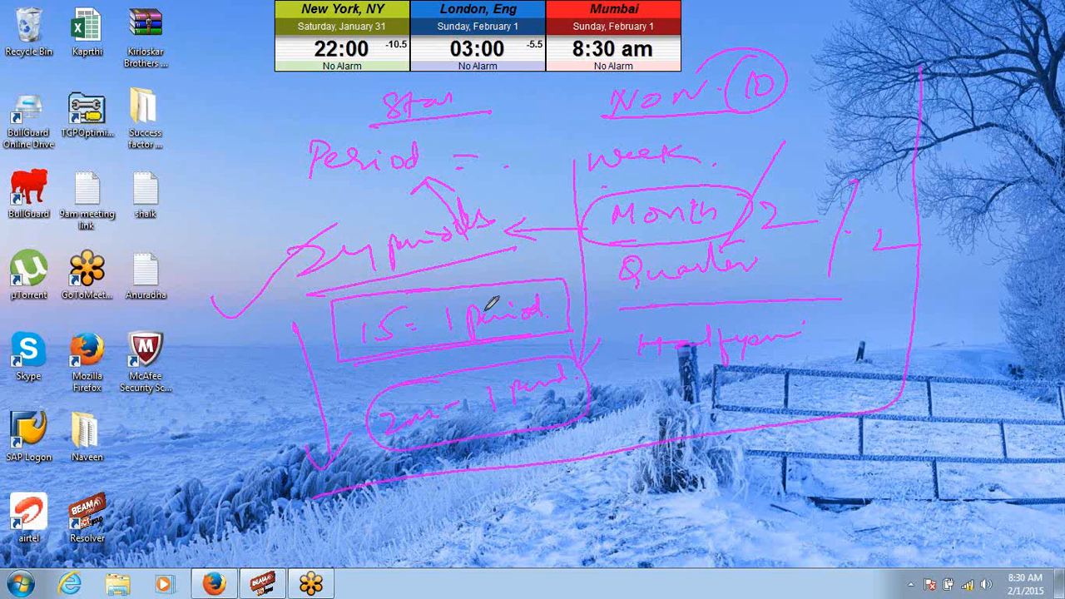
drag(272, 342, 303, 334)
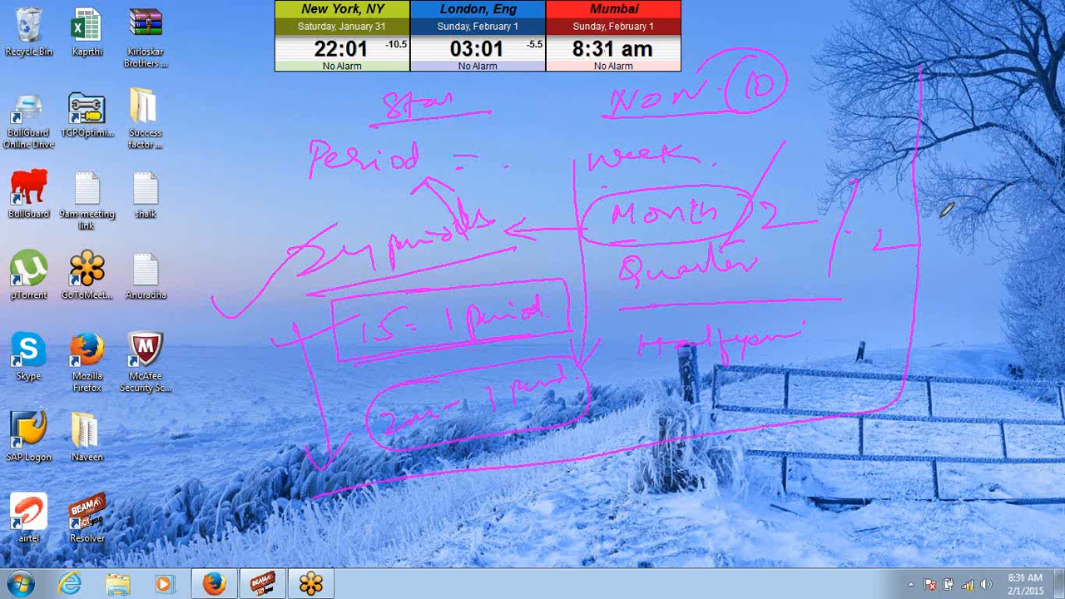
mouse_move(943, 227)
mouse_down()
mouse_move(874, 288)
mouse_move(908, 279)
mouse_move(876, 323)
mouse_move(890, 307)
mouse_move(884, 349)
mouse_move(912, 325)
mouse_up()
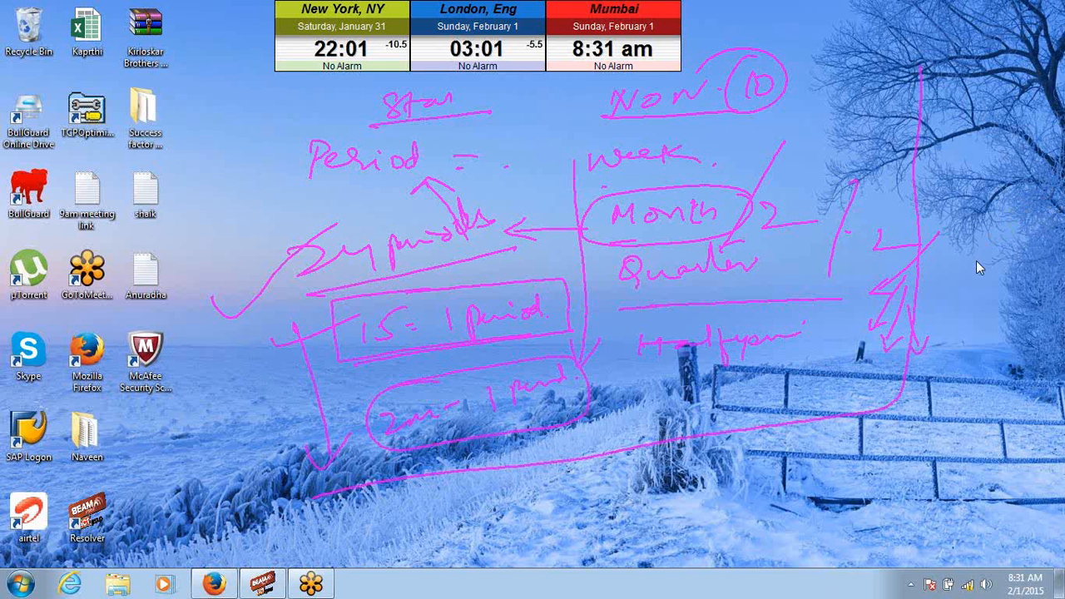
- Erase all the pen drawings, draw a shallow arc, and handwrite an underlined "Parell Ledger" on the cleared desktop
click(962, 298)
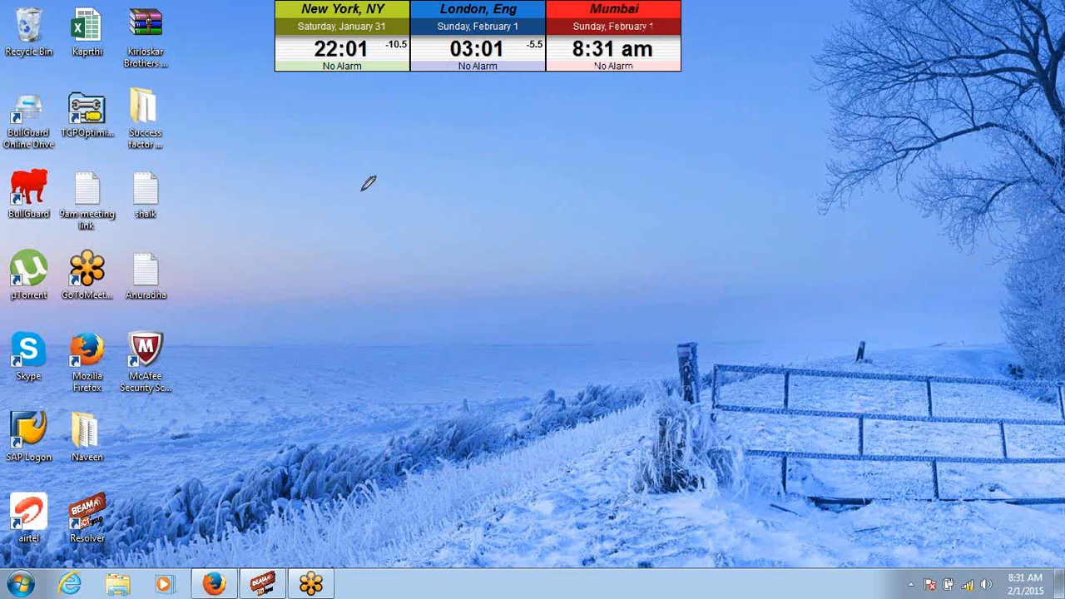
drag(330, 192, 533, 182)
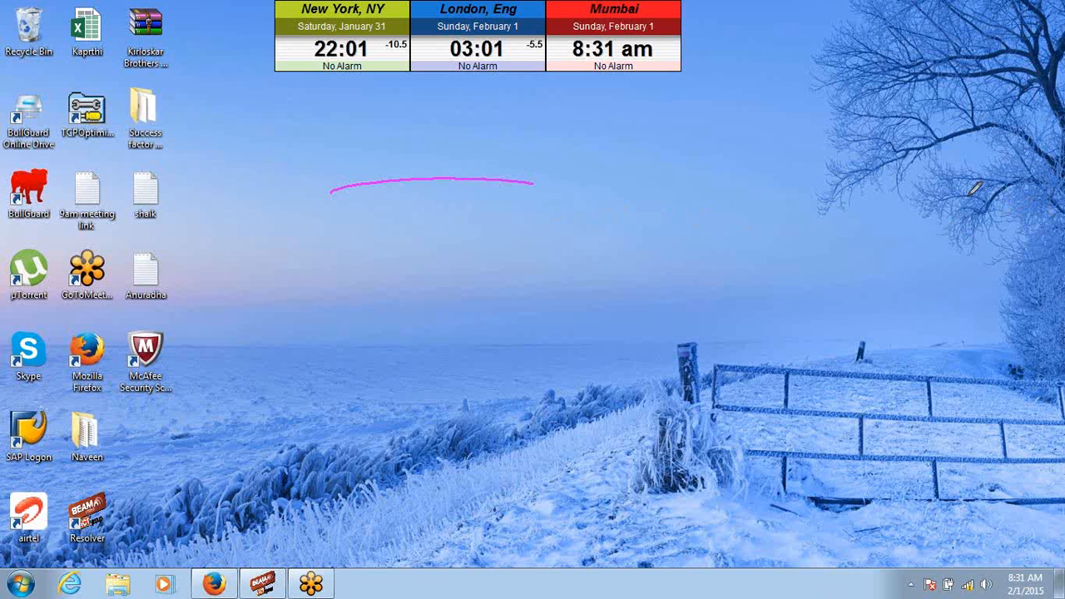
mouse_move(509, 241)
mouse_down()
mouse_move(522, 257)
mouse_move(599, 228)
mouse_move(635, 238)
mouse_move(687, 214)
mouse_move(780, 218)
mouse_up()
click(792, 235)
drag(493, 304, 770, 264)
- Handwrite an underlined "24" below the ledger heading and an underlined "Spl" beside and below it
drag(581, 314, 636, 322)
click(676, 326)
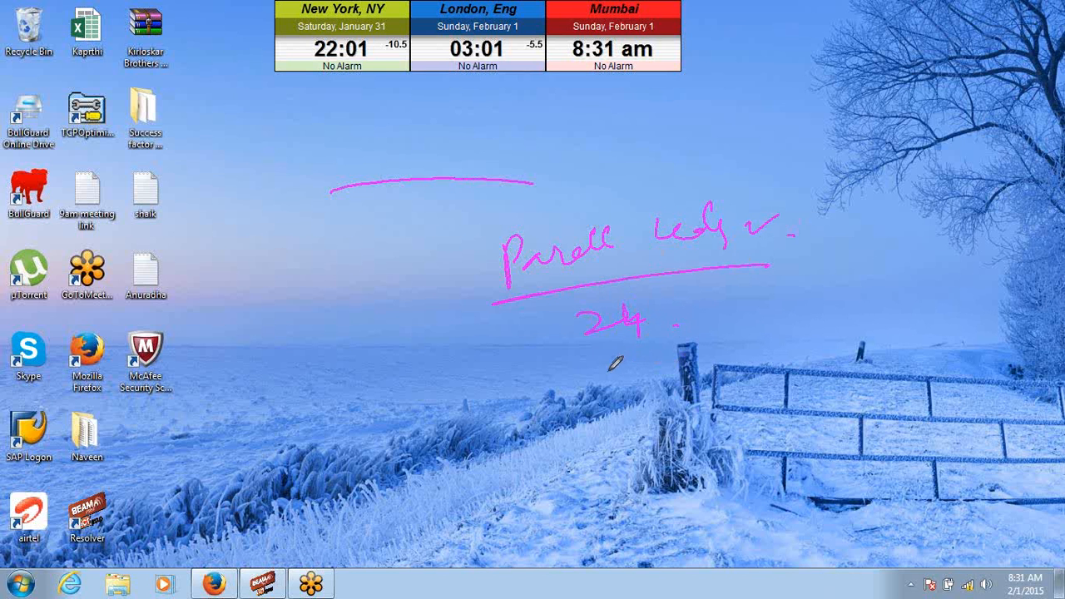
mouse_move(554, 374)
mouse_down()
mouse_move(753, 339)
mouse_move(832, 367)
mouse_up()
click(857, 356)
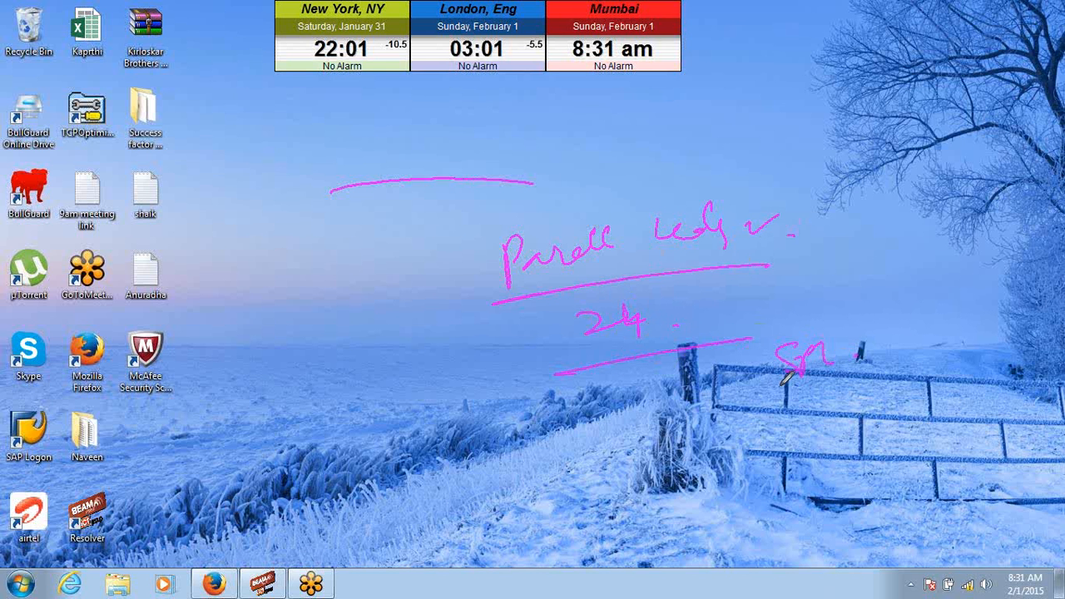
drag(748, 393, 884, 383)
- Handwrite an underlined "Std." with "Spl." below it, and draw a long downward arrow beside them
mouse_move(293, 218)
mouse_down()
mouse_move(281, 250)
mouse_move(341, 240)
mouse_up()
click(353, 239)
drag(281, 276, 405, 248)
mouse_move(331, 289)
mouse_down()
mouse_move(315, 317)
mouse_move(360, 308)
mouse_up()
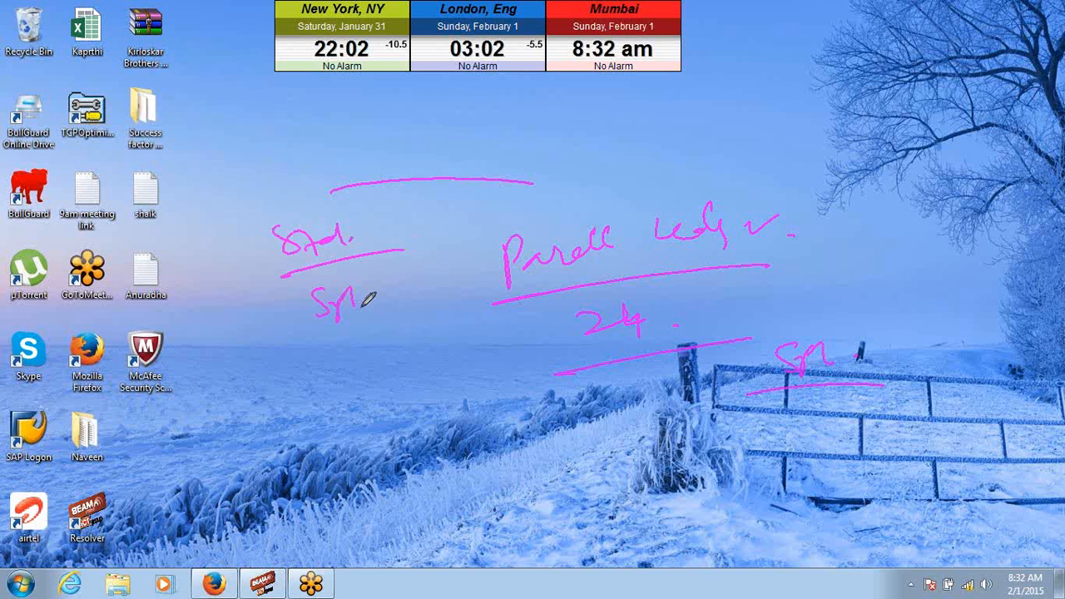
click(366, 304)
mouse_move(370, 197)
mouse_down()
mouse_move(427, 399)
mouse_move(452, 376)
mouse_up()
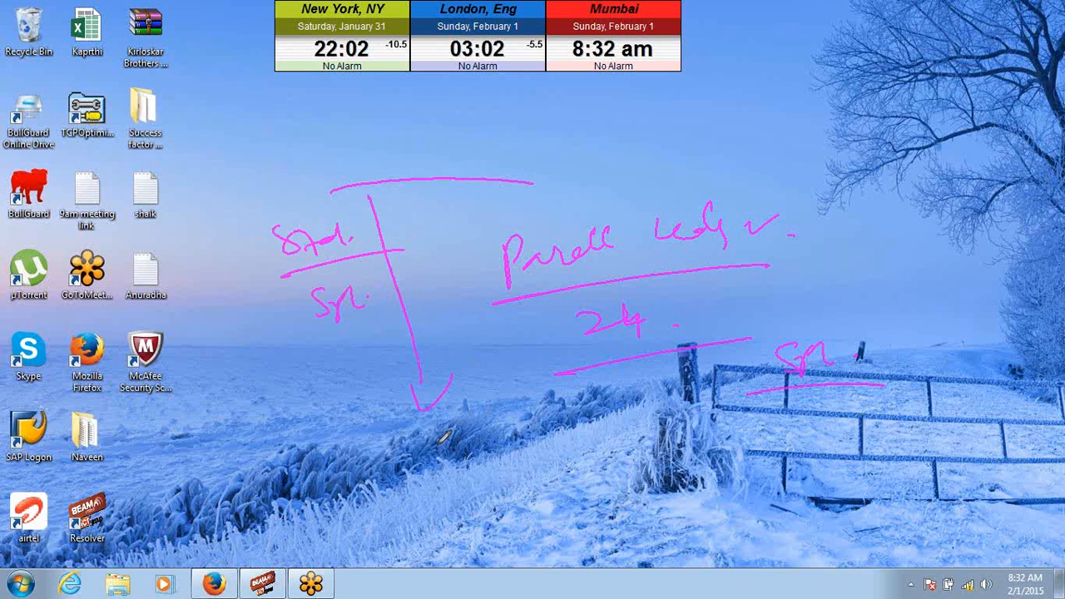
- Handwrite a note starting with "Re" at the tip of the long arrow, and frame the Parell Ledger notes with a large box
mouse_move(295, 391)
mouse_down()
mouse_move(296, 433)
mouse_move(321, 428)
mouse_up()
mouse_move(321, 426)
mouse_down()
mouse_move(405, 429)
mouse_move(442, 385)
mouse_up()
drag(451, 224, 520, 433)
mouse_move(433, 225)
mouse_down()
mouse_move(639, 193)
mouse_move(861, 412)
mouse_up()
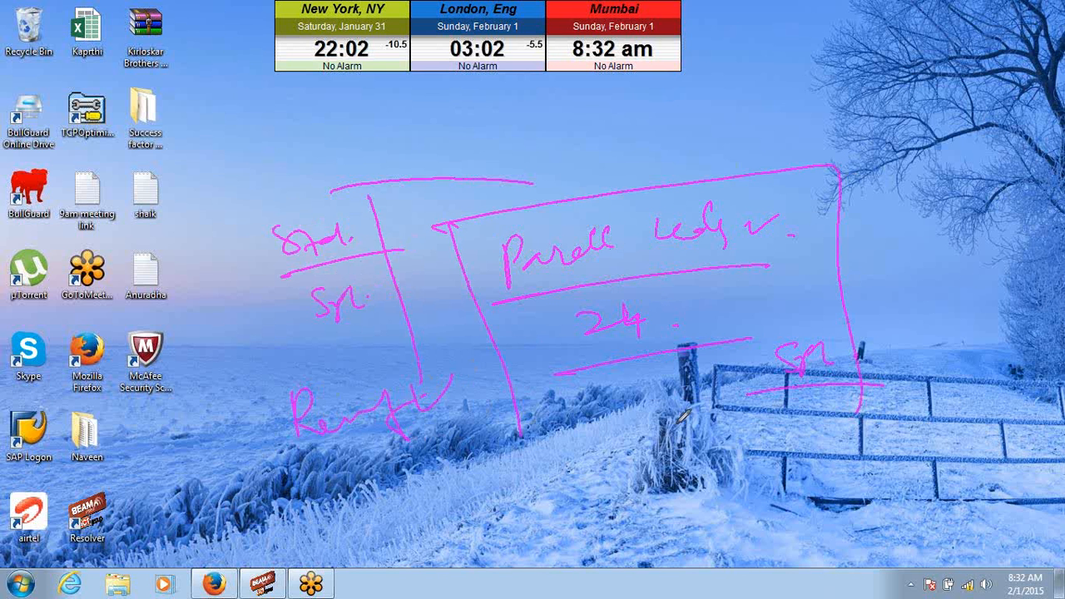
drag(545, 445, 866, 407)
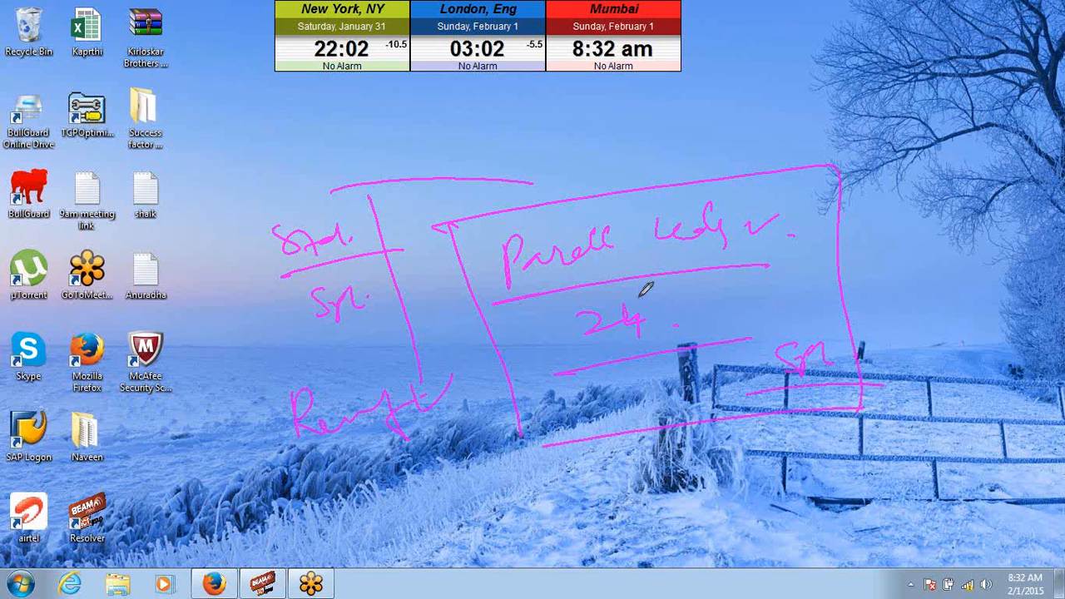
- Erase all the pen drawings and handwrite an underlined "Calender" heading near the desktop icons
drag(642, 290, 579, 280)
key(e)
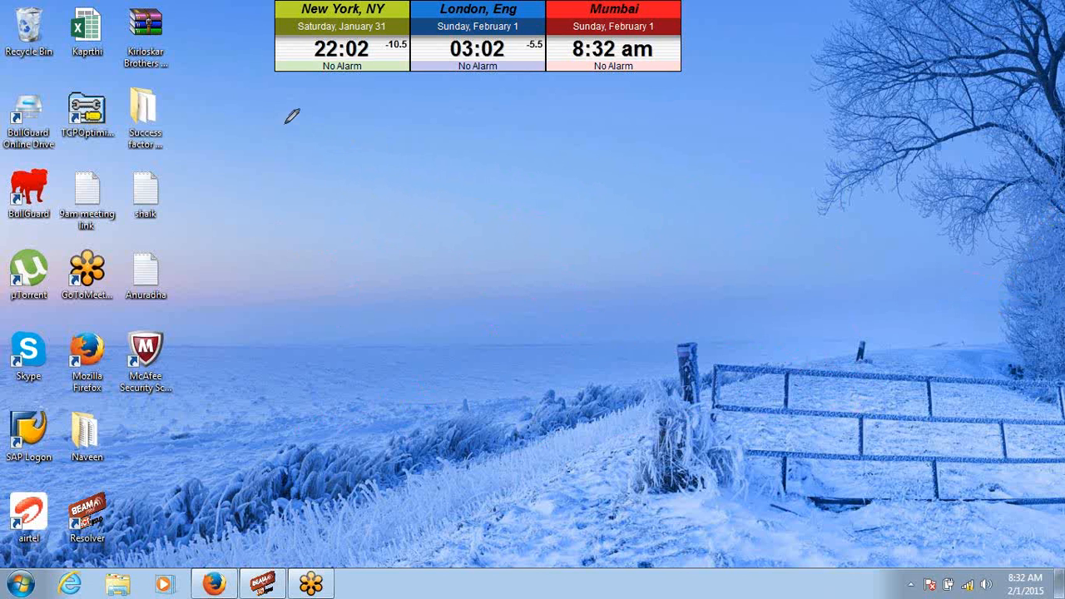
mouse_move(237, 117)
mouse_down()
mouse_move(241, 131)
mouse_move(343, 125)
mouse_up()
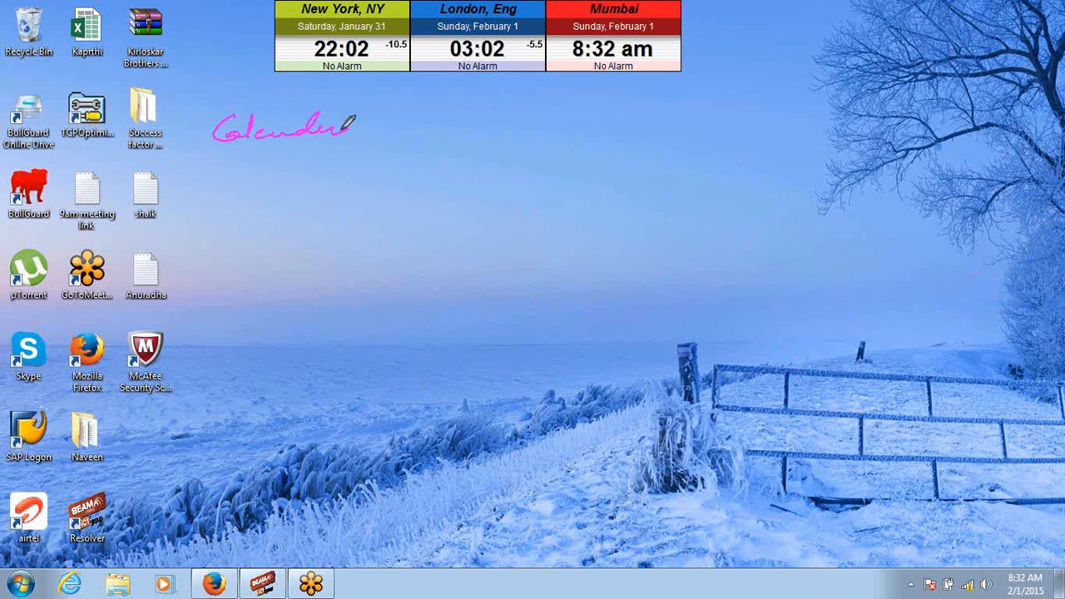
drag(199, 148, 323, 143)
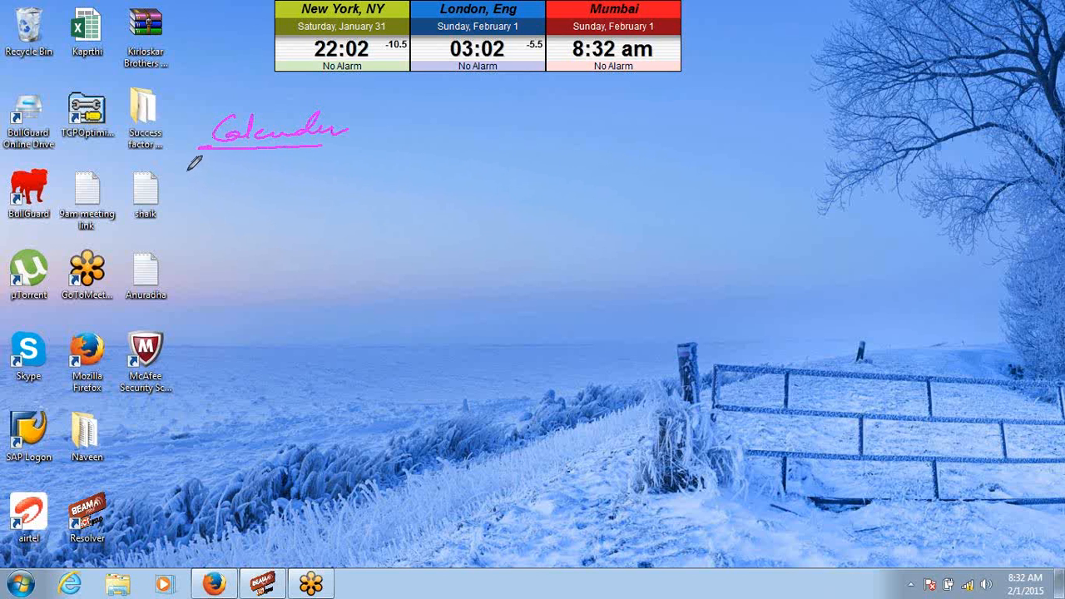
- Handwrite "JAN - 31" and "Feb 28" as the first rows beneath the Calender heading
drag(194, 164, 325, 185)
click(266, 176)
drag(337, 170, 342, 185)
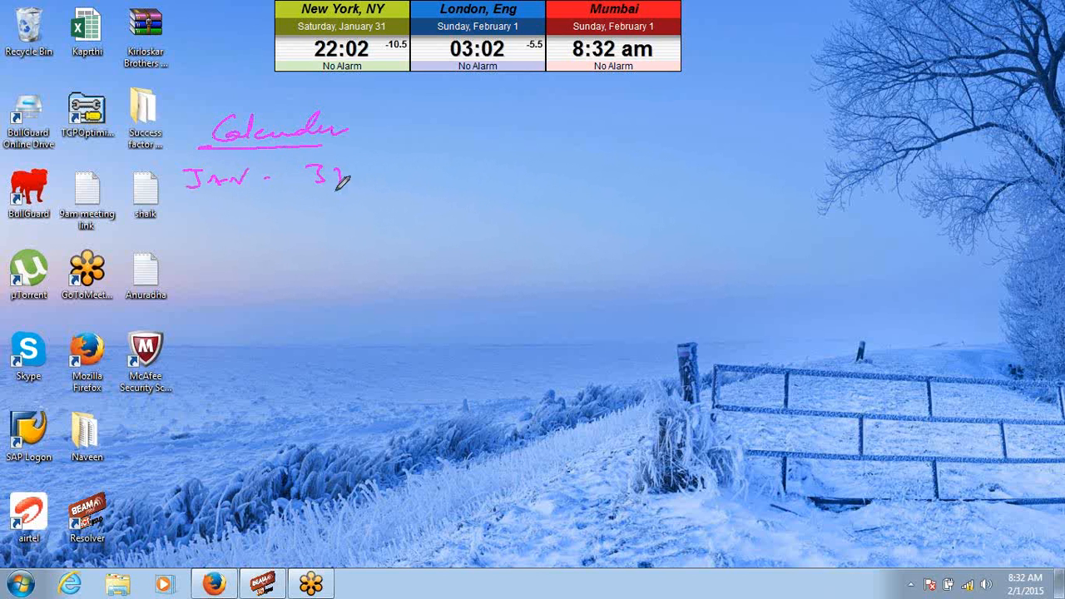
mouse_move(206, 210)
mouse_down()
mouse_move(254, 229)
mouse_move(368, 223)
mouse_up()
click(311, 242)
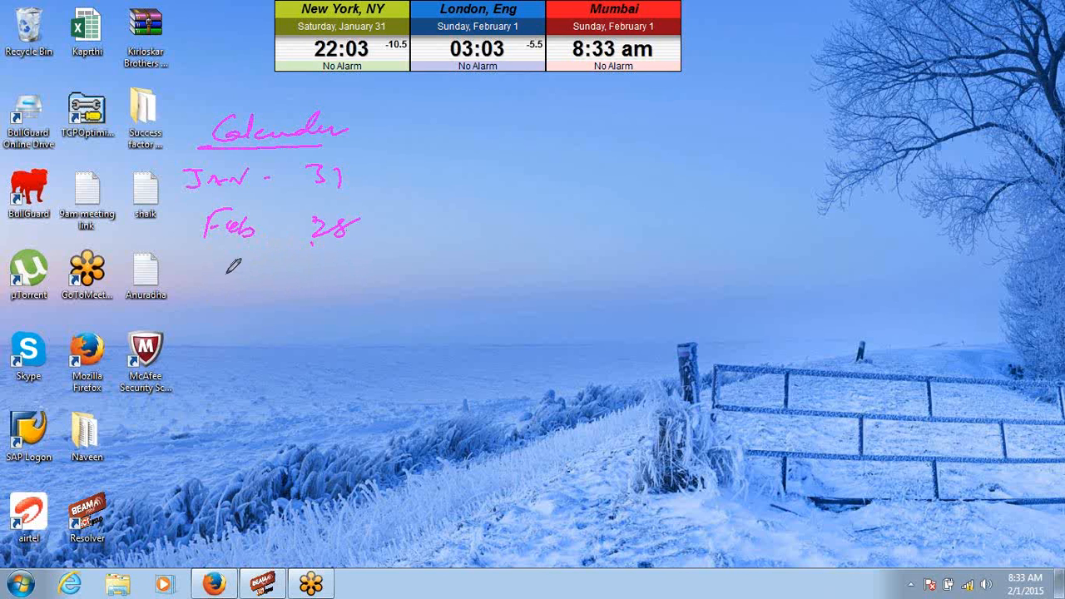
- Continue the Calender list with "Mar", a column of marks and "Dec 31", and add a tick above the heading
drag(204, 284, 281, 273)
click(332, 268)
click(334, 304)
drag(337, 337, 339, 359)
drag(332, 387, 334, 403)
click(339, 426)
click(356, 464)
mouse_move(213, 479)
mouse_down()
mouse_move(226, 501)
mouse_move(274, 491)
mouse_up()
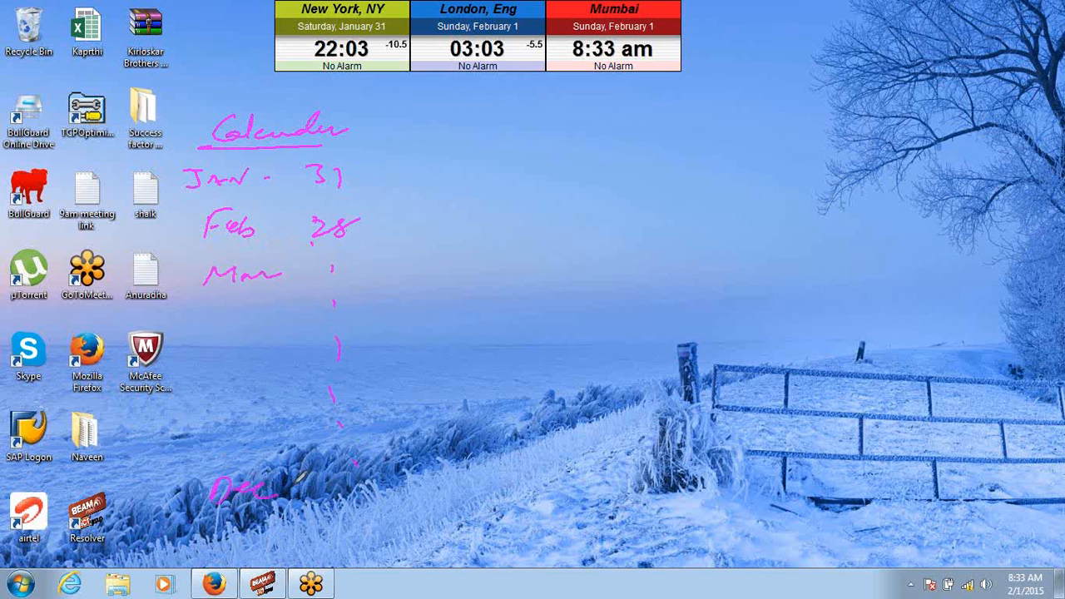
drag(322, 466, 341, 480)
drag(283, 101, 349, 80)
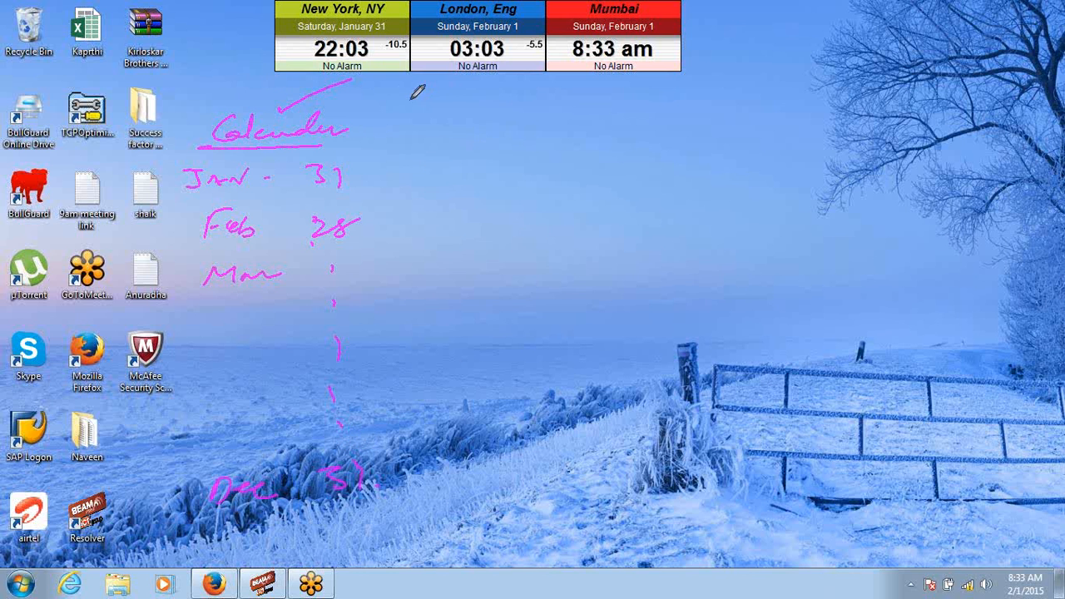
- Handwrite an underlined "NON Calender" heading beside the first column, followed by "(APL - March)"
mouse_move(469, 126)
mouse_down()
mouse_move(484, 107)
mouse_move(608, 92)
mouse_move(702, 103)
mouse_up()
drag(462, 138, 689, 130)
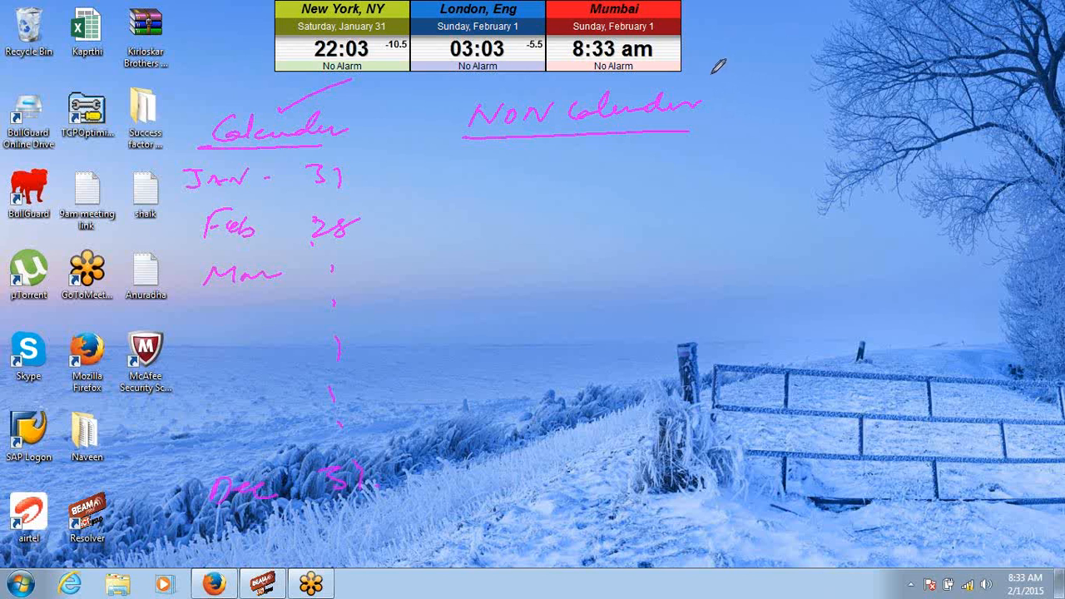
mouse_move(717, 72)
mouse_down()
mouse_move(714, 94)
mouse_move(774, 77)
mouse_up()
mouse_move(781, 75)
mouse_down()
mouse_move(789, 85)
mouse_move(873, 58)
mouse_move(894, 80)
mouse_up()
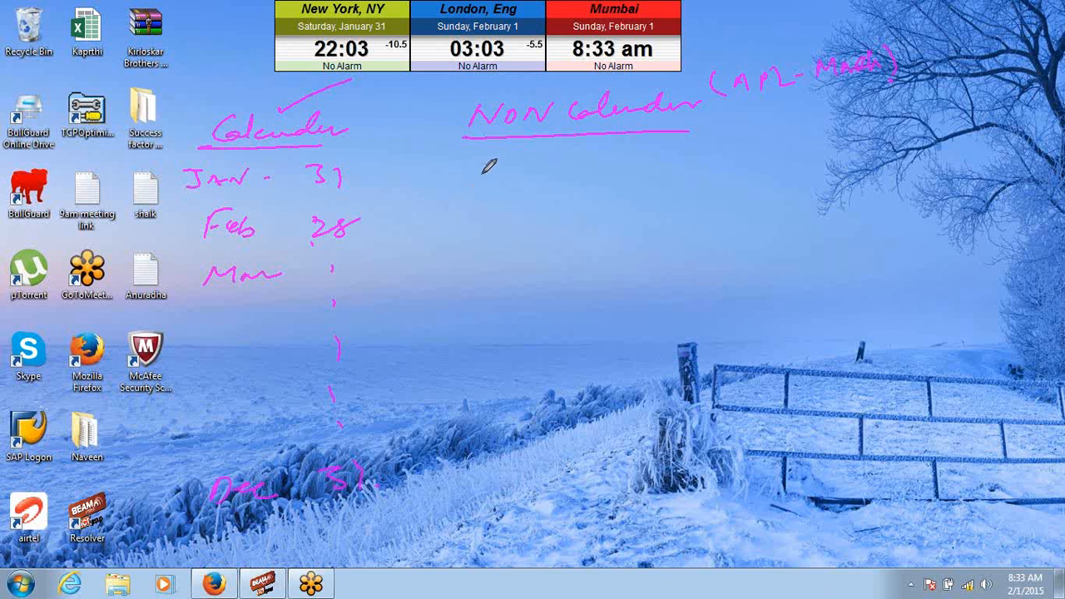
- Handwrite "JAN - 31", "Feb - 28", "Mar - 31" and "APL - 30" beneath the NON Calender heading
mouse_move(474, 158)
mouse_down()
mouse_move(475, 169)
mouse_move(500, 171)
mouse_move(621, 171)
mouse_move(622, 188)
mouse_up()
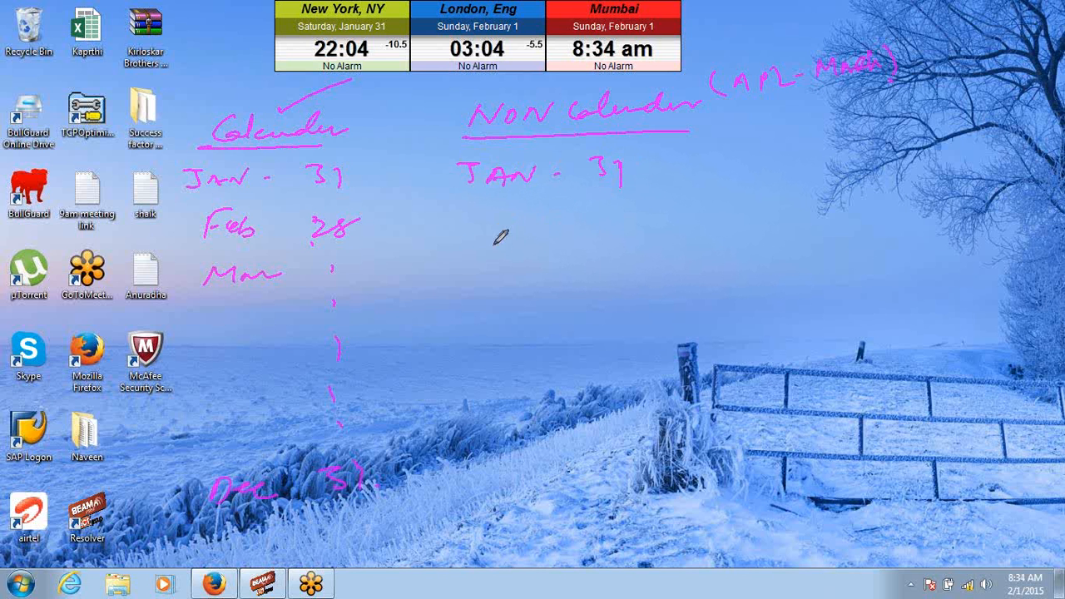
mouse_move(486, 203)
mouse_down()
mouse_move(483, 226)
mouse_move(529, 221)
mouse_move(506, 208)
mouse_move(616, 221)
mouse_up()
mouse_move(480, 275)
mouse_down()
mouse_move(578, 260)
mouse_move(631, 273)
mouse_up()
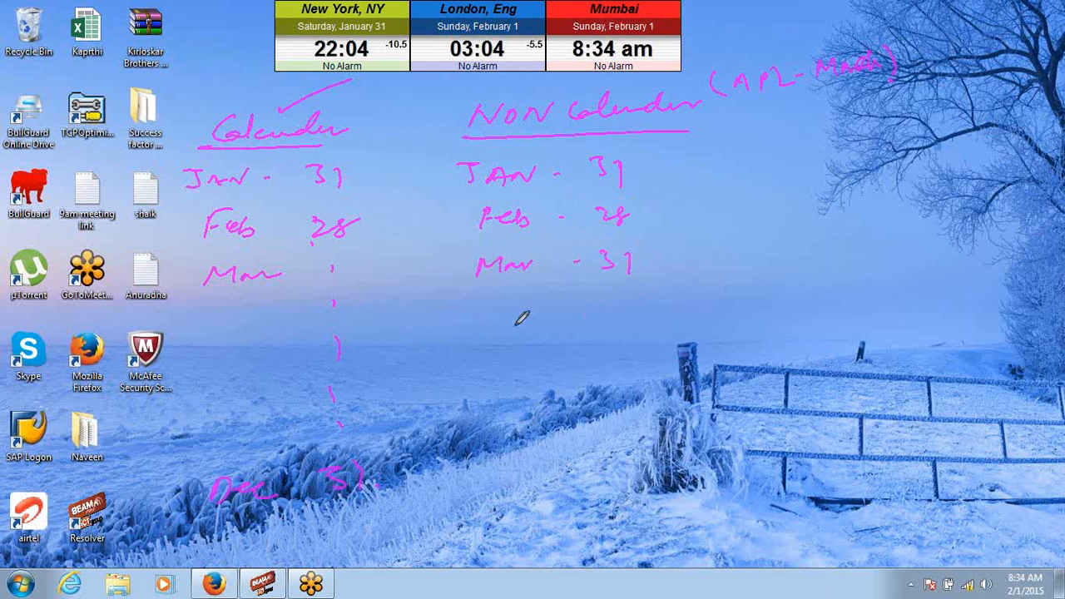
mouse_move(490, 327)
mouse_down()
mouse_move(497, 309)
mouse_move(524, 318)
mouse_up()
mouse_move(530, 310)
mouse_down()
mouse_move(539, 321)
mouse_move(576, 314)
mouse_up()
mouse_move(614, 291)
mouse_down()
mouse_move(632, 299)
mouse_move(602, 311)
mouse_up()
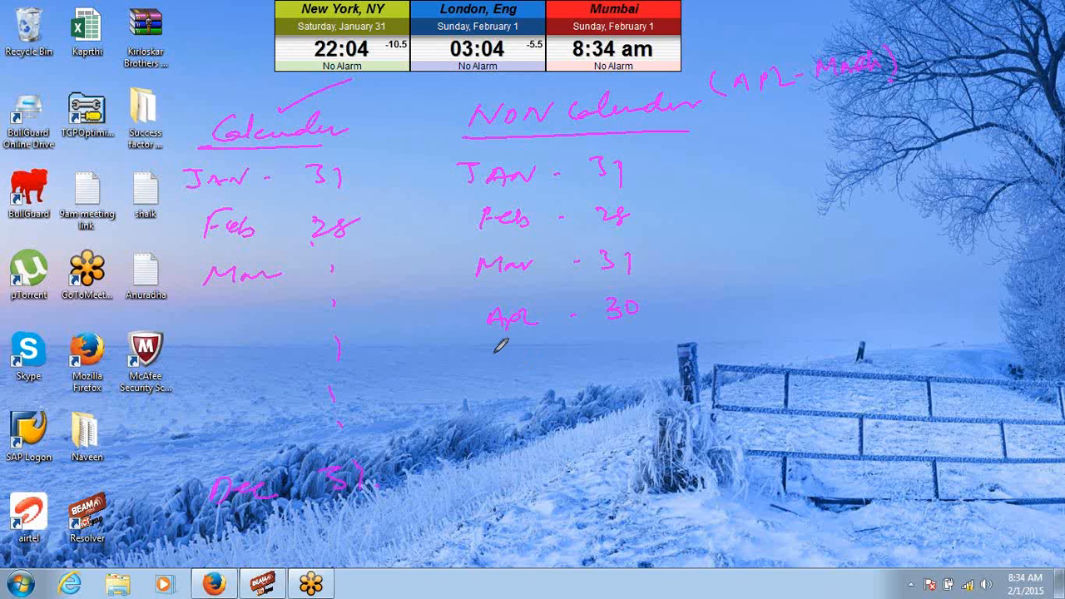
- Extend the NON Calender list with "May - 31", "JUN - 30", "JUL 31" and "Aug 31"
mouse_move(501, 345)
mouse_down()
mouse_move(521, 333)
mouse_move(552, 361)
mouse_move(626, 359)
mouse_up()
drag(506, 390, 562, 398)
mouse_move(571, 398)
mouse_down()
mouse_move(620, 398)
mouse_move(622, 385)
mouse_up()
mouse_move(522, 435)
mouse_down()
mouse_move(537, 445)
mouse_move(551, 426)
mouse_move(574, 441)
mouse_move(632, 433)
mouse_move(634, 446)
mouse_up()
drag(641, 429, 642, 446)
mouse_move(538, 481)
mouse_down()
mouse_move(567, 471)
mouse_move(591, 490)
mouse_move(621, 486)
mouse_up()
drag(642, 468, 644, 485)
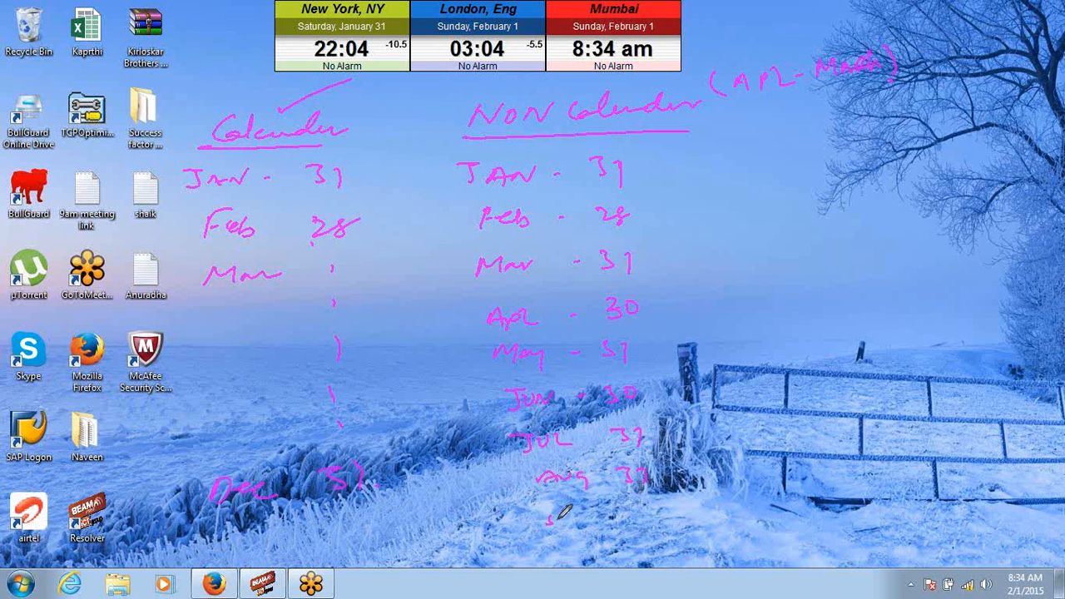
- Finish the NON Calender list with "Sep", "Oct" and "Dec 31"
drag(564, 511, 583, 518)
mouse_move(587, 509)
mouse_down()
mouse_move(599, 522)
mouse_move(646, 510)
mouse_up()
mouse_move(559, 532)
mouse_down()
mouse_move(558, 545)
mouse_move(593, 533)
mouse_move(562, 575)
mouse_move(584, 587)
mouse_up()
mouse_move(587, 584)
mouse_down()
mouse_move(660, 581)
mouse_move(654, 589)
mouse_up()
drag(677, 576, 690, 589)
click(712, 588)
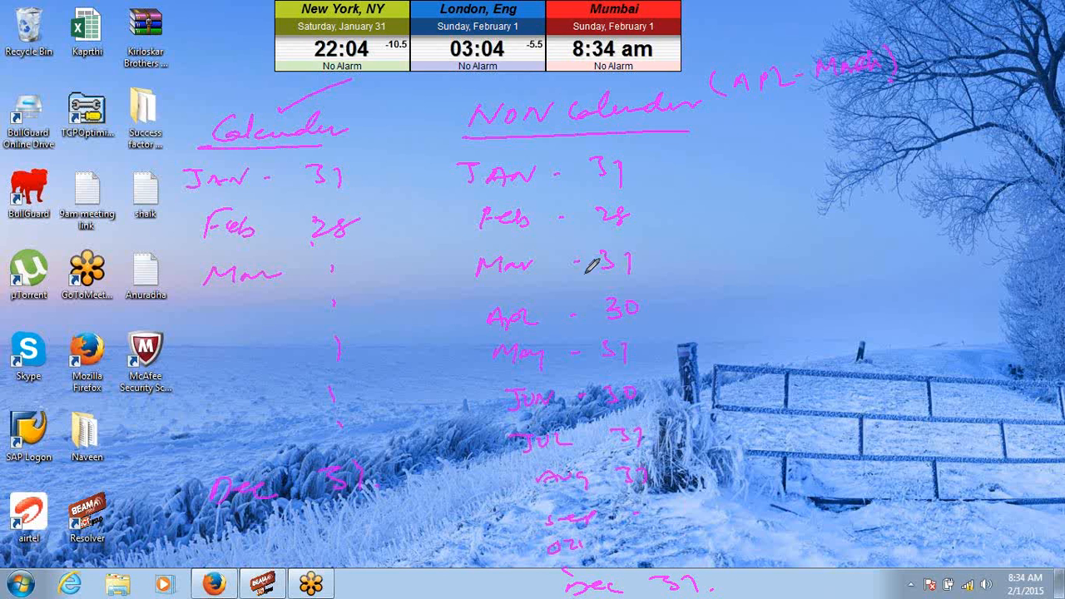
- Underline the "APL - March" note and draw a box around the "APL - 30" row
drag(738, 106, 891, 90)
mouse_move(474, 303)
mouse_down()
mouse_move(473, 336)
mouse_move(612, 283)
mouse_move(637, 310)
mouse_up()
drag(474, 337, 657, 318)
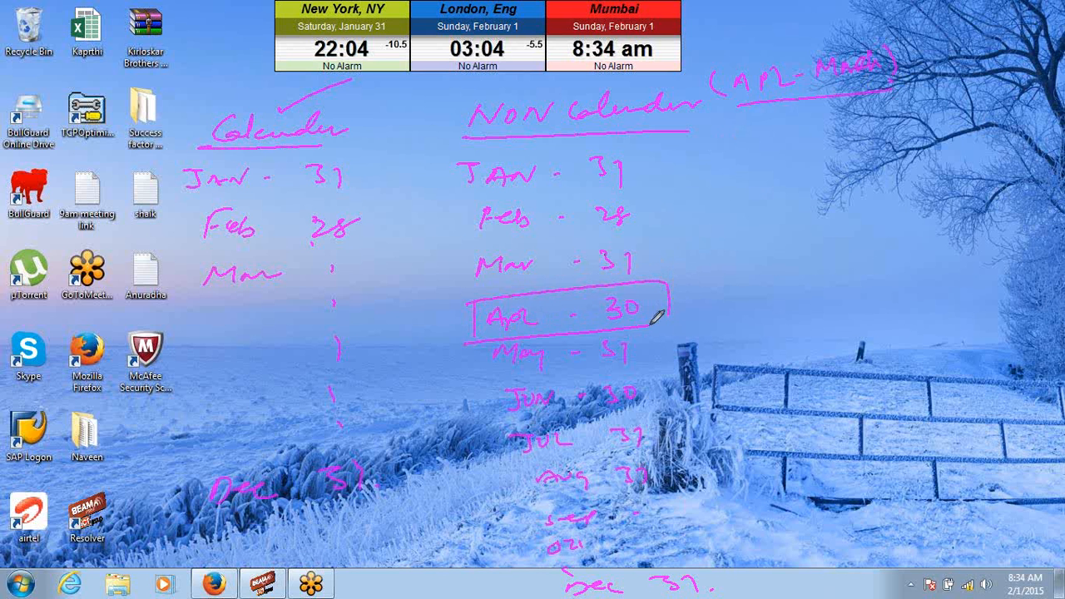
- Number the posting periods beside the months, with 1 at April, 2, 3 and marks down to 9 at December
click(745, 285)
drag(721, 278, 726, 301)
drag(732, 333, 766, 340)
mouse_move(754, 379)
mouse_down()
mouse_move(790, 471)
mouse_move(812, 588)
mouse_up()
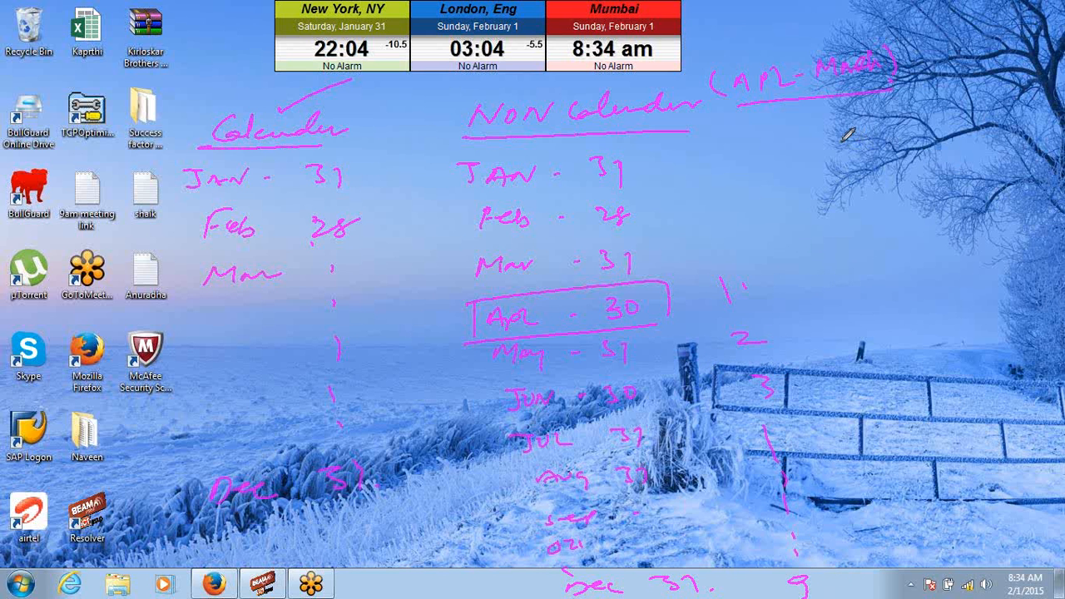
- Handwrite an underlined "2015", and a second "2015" beside period 1 with marks running down to a 9
drag(833, 142, 844, 142)
drag(877, 216, 960, 214)
drag(873, 246, 965, 243)
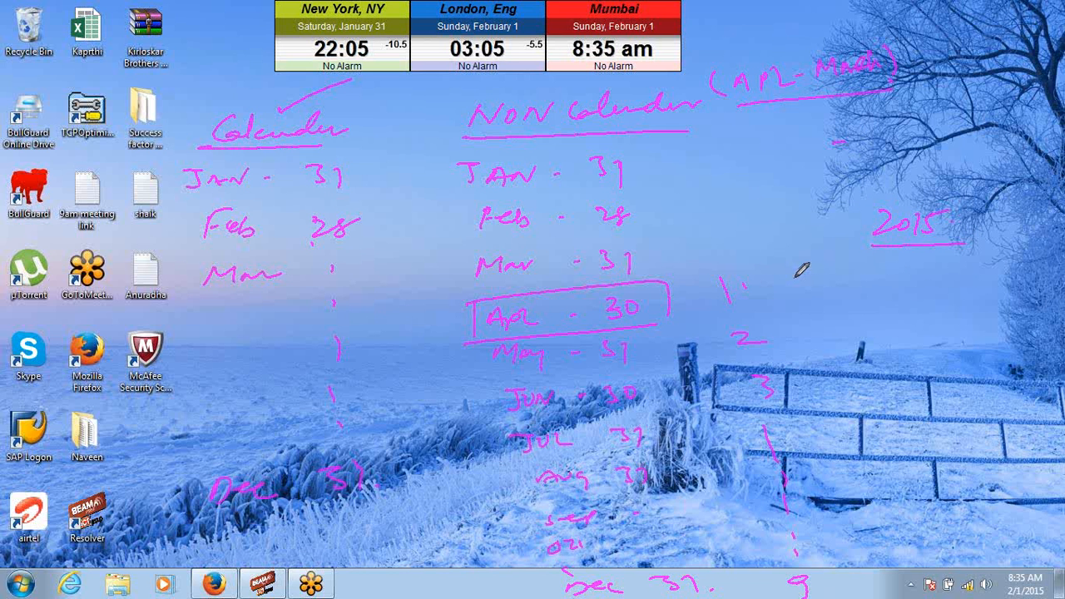
mouse_move(797, 277)
mouse_down()
mouse_move(845, 291)
mouse_move(870, 595)
mouse_up()
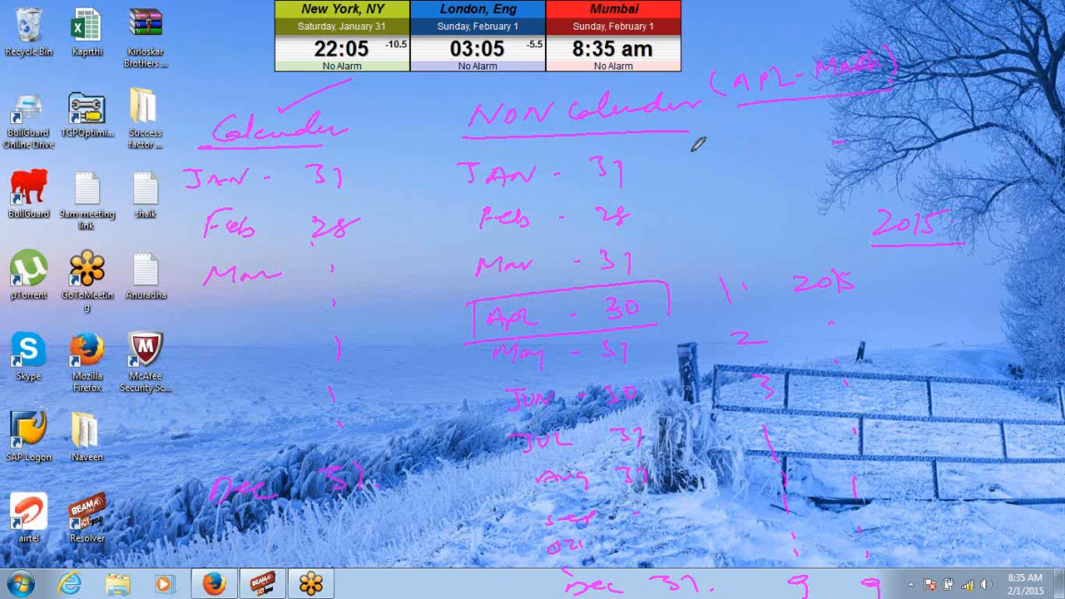
- Handwrite period "10" and an underlined "2016" beside the January row of the NON Calender list
mouse_move(681, 163)
mouse_down()
mouse_move(682, 180)
mouse_move(696, 164)
mouse_up()
mouse_move(747, 149)
mouse_down()
mouse_move(769, 167)
mouse_move(783, 147)
mouse_move(801, 163)
mouse_up()
drag(818, 135, 813, 155)
click(824, 158)
drag(743, 178, 822, 171)
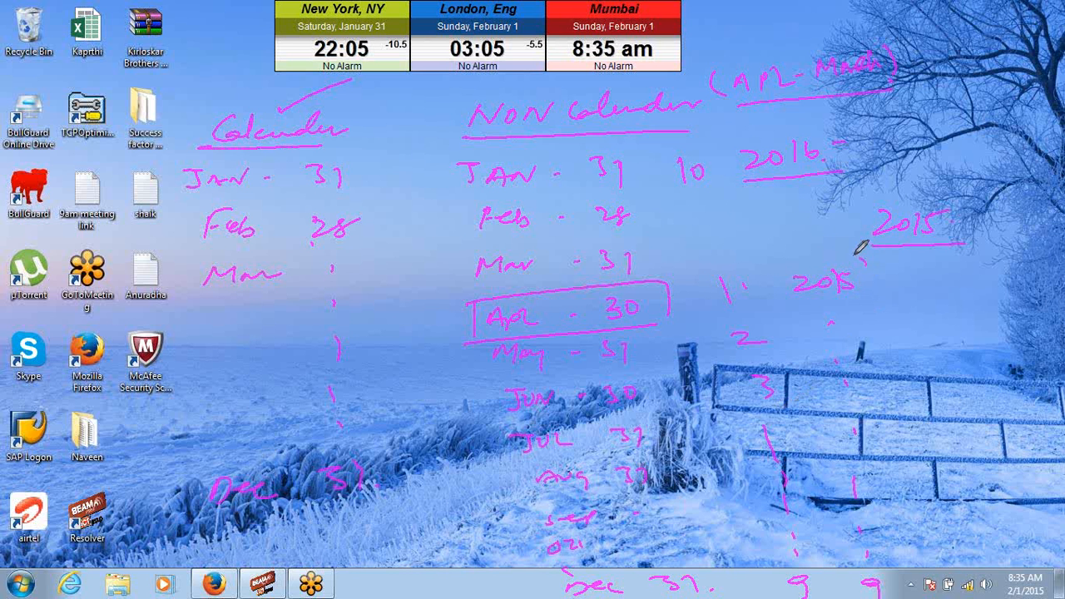
- Circle 2015 and 2016, write "-1" beside January, February and March, and bracket those three rows
mouse_move(859, 246)
mouse_down()
mouse_move(871, 291)
mouse_move(801, 279)
mouse_up()
mouse_move(828, 118)
mouse_down()
mouse_move(749, 171)
mouse_move(838, 135)
mouse_up()
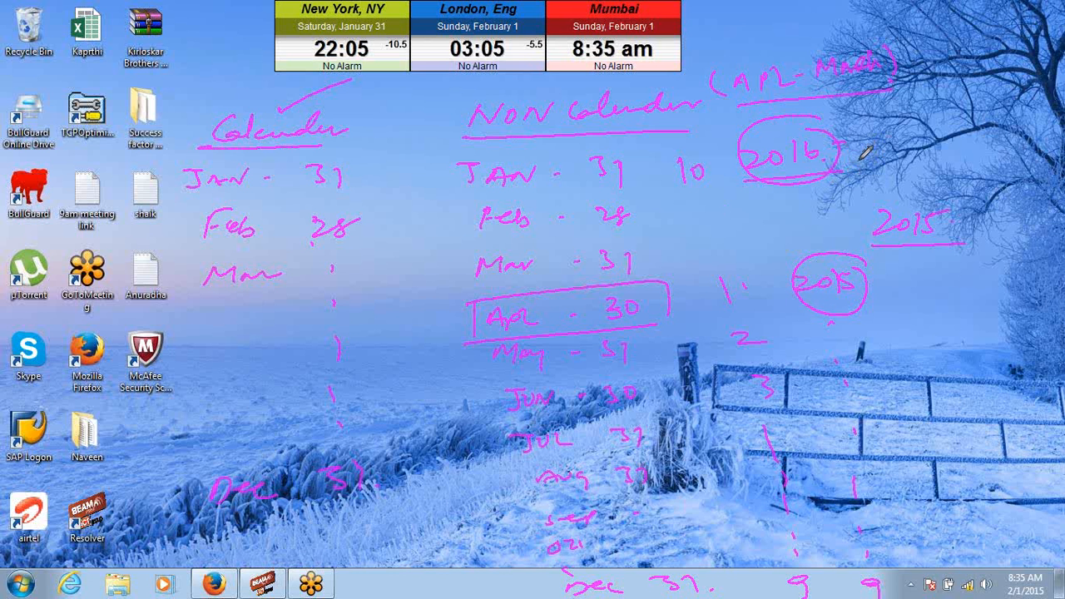
drag(858, 159, 879, 171)
mouse_move(763, 212)
mouse_down()
mouse_move(796, 223)
mouse_move(785, 247)
mouse_move(797, 259)
mouse_up()
mouse_move(700, 155)
mouse_down()
mouse_move(735, 196)
mouse_move(717, 267)
mouse_up()
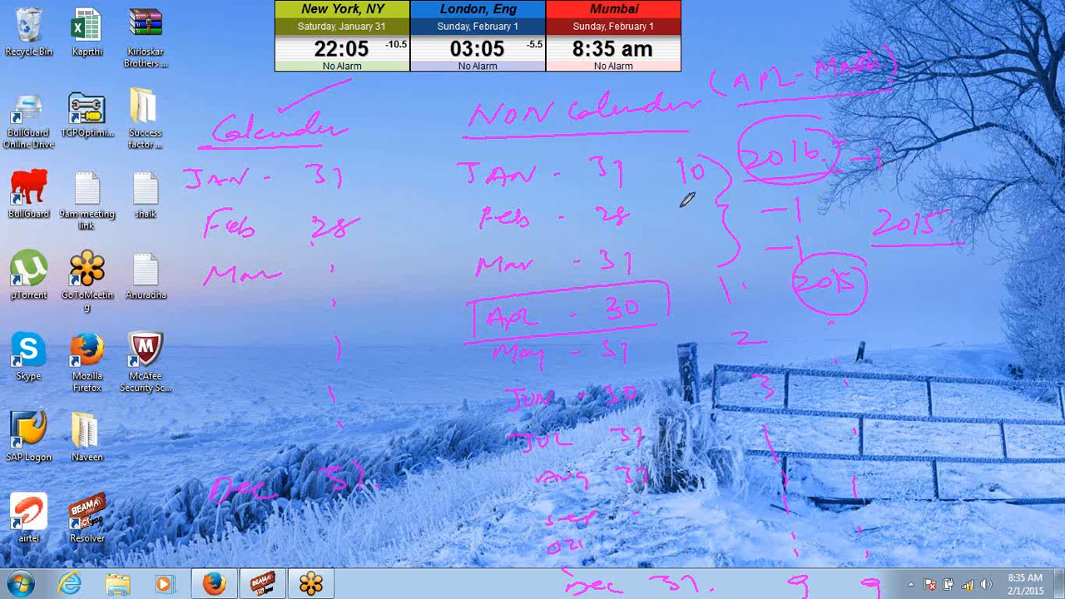
- Handwrite period numbers "11" beside February and "12" beside March in the NON Calender list
drag(688, 205, 686, 224)
drag(696, 205, 689, 267)
drag(698, 253, 716, 267)
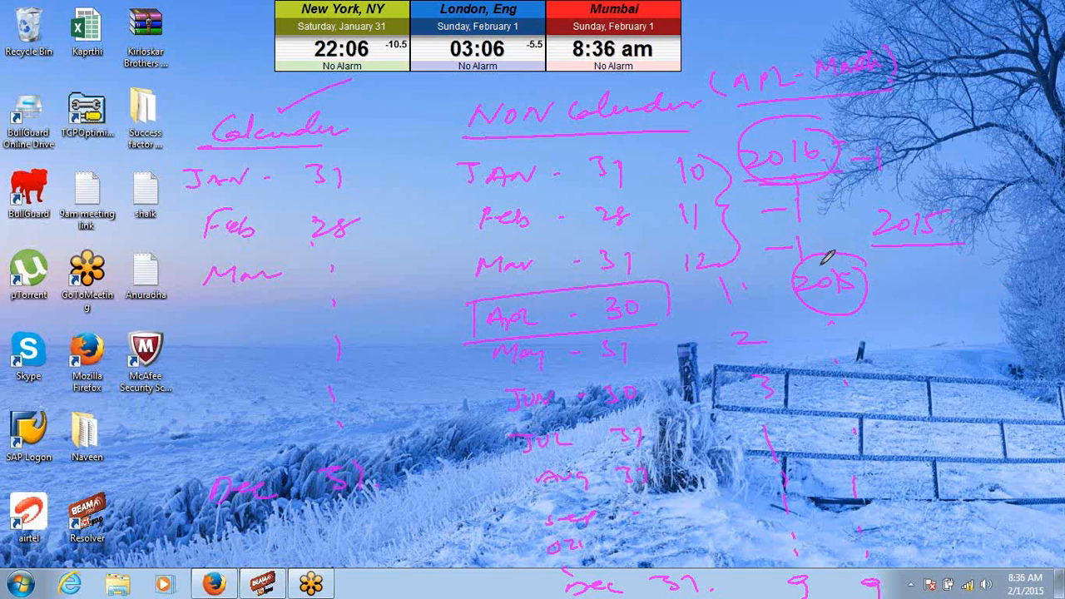
- Link period 10 to 2016, change the underlined year to 2016, and write "-1" and an underlined "2015" below it
drag(709, 177, 748, 177)
drag(896, 265, 997, 287)
drag(922, 305, 940, 319)
drag(949, 305, 1009, 333)
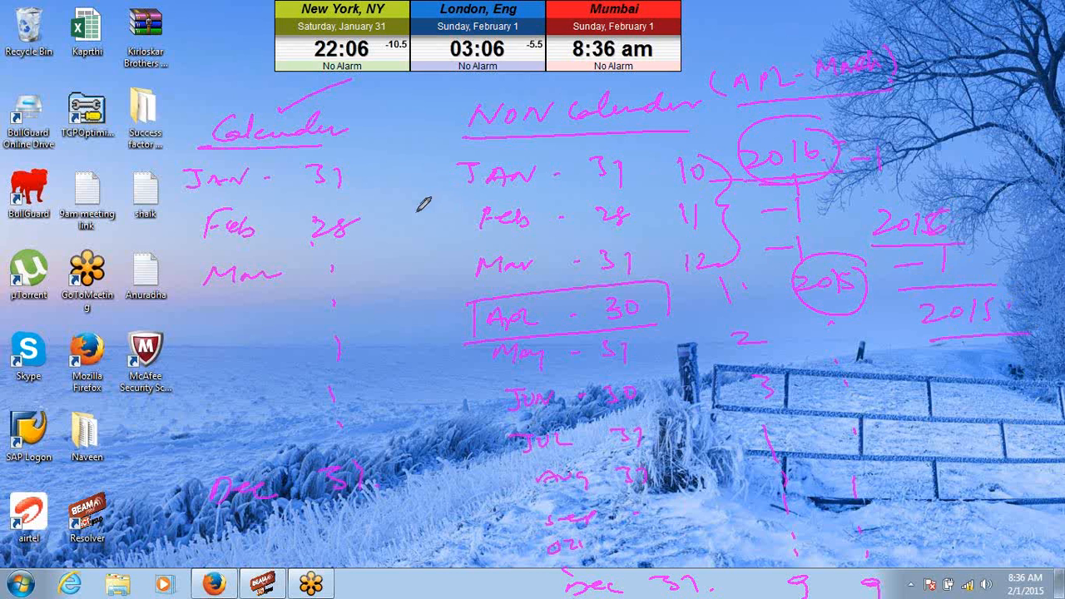
- Mark up the NON Calender list by circling periods 10 and 1, underlining "JAN - 31", and bracketing periods 11 and 12
drag(406, 230, 500, 140)
mouse_move(707, 151)
mouse_down()
mouse_move(662, 156)
mouse_move(682, 141)
mouse_up()
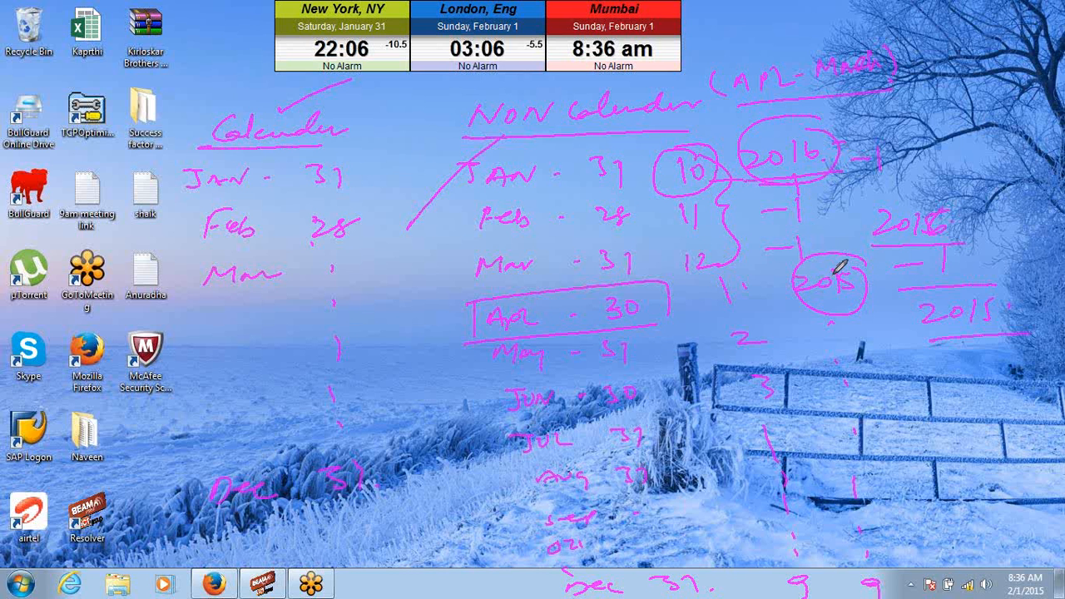
drag(800, 308, 902, 304)
drag(475, 193, 623, 196)
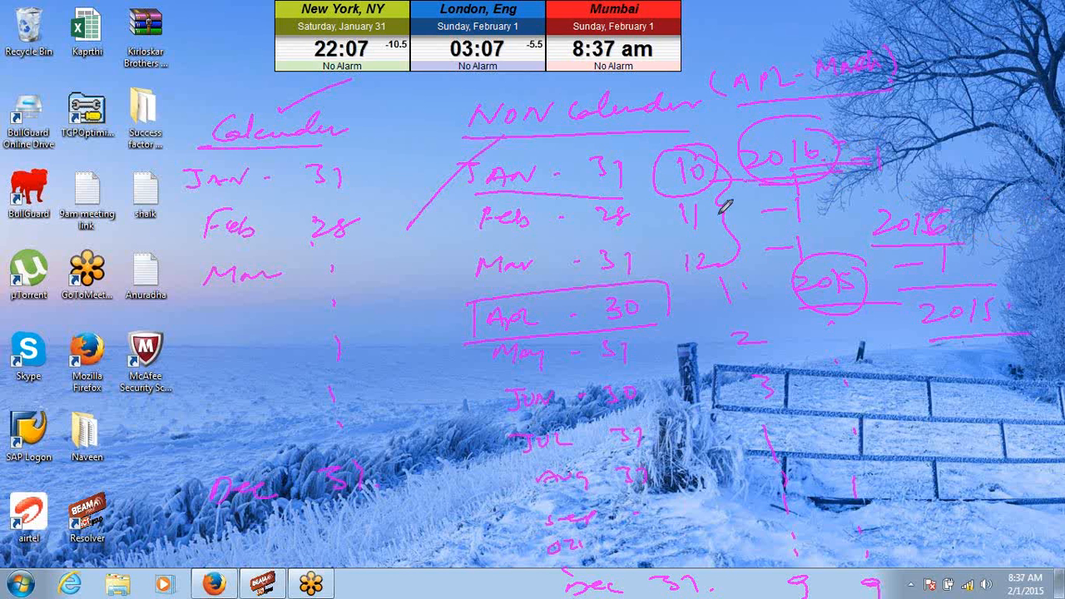
mouse_move(668, 170)
mouse_down()
mouse_move(661, 185)
mouse_move(699, 258)
mouse_move(744, 280)
mouse_move(668, 300)
mouse_move(666, 329)
mouse_up()
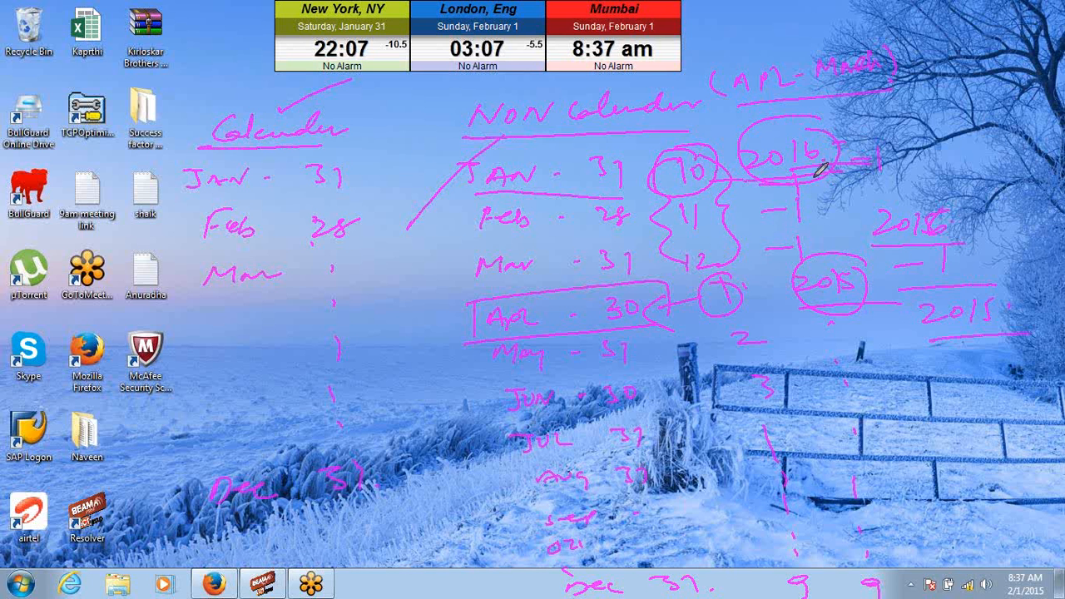
- Erase all the pen drawings, handwrite the date "08-01-2016", and draw an oval around it
key(e)
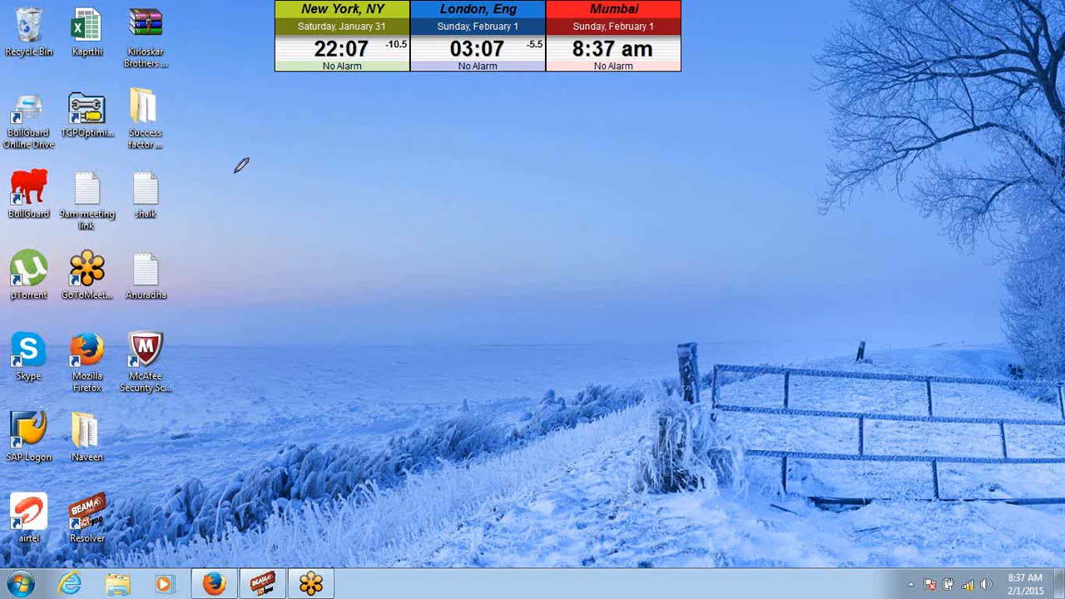
mouse_move(239, 178)
mouse_down()
mouse_move(294, 188)
mouse_move(329, 177)
mouse_move(349, 190)
mouse_up()
drag(364, 185, 428, 180)
drag(481, 167, 479, 182)
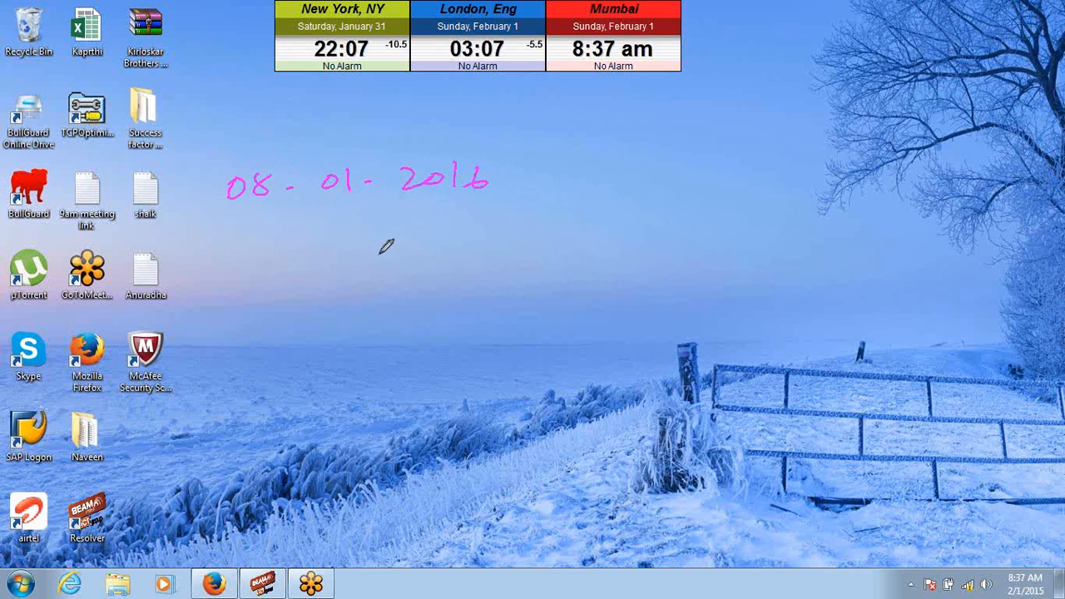
mouse_move(523, 149)
mouse_down()
mouse_move(416, 138)
mouse_move(215, 158)
mouse_move(396, 212)
mouse_move(535, 176)
mouse_move(524, 147)
mouse_up()
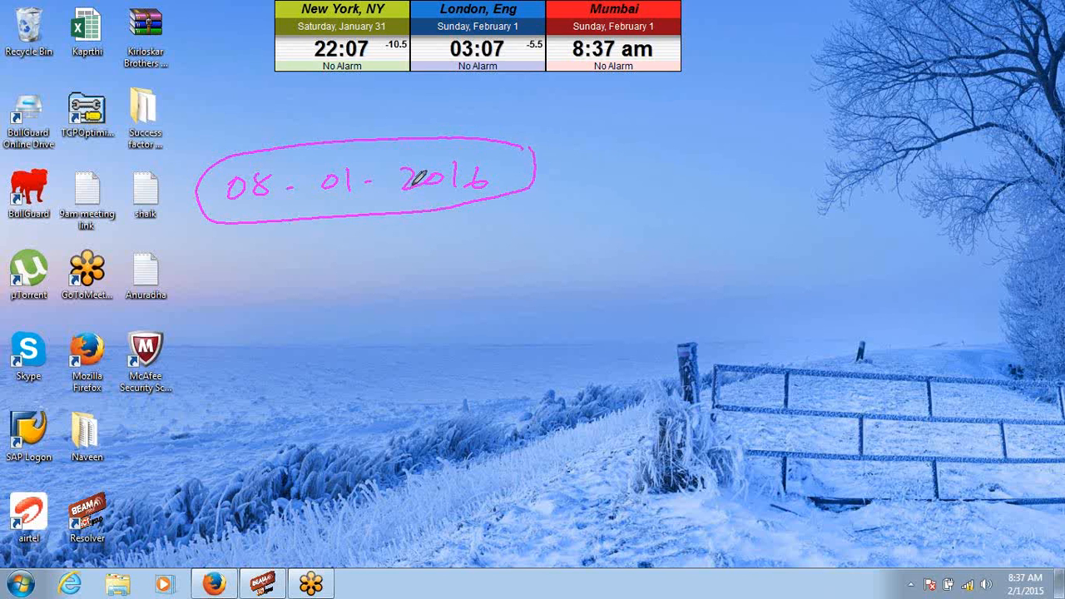
- Handwrite "DOC - post" below the date, and draw a dash leading from the date to a circled "10"
mouse_move(236, 250)
mouse_down()
mouse_move(254, 265)
mouse_move(284, 253)
mouse_up()
mouse_move(305, 252)
mouse_down()
mouse_move(291, 263)
mouse_move(321, 254)
mouse_up()
mouse_move(353, 275)
mouse_down()
mouse_move(363, 249)
mouse_move(398, 233)
mouse_move(421, 240)
mouse_up()
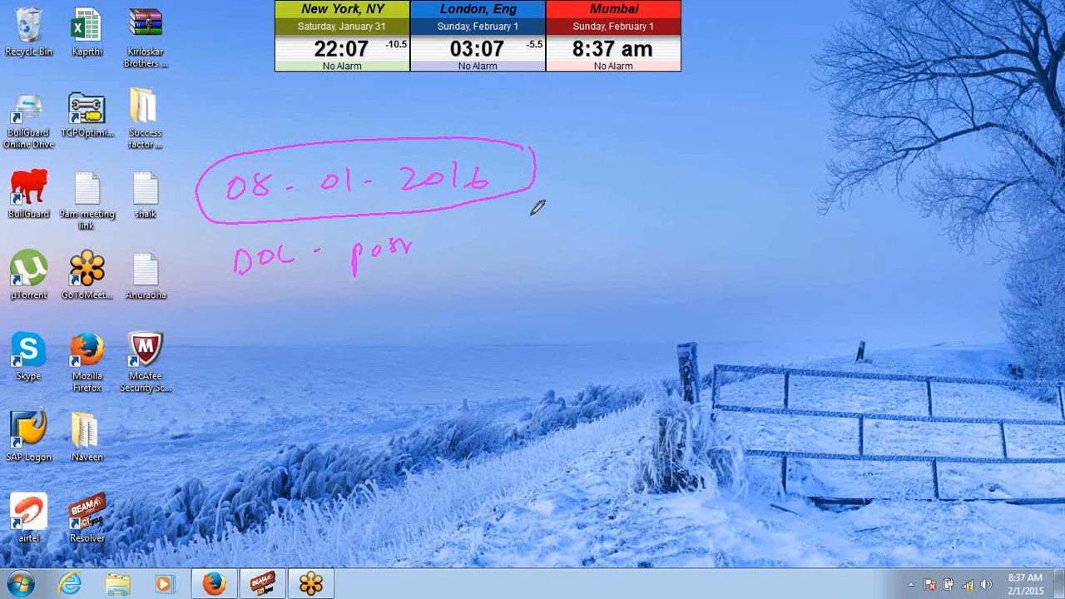
drag(551, 170, 603, 169)
drag(676, 153, 678, 175)
drag(696, 154, 697, 131)
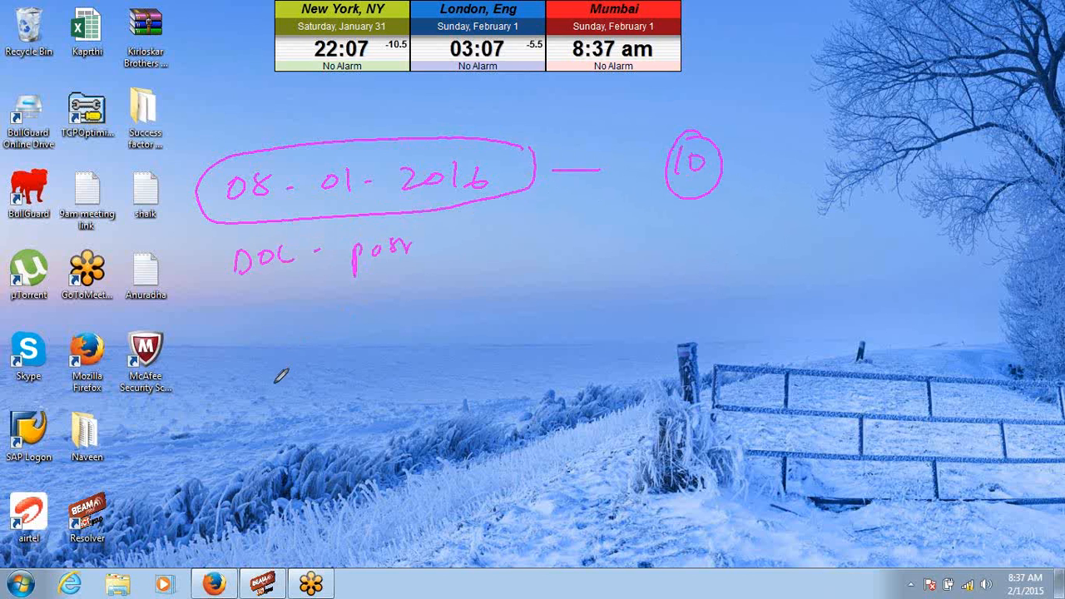
- Handwrite the journal entry "Standing Dr to Bank" below the document note and draw a large oval around it
mouse_move(331, 355)
mouse_down()
mouse_move(315, 383)
mouse_move(414, 352)
mouse_move(433, 366)
mouse_move(513, 340)
mouse_up()
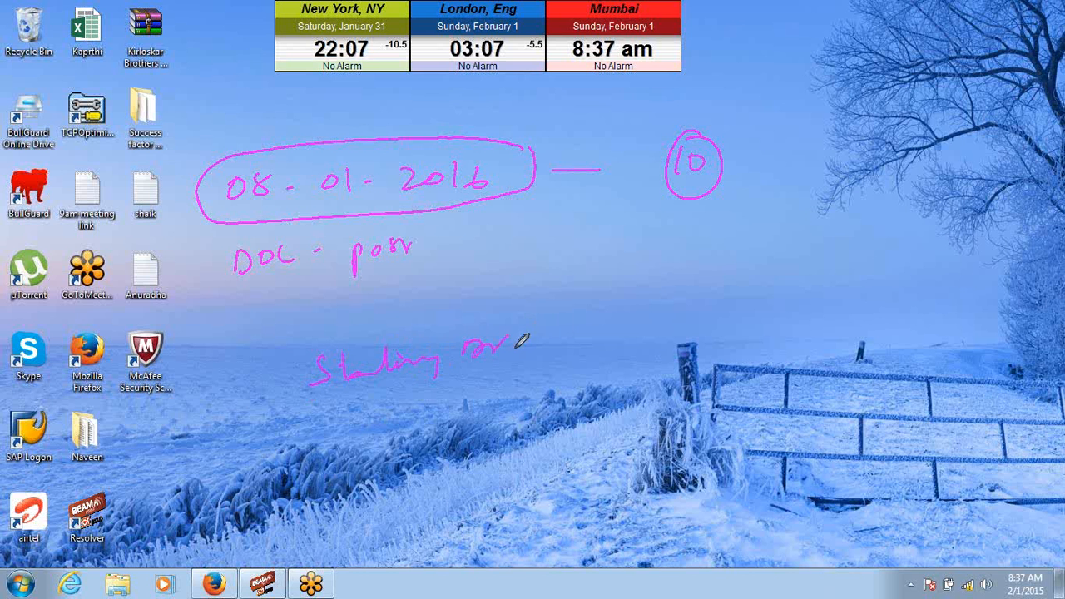
mouse_move(371, 416)
mouse_down()
mouse_move(403, 419)
mouse_move(514, 387)
mouse_move(545, 396)
mouse_up()
mouse_move(566, 296)
mouse_down()
mouse_move(292, 311)
mouse_move(538, 422)
mouse_move(509, 305)
mouse_up()
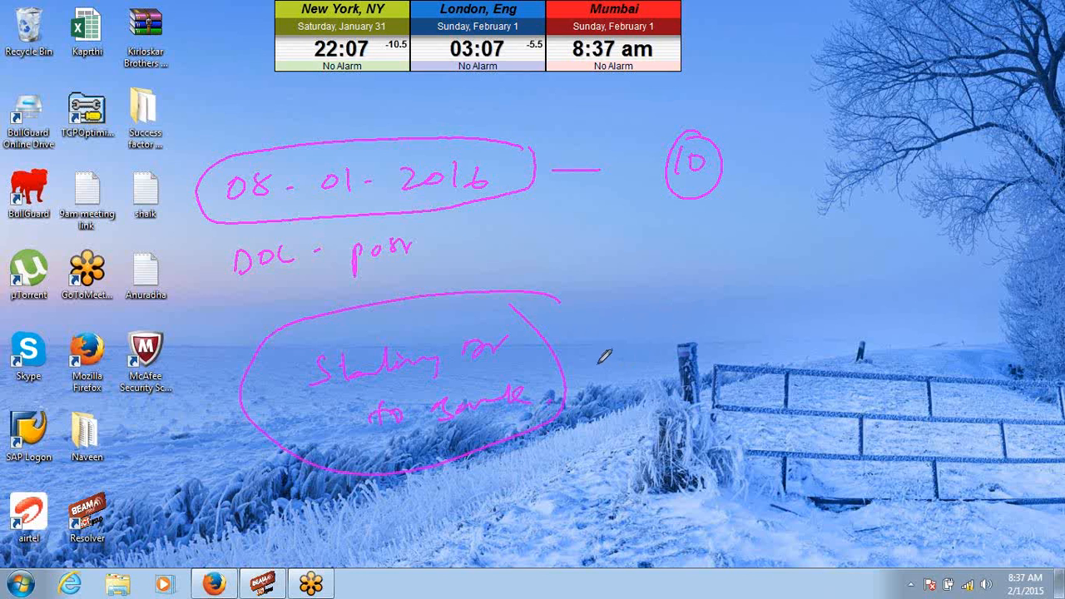
- Connect the journal entry to a circled "1000" and draw a T-account headed "Standing" linked to it
mouse_move(550, 337)
mouse_down()
mouse_move(711, 304)
mouse_move(708, 278)
mouse_move(832, 265)
mouse_up()
mouse_move(860, 242)
mouse_down()
mouse_move(870, 249)
mouse_move(951, 221)
mouse_move(961, 266)
mouse_up()
drag(799, 287, 1007, 280)
drag(899, 293, 899, 383)
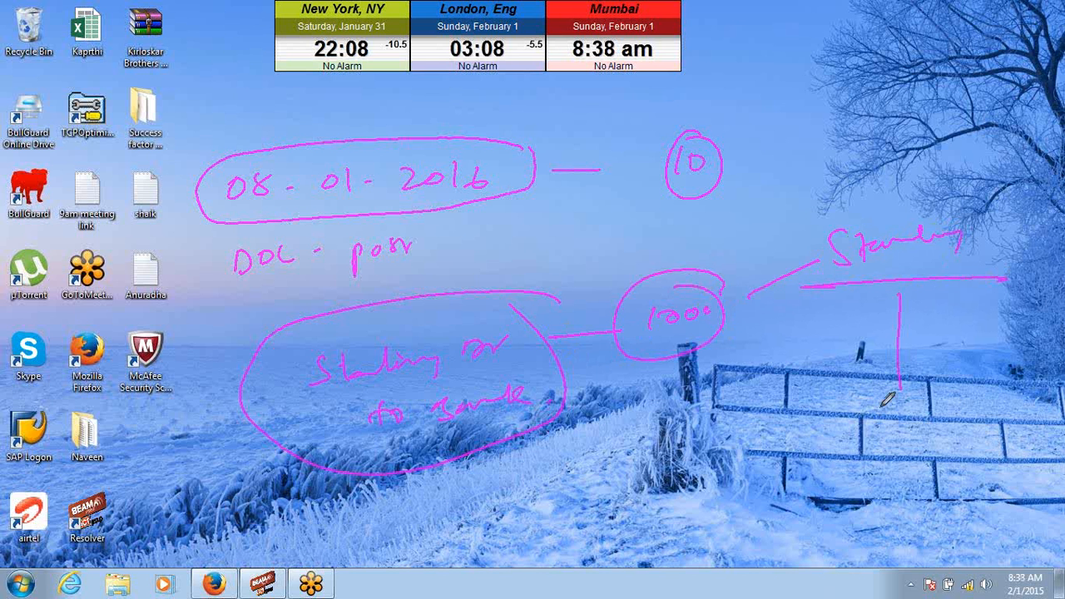
- Handwrite "10 - 1000" inside the T-account and underline the amount
drag(812, 341, 811, 365)
mouse_move(822, 349)
mouse_down()
mouse_move(874, 360)
mouse_move(939, 346)
mouse_up()
drag(844, 378, 965, 376)
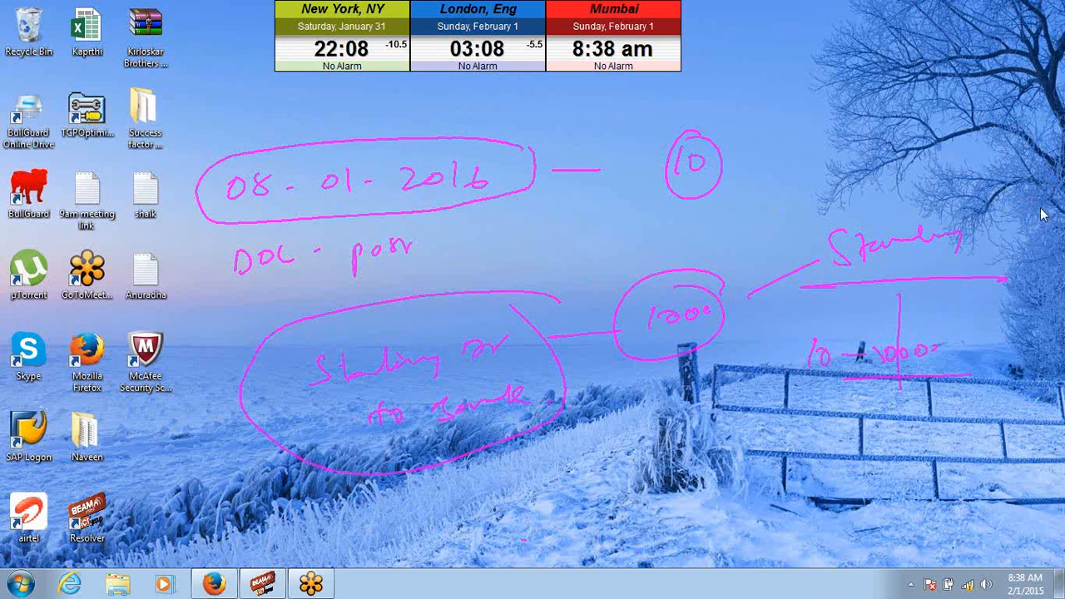
- Clear the old drawing, then handwrite an underlined heading "Posting periods" and an underlined "FY" above and to its right
click(954, 298)
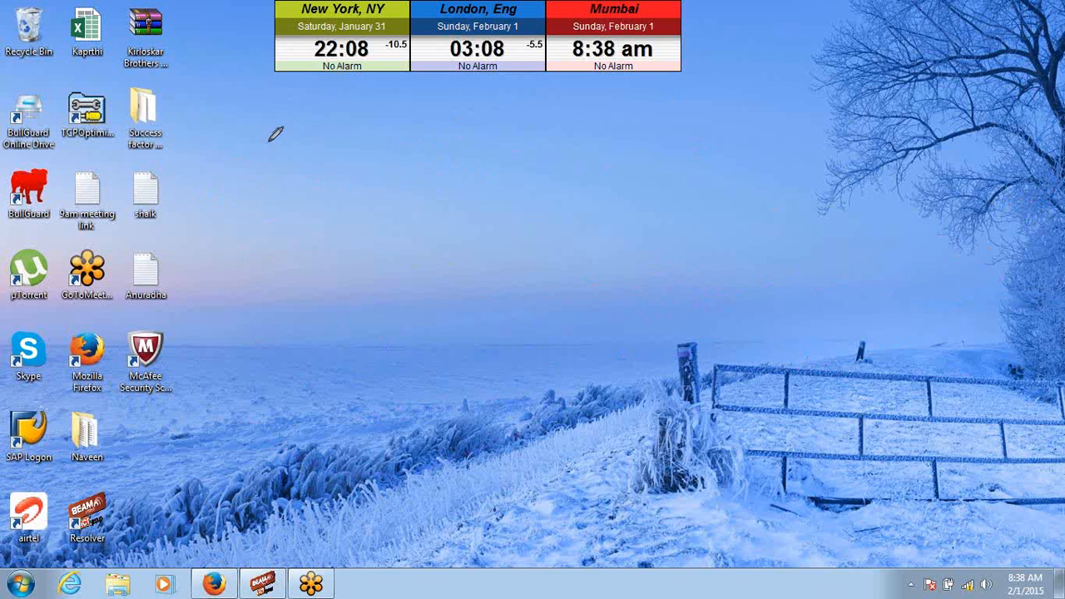
drag(227, 135, 222, 166)
mouse_move(217, 150)
mouse_down()
mouse_move(236, 134)
mouse_move(231, 158)
mouse_up()
mouse_move(713, 70)
mouse_down()
mouse_move(707, 102)
mouse_move(754, 73)
mouse_move(756, 104)
mouse_move(737, 96)
mouse_move(774, 112)
mouse_up()
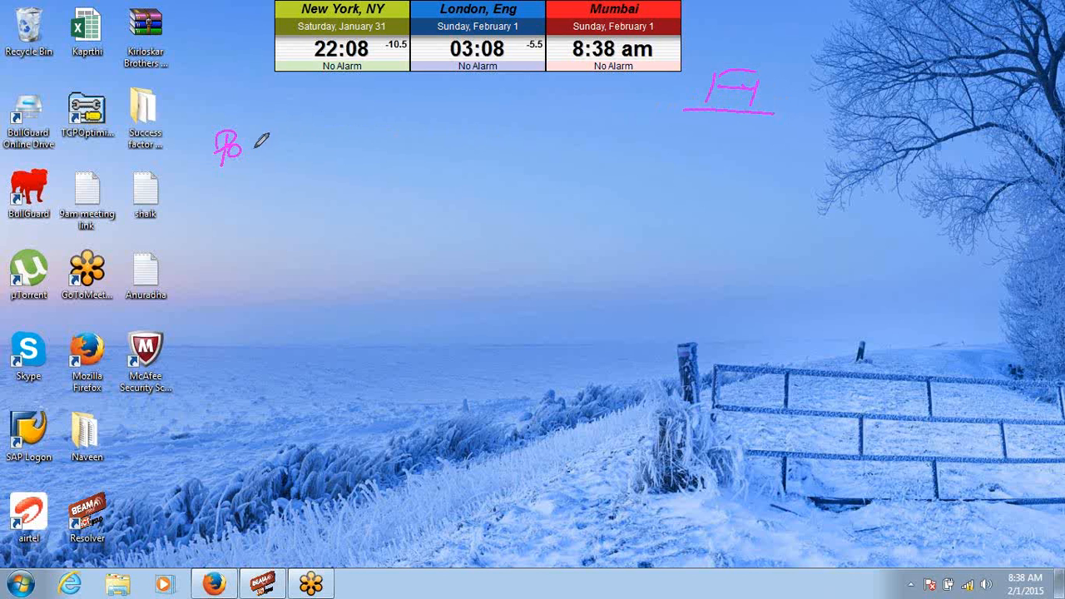
mouse_move(245, 143)
mouse_down()
mouse_move(366, 145)
mouse_move(409, 119)
mouse_move(429, 142)
mouse_up()
drag(201, 181, 397, 179)
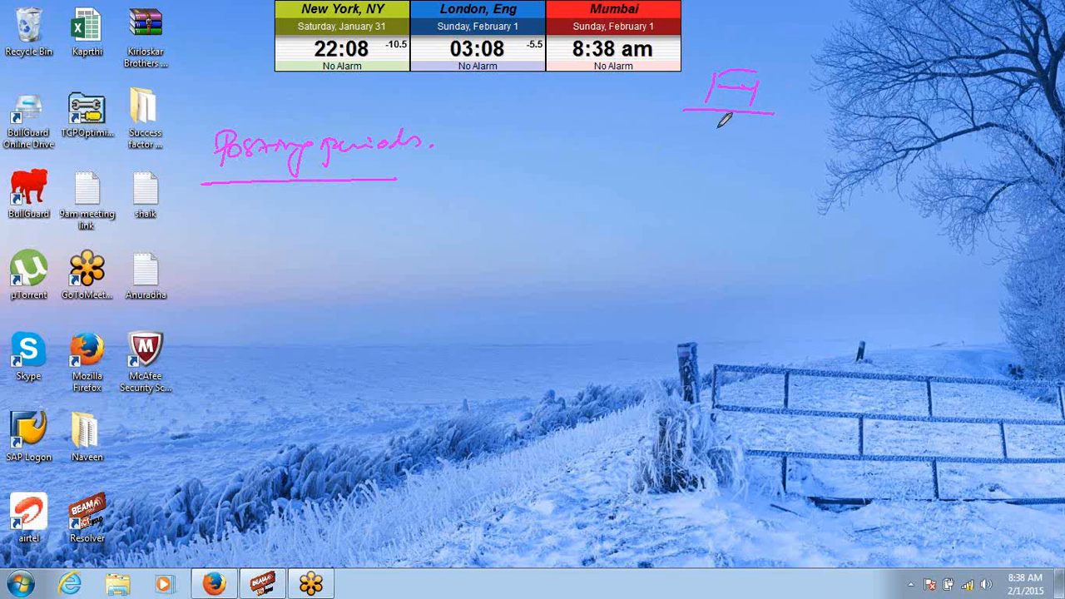
- Handwrite the sum "12 + 4" with the result "16 p." under the "FY" heading
mouse_move(724, 127)
mouse_down()
mouse_move(740, 142)
mouse_move(716, 145)
mouse_move(723, 167)
mouse_move(769, 174)
mouse_up()
mouse_move(708, 185)
mouse_down()
mouse_move(709, 201)
mouse_move(729, 207)
mouse_move(759, 193)
mouse_up()
click(767, 200)
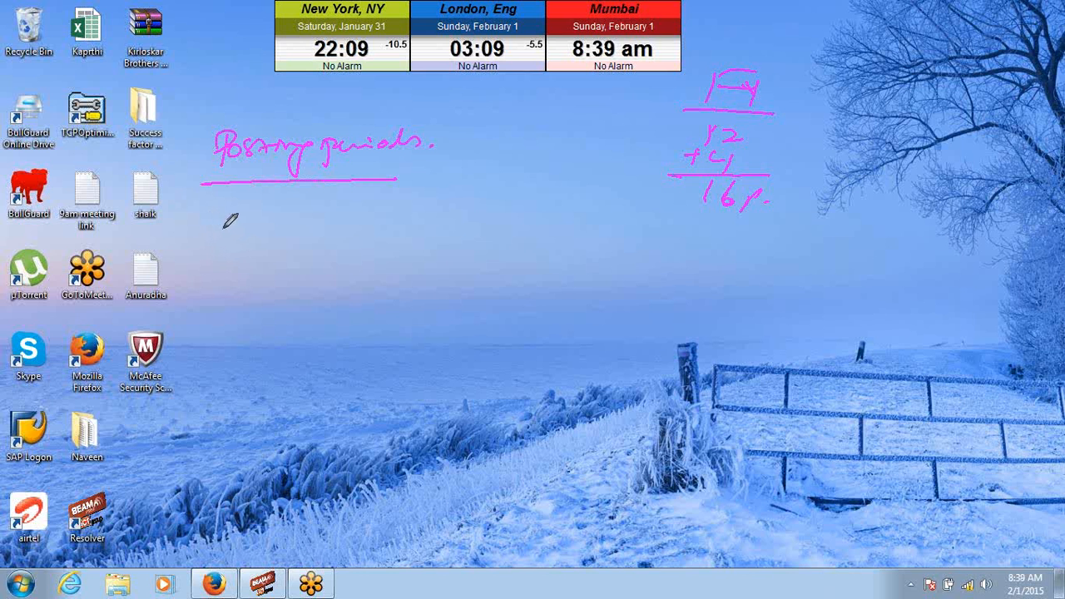
- Handwrite the period ranges "01 - 12 2015" and "13 - 16 2015" below the posting periods heading and underline the row
drag(218, 220, 236, 241)
mouse_move(251, 237)
mouse_down()
mouse_move(388, 242)
mouse_move(397, 228)
mouse_up()
mouse_move(411, 225)
mouse_down()
mouse_move(409, 240)
mouse_move(421, 241)
mouse_move(433, 221)
mouse_up()
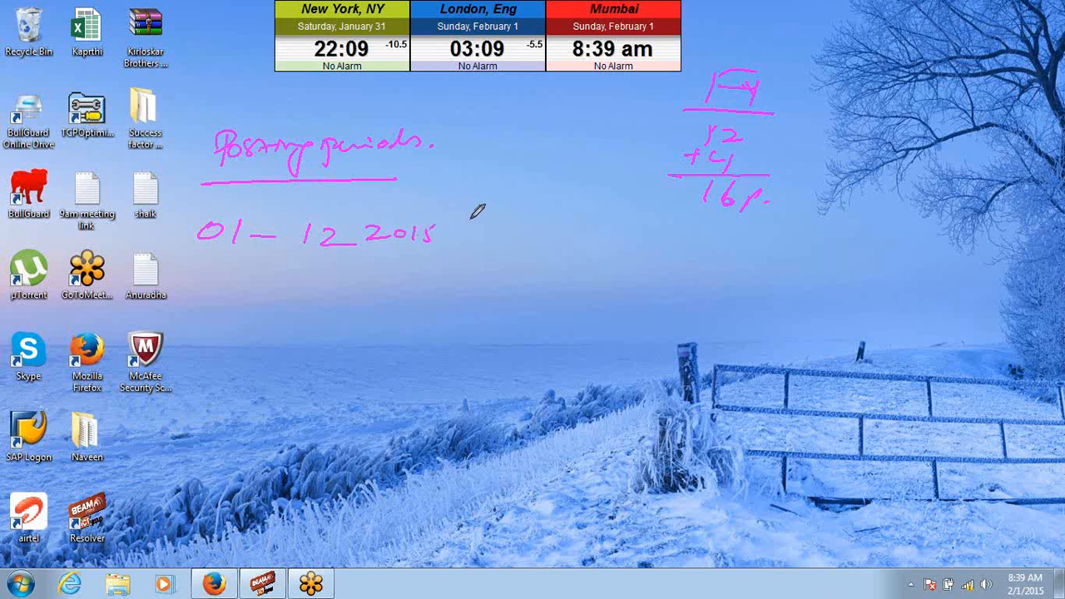
mouse_move(468, 218)
mouse_down()
mouse_move(467, 237)
mouse_move(641, 239)
mouse_up()
mouse_move(658, 223)
mouse_down()
mouse_move(659, 238)
mouse_move(686, 223)
mouse_up()
click(703, 235)
drag(200, 267, 663, 281)
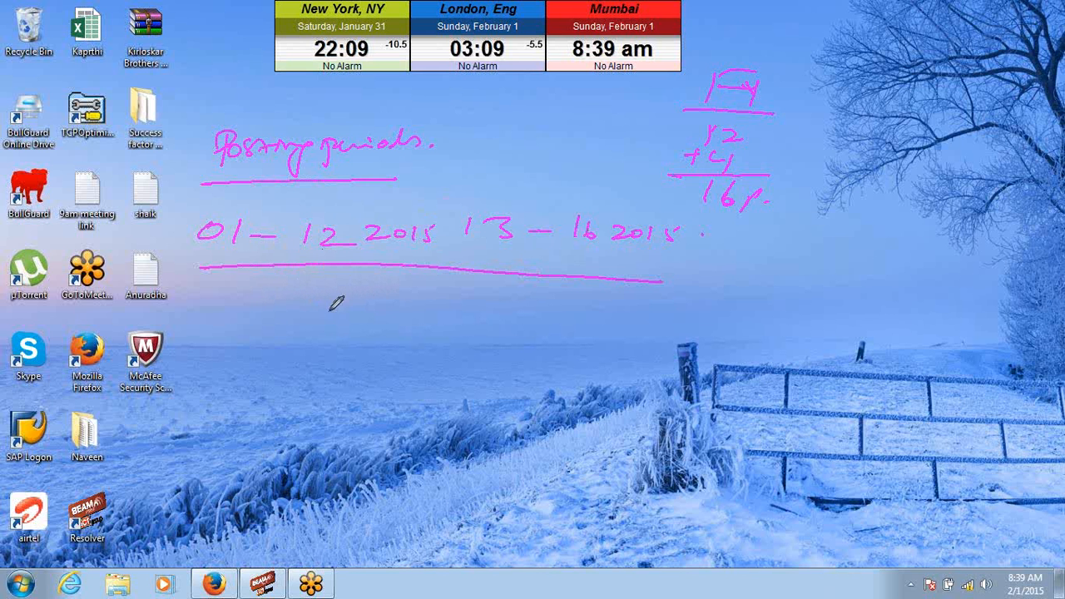
- Handwrite an underlined second row "01 - 01-2015 01 - 01-2015", and underline "13" and "16" in the row above
drag(271, 314, 295, 336)
mouse_move(310, 328)
mouse_down()
mouse_move(419, 302)
mouse_move(492, 317)
mouse_move(545, 305)
mouse_up()
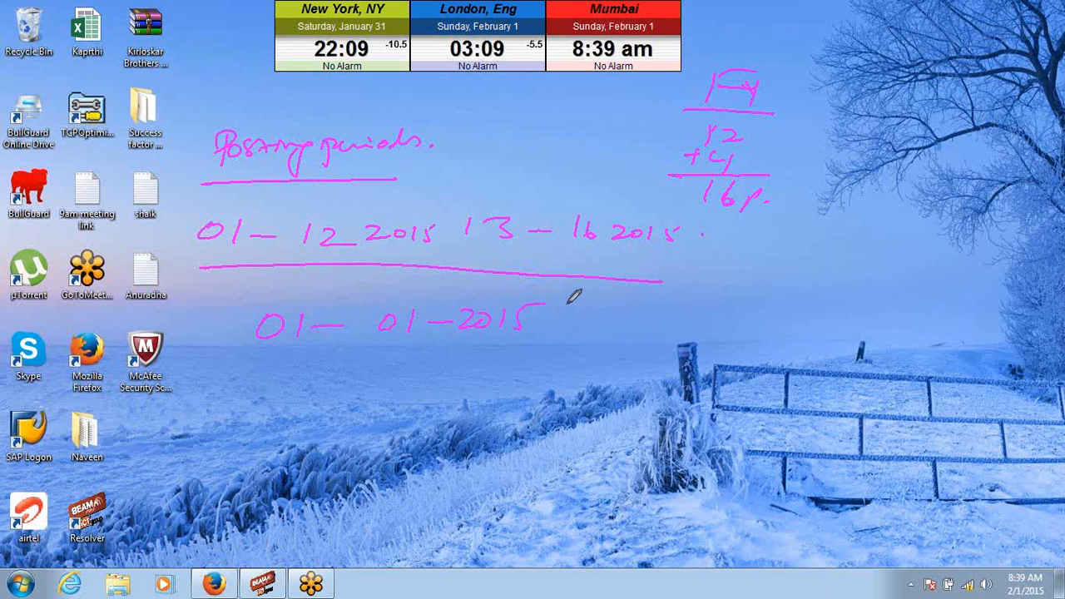
drag(471, 243, 599, 241)
mouse_move(579, 313)
mouse_down()
mouse_move(593, 330)
mouse_move(669, 312)
mouse_move(688, 332)
mouse_move(708, 318)
mouse_move(741, 328)
mouse_up()
drag(749, 314, 763, 328)
mouse_move(786, 308)
mouse_down()
mouse_move(774, 326)
mouse_move(816, 307)
mouse_up()
click(834, 318)
drag(233, 356, 826, 364)
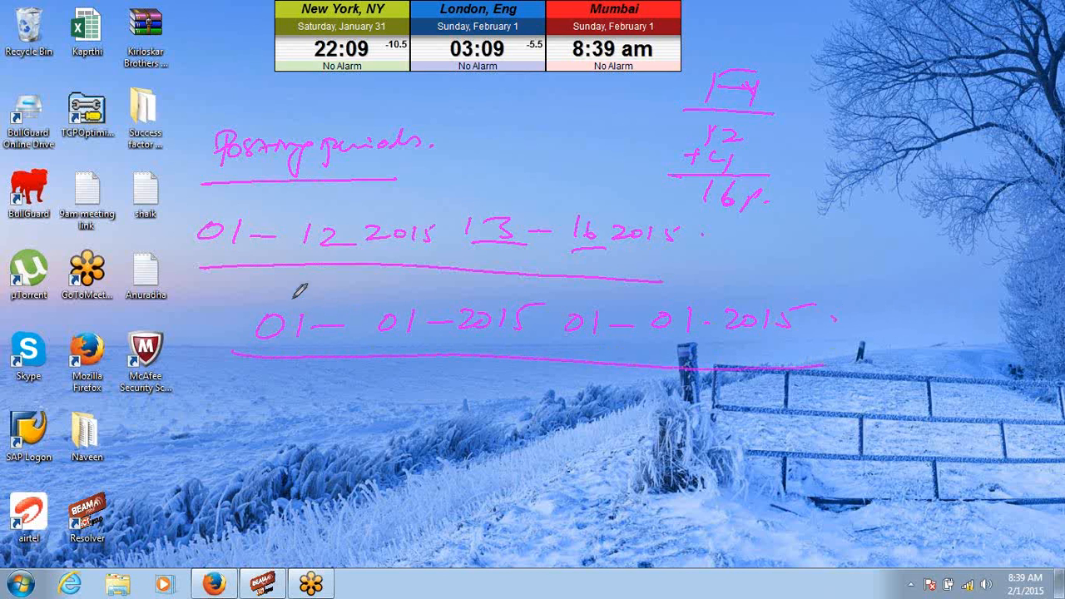
- Circle the first "01" of the lower row and handwrite the date "31.12/" beneath it
mouse_move(332, 287)
mouse_down()
mouse_move(279, 282)
mouse_move(269, 362)
mouse_move(325, 287)
mouse_up()
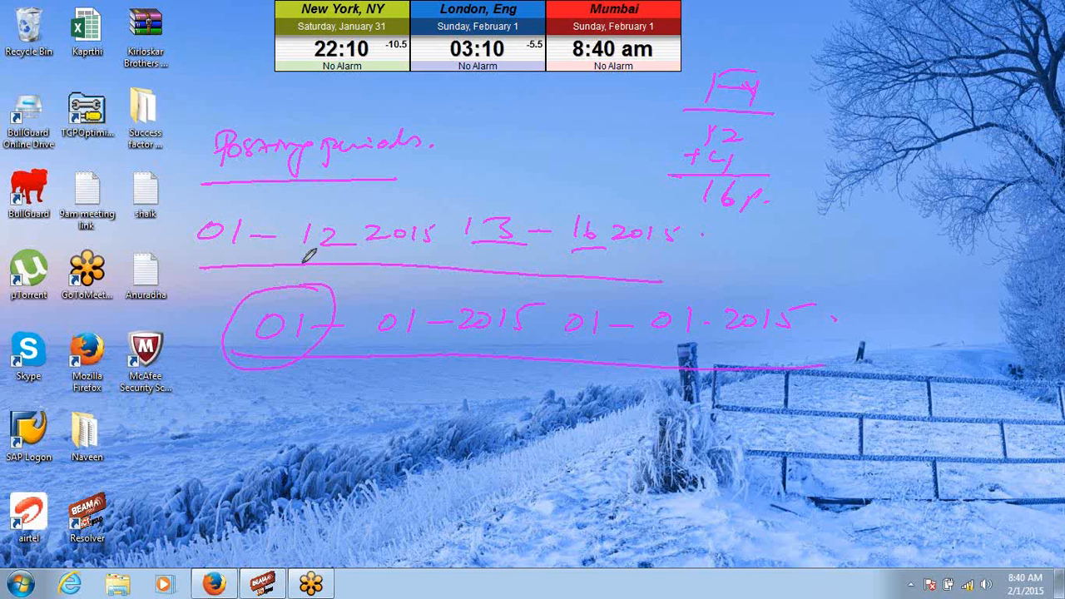
mouse_move(230, 392)
mouse_down()
mouse_move(242, 416)
mouse_move(331, 410)
mouse_move(337, 437)
mouse_move(384, 423)
mouse_up()
click(267, 410)
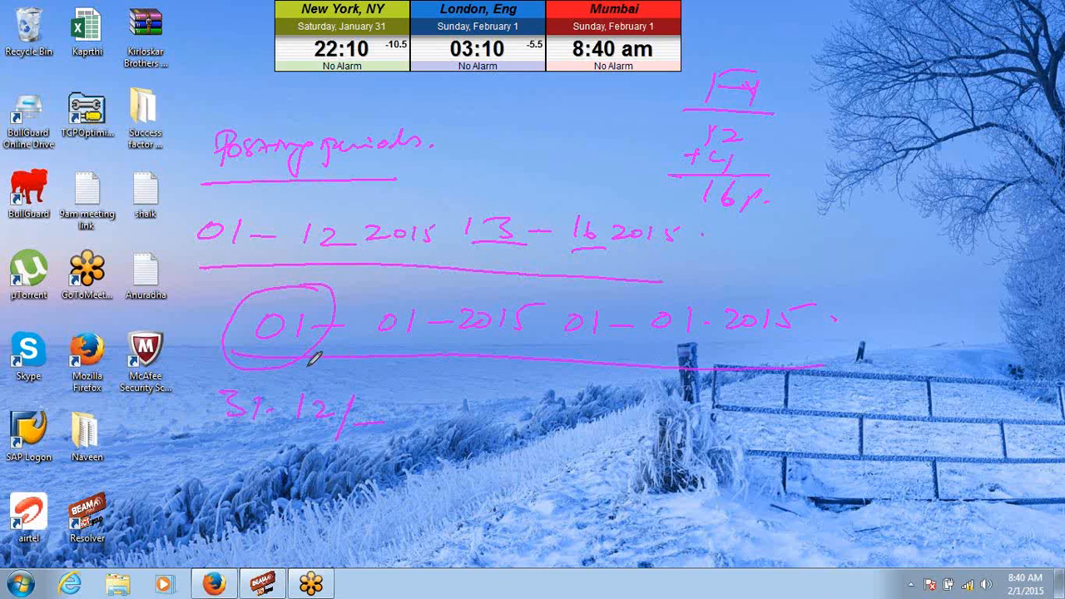
- Cross out the "01" periods in the lower row and write "02" or "2" below them as replacements
mouse_move(342, 289)
mouse_down()
mouse_move(269, 334)
mouse_move(314, 343)
mouse_move(301, 384)
mouse_move(308, 373)
mouse_up()
drag(317, 372, 340, 383)
drag(404, 336, 418, 346)
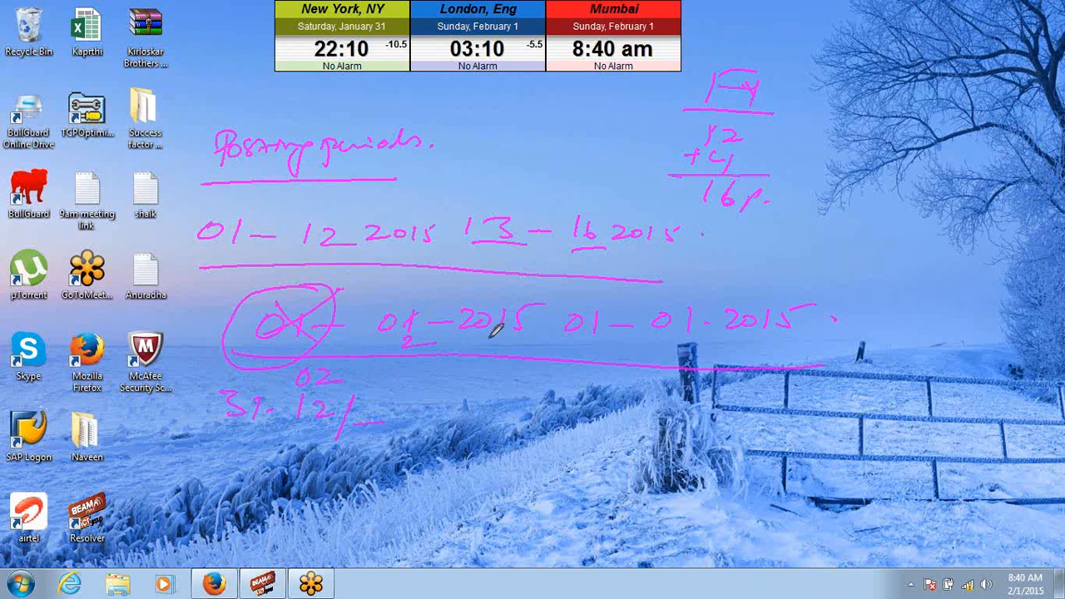
mouse_move(604, 303)
mouse_down()
mouse_move(592, 326)
mouse_move(601, 359)
mouse_up()
mouse_move(701, 304)
mouse_down()
mouse_move(689, 328)
mouse_move(704, 360)
mouse_up()
click(735, 360)
- Strike through the circled "01", draw a line above the second "01" and circle the replacement "02"
drag(205, 319, 275, 305)
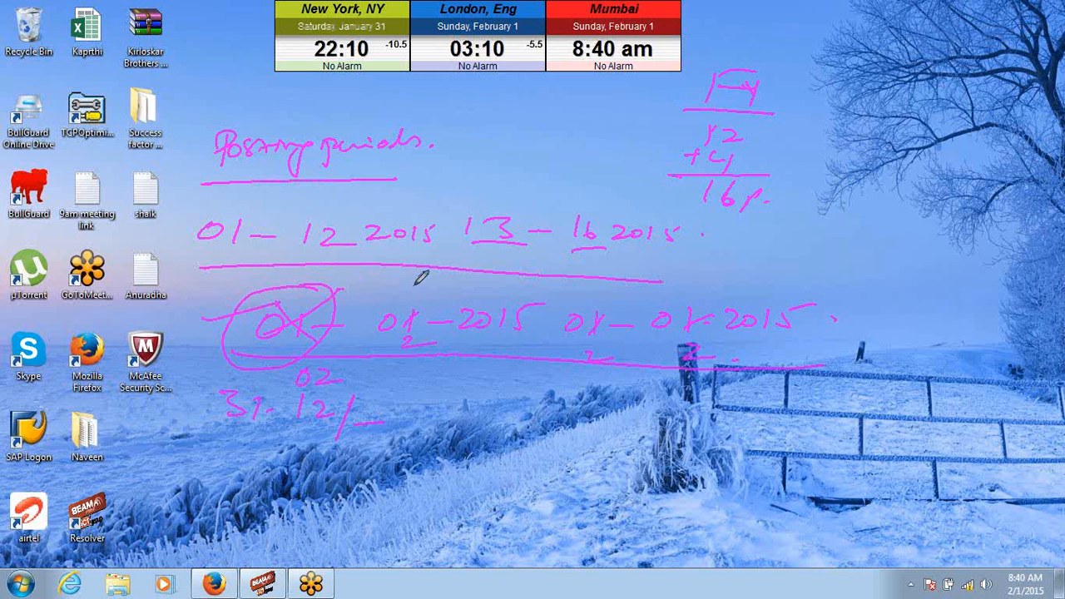
drag(359, 298, 467, 296)
drag(333, 346, 326, 348)
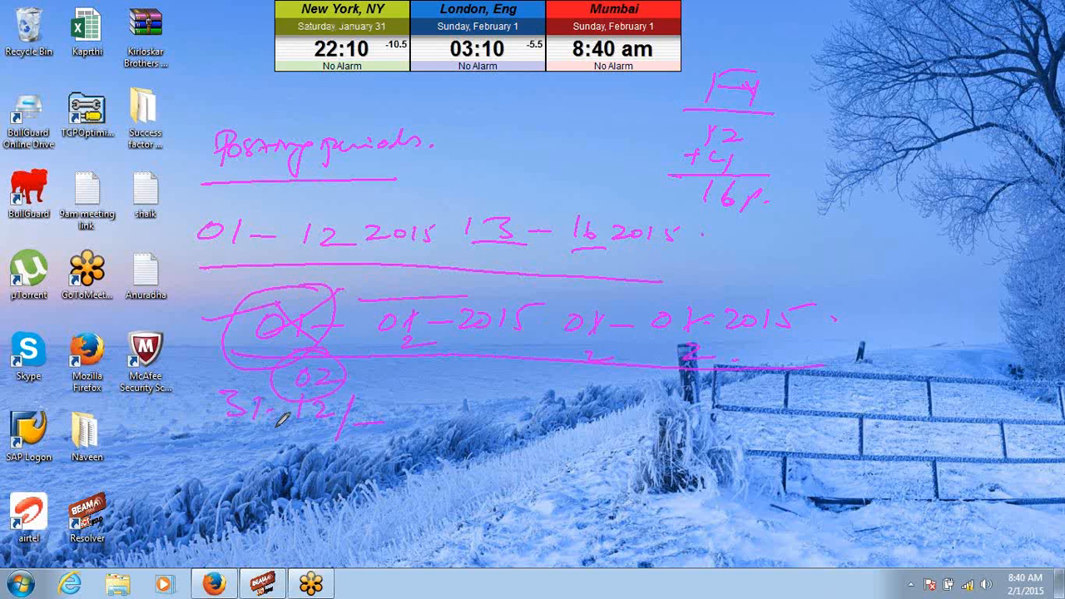
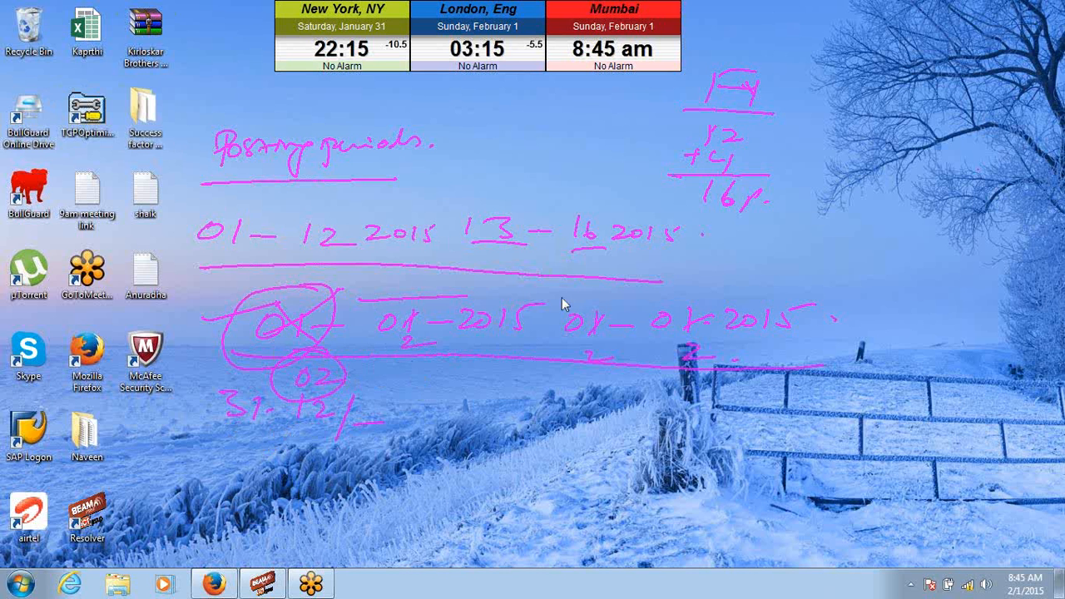
drag(544, 305, 528, 309)
- Clear the annotations, open SAP Logon and log on to ECC 6.0 EHP6 with the user name and password
click(991, 296)
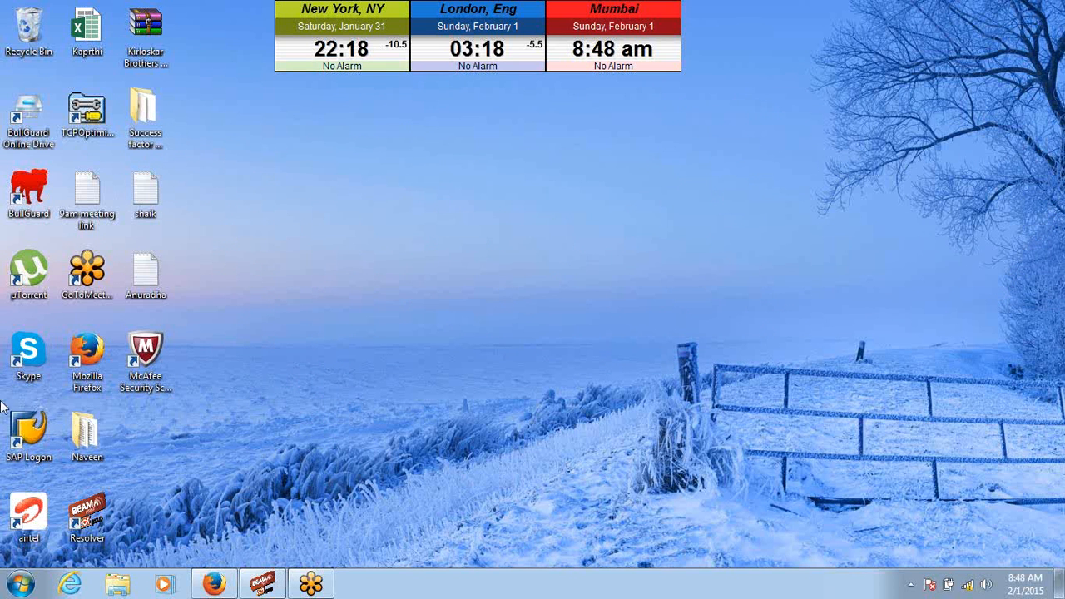
double_click(42, 437)
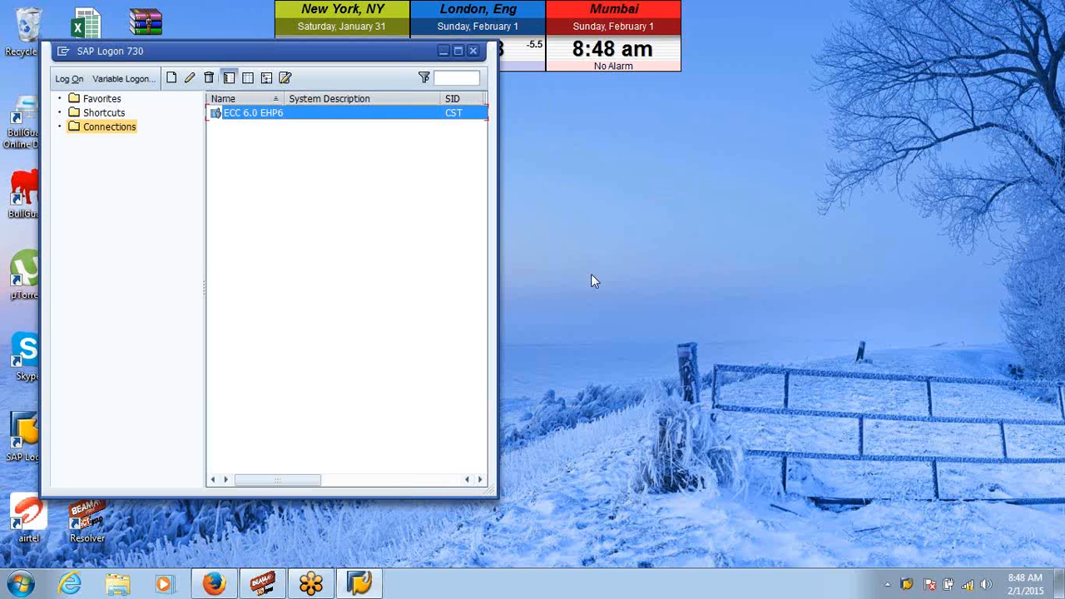
double_click(310, 124)
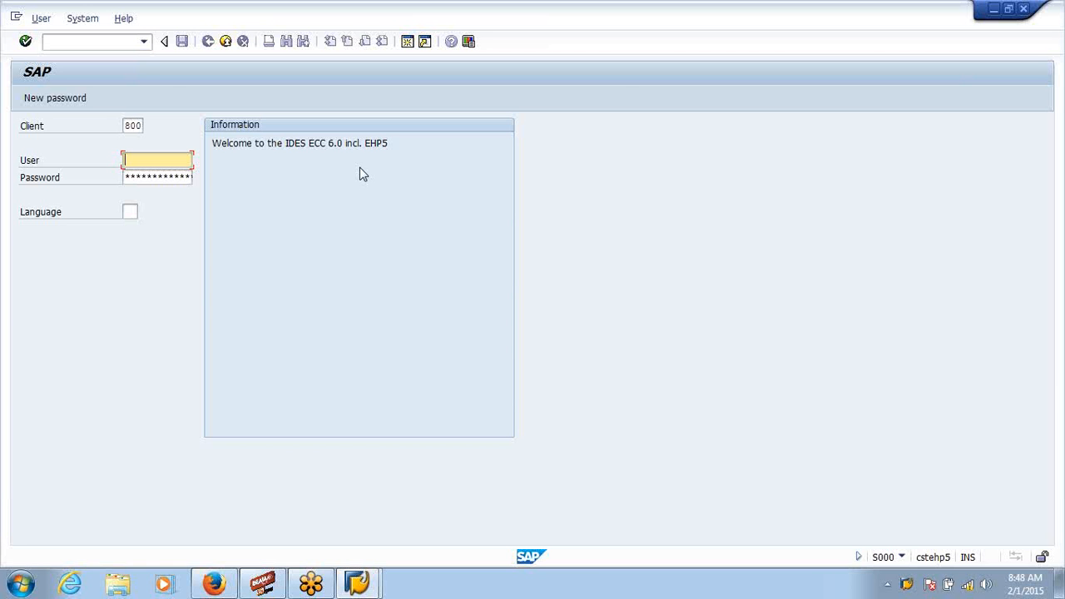
text(ficouser1)
key(Tab)
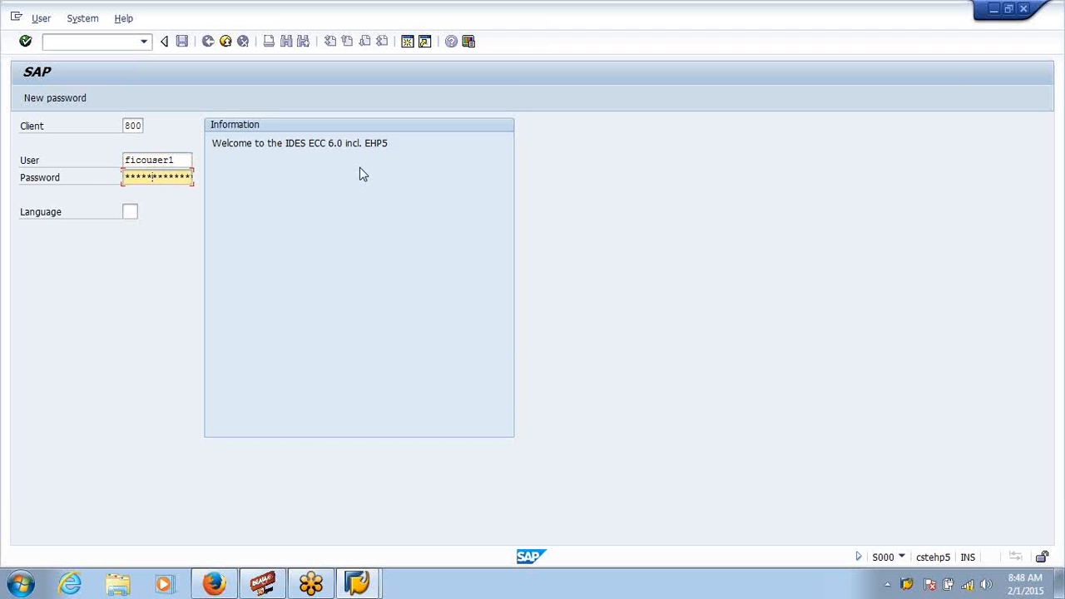
key(Return)
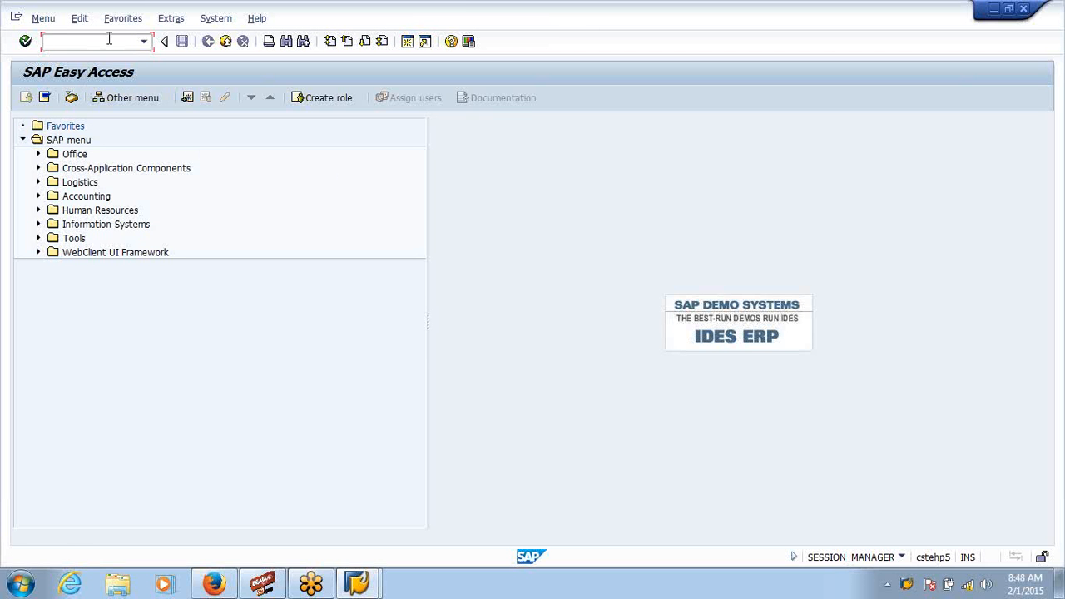
- Open the G/L account posting transaction F-02 and point out the Document Date and Posting Date fields
text(/nfs00)
key(Return)
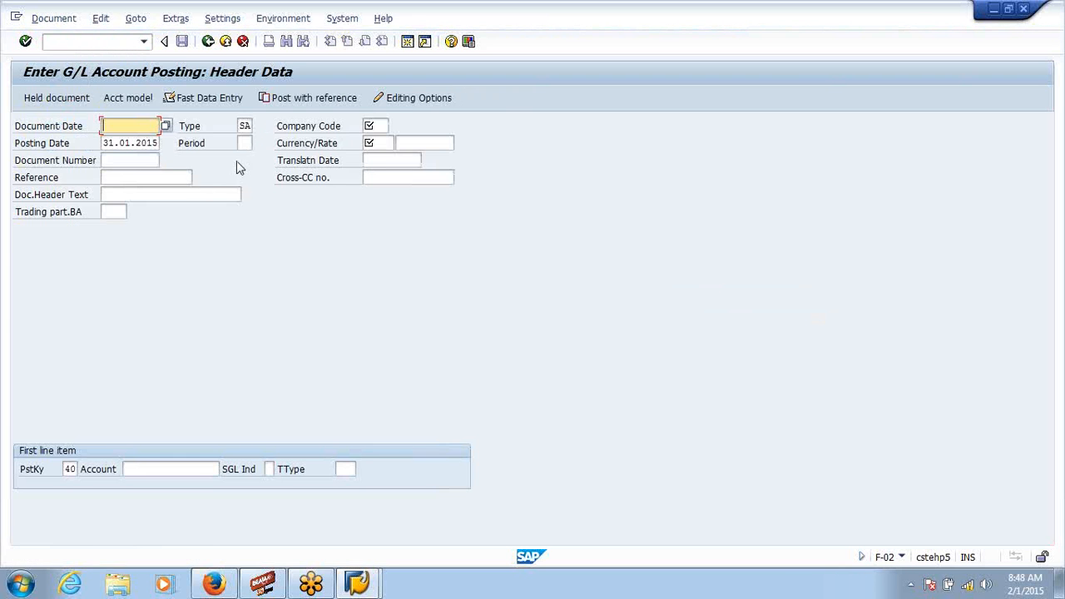
click(67, 131)
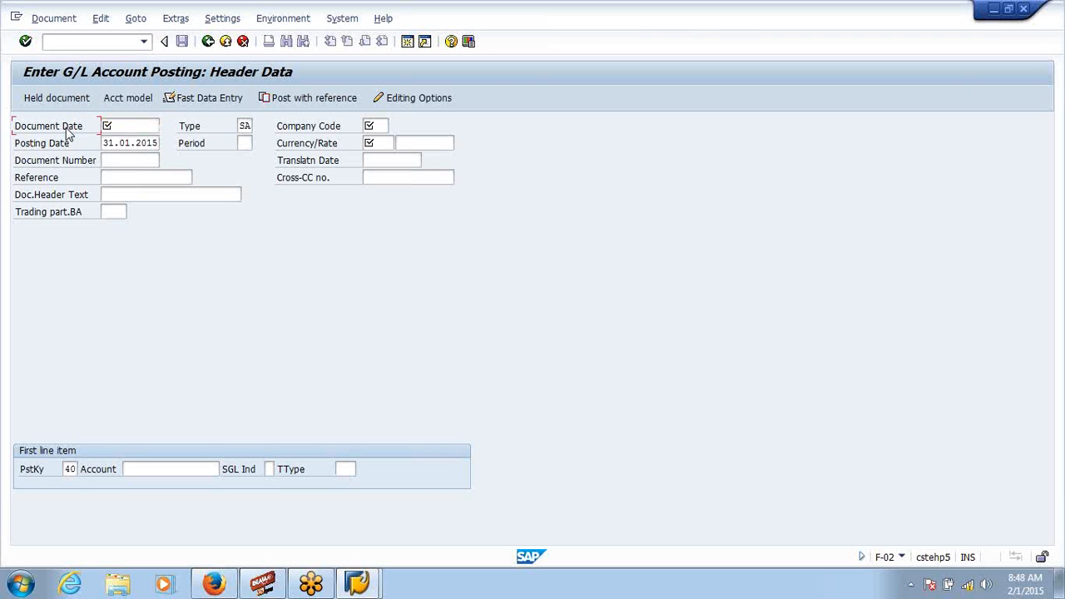
click(132, 128)
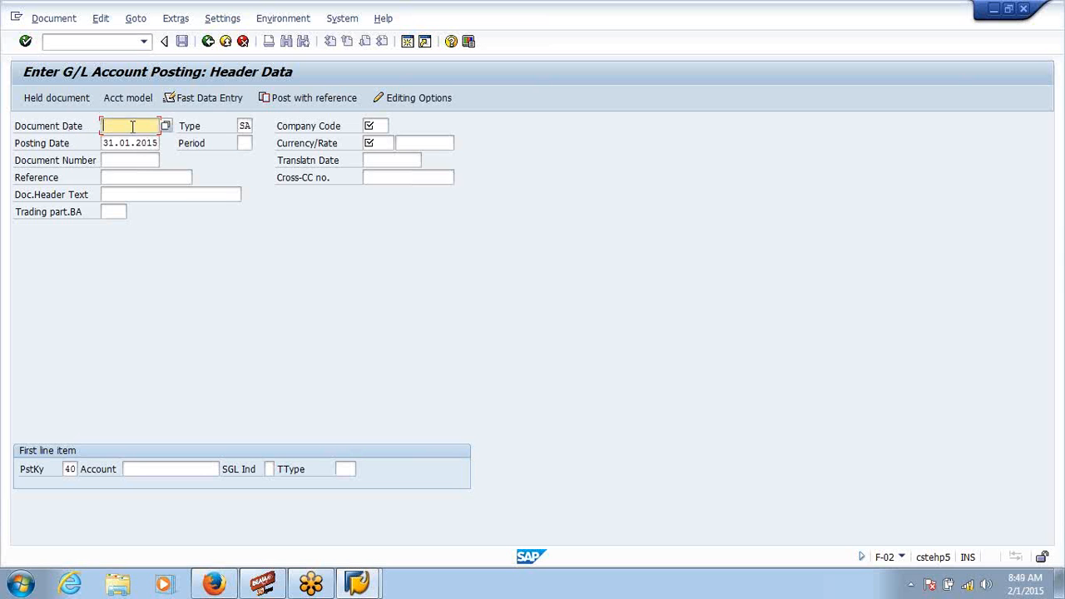
click(76, 148)
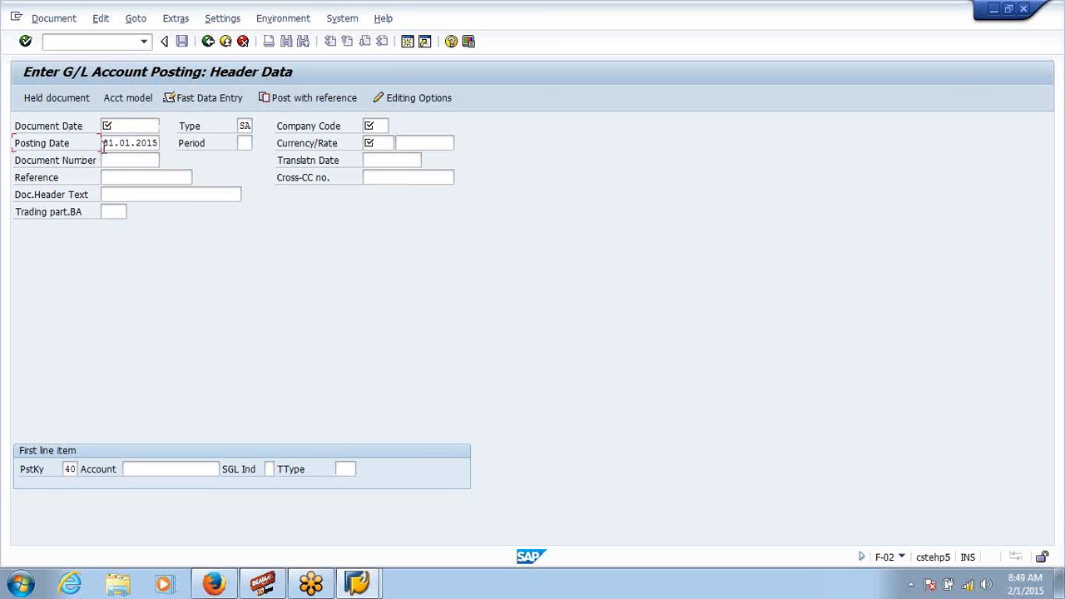
click(123, 143)
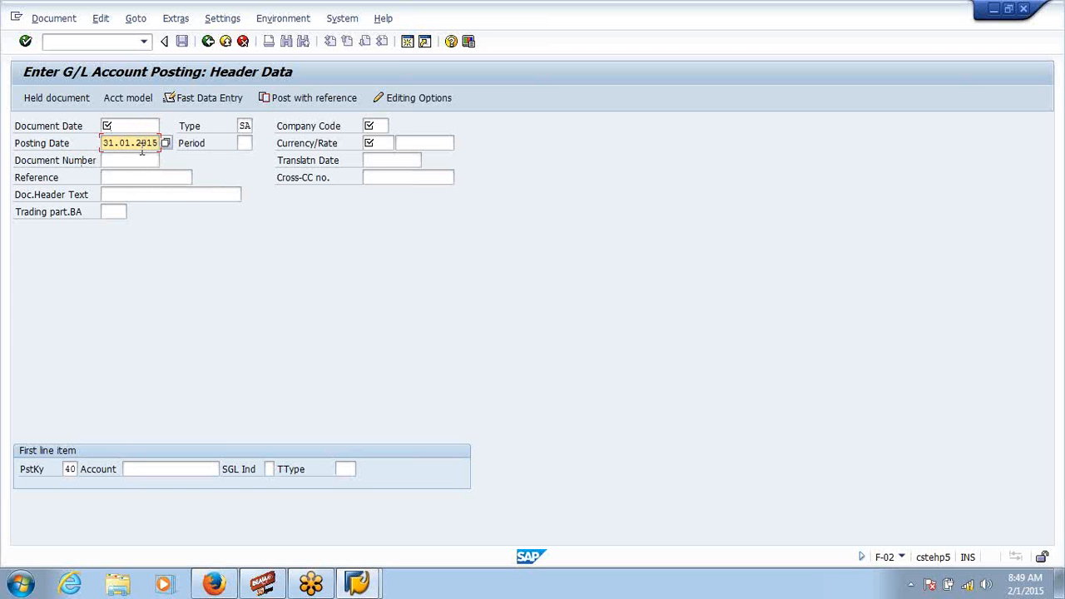
key(Left)
key(Left)
key(Left)
- Go from the posting to the document display, set the company code to GIL and open the document list selection
click(42, 19)
click(72, 73)
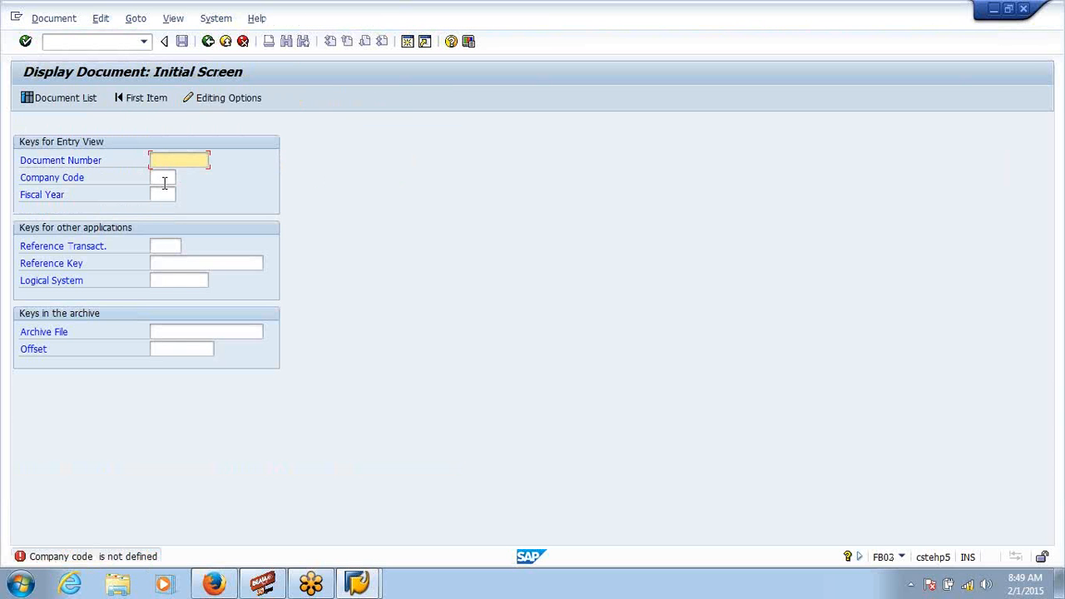
click(162, 178)
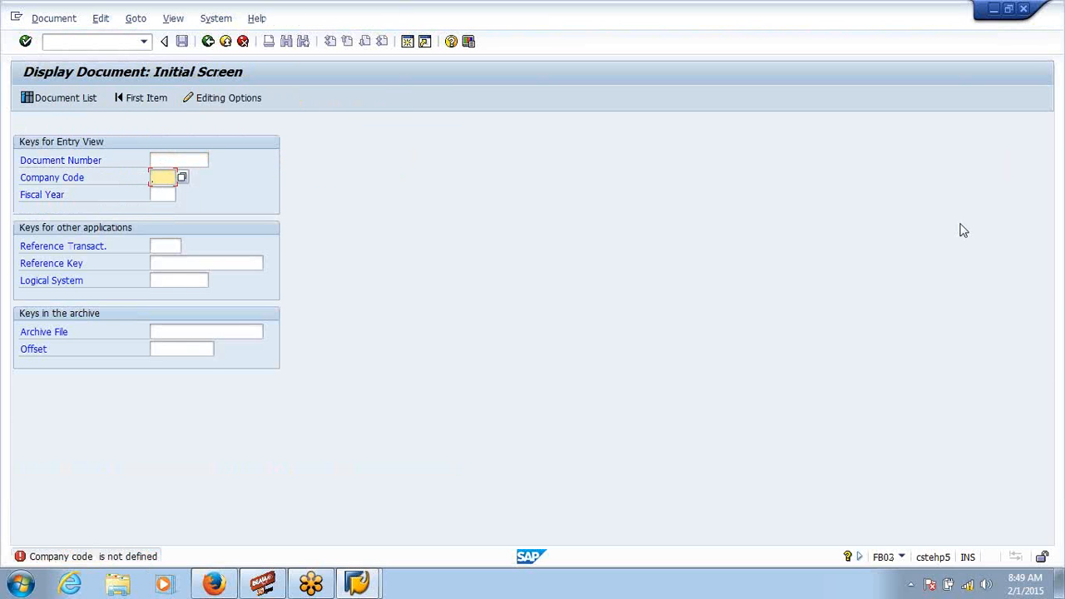
text(gil)
key(Return)
click(76, 101)
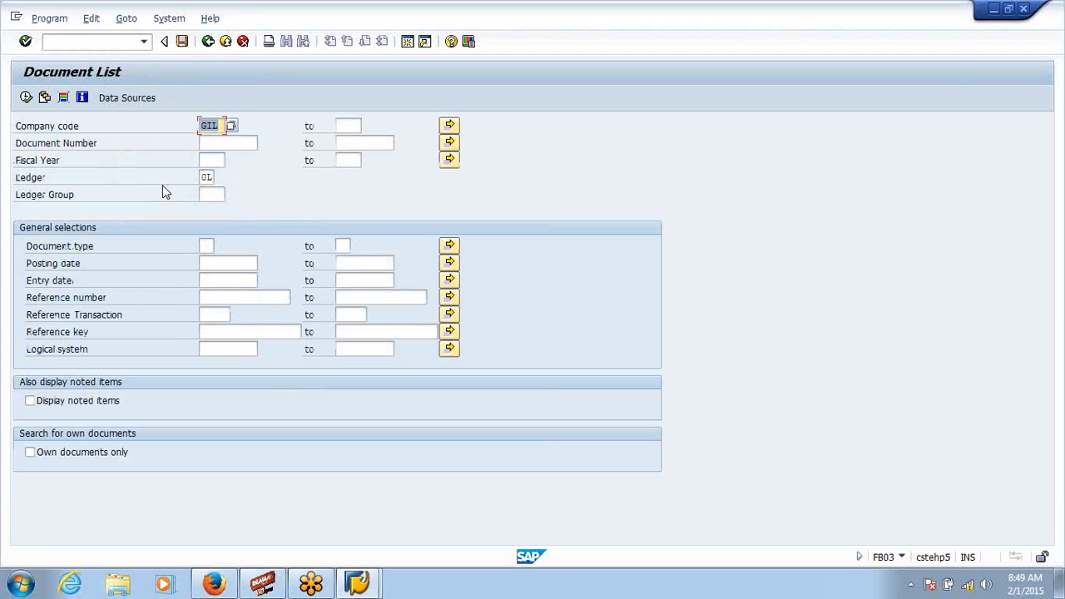
- Run the document list for fiscal year 2014
click(206, 160)
text(2014)
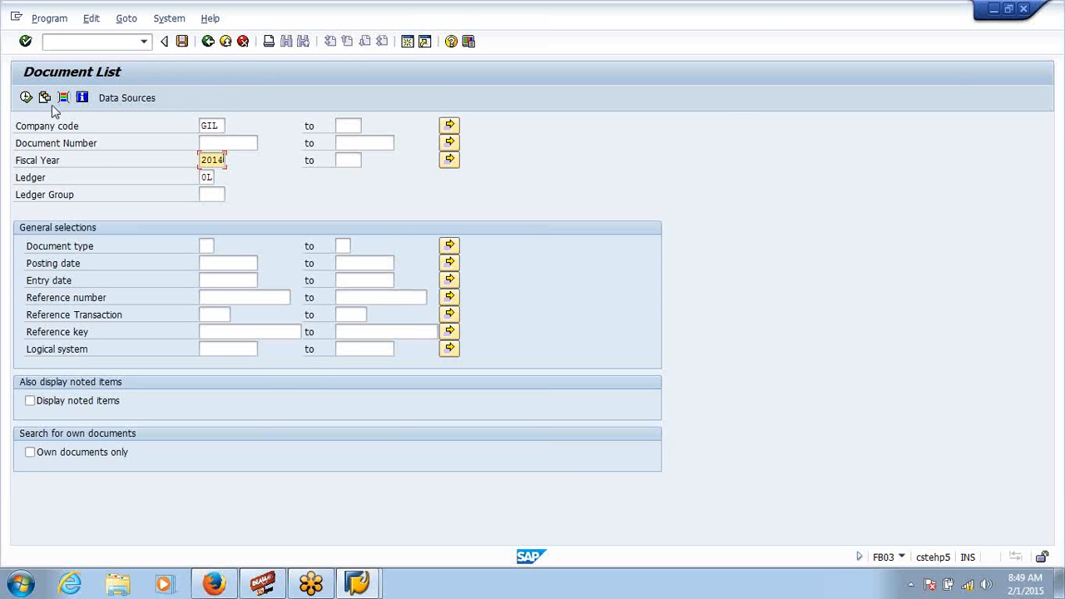
click(26, 98)
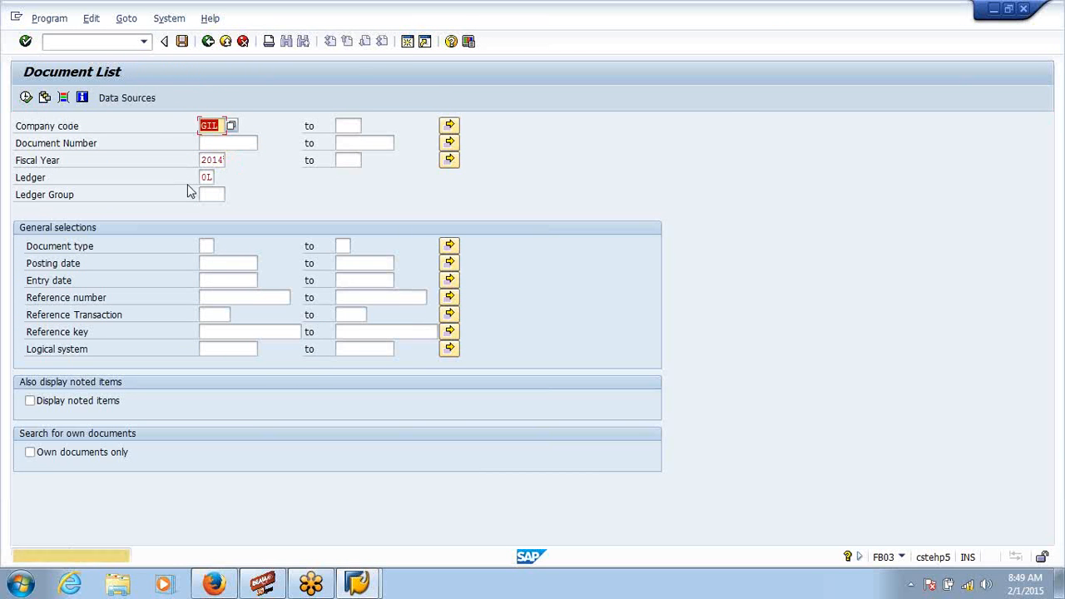
key(Return)
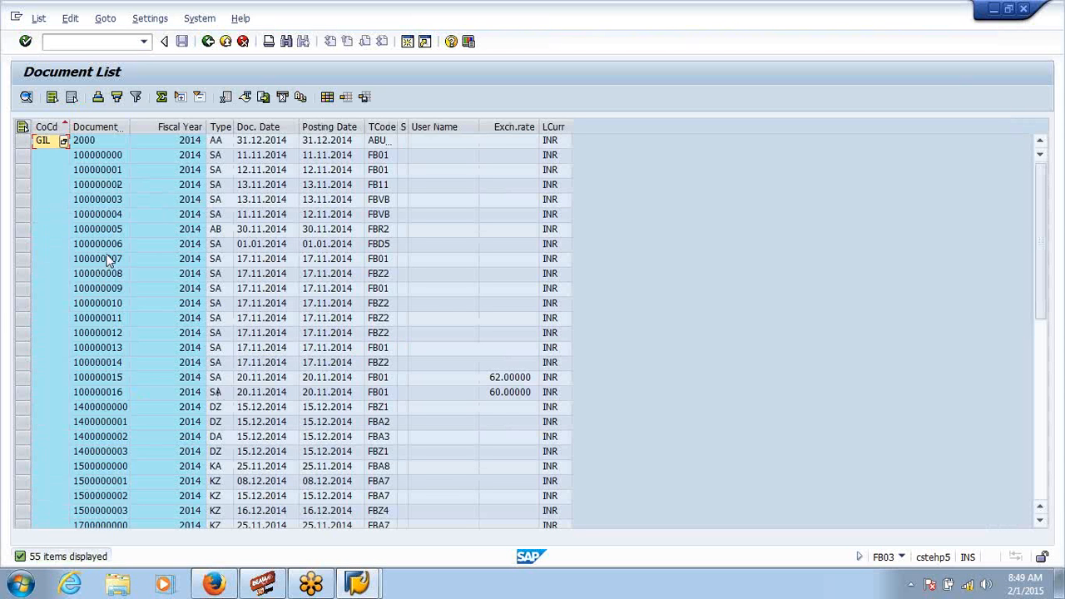
- Open the type AB document dated 30.11.2014 and examine its document date, posting date and period
click(117, 231)
double_click(117, 232)
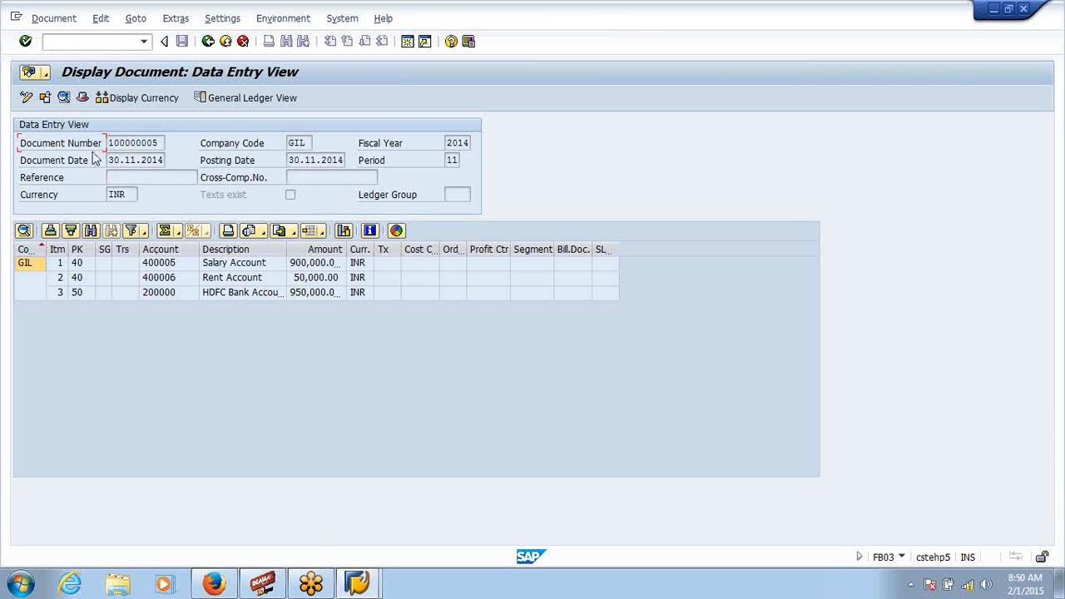
click(125, 160)
click(342, 161)
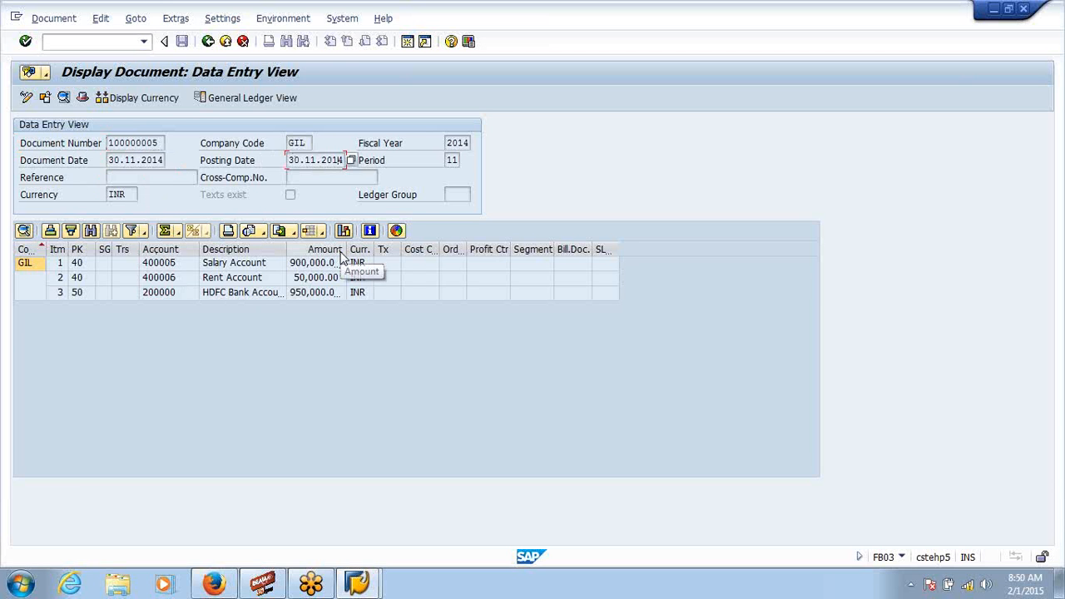
key(Tab)
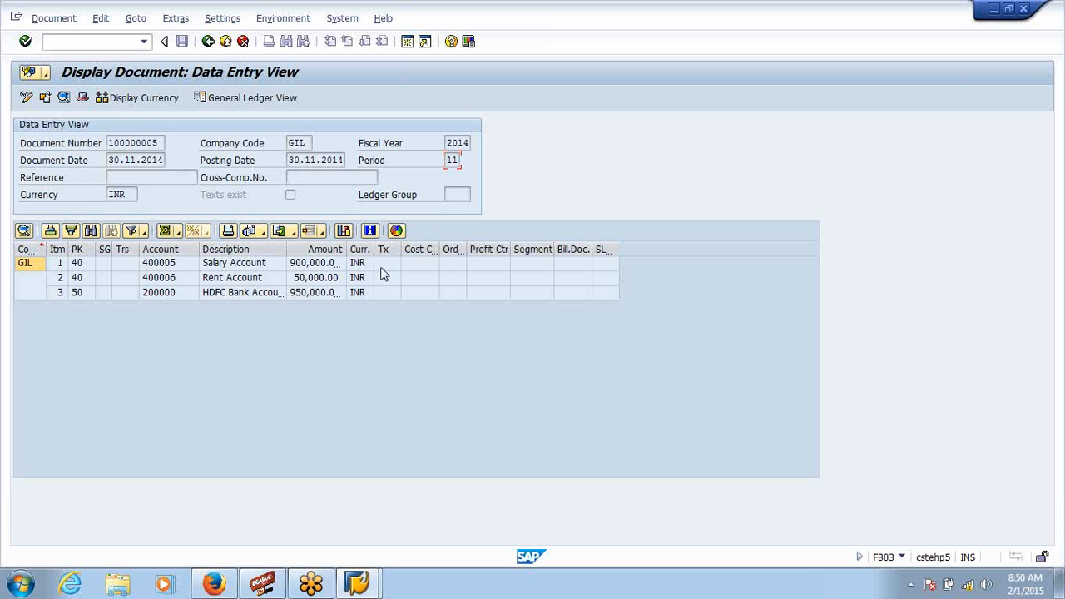
- Display the document header to examine the entry date, and move the header window clear of the document data
click(83, 99)
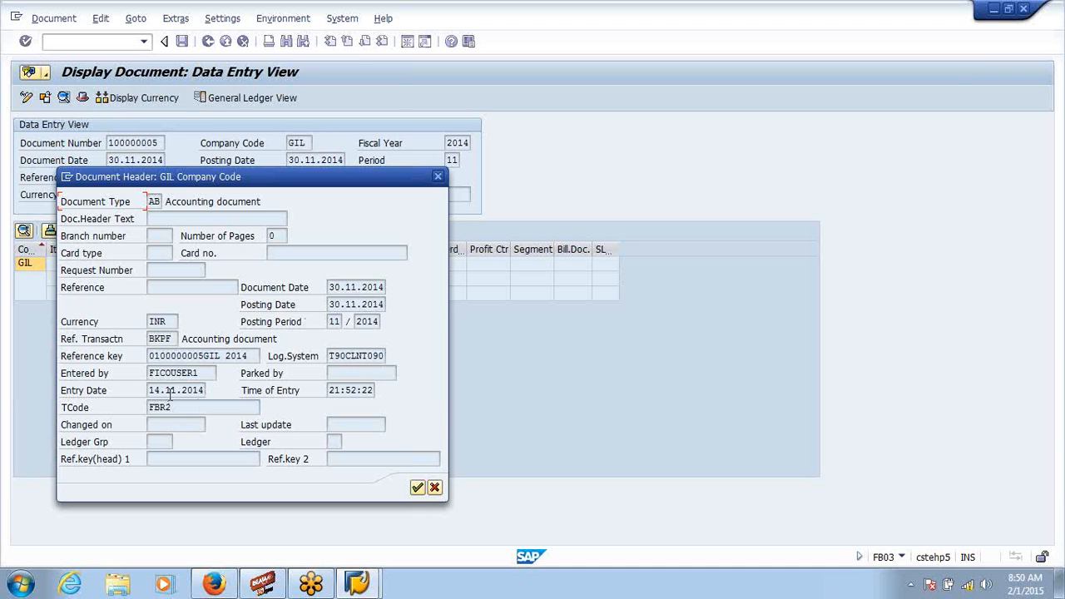
click(171, 390)
drag(268, 181, 914, 113)
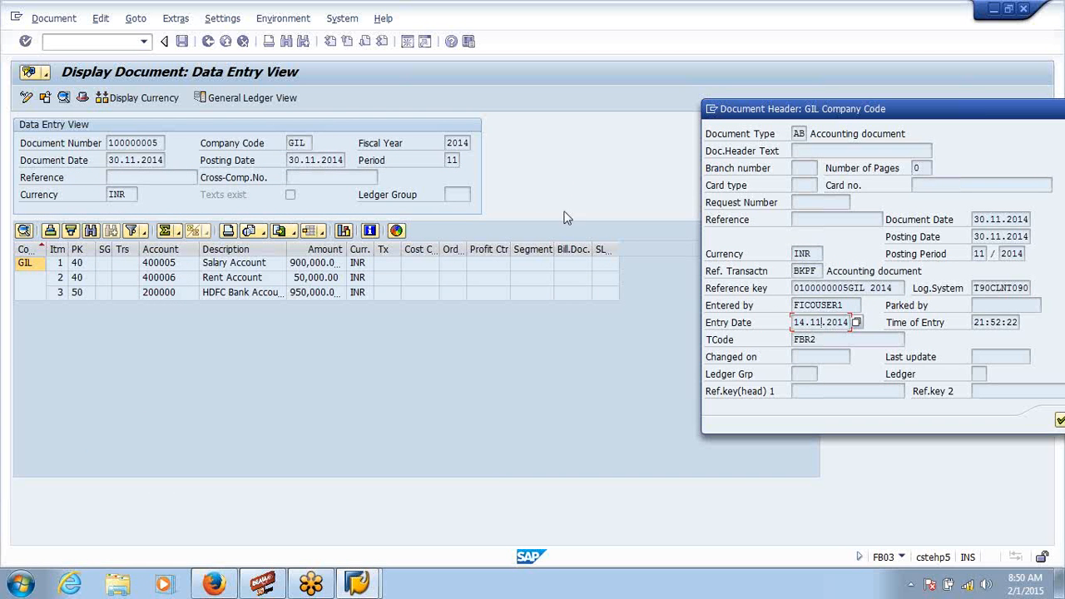
- Compare the posting date and entry date in the document header, and close the header window
drag(860, 110, 727, 135)
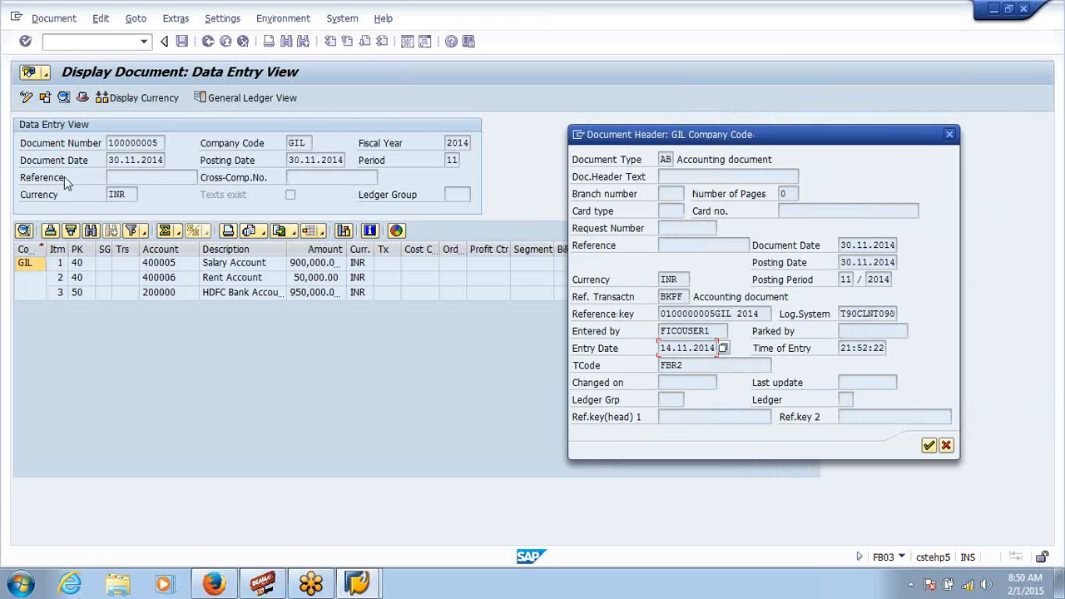
click(862, 262)
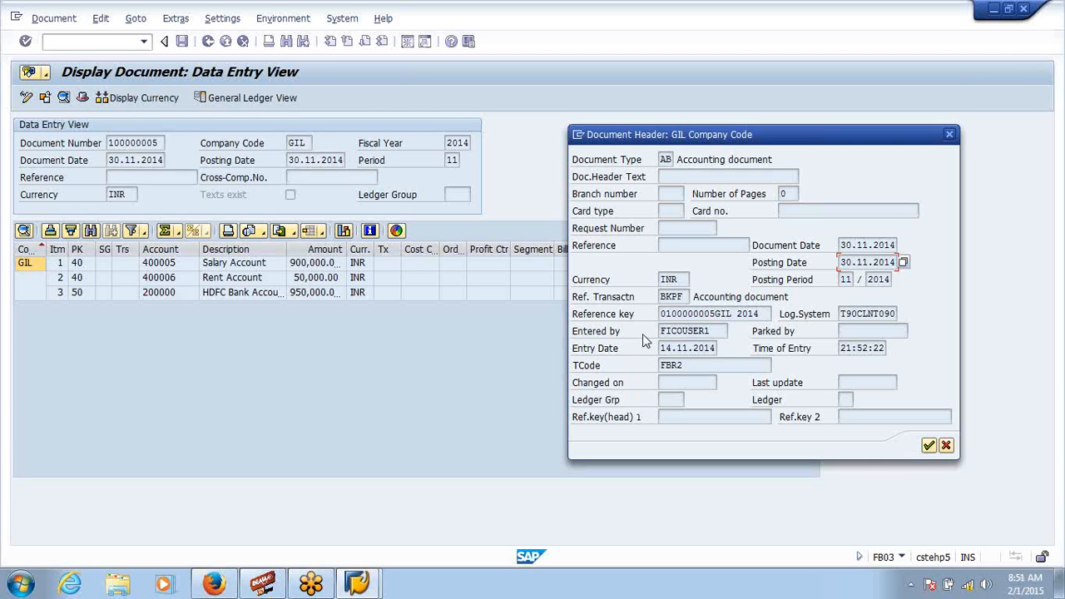
click(701, 351)
drag(663, 348, 717, 350)
click(716, 349)
click(948, 447)
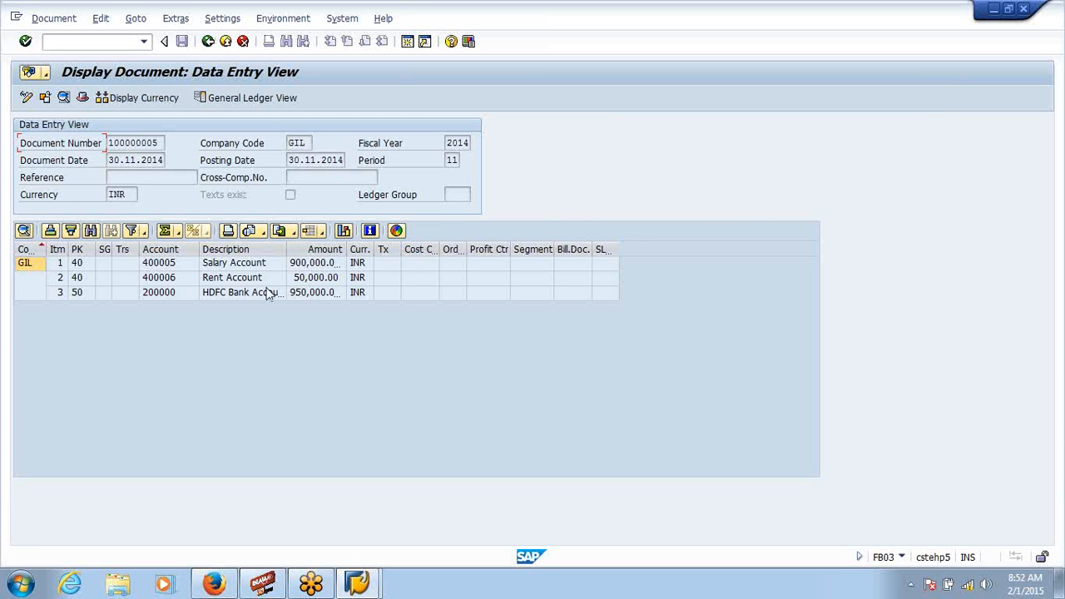
- Open a logon screen for the ECC 6.0 EHP6 system, enter sap* as the user, and close the logon windows without logging on
click(358, 583)
click(305, 510)
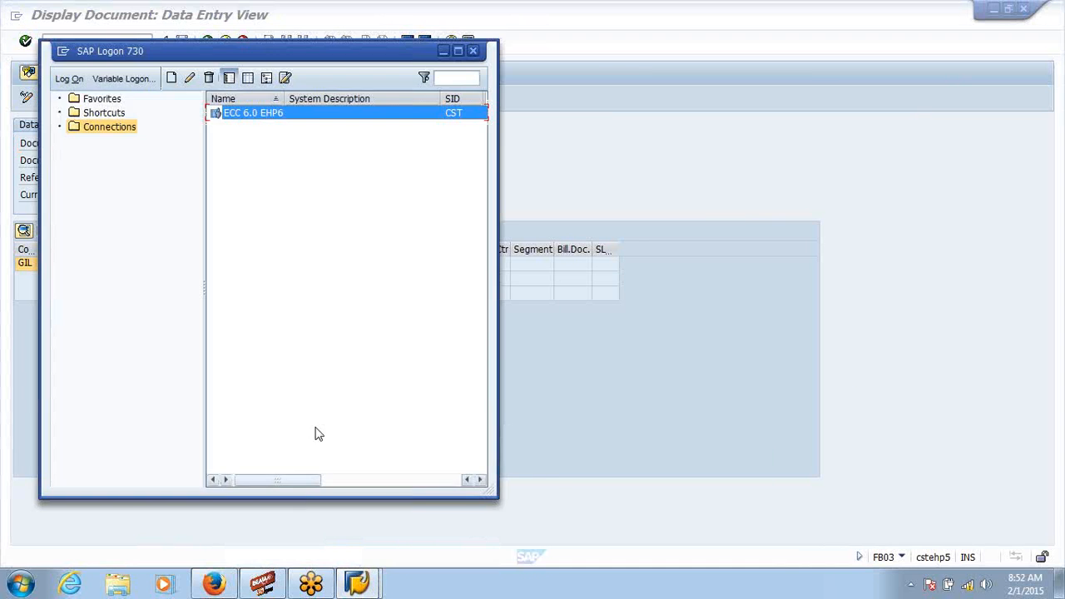
double_click(267, 119)
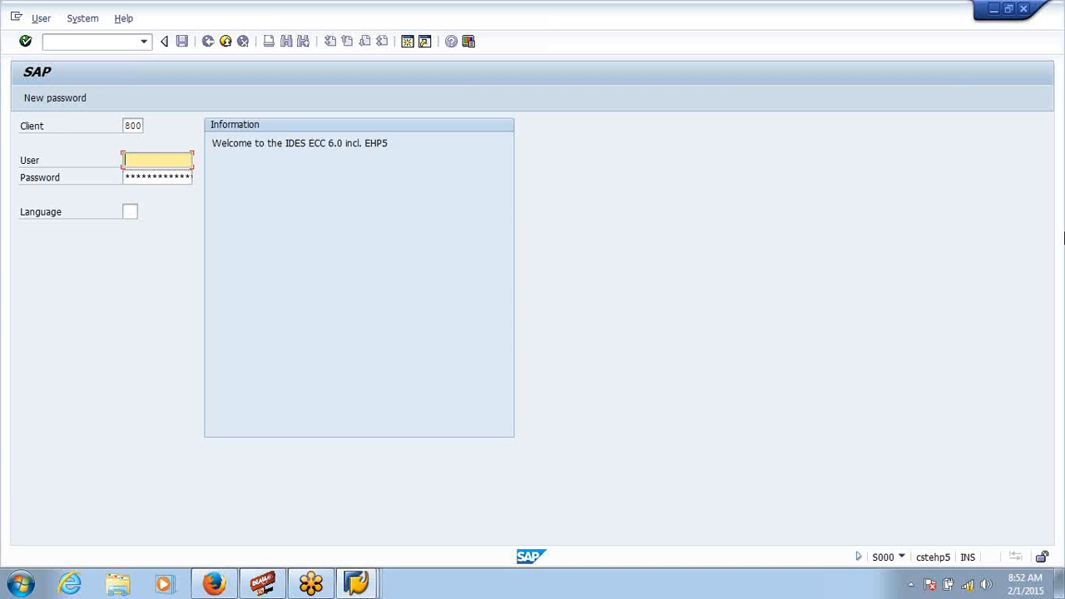
text(sap*)
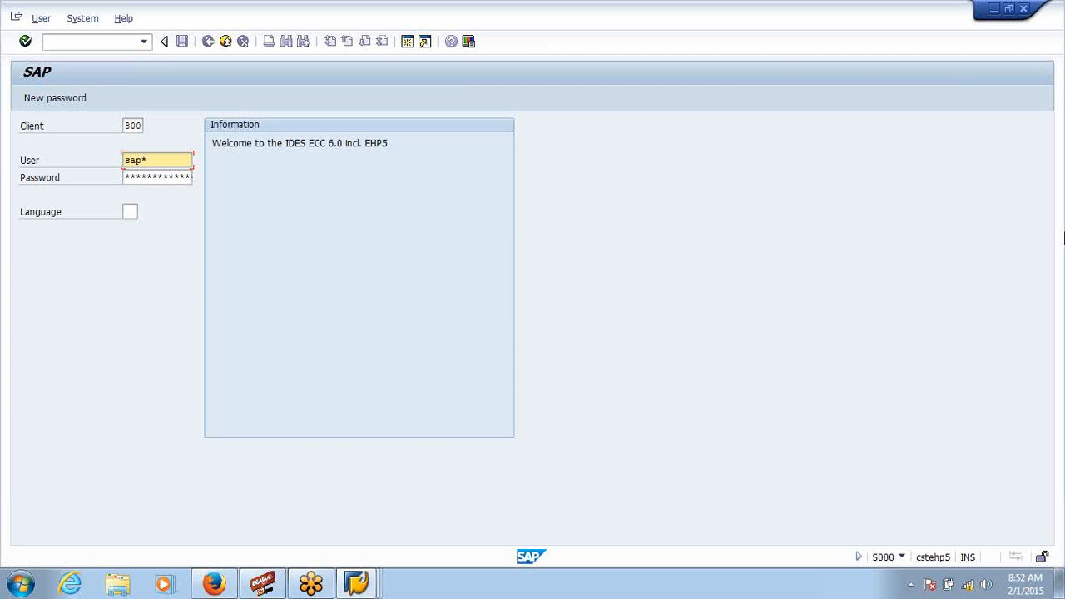
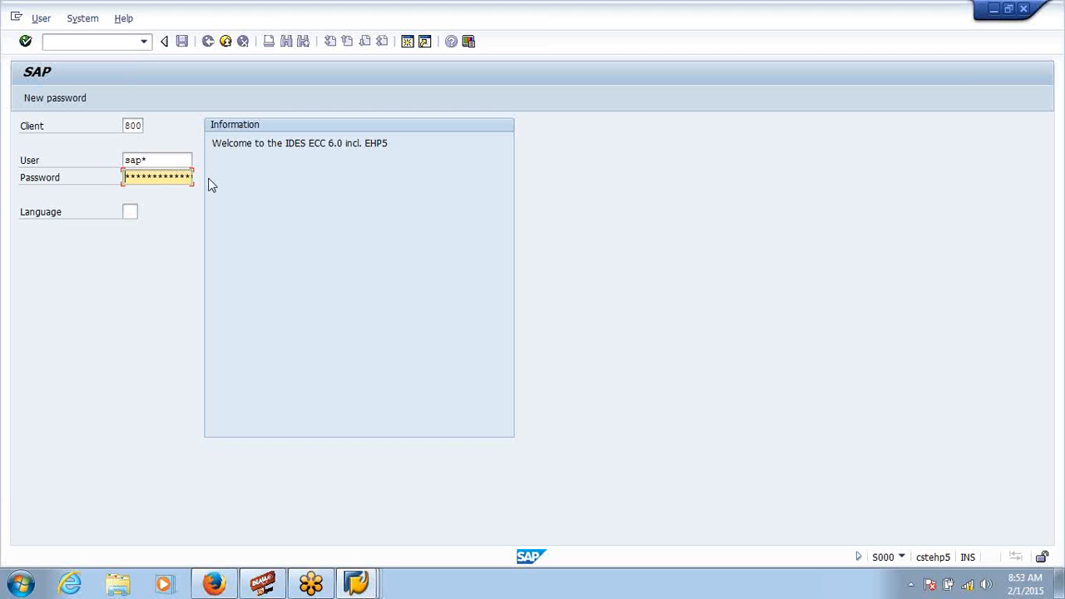
click(156, 163)
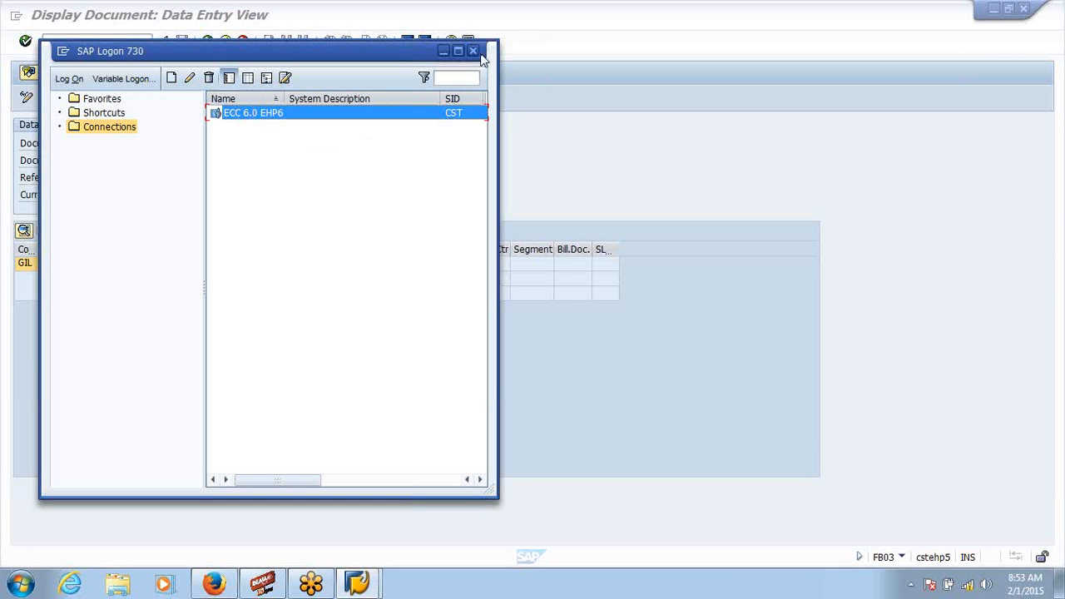
click(474, 51)
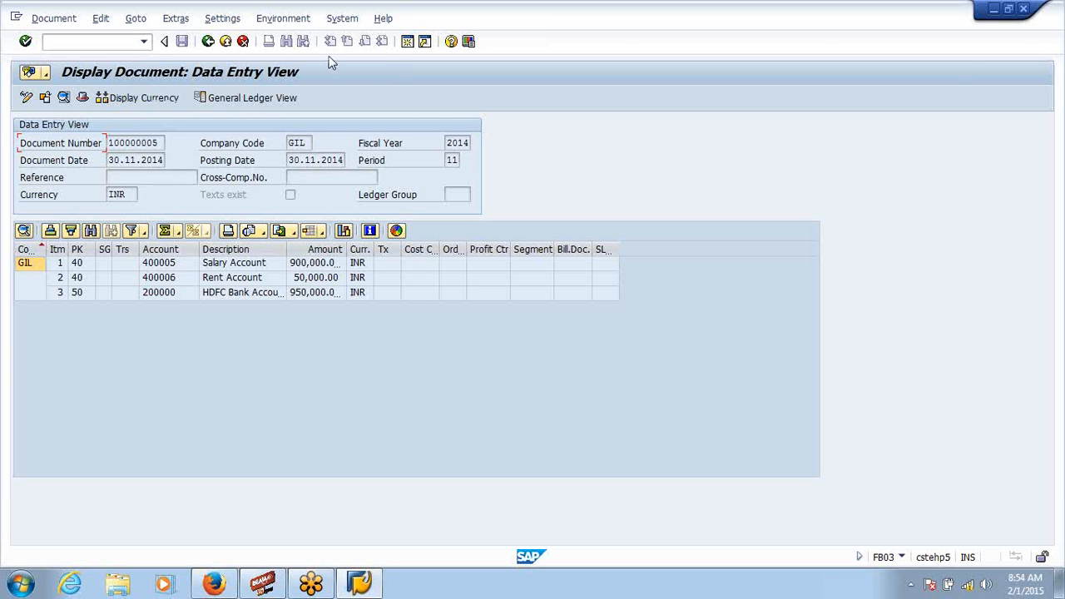
- Open transaction OB52, examine the normal and special period intervals of posting period variant 0001, and leave the transaction
click(137, 44)
text(/n)
text(52)
key(Return)
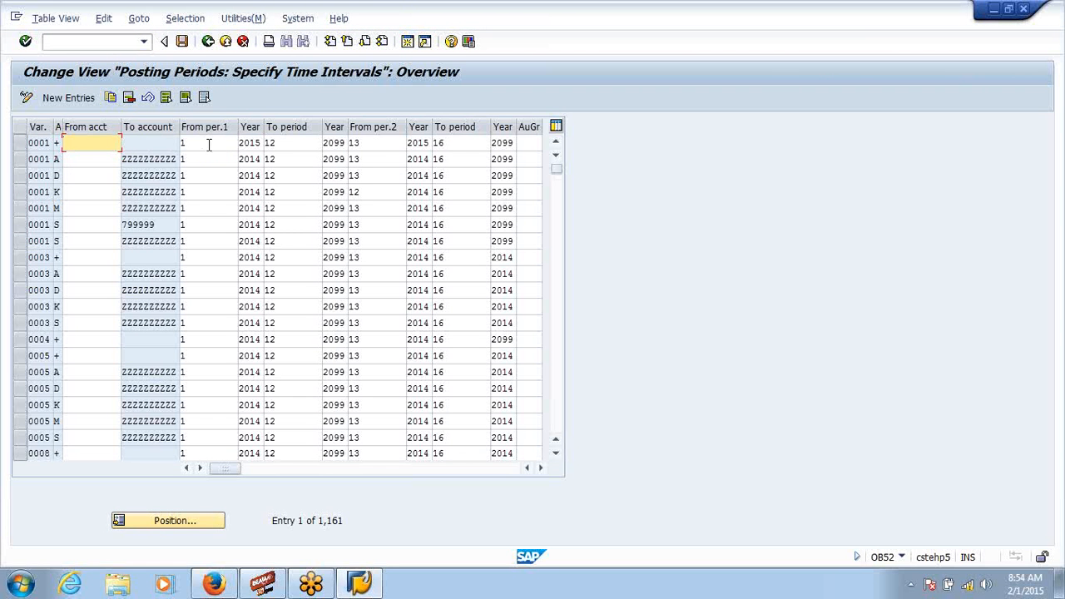
click(208, 143)
click(313, 142)
click(375, 143)
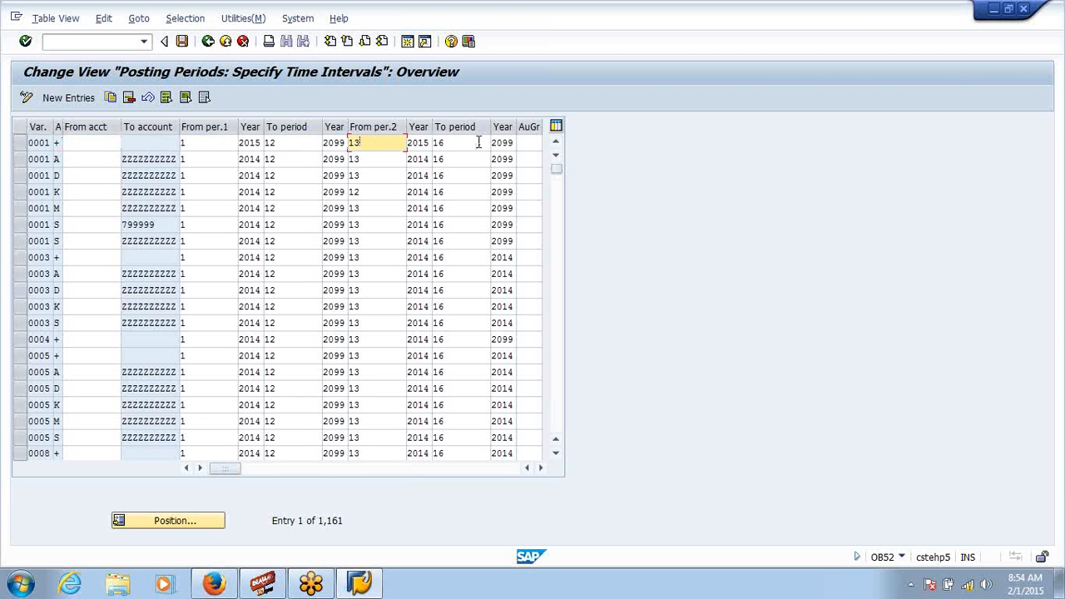
click(475, 142)
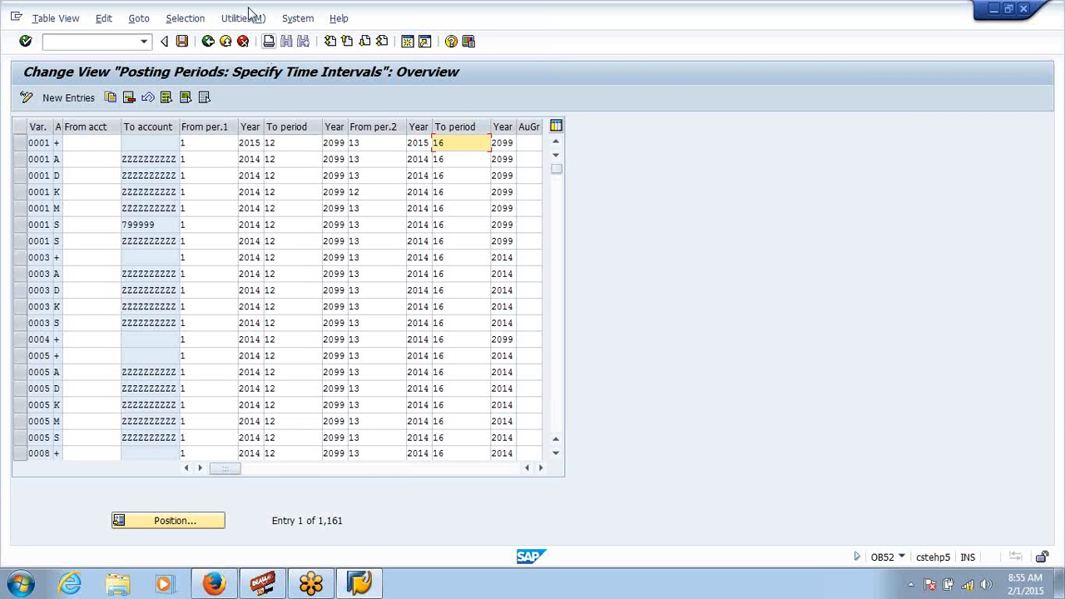
click(208, 42)
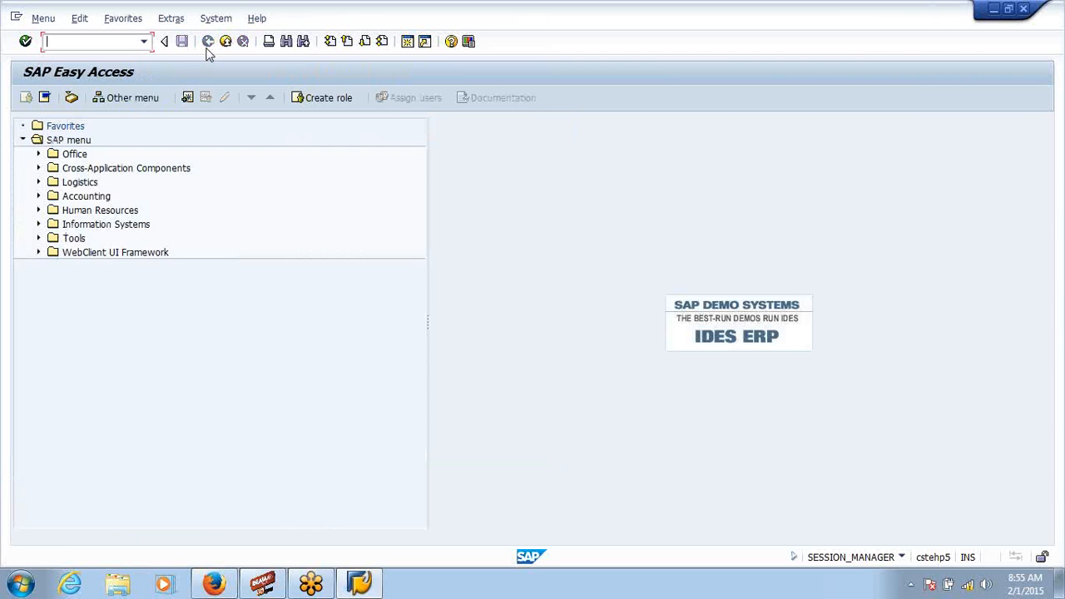
- Start transaction SPRO and display the SAP reference implementation guide
click(84, 44)
text(spro)
key(Return)
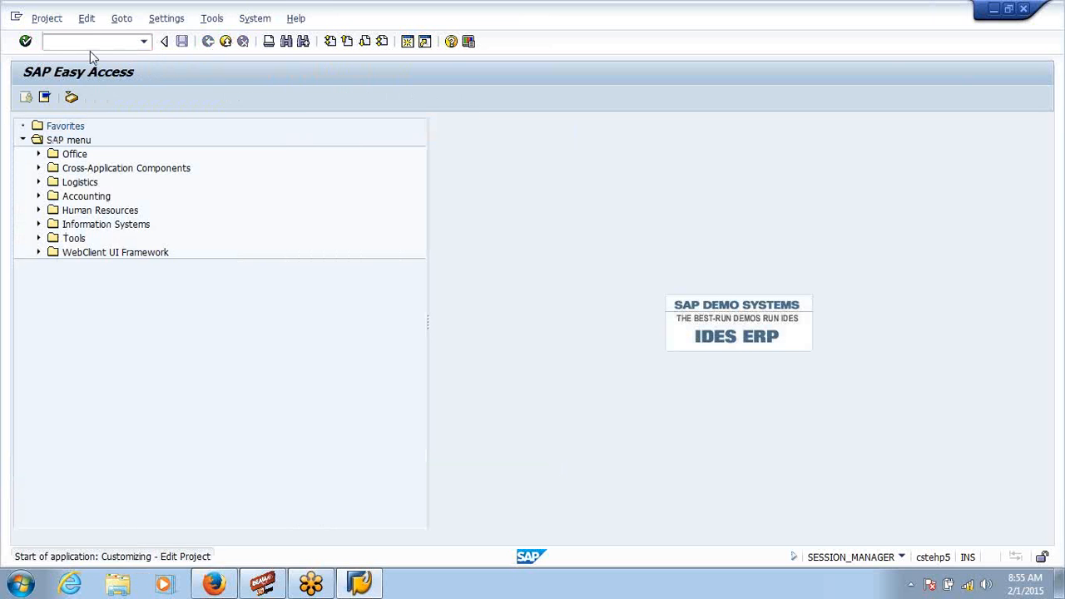
click(67, 101)
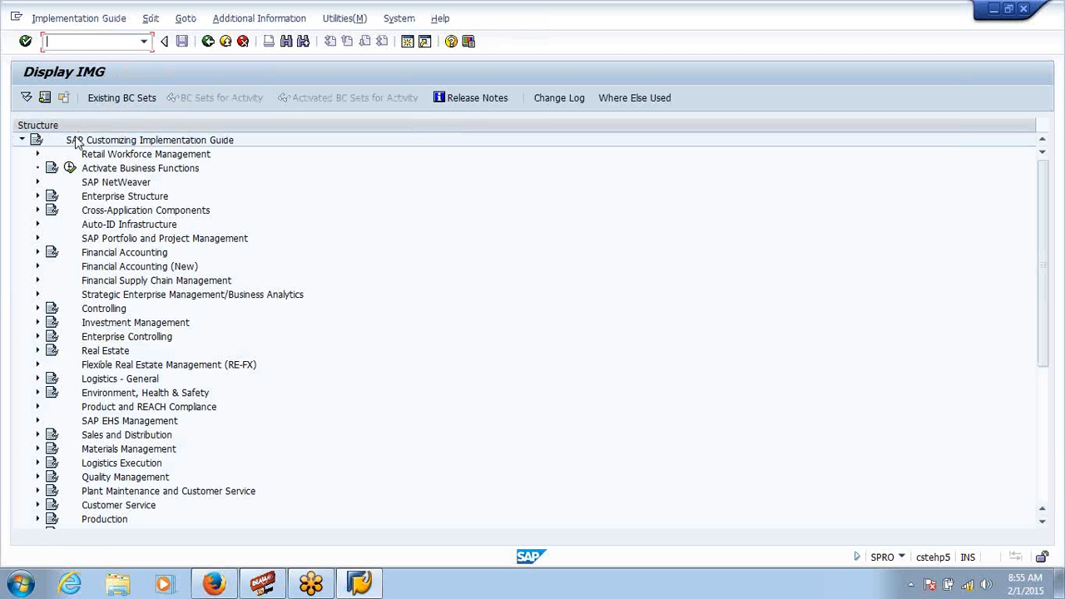
click(37, 196)
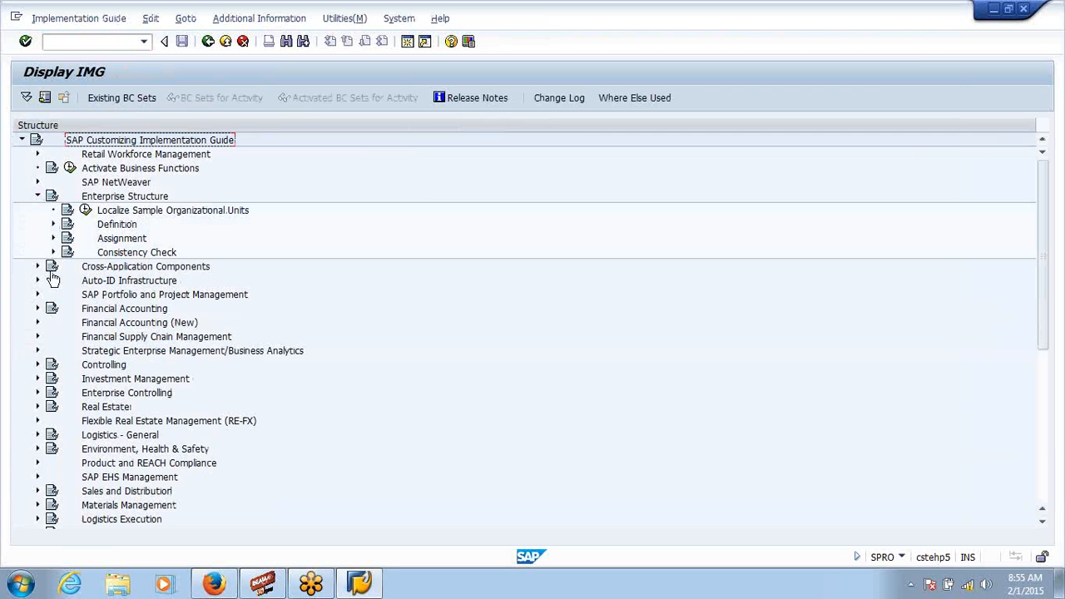
click(52, 225)
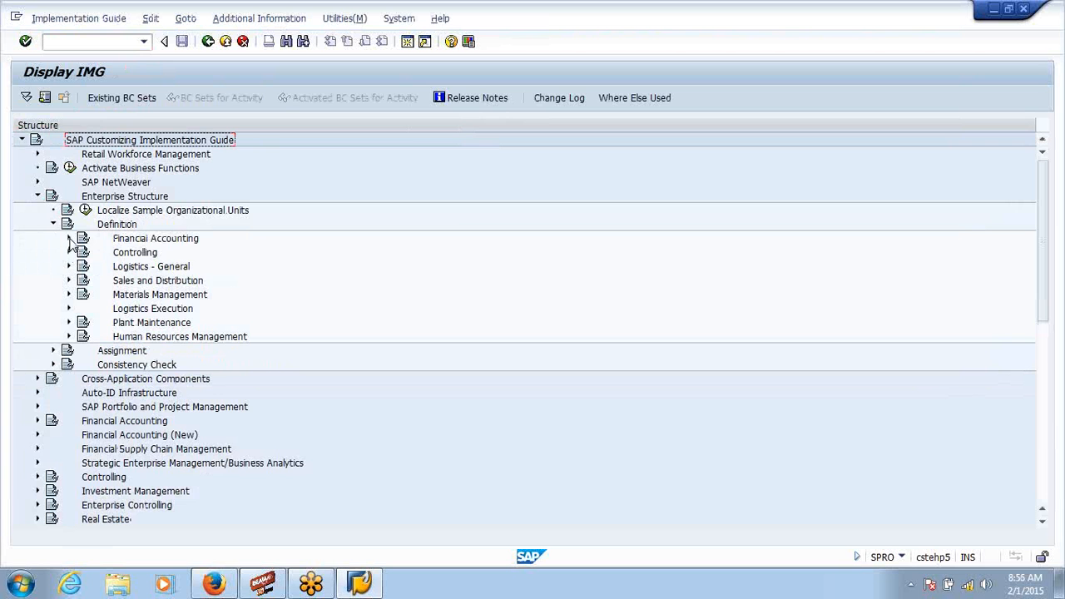
click(70, 239)
click(69, 239)
click(53, 225)
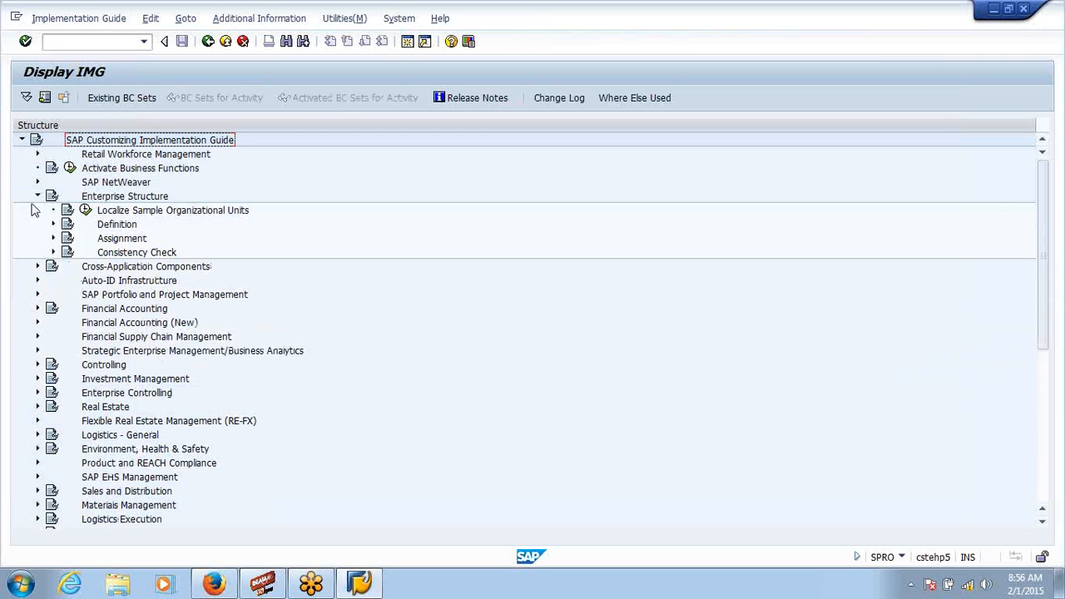
click(37, 196)
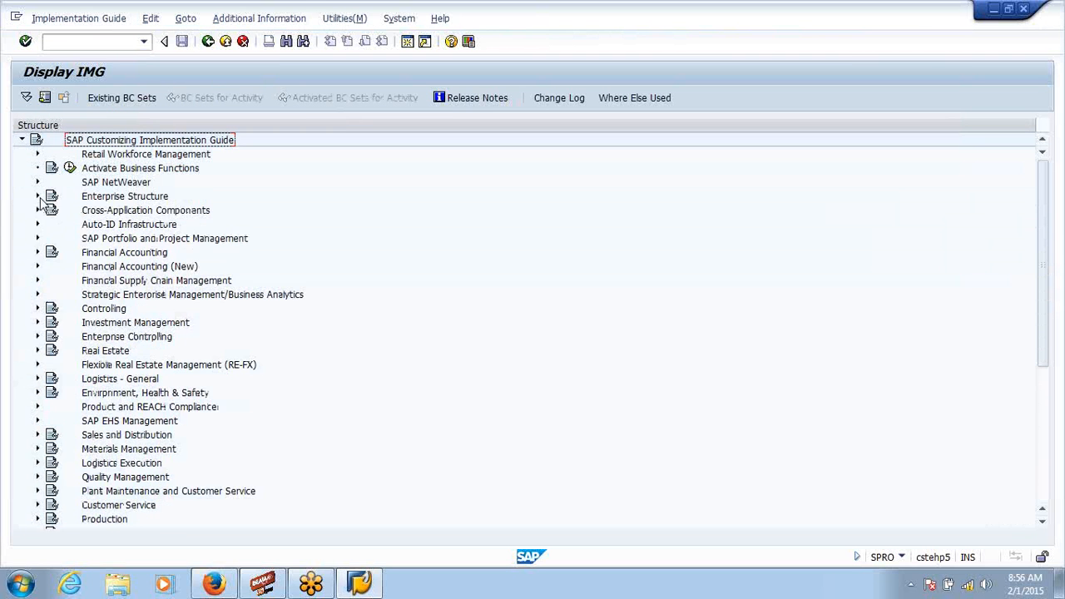
- Expand Financial Accounting (New), its Global Settings, Ledgers, and Fiscal Year and Posting Periods, and select Maintain Fiscal Year Variant
click(115, 272)
click(37, 267)
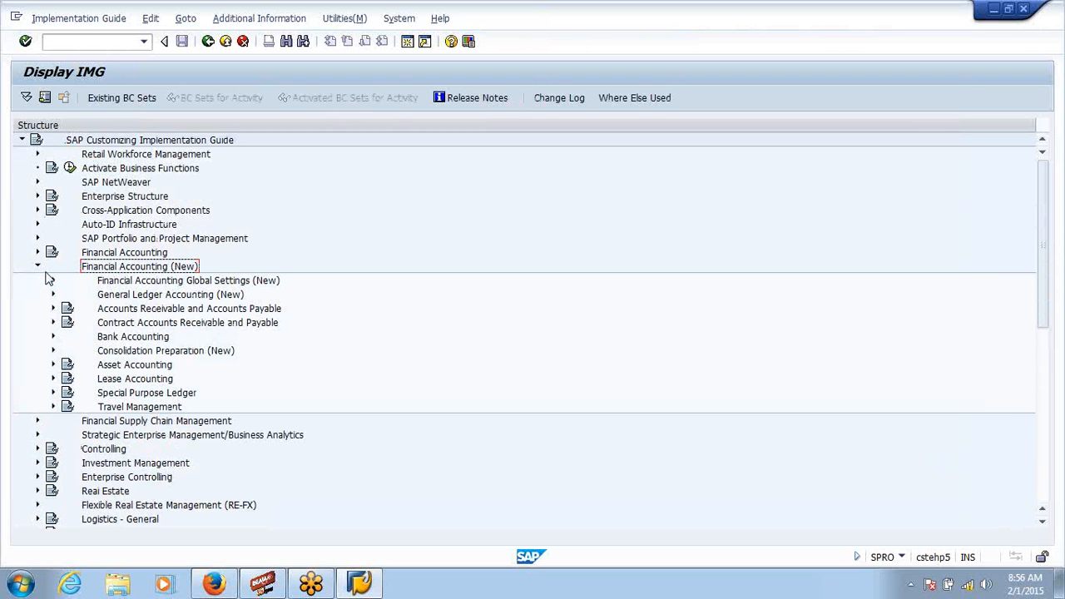
click(148, 281)
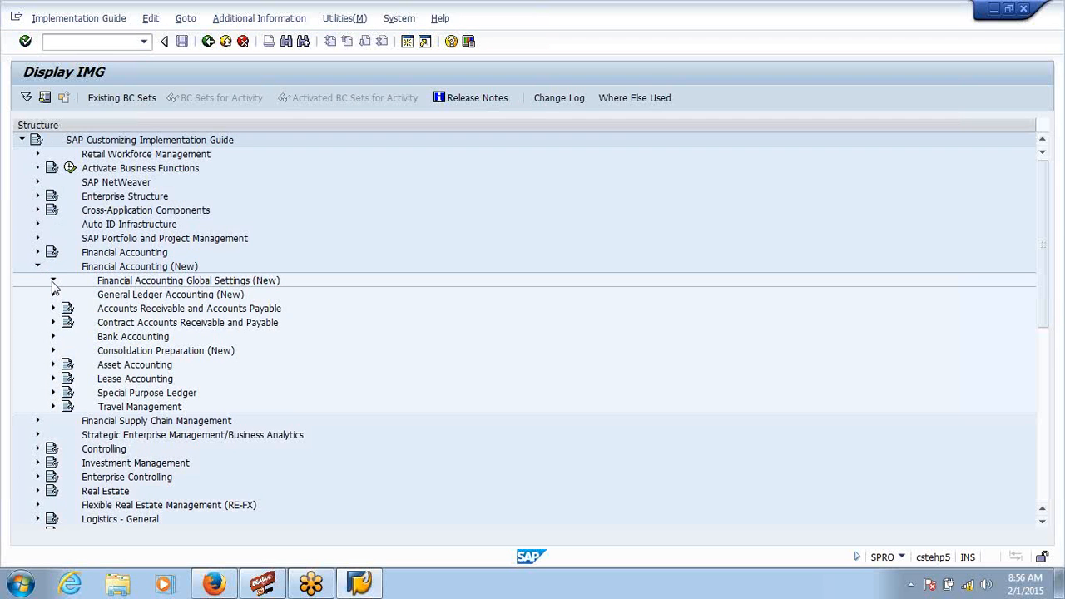
click(54, 281)
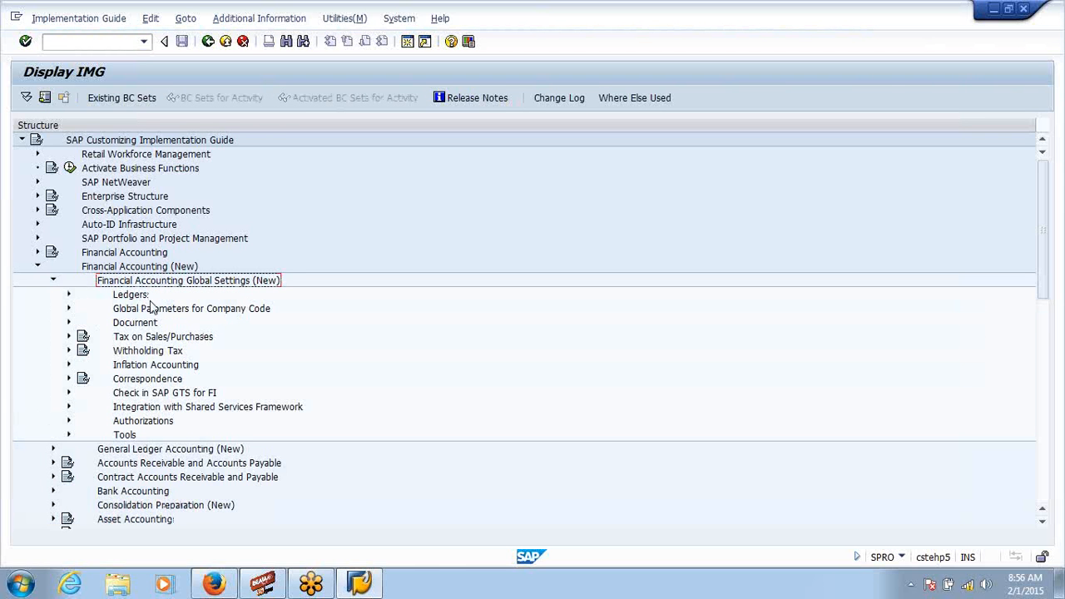
click(131, 298)
click(70, 295)
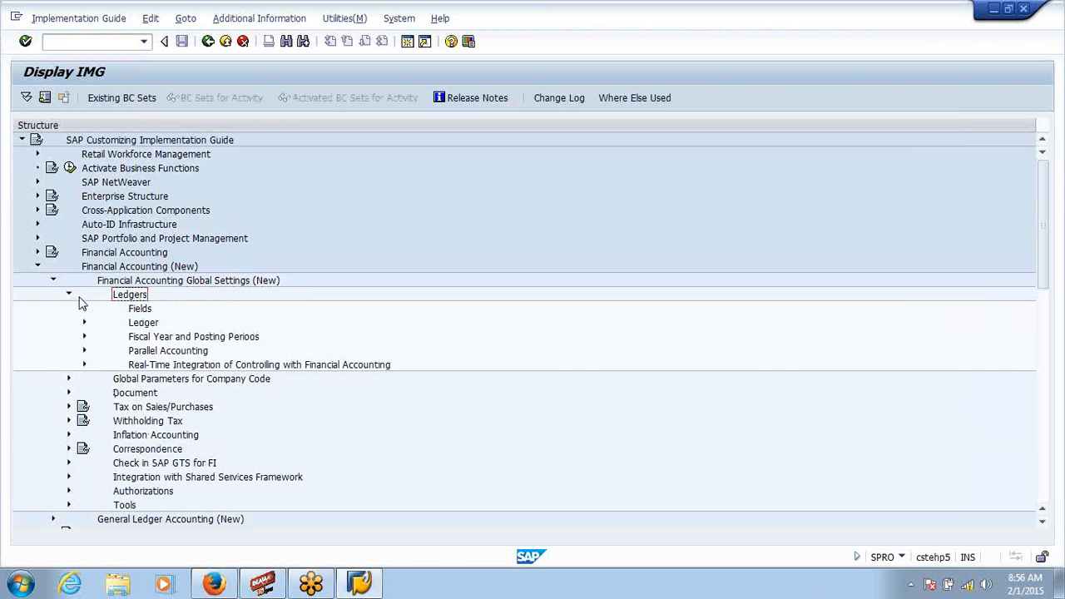
click(139, 310)
click(151, 337)
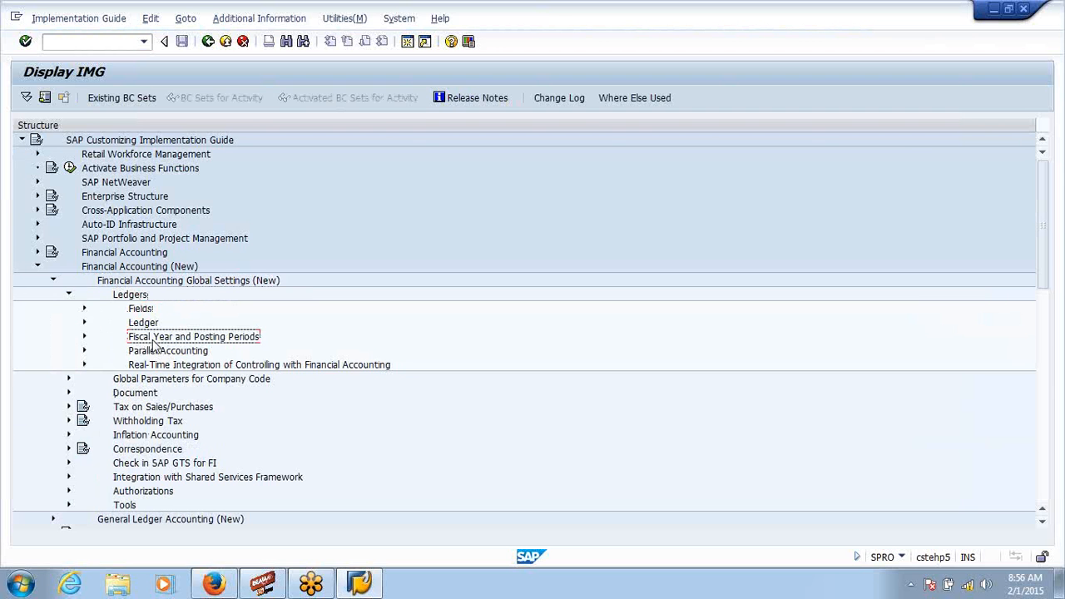
click(84, 337)
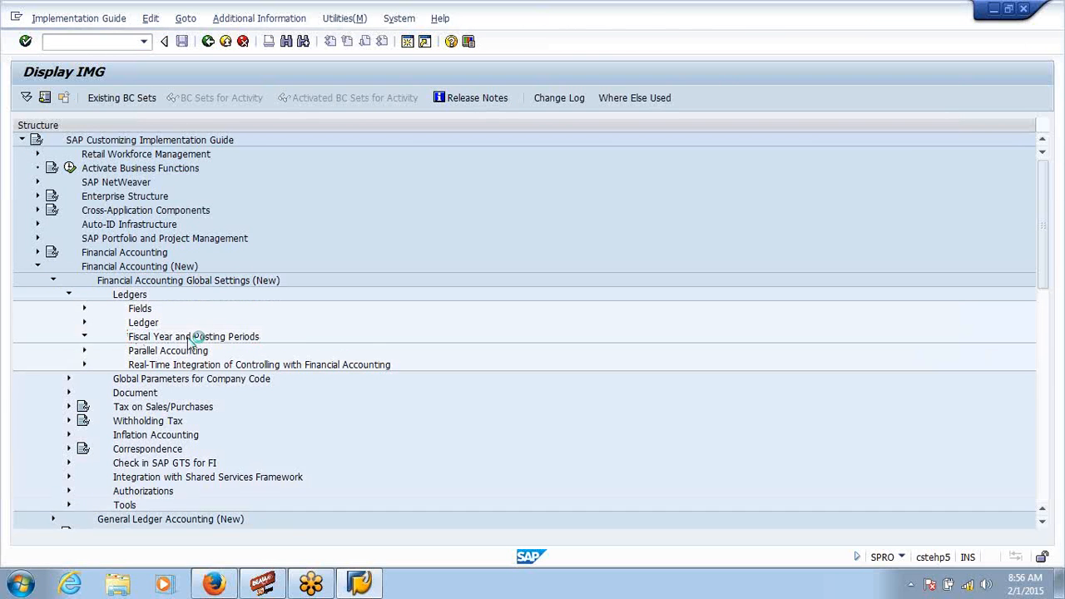
click(221, 351)
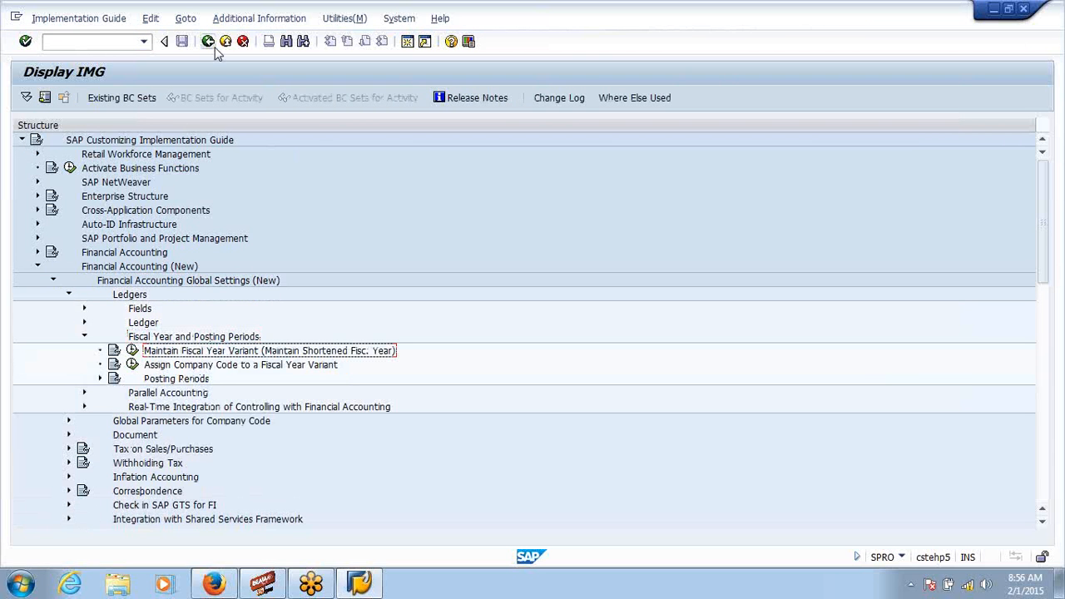
- Display the IMG activity keys as additional information and widen their column to show the complete keys
click(252, 20)
mouse_move(284, 44)
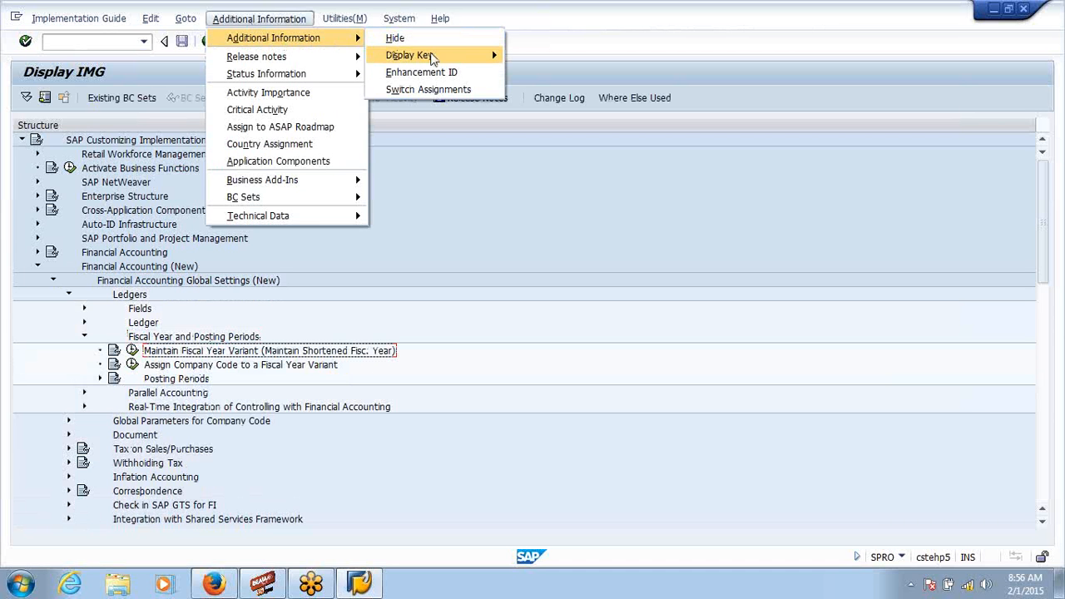
mouse_move(434, 57)
click(545, 56)
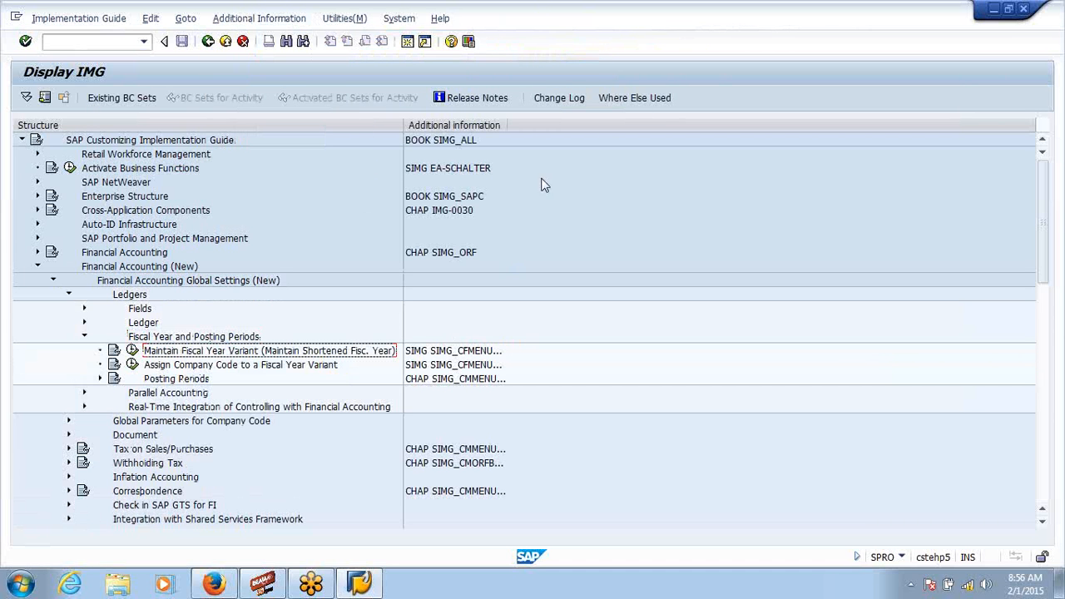
double_click(510, 126)
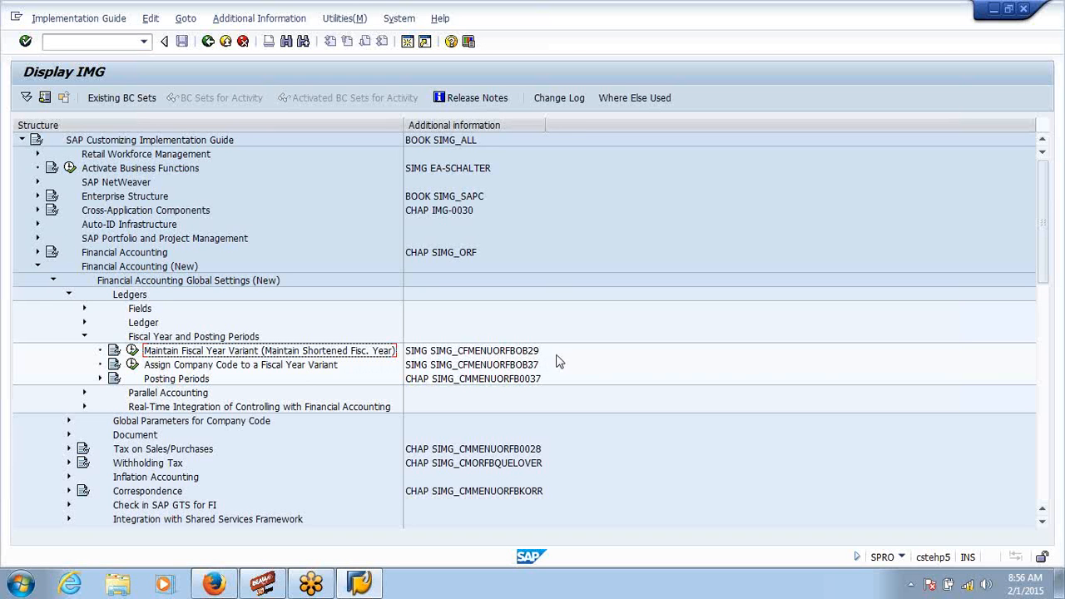
- Open the Maintain Fiscal Year Variant activity and position the variant list at V3 to examine the variants from there
click(131, 350)
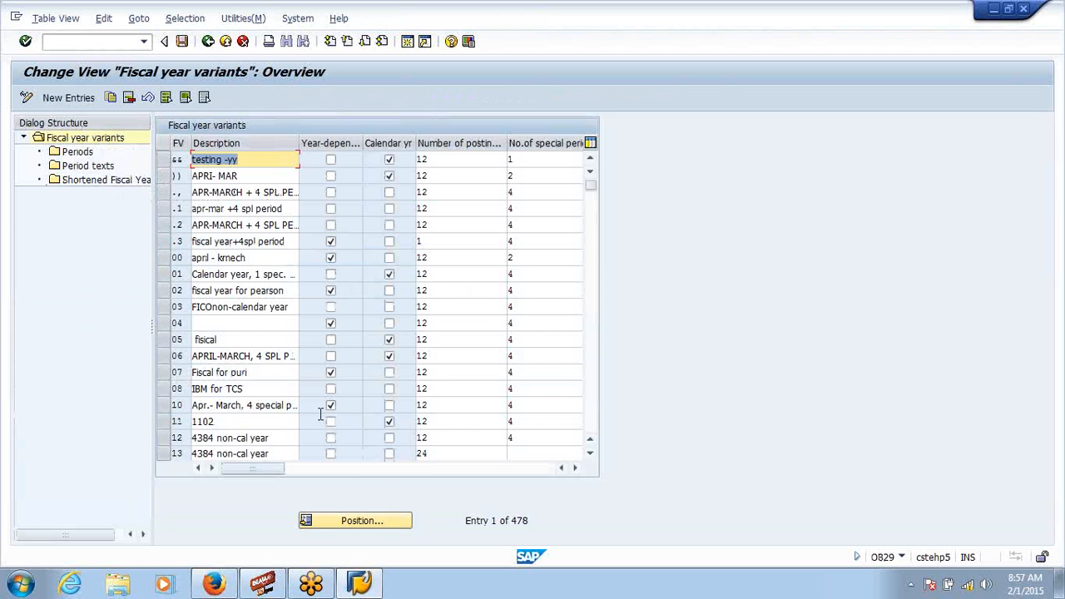
click(371, 522)
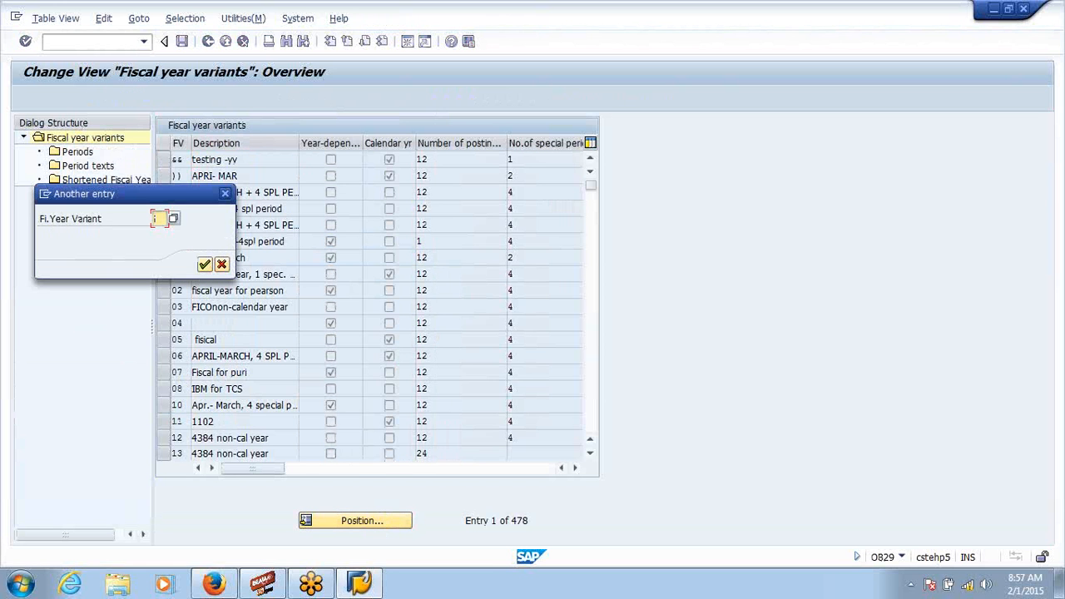
text(V3)
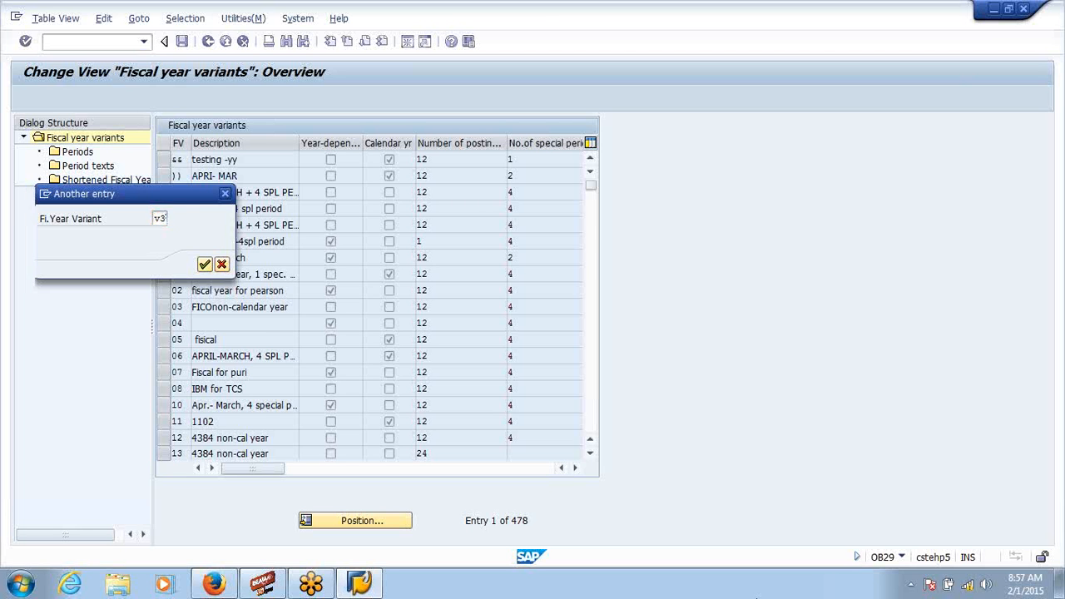
key(Return)
click(238, 208)
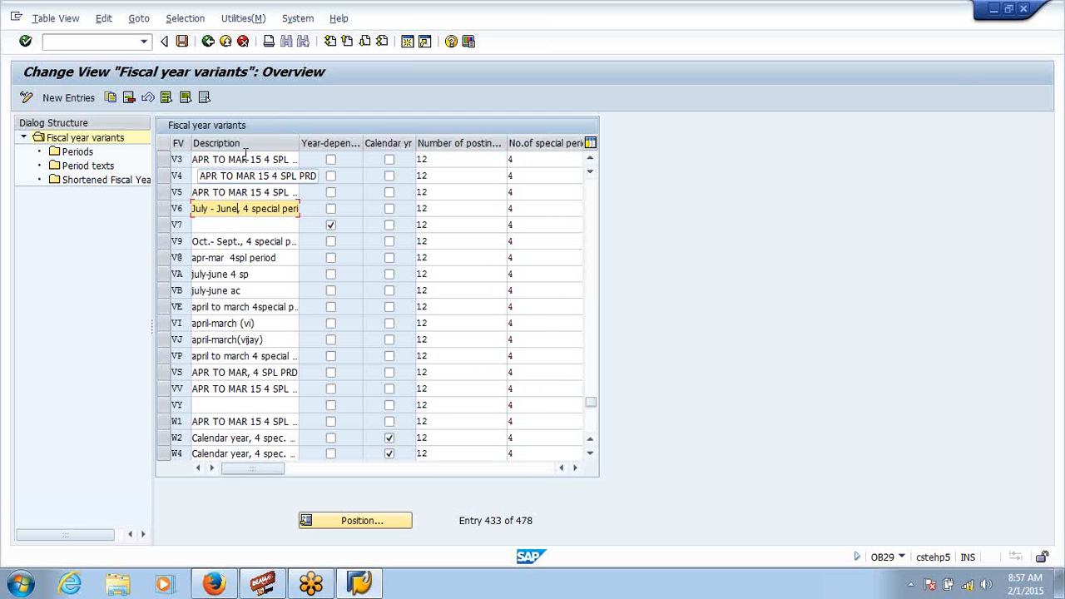
- Position the fiscal year variant list at K4 and examine the descriptions of calendar-year variants K4 and KG
click(341, 522)
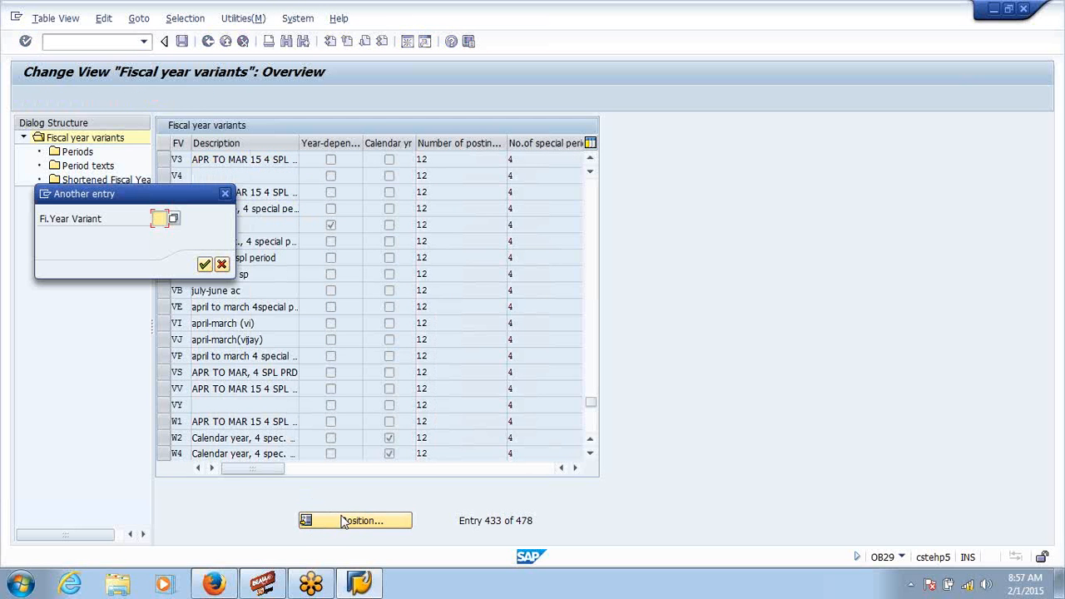
text(k)
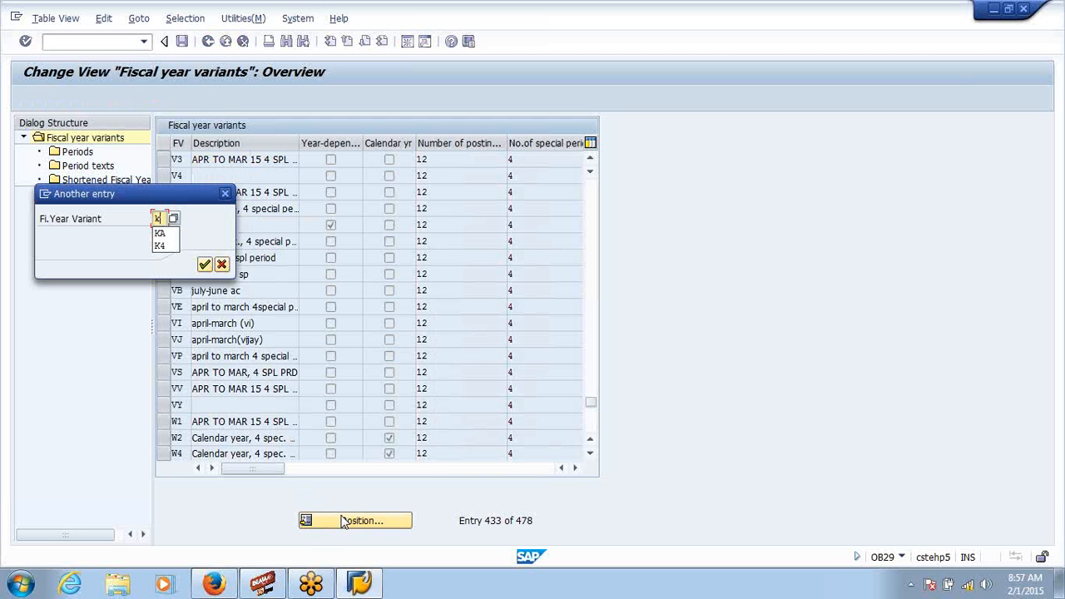
text(4)
key(Return)
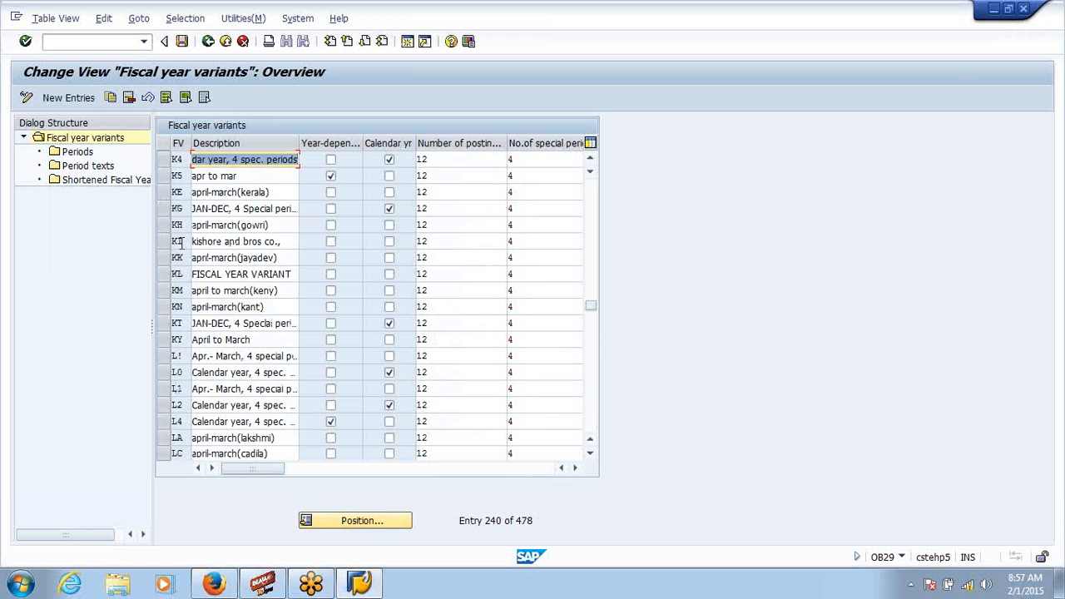
click(250, 160)
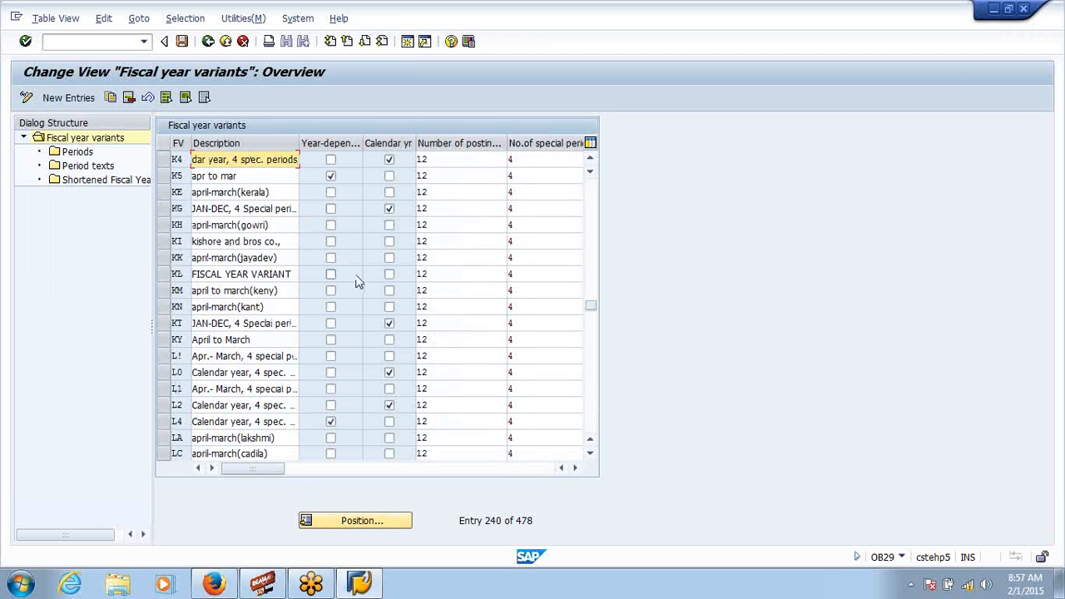
click(244, 213)
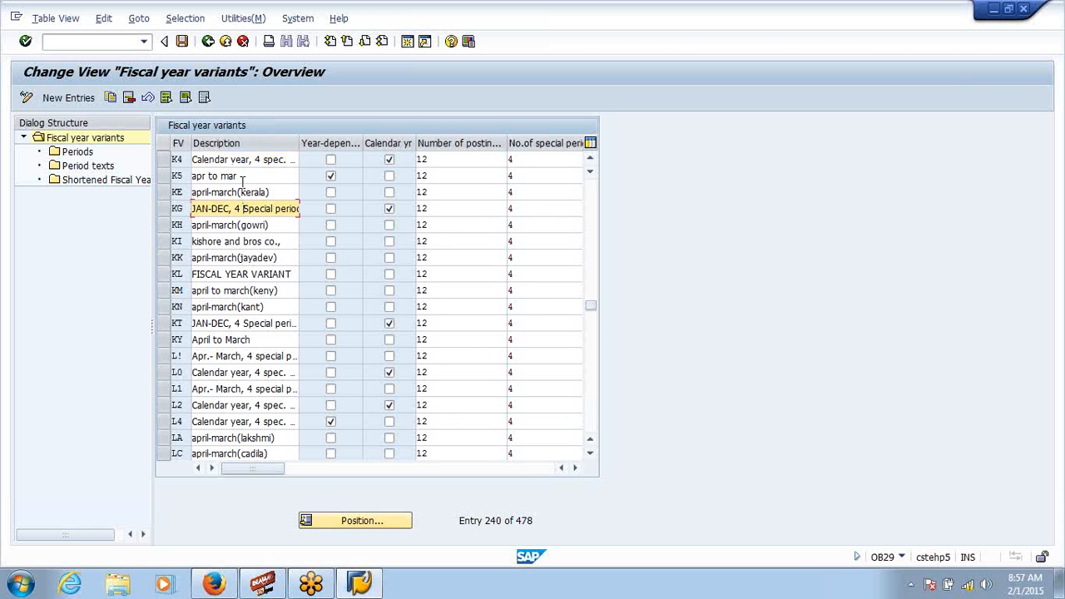
- Try to display the periods of fiscal year variant K4, and dismiss the information message
click(167, 159)
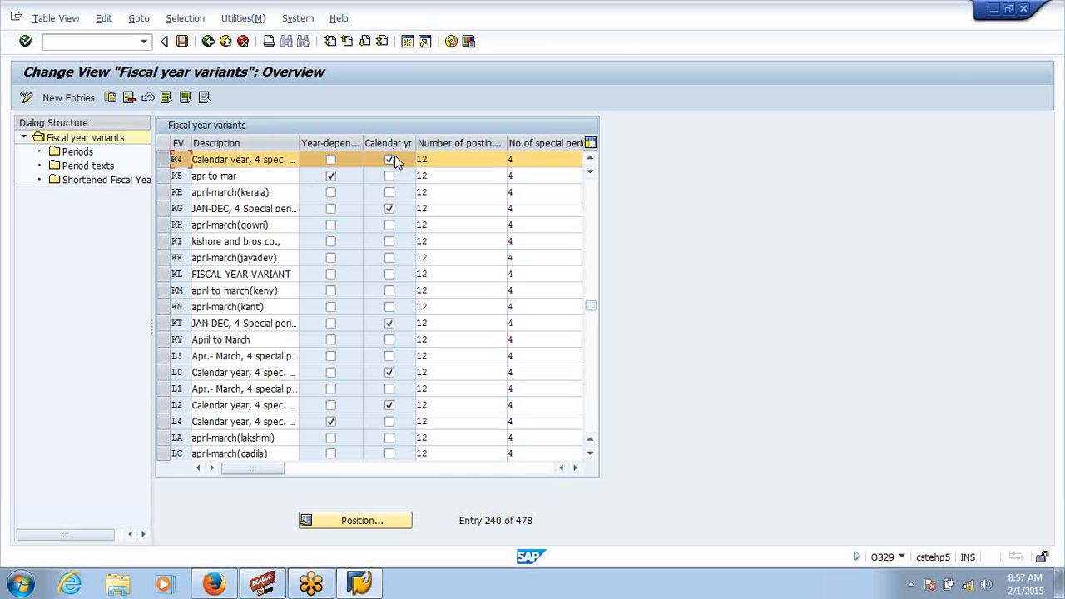
double_click(83, 153)
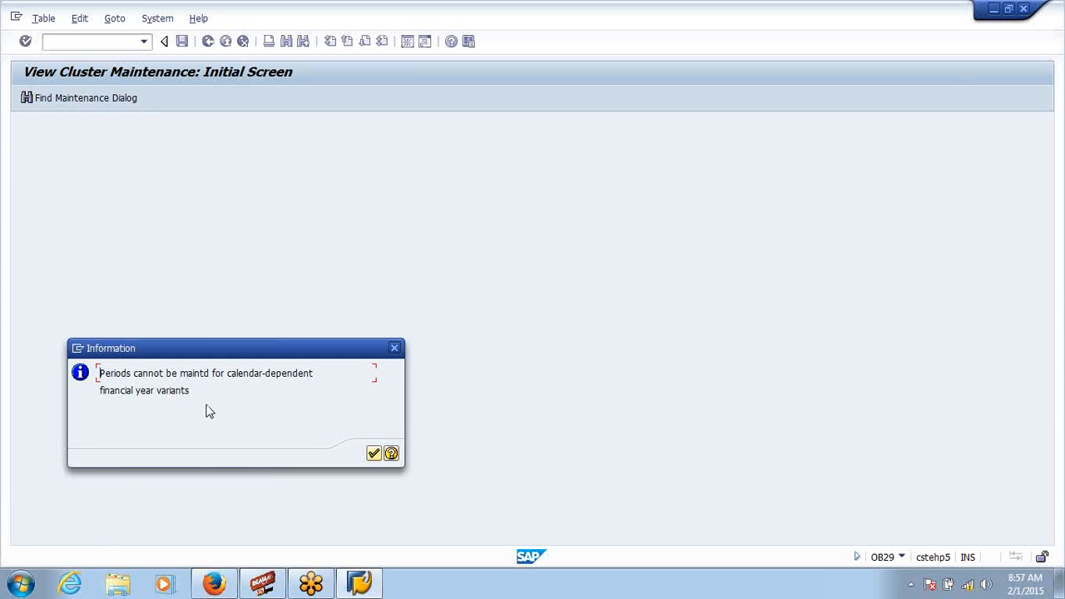
click(395, 348)
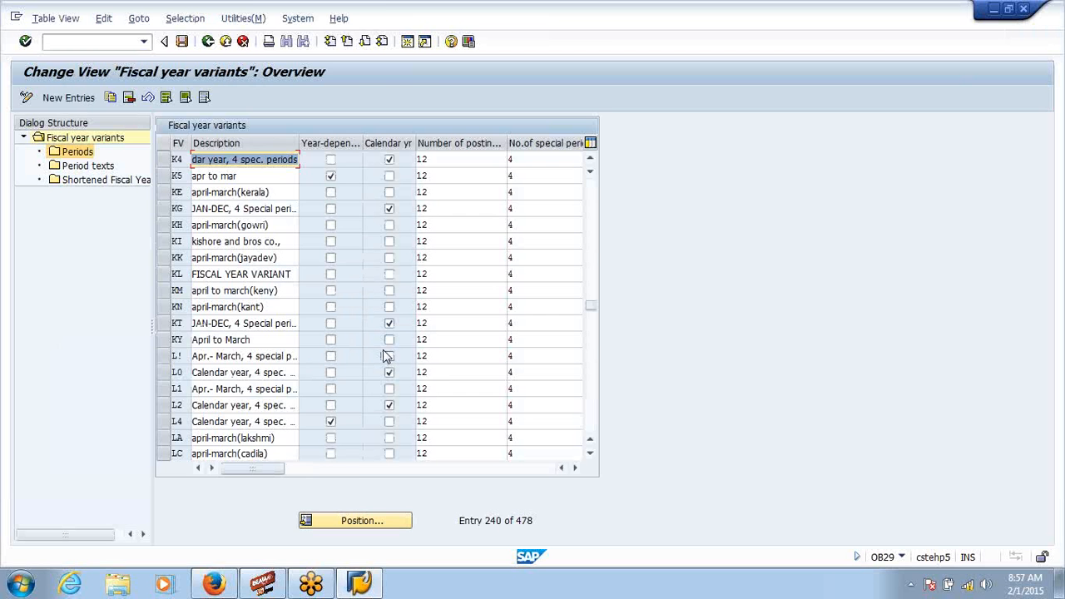
- Position the variant list at V3 and examine its number of posting periods and special periods
click(339, 521)
text(V)
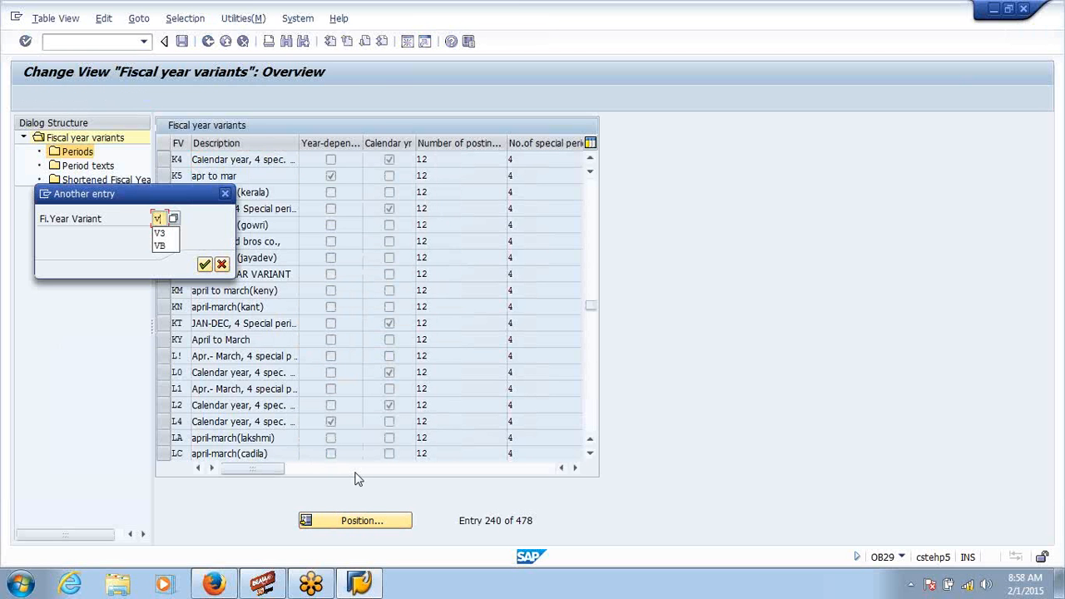
text(3)
key(Return)
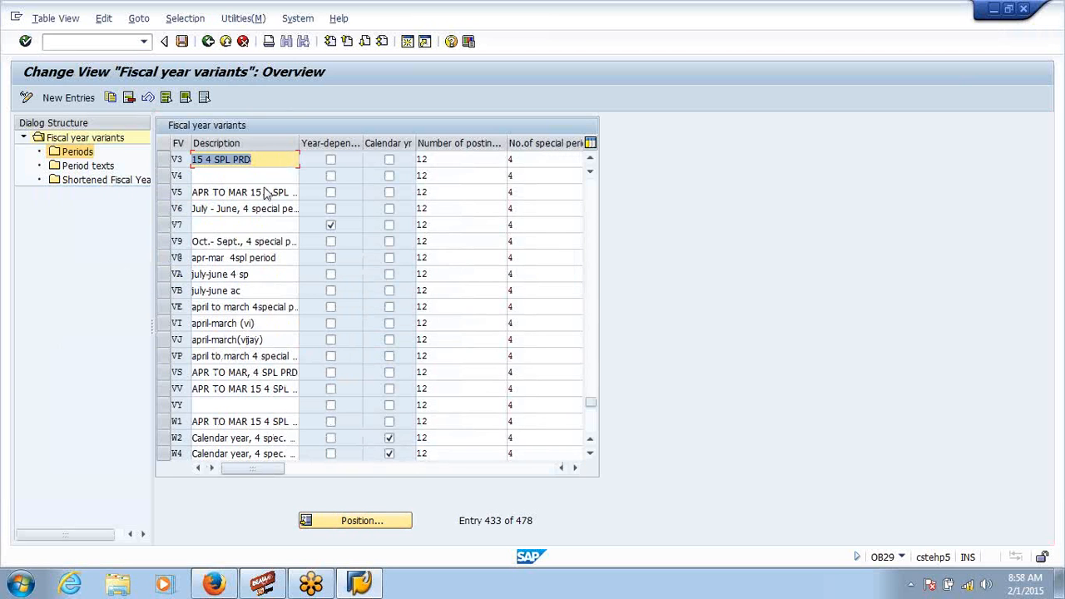
click(266, 192)
click(451, 159)
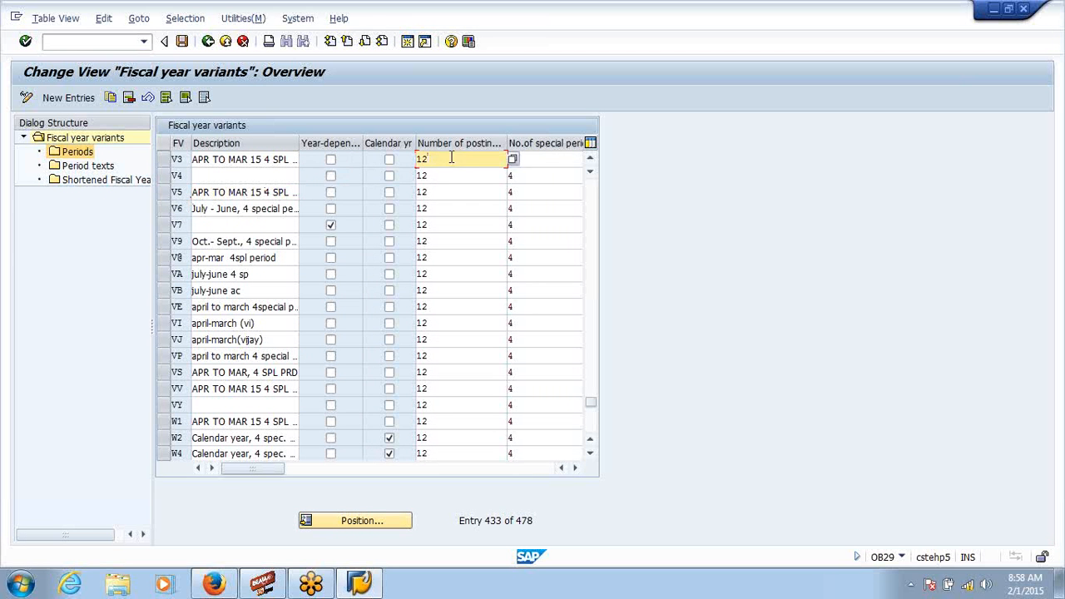
click(541, 160)
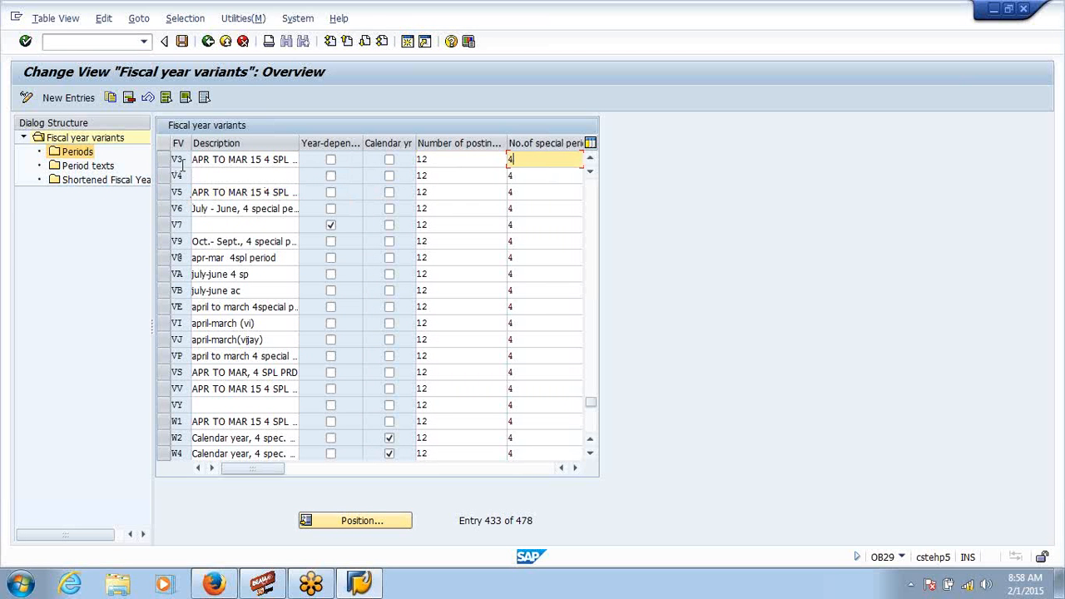
- Display the periods of fiscal year variant V3 and examine its month, day, period and year shift assignments
click(163, 159)
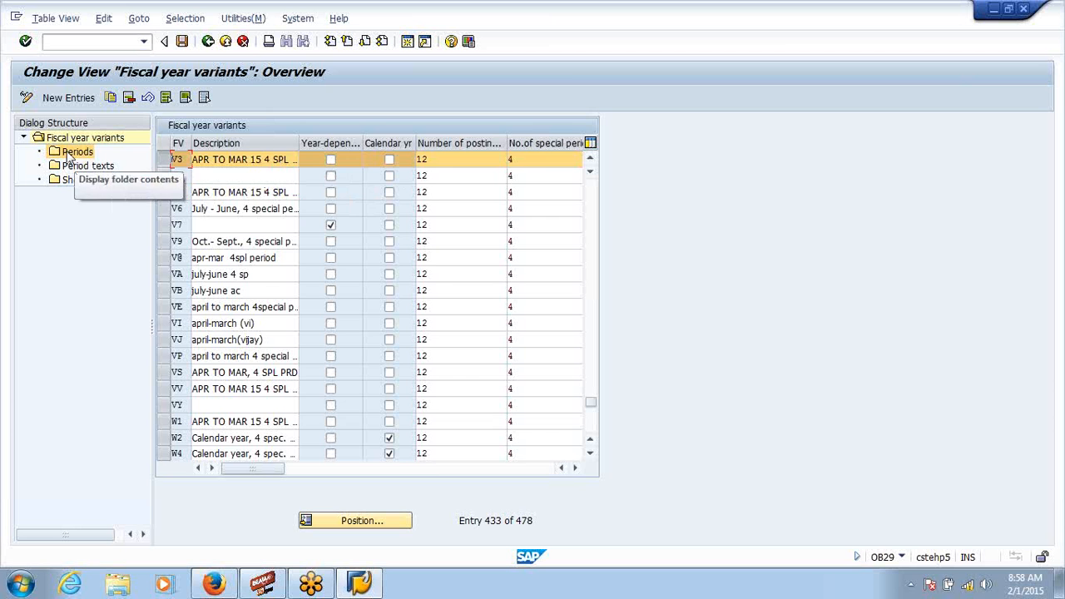
double_click(70, 156)
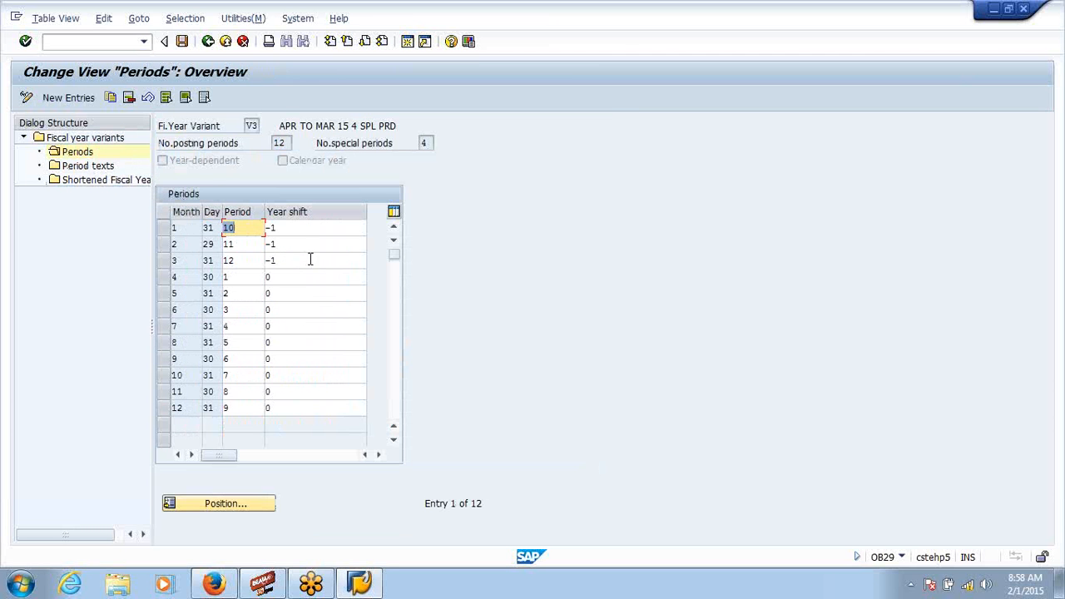
click(314, 276)
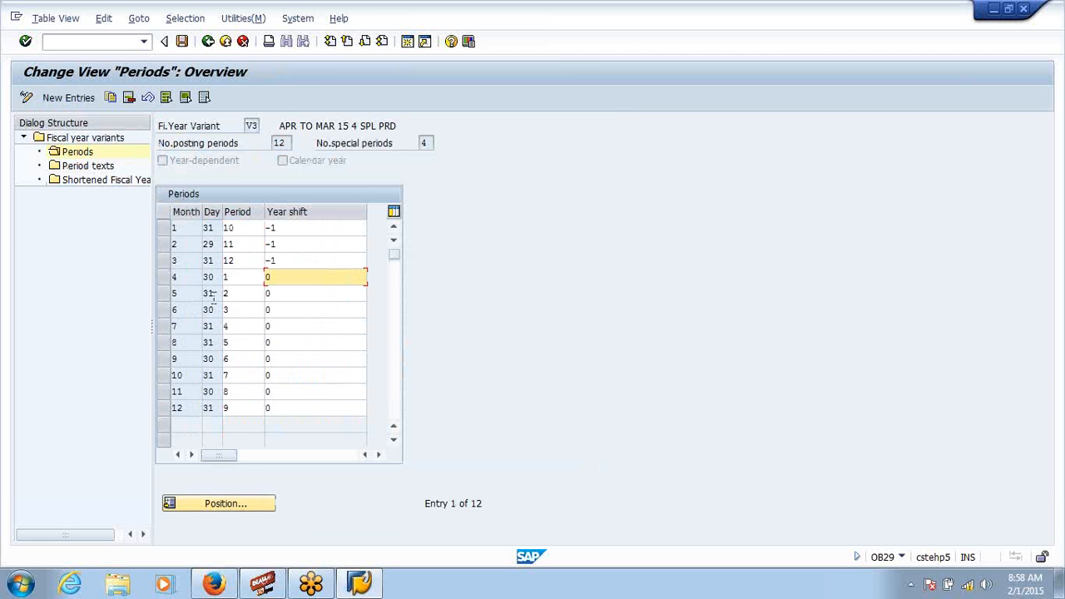
click(176, 227)
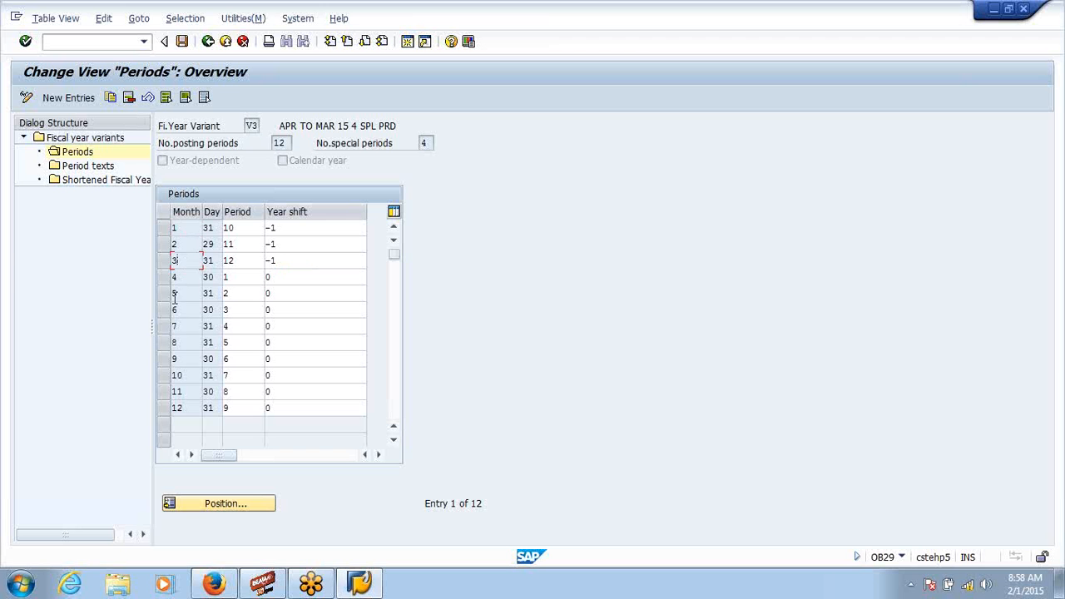
click(191, 409)
click(211, 227)
click(165, 281)
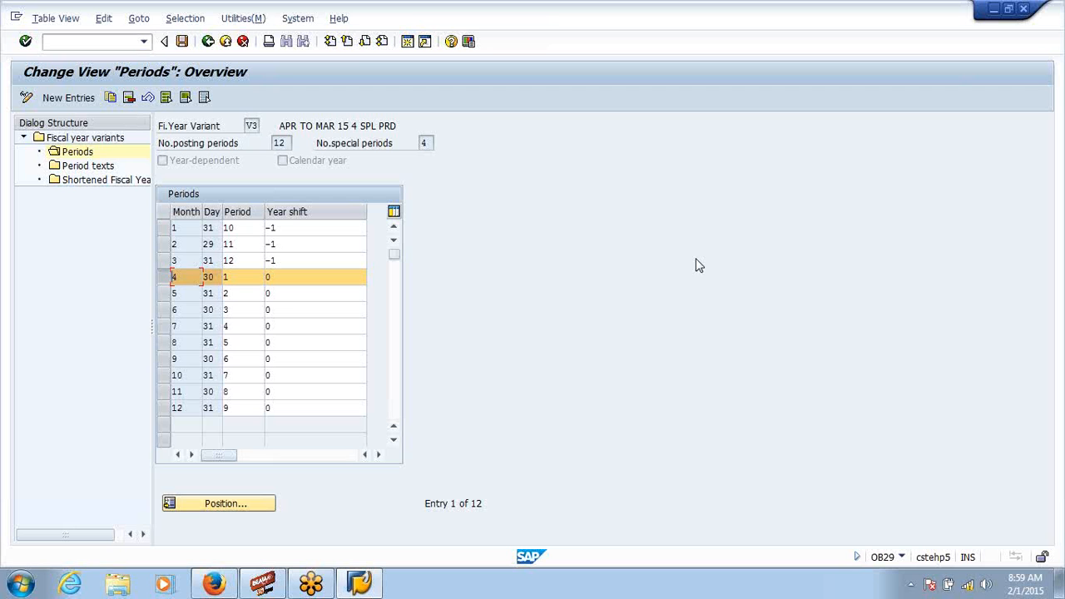
- Try a year shift of -2 for month 1 of variant V3, restore -1, and cancel the edit
click(324, 227)
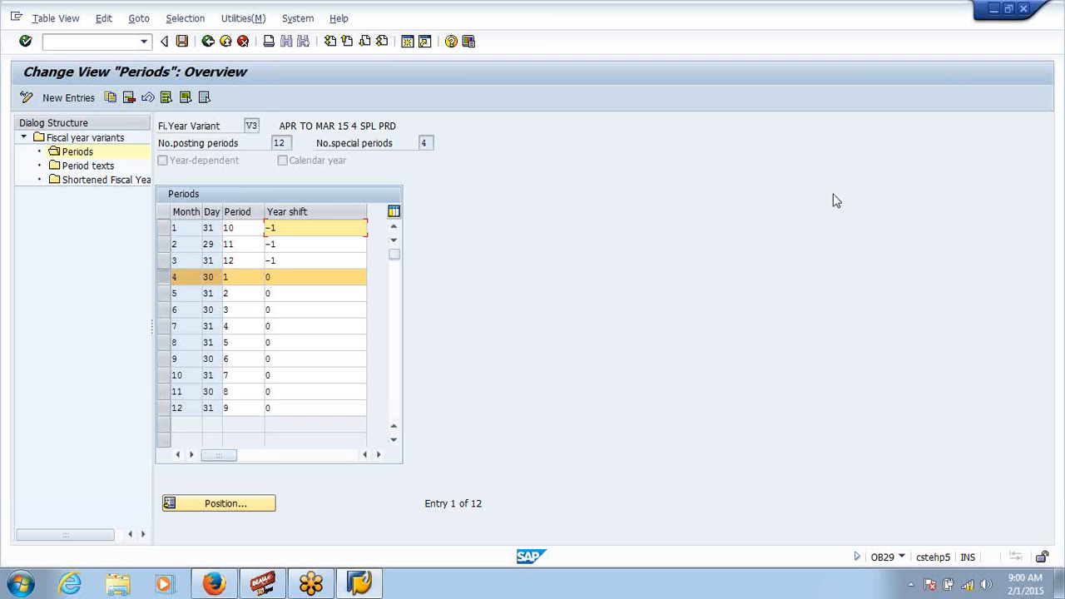
key(BackSpace)
text(2)
key(BackSpace)
text(1)
click(239, 43)
click(231, 287)
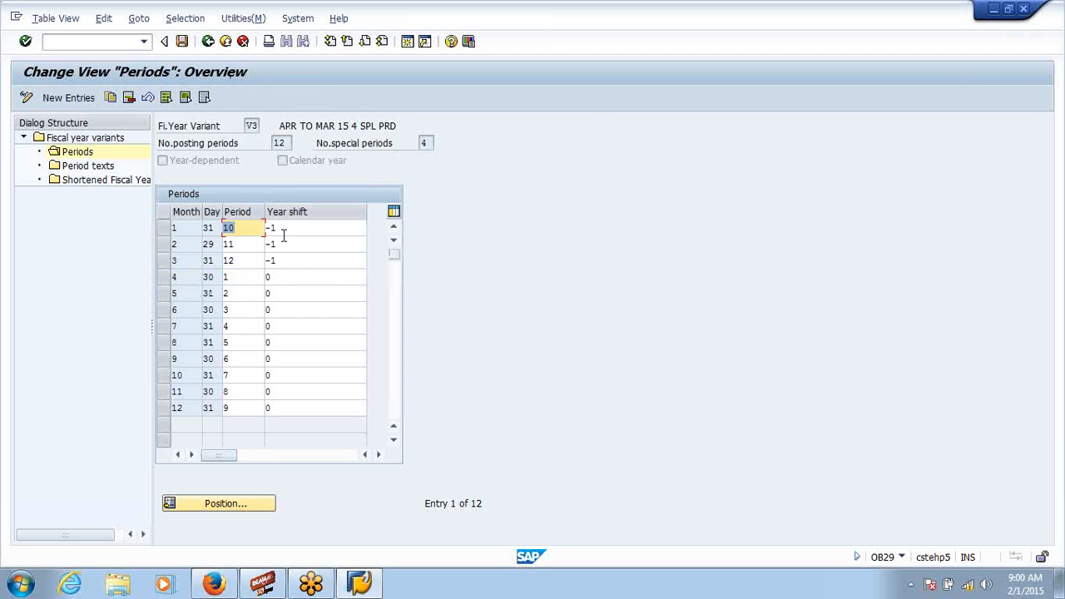
- Return to the fiscal year variant overview and position the list at K4 to examine its description
click(208, 41)
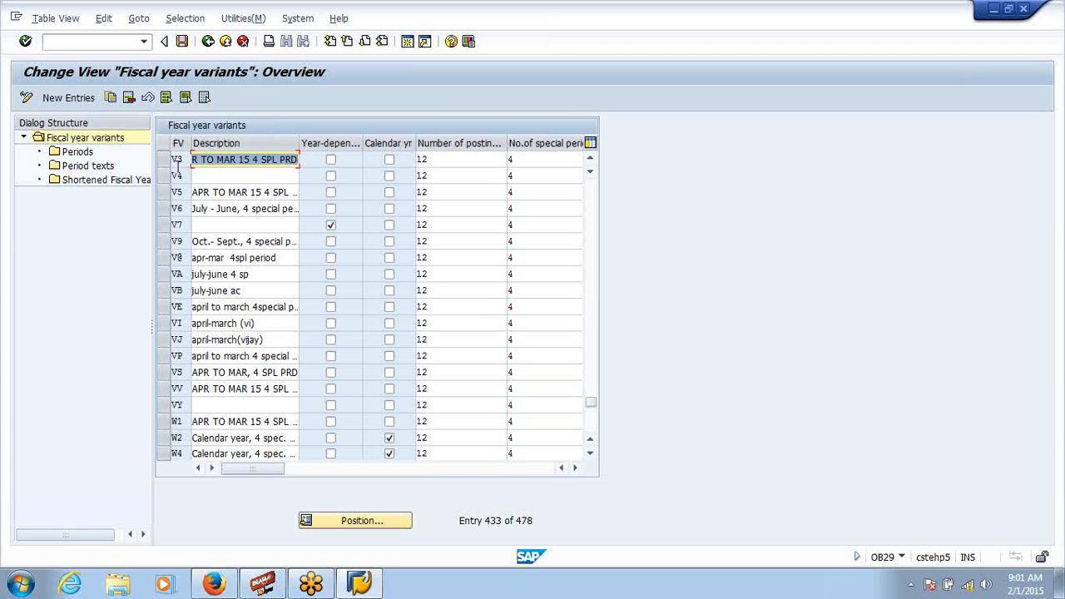
click(177, 164)
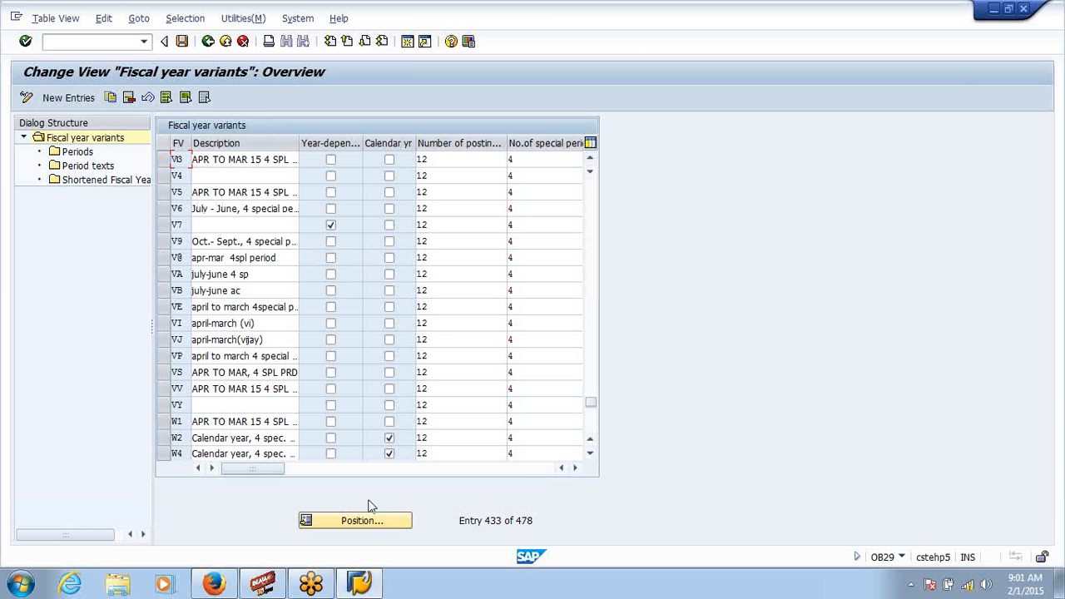
click(387, 524)
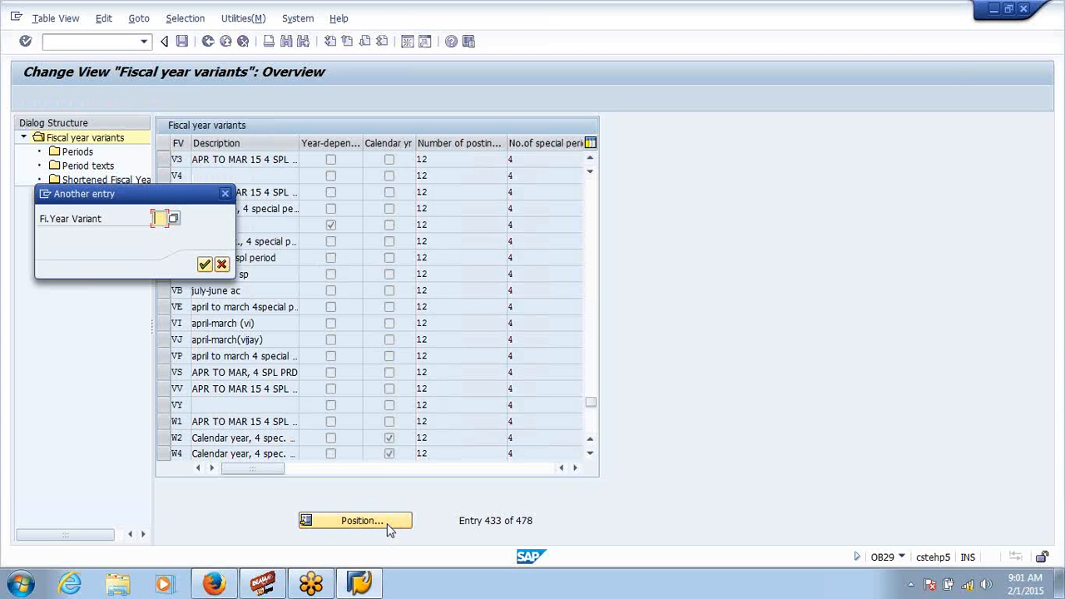
text(K4)
key(Return)
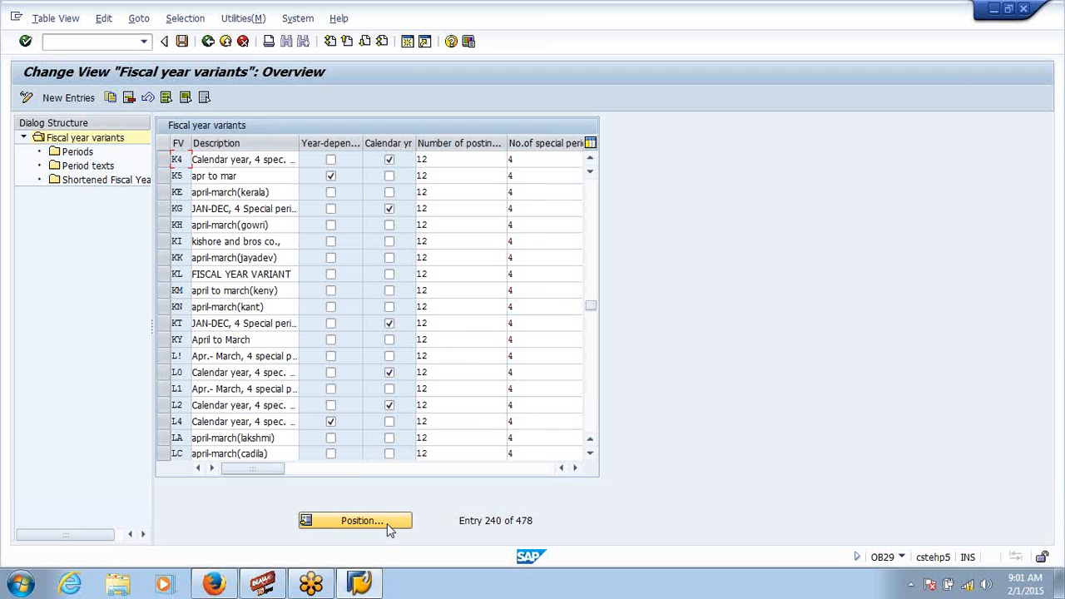
click(268, 158)
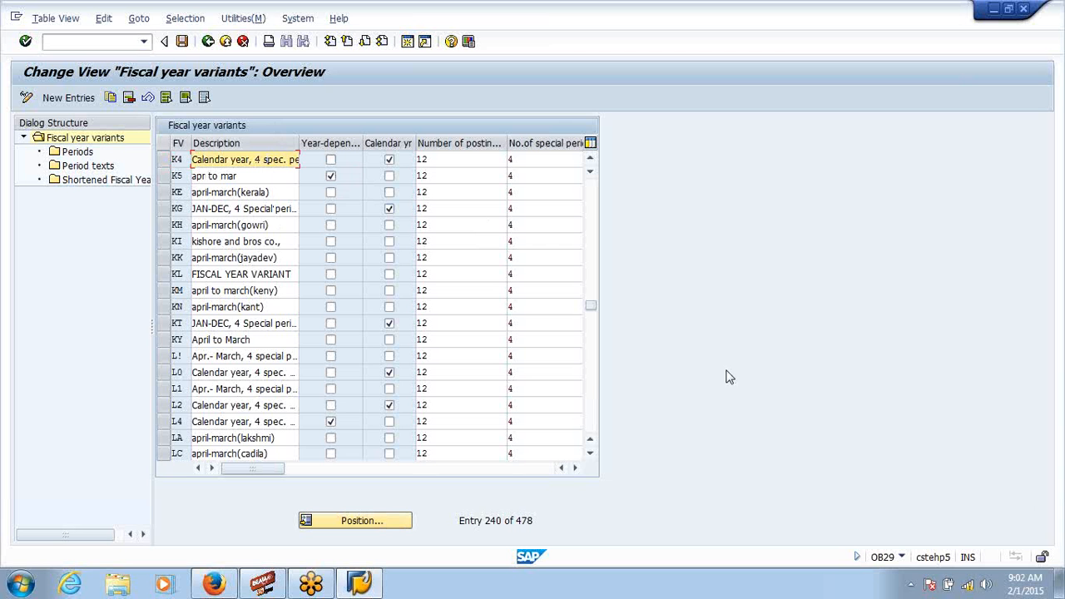
- Return to the implementation guide, reopen Maintain Fiscal Year Variant, and position the list at K4
click(208, 42)
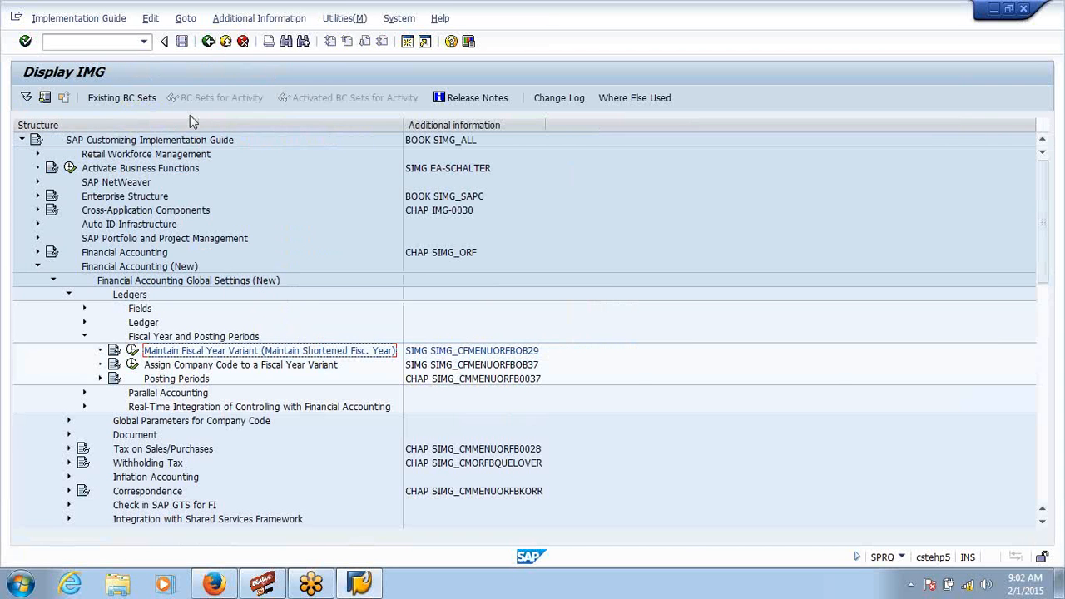
click(133, 350)
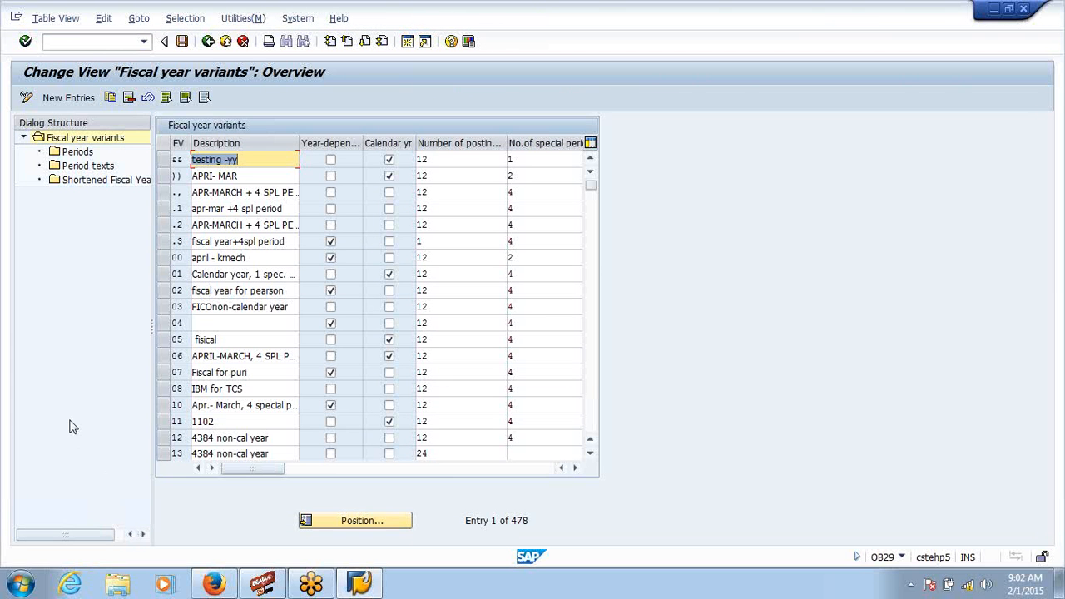
click(385, 530)
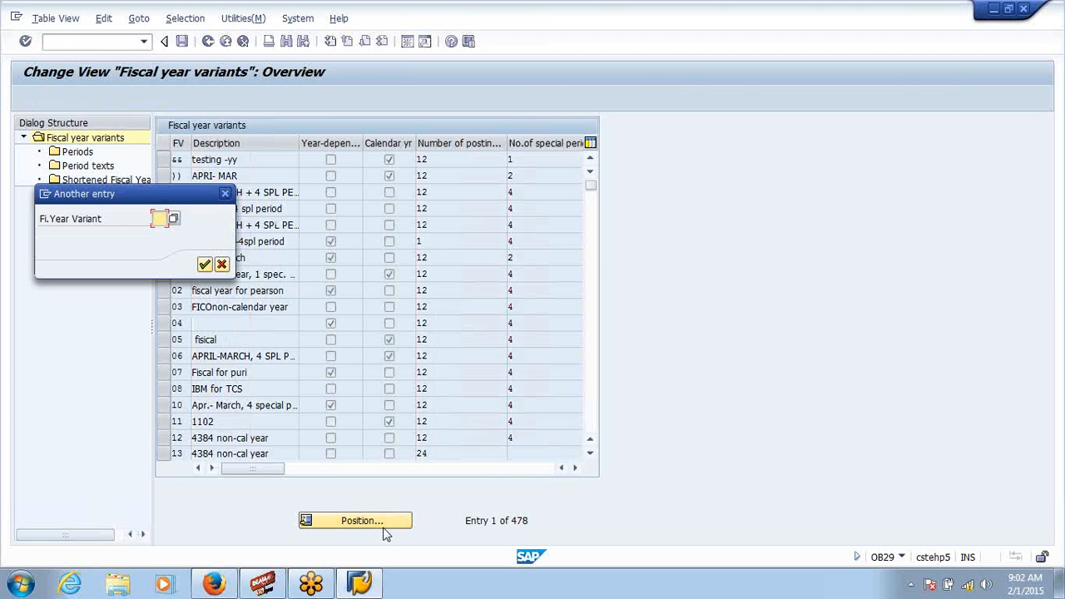
text(K4)
key(Return)
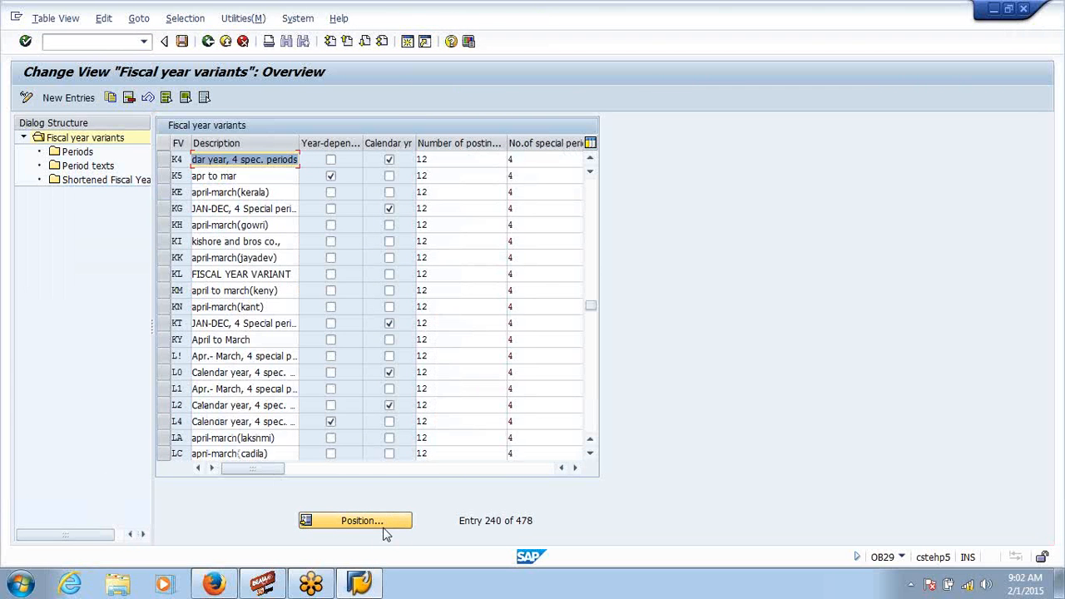
- Select fiscal year variant K4 and open its period texts
click(163, 160)
click(71, 153)
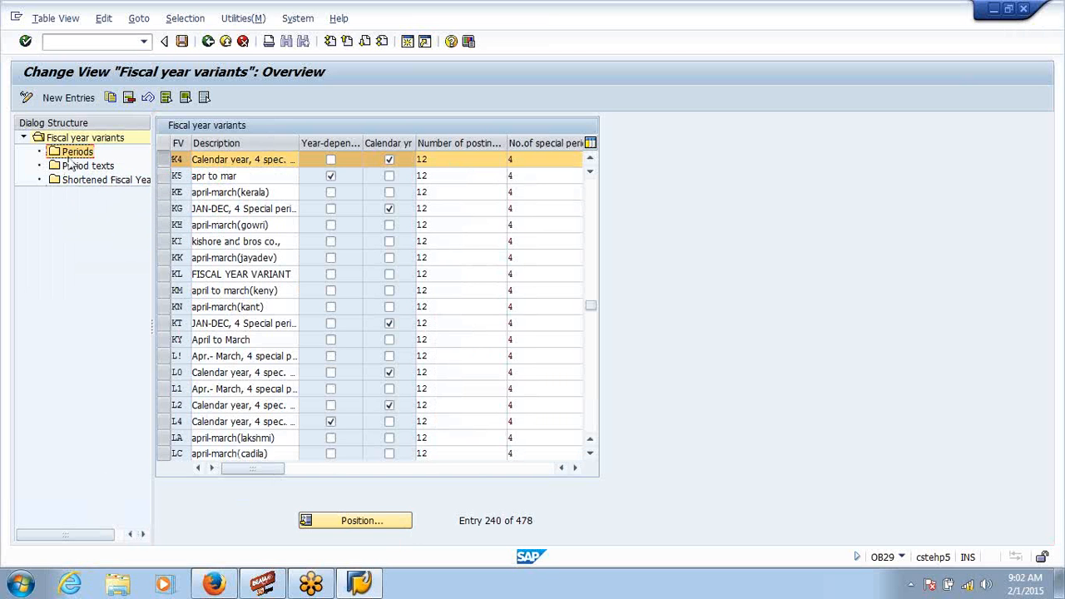
double_click(75, 167)
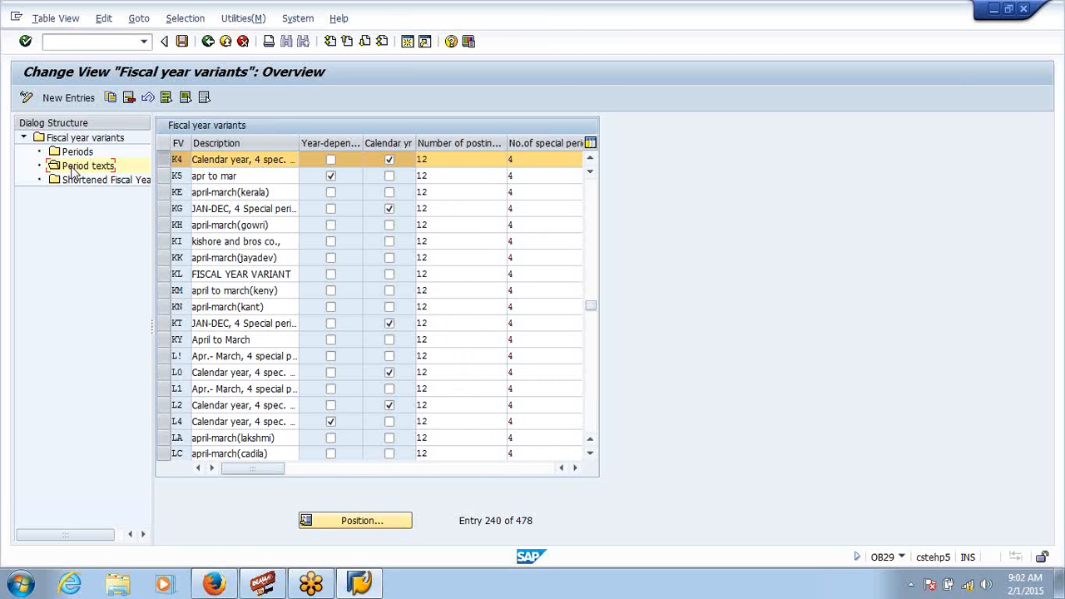
- Start new period text entries for K4, examine the Period, Txt and Text fields, and leave without entering anything
click(68, 98)
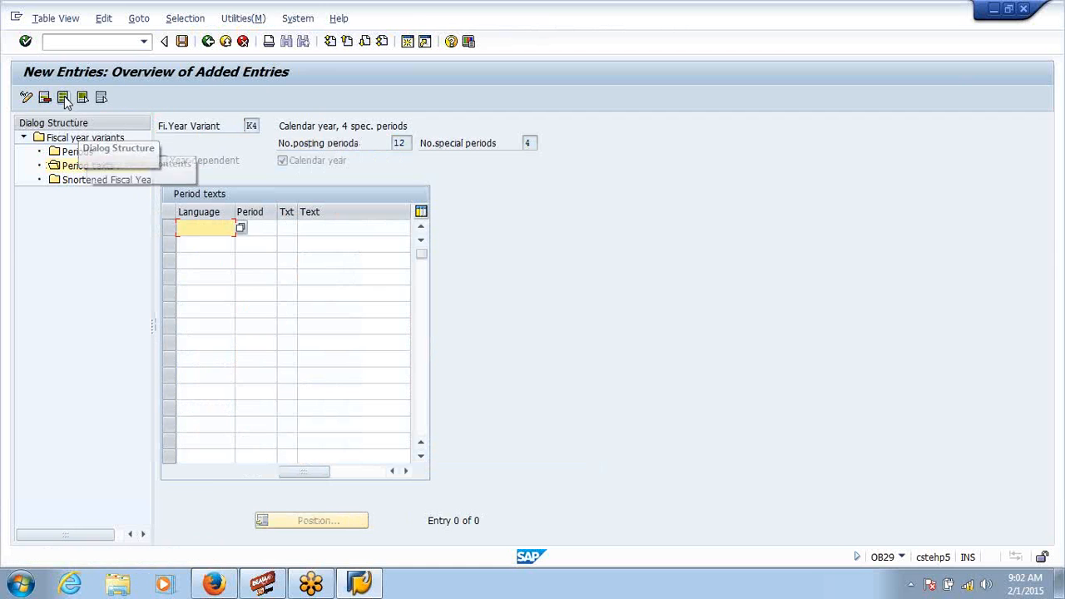
click(257, 230)
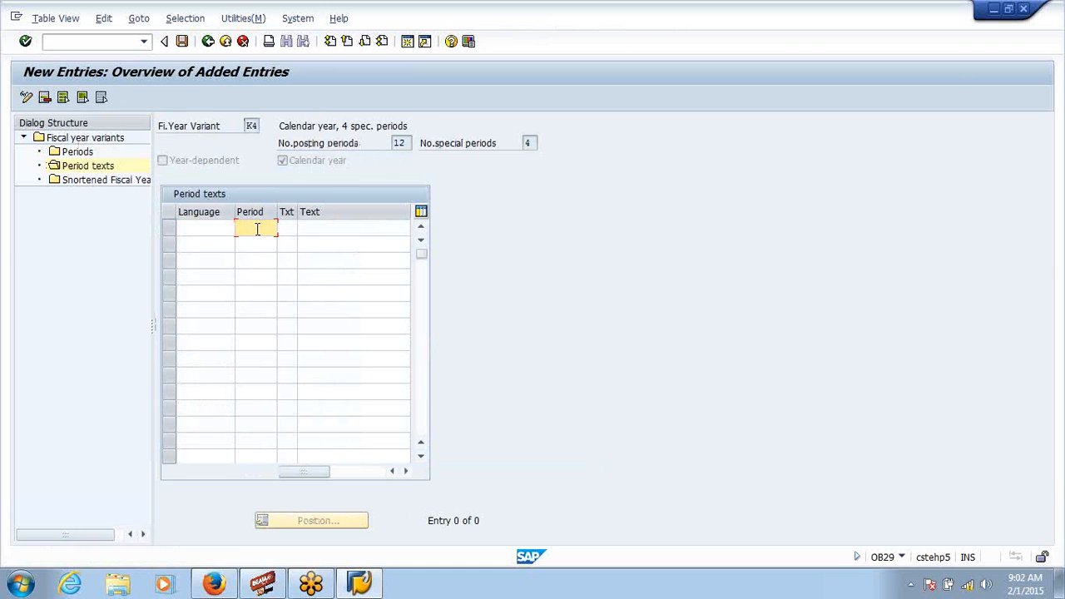
click(282, 226)
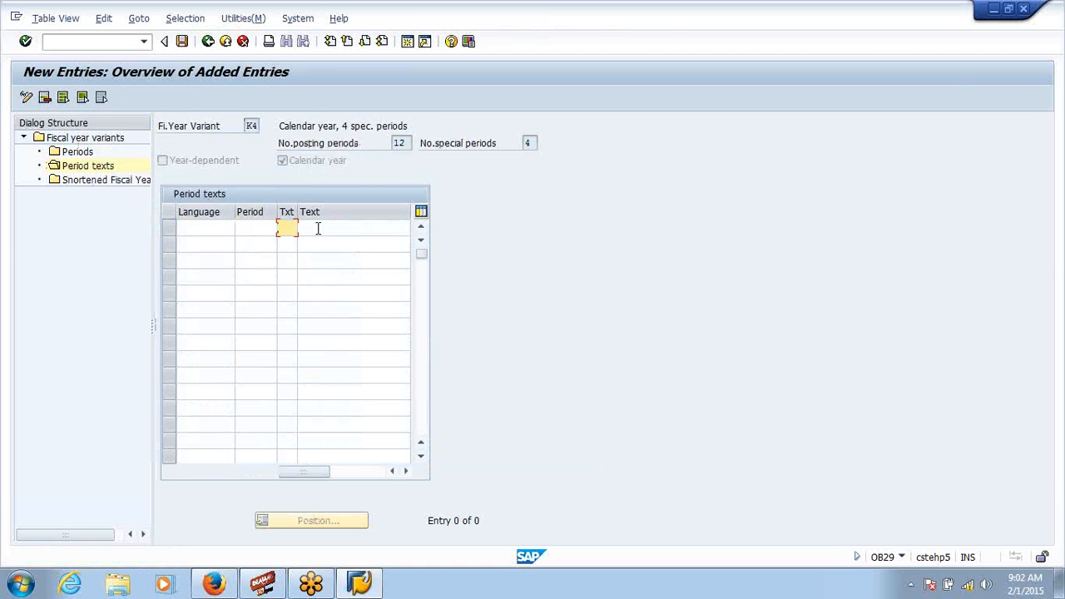
click(318, 229)
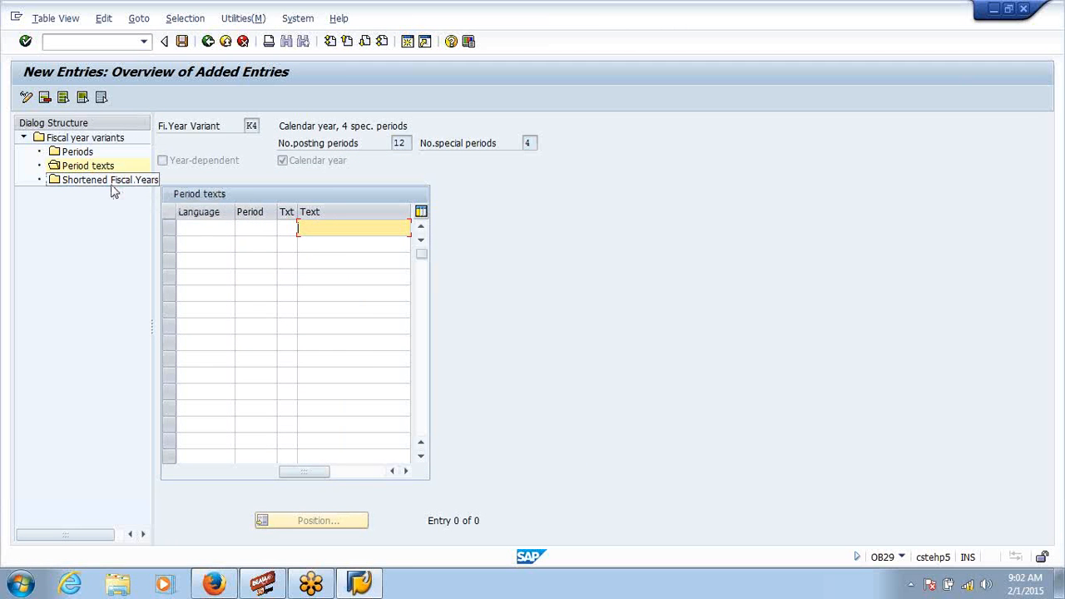
click(206, 42)
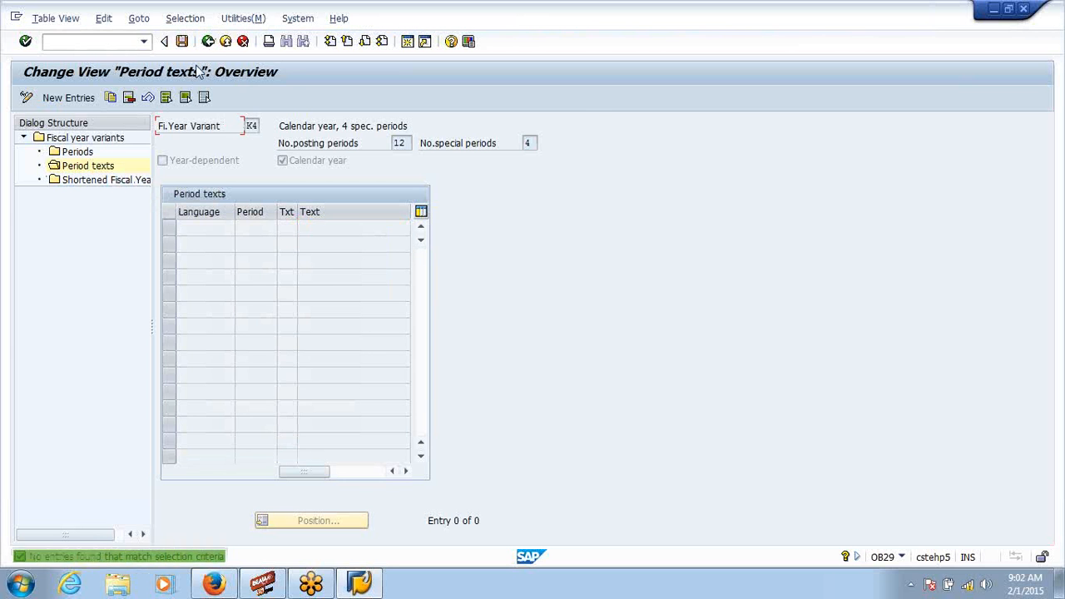
- Return to the fiscal year variants overview, select K4 and try to open its shortened fiscal years
click(208, 41)
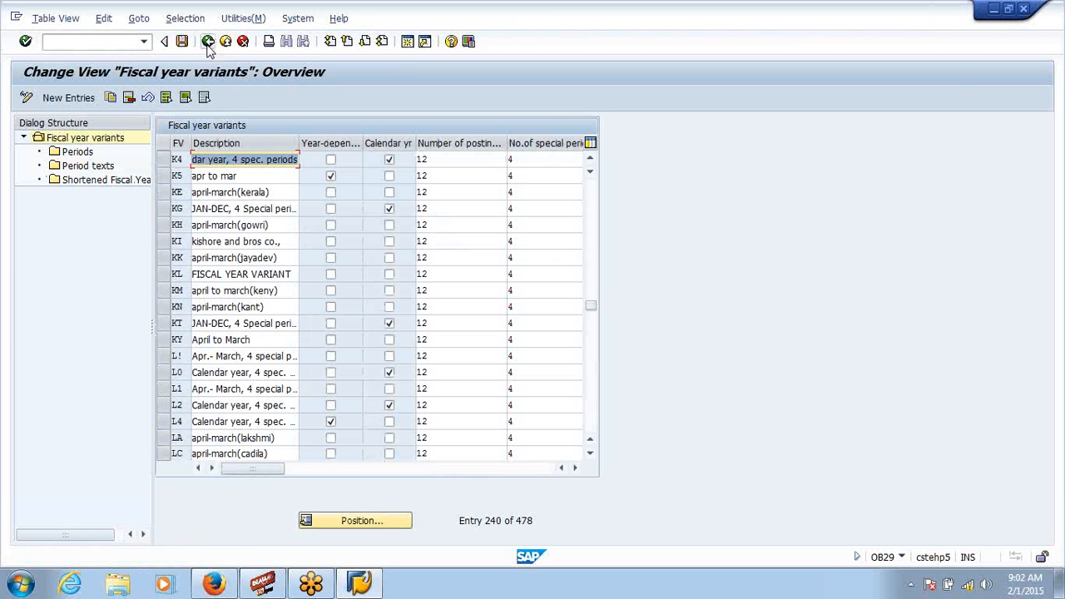
click(101, 185)
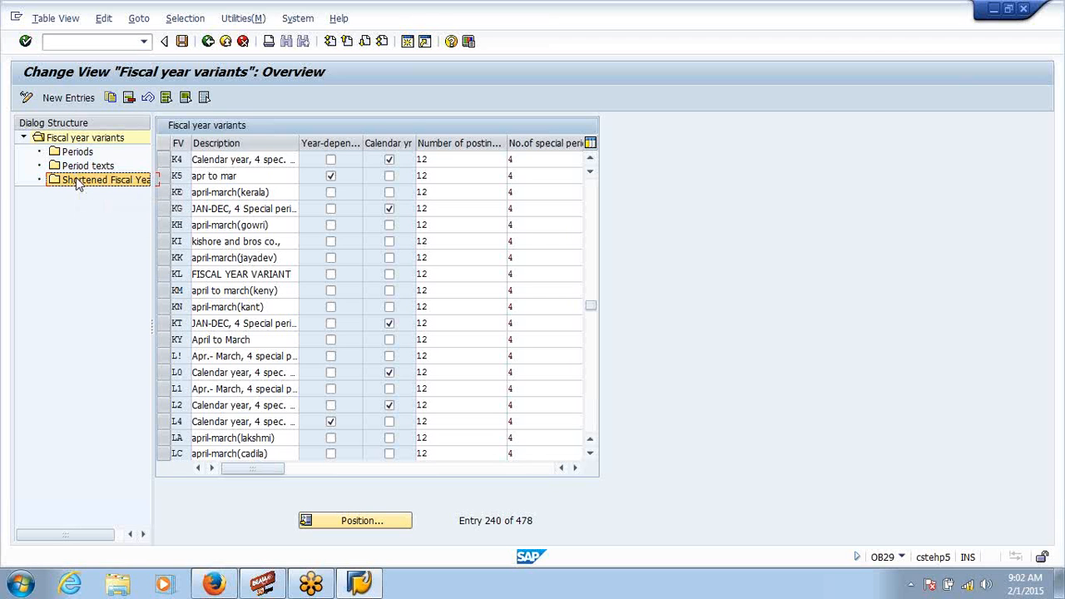
double_click(75, 179)
click(164, 160)
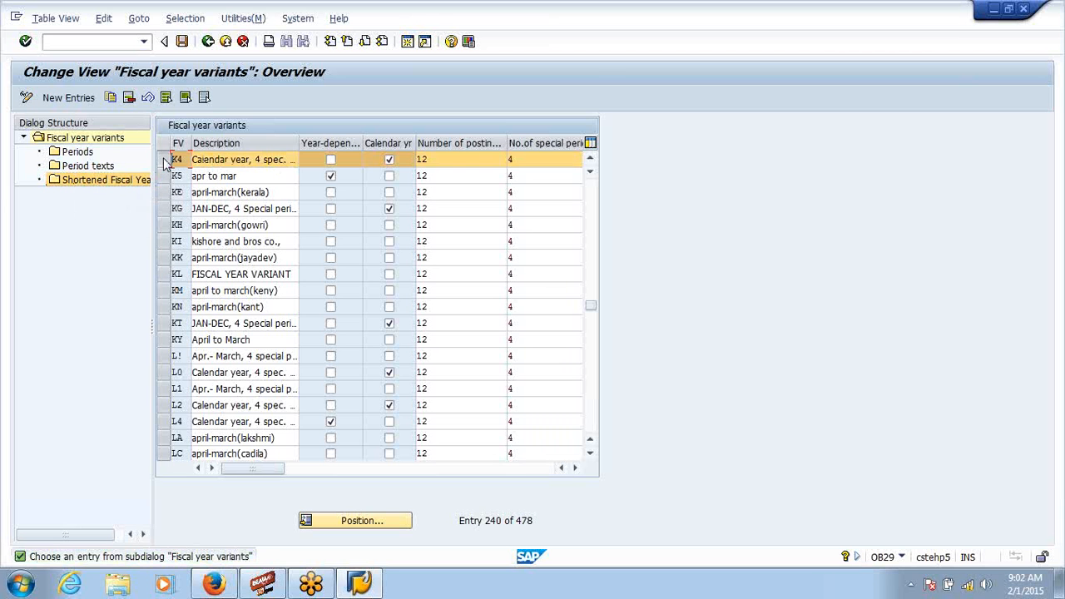
double_click(123, 183)
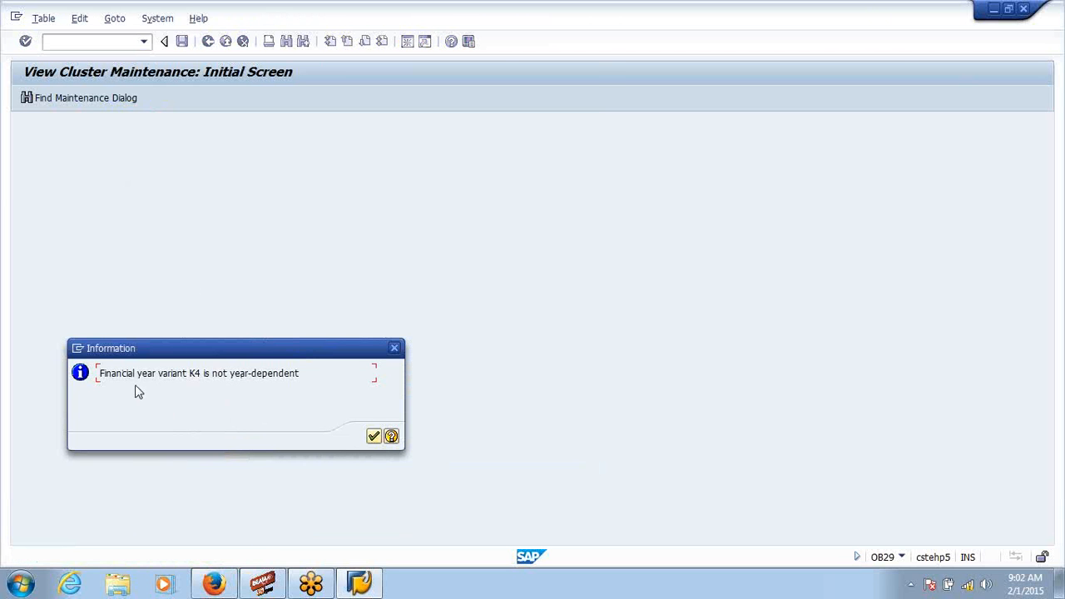
click(395, 348)
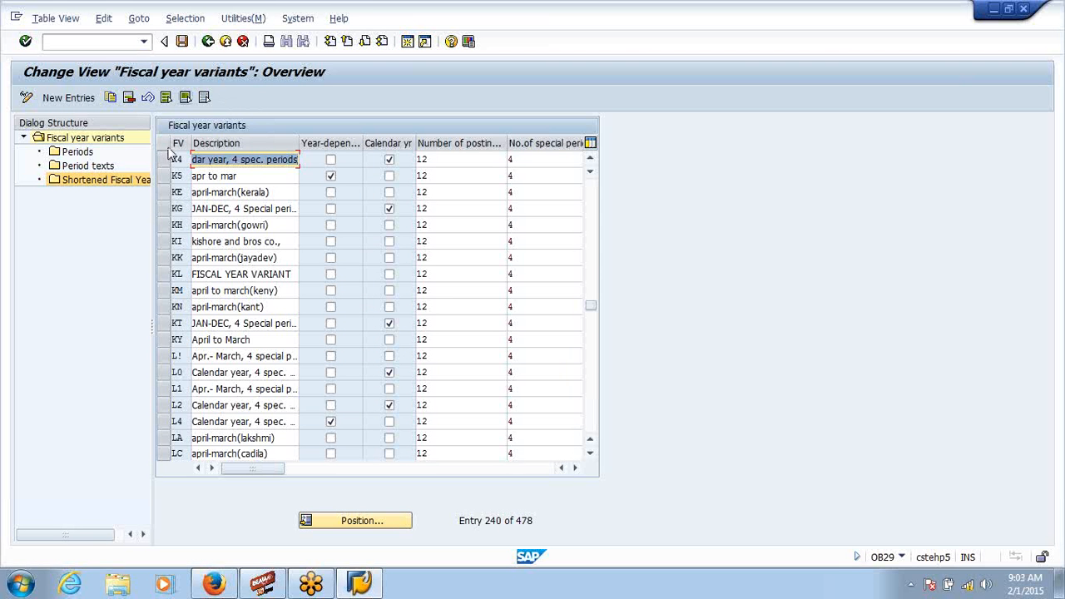
click(163, 161)
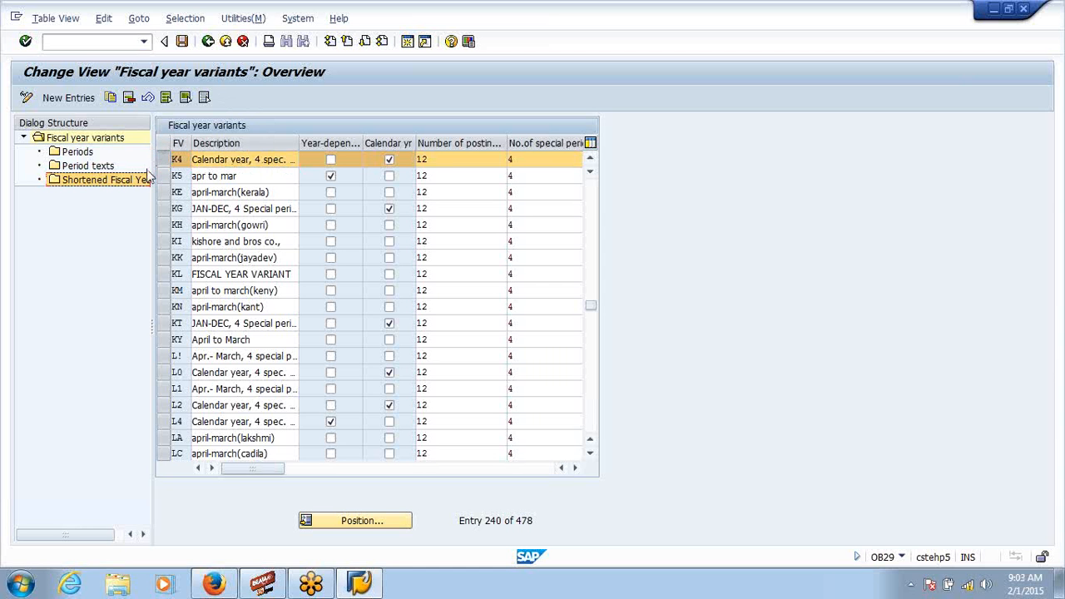
- Return to the implementation guide, open Assign Company Code to a Fiscal Year Variant, and position the list at company code ASGE
click(208, 41)
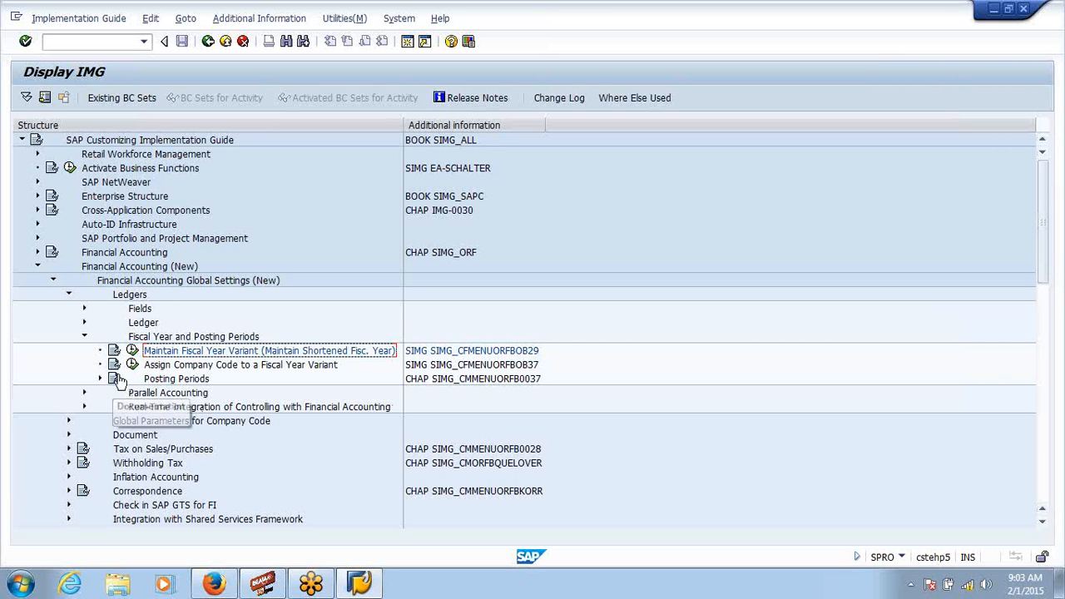
click(163, 369)
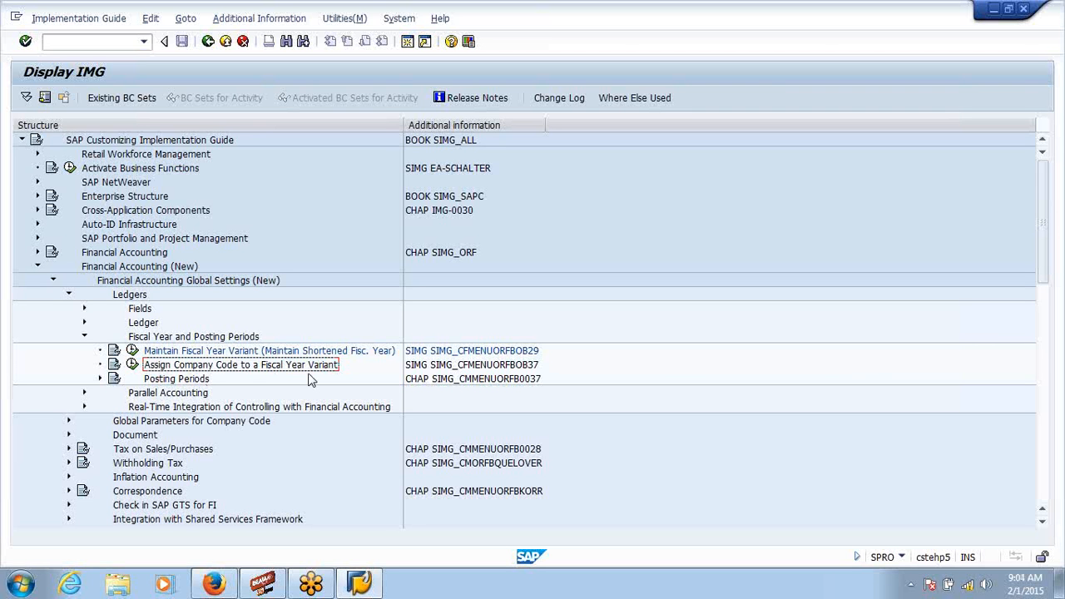
click(135, 366)
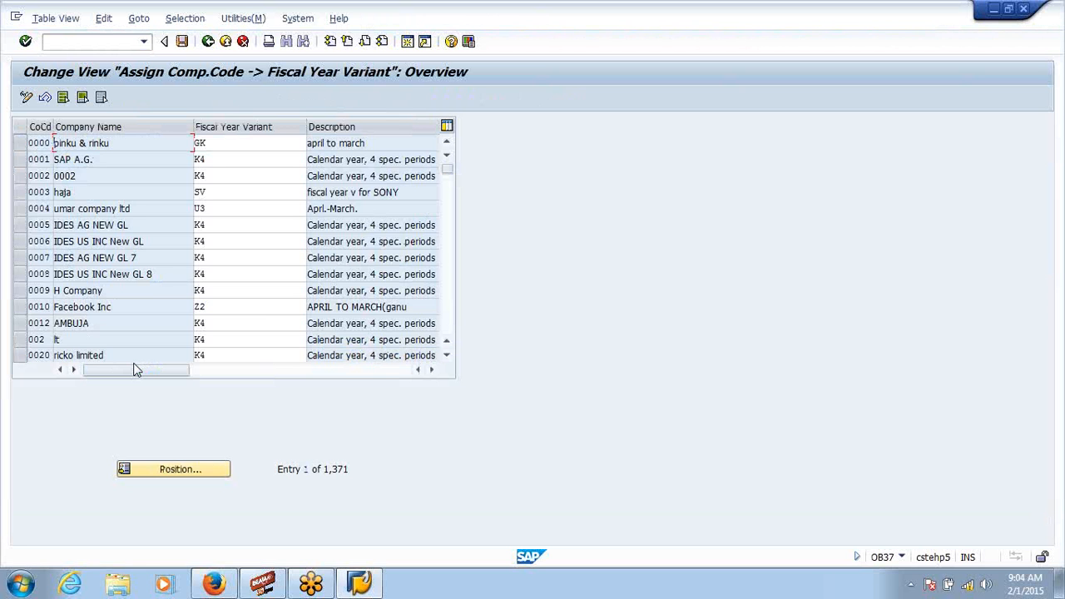
click(162, 471)
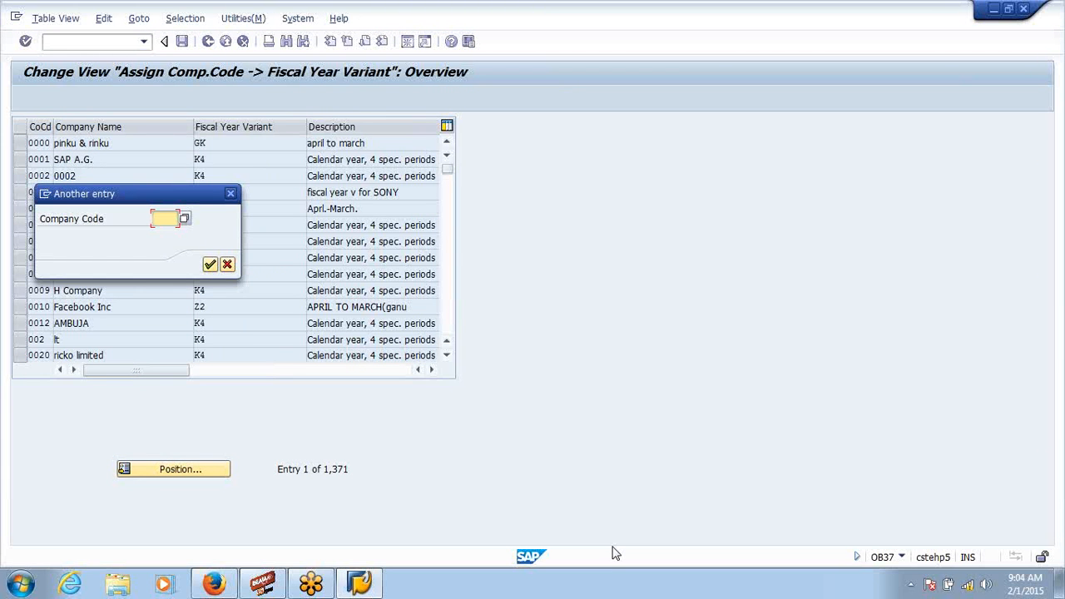
text(asge)
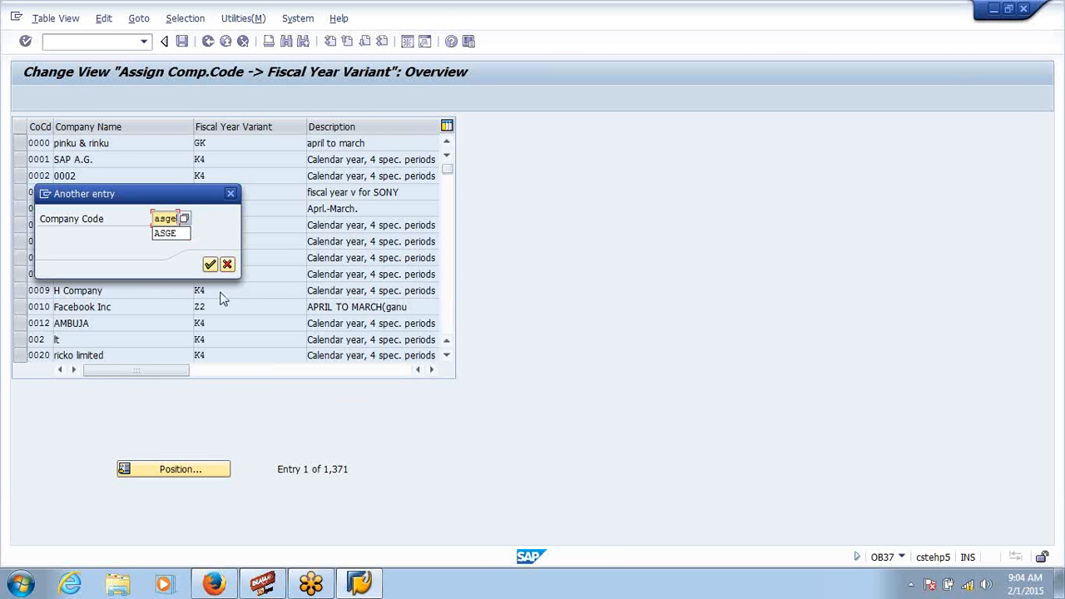
click(169, 235)
click(210, 264)
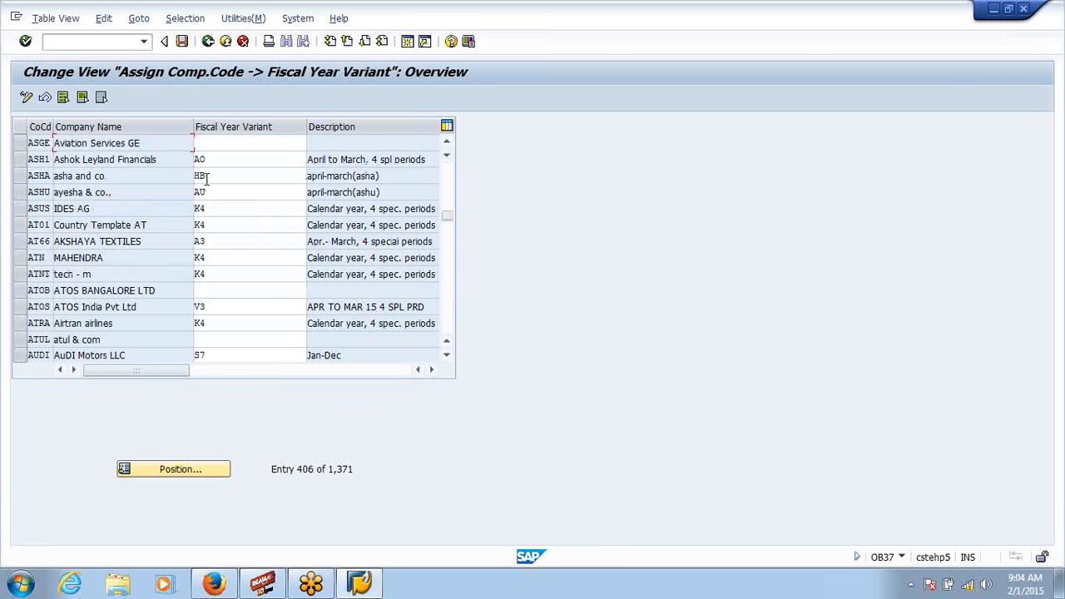
- Assign fiscal year variant K4 to company code ASGE, accepting the warnings about company codes without variants
click(218, 143)
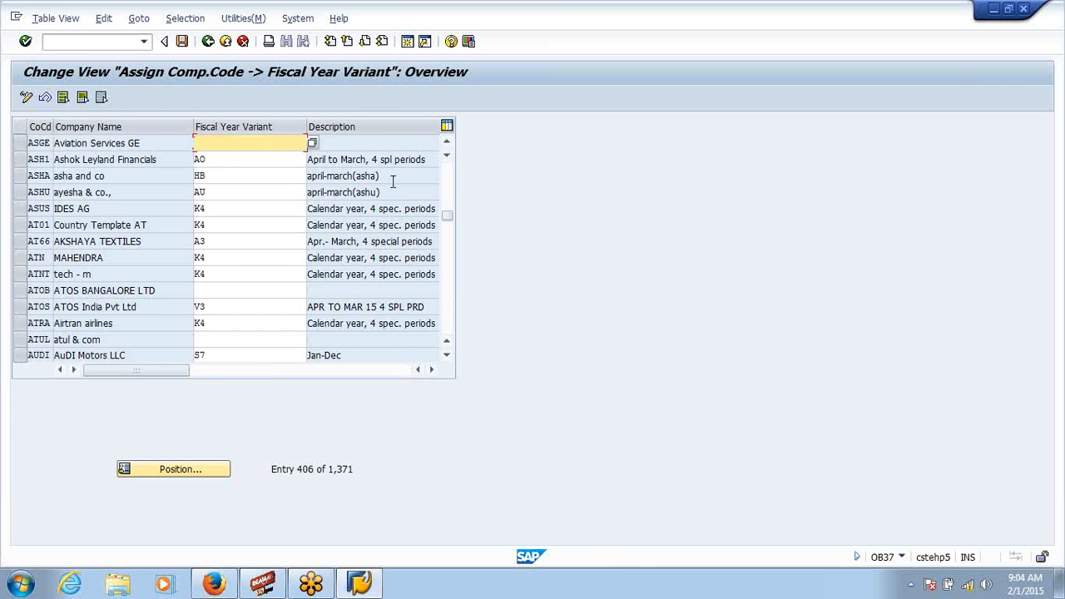
text(K)
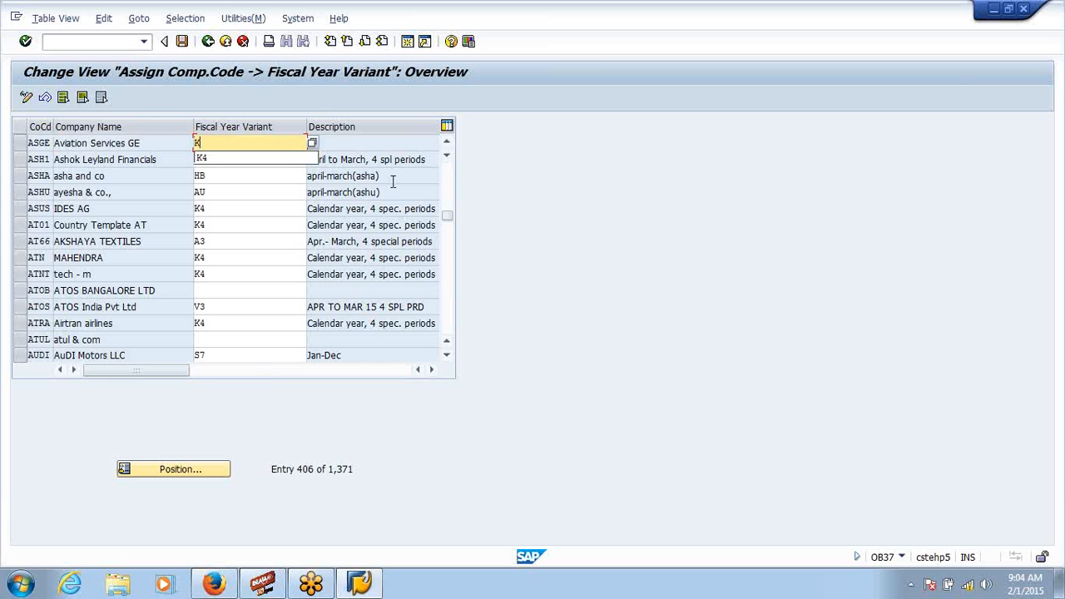
text(4)
key(Return)
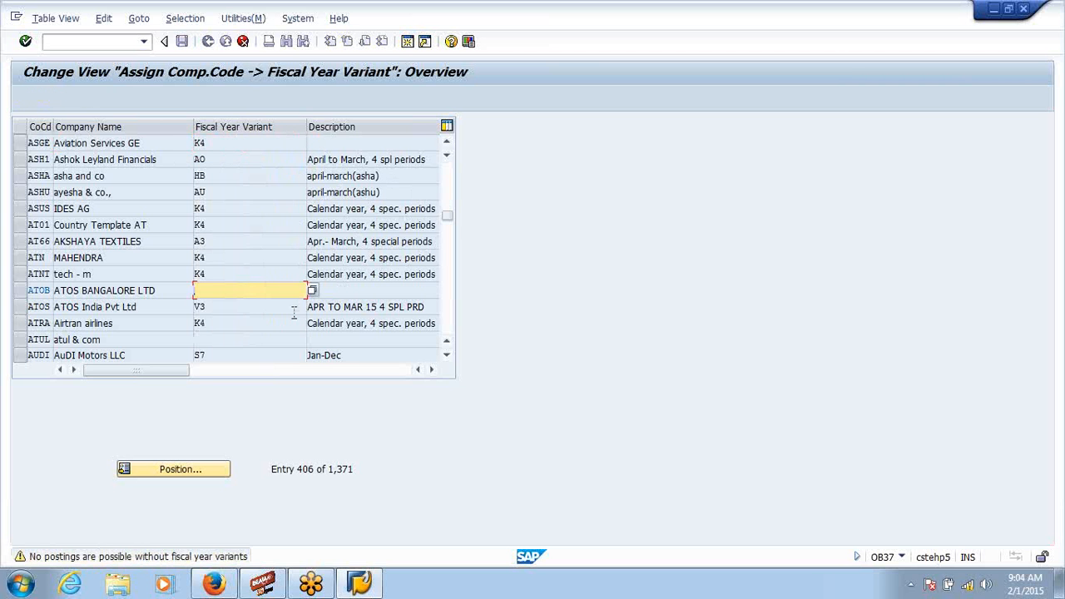
click(221, 143)
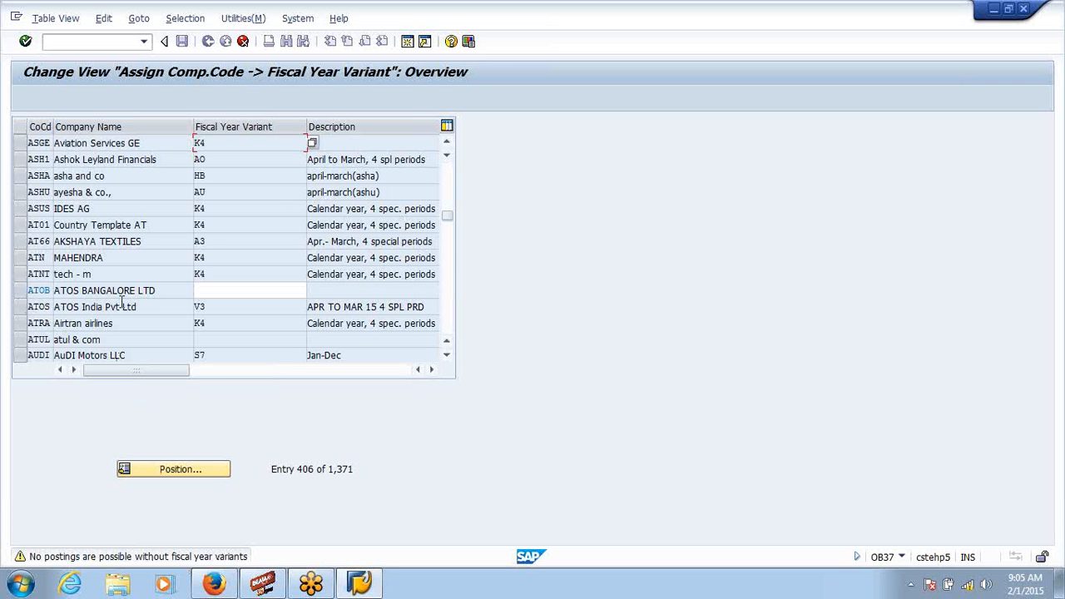
key(Return)
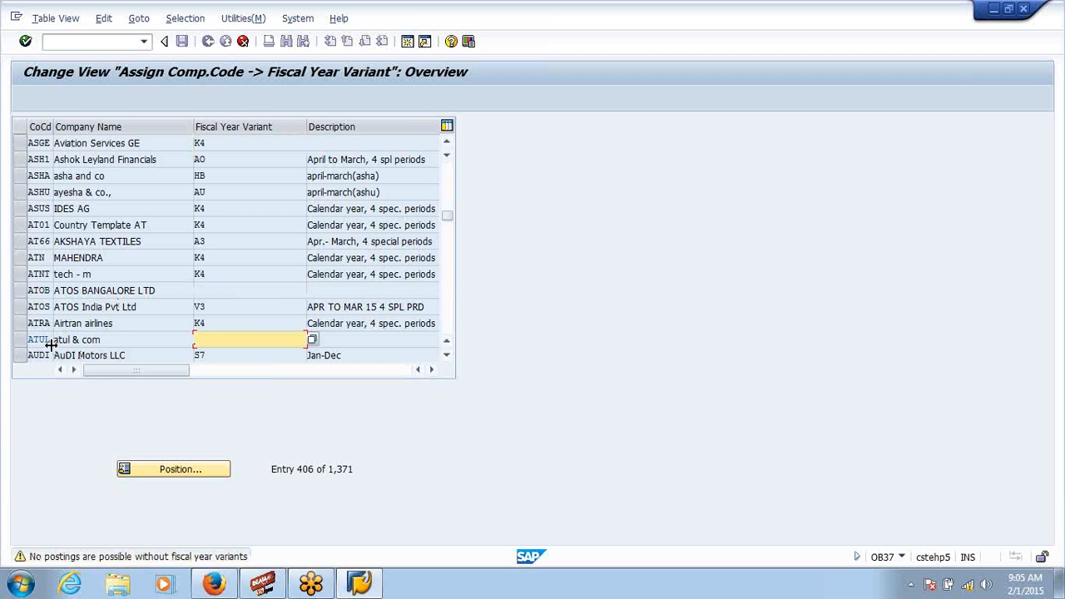
key(Return)
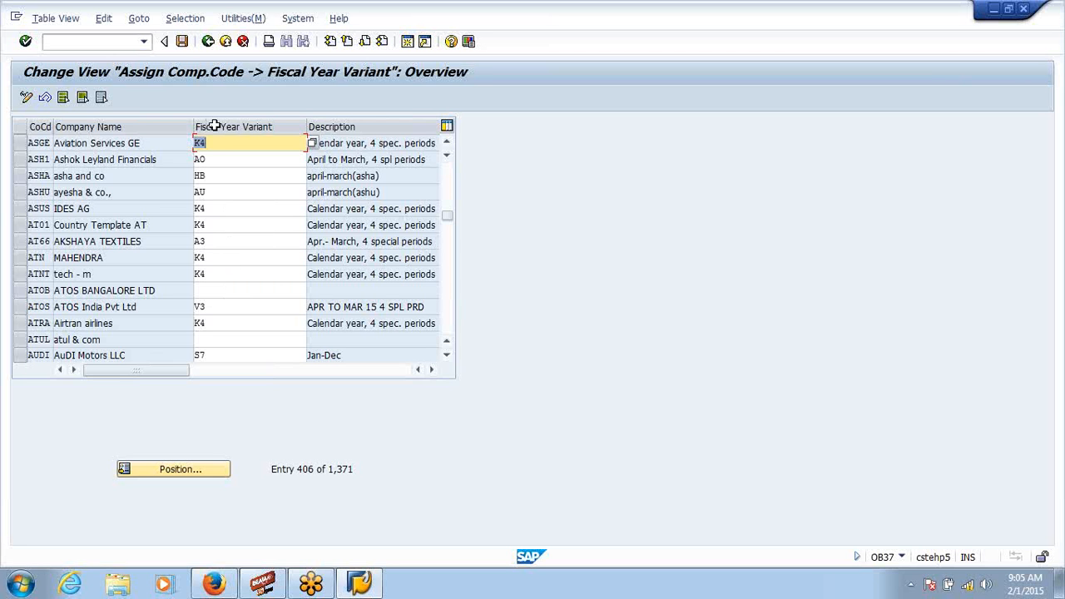
- Save the ASGE fiscal year variant assignment in customizing request CSTK903350 and return to the implementation guide
click(182, 41)
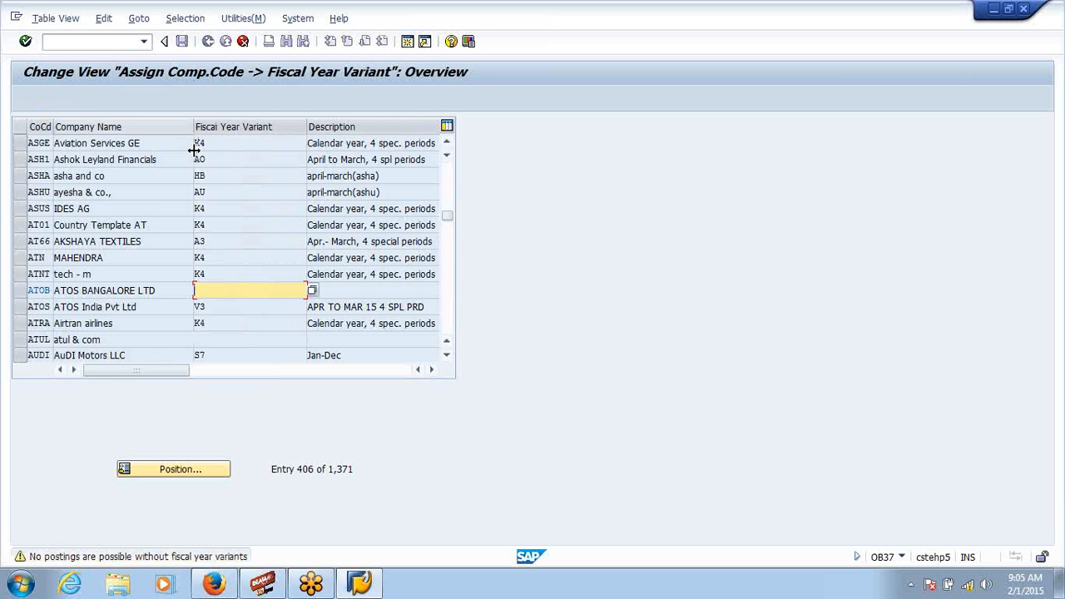
key(Return)
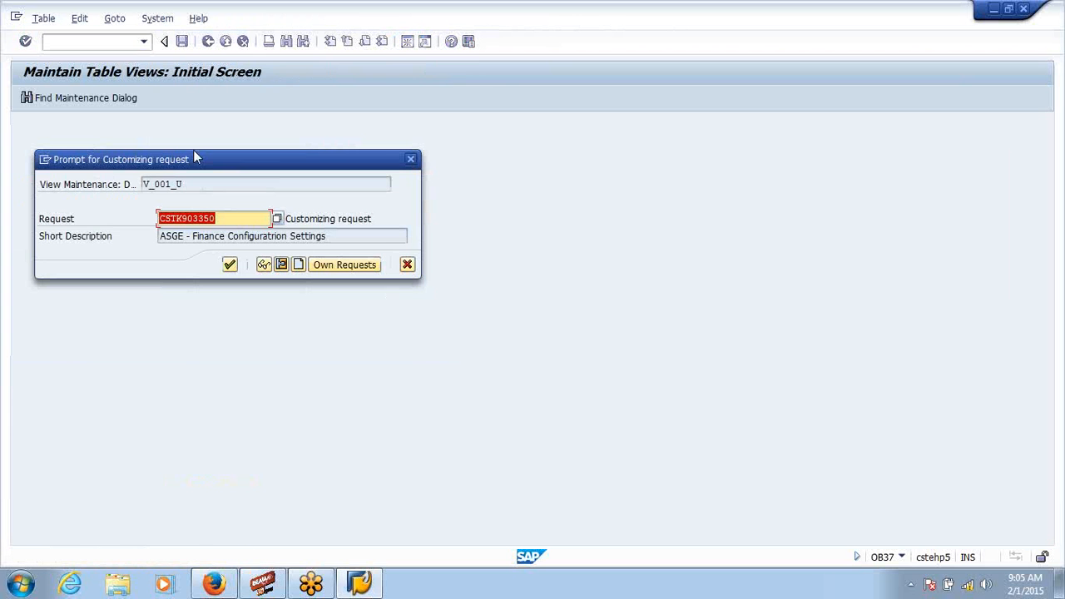
click(229, 265)
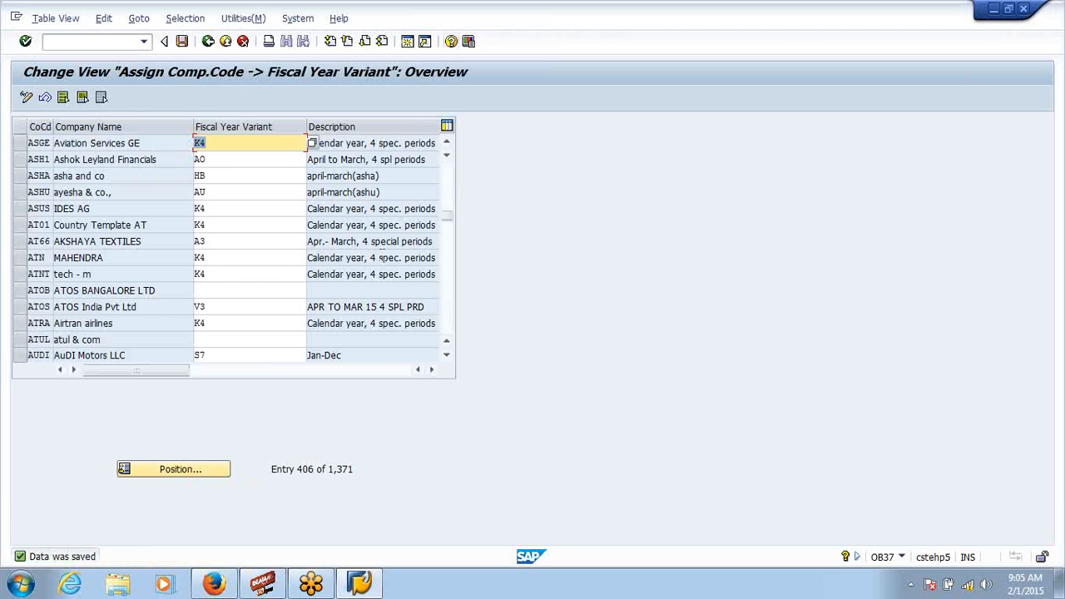
click(209, 42)
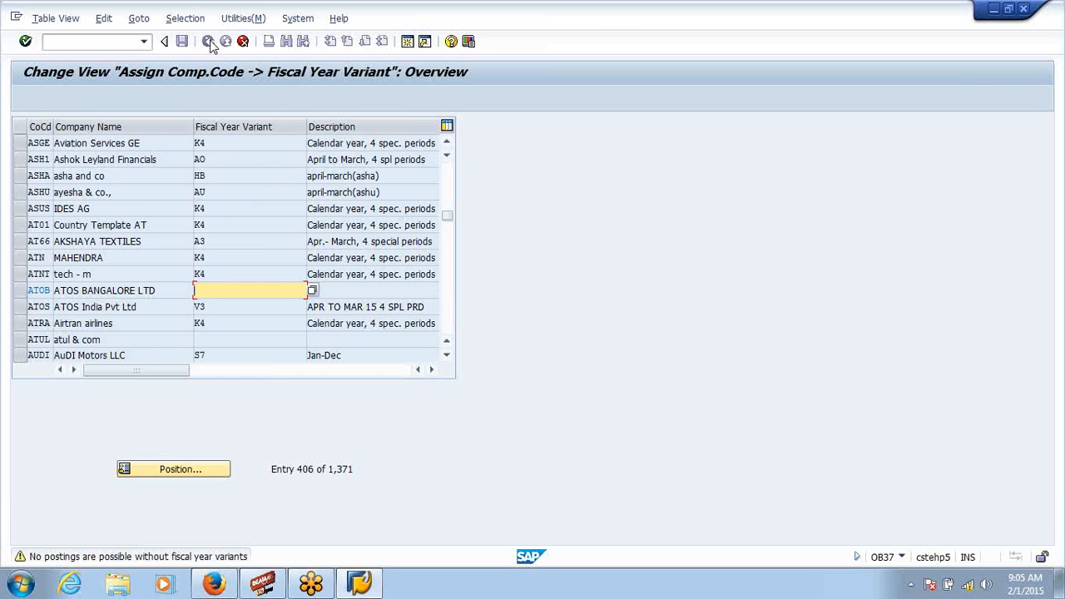
click(209, 41)
click(209, 42)
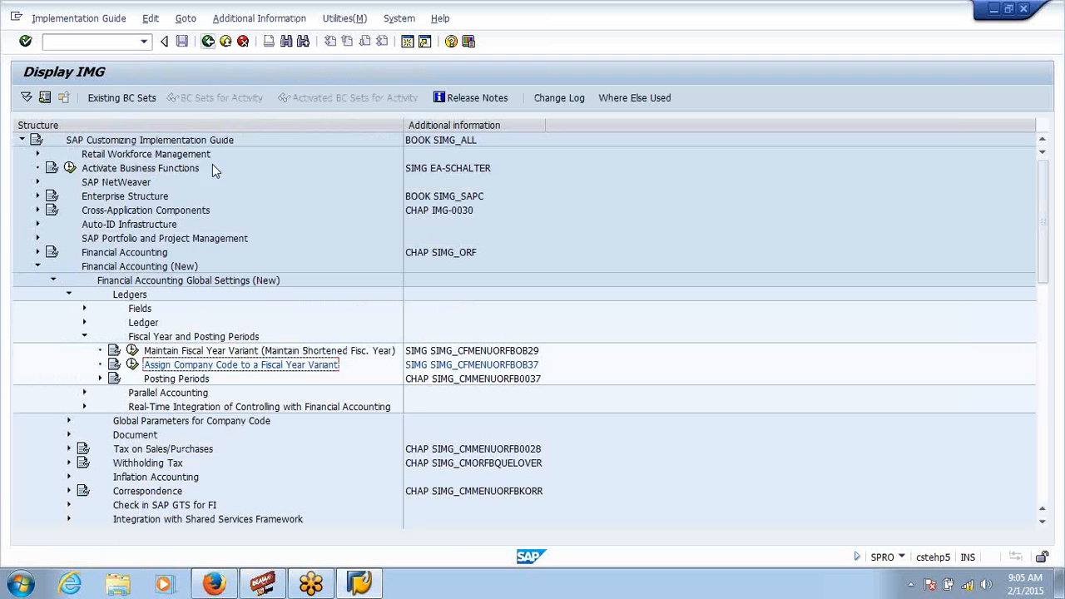
- Expand Posting Periods under Fiscal Year and Posting Periods, review its activities, and open Define Variants for Open Posting Periods
click(153, 381)
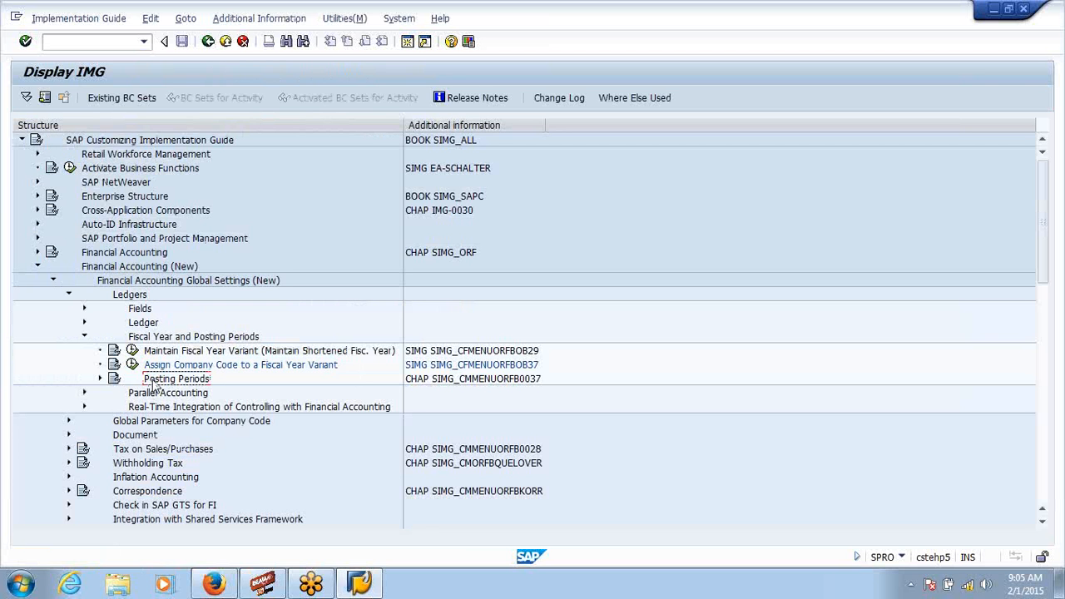
click(99, 379)
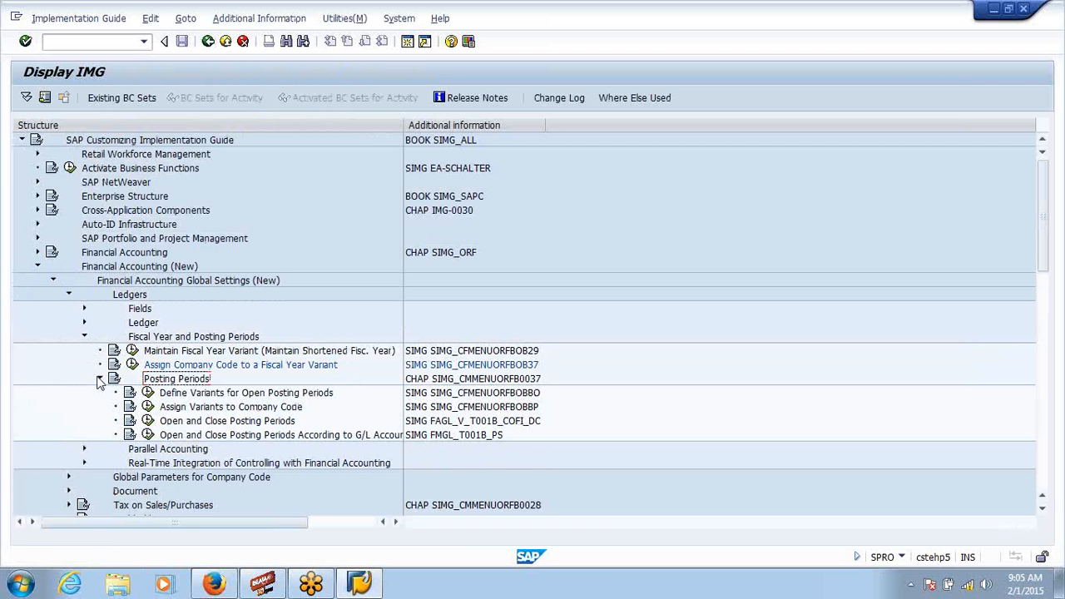
click(198, 395)
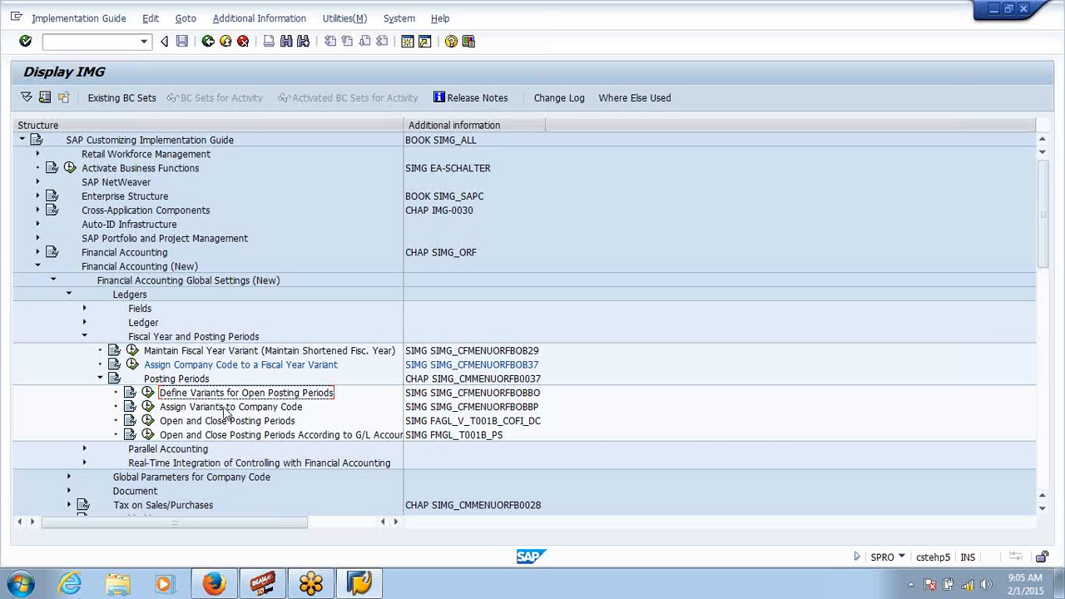
click(225, 409)
click(218, 424)
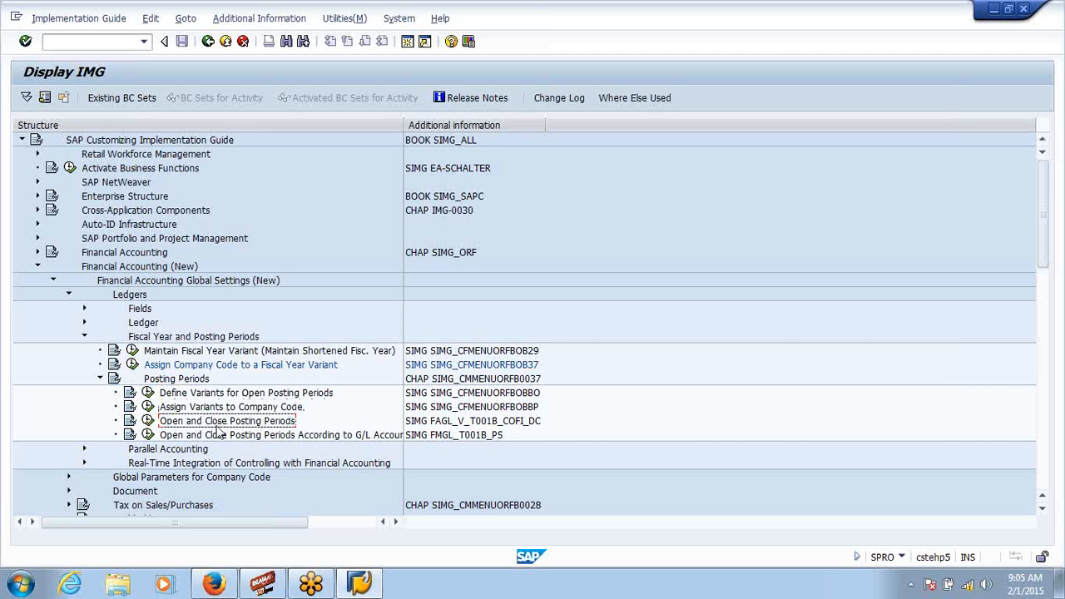
click(219, 394)
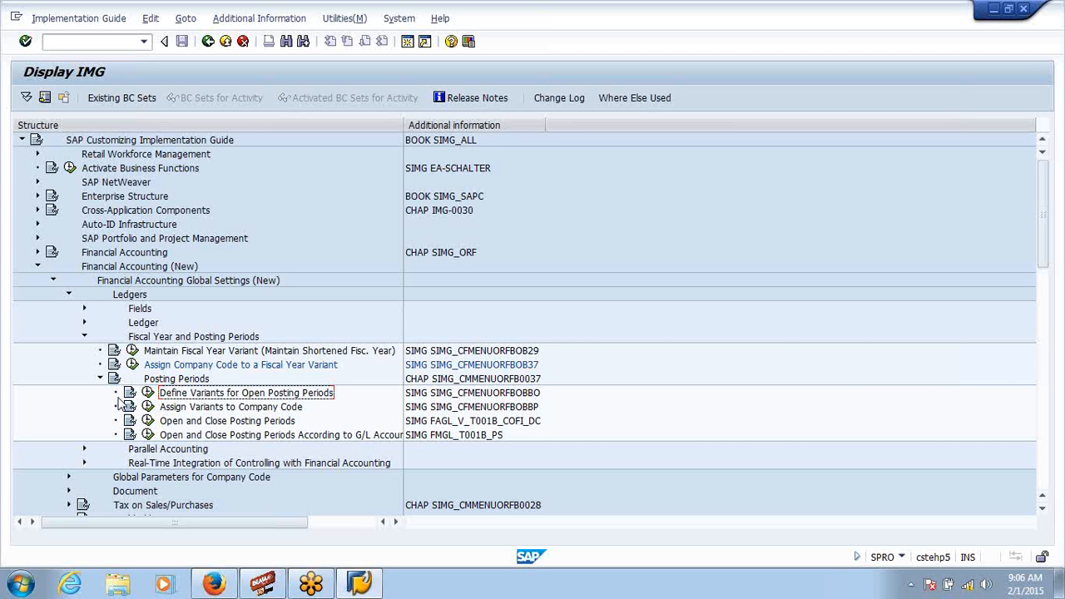
click(148, 394)
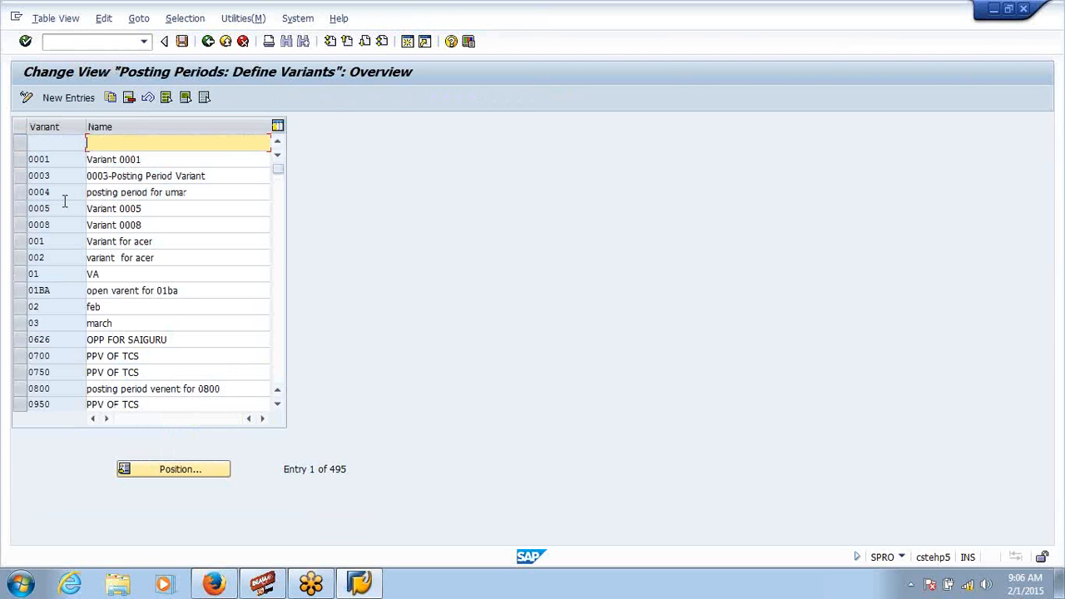
- Start a new posting period variant entry with the variant code ASGE
click(62, 96)
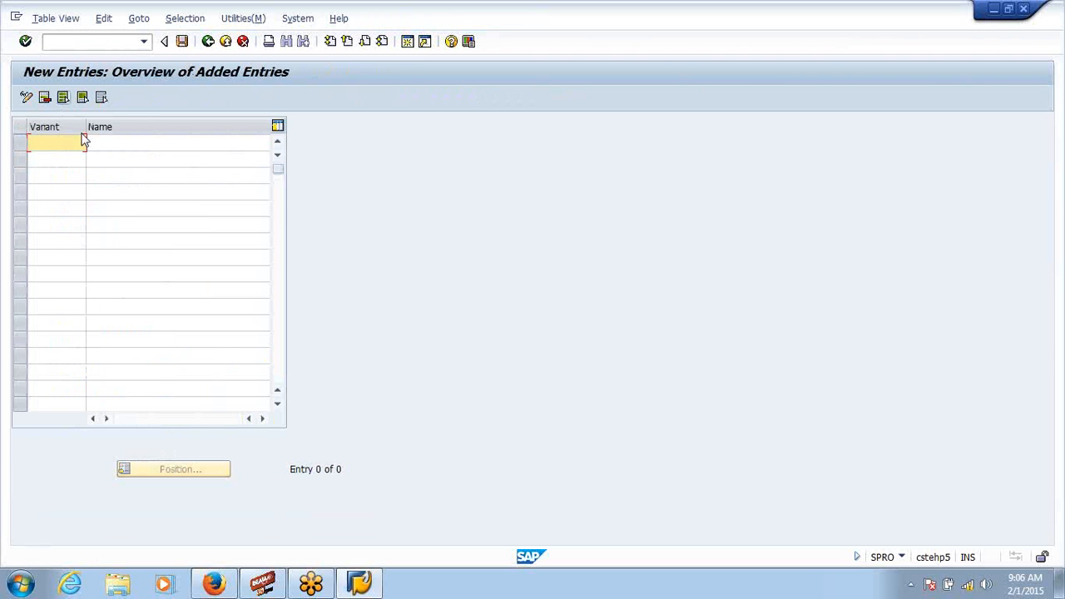
text(ASGE)
key(BackSpace)
key(BackSpace)
key(BackSpace)
key(BackSpace)
text(ASGE)
- Name the new ASGE posting period variant "POSTING PERIOD VARIANT for ASGE"
click(161, 145)
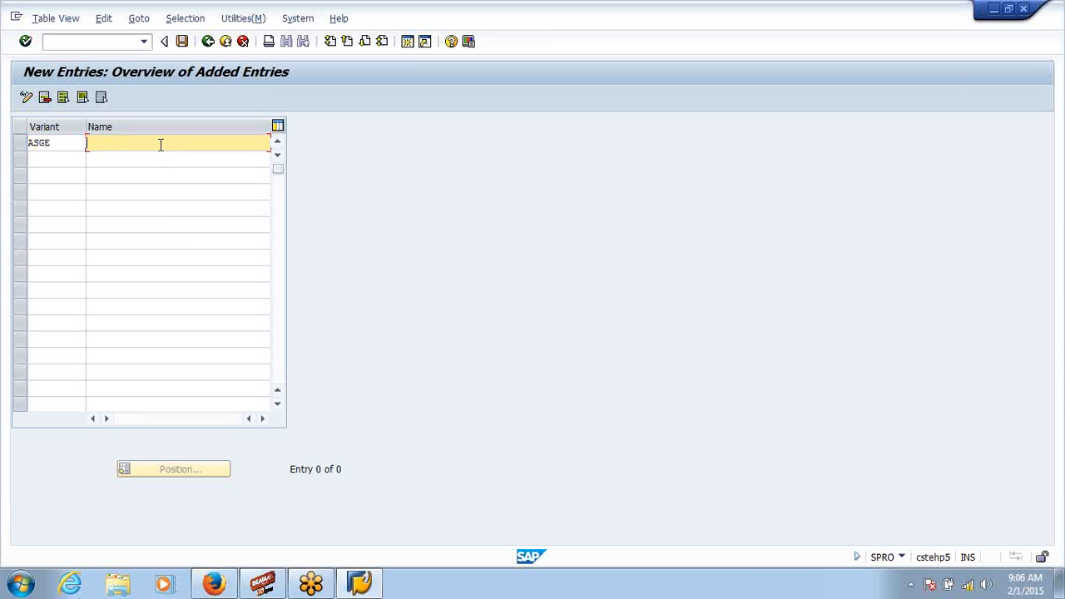
text(Po)
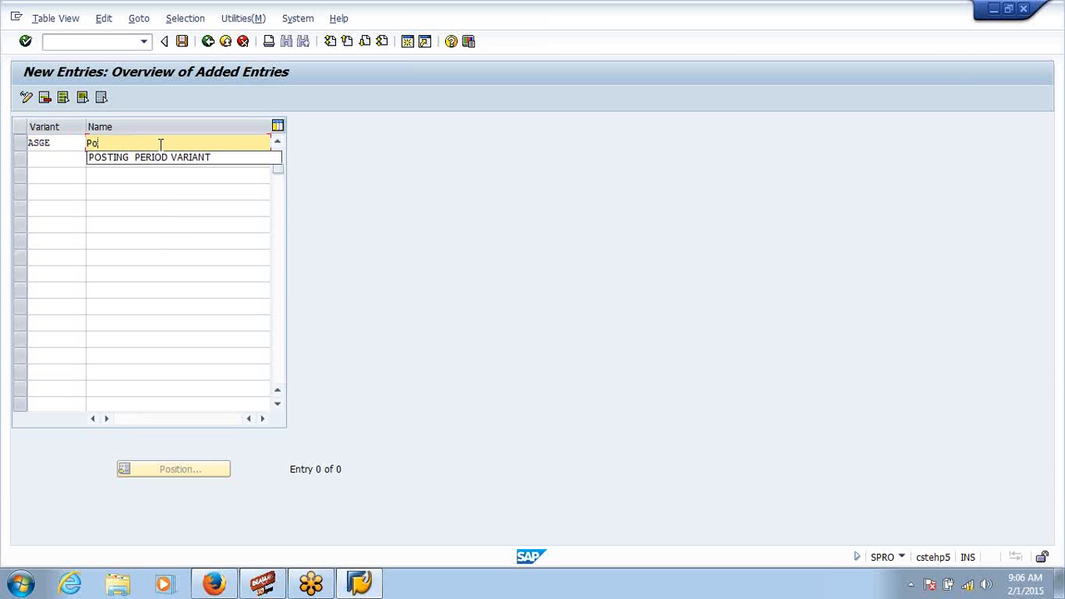
click(169, 158)
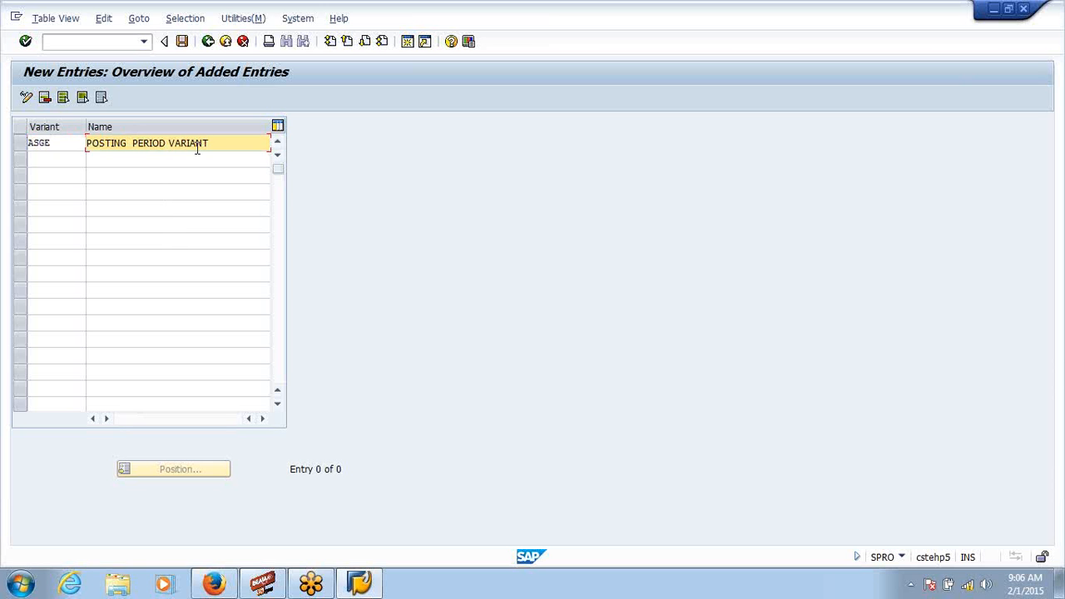
text(for)
text( ASS)
text(E)
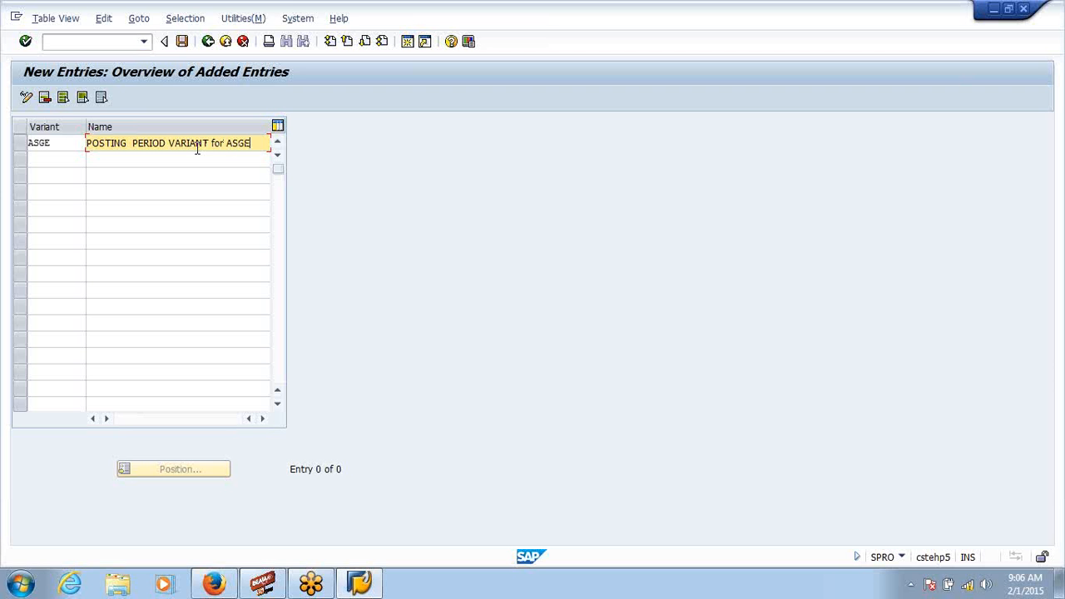
- Save the new variant in customizing request CSTK903350 and return to the implementation guide
click(182, 42)
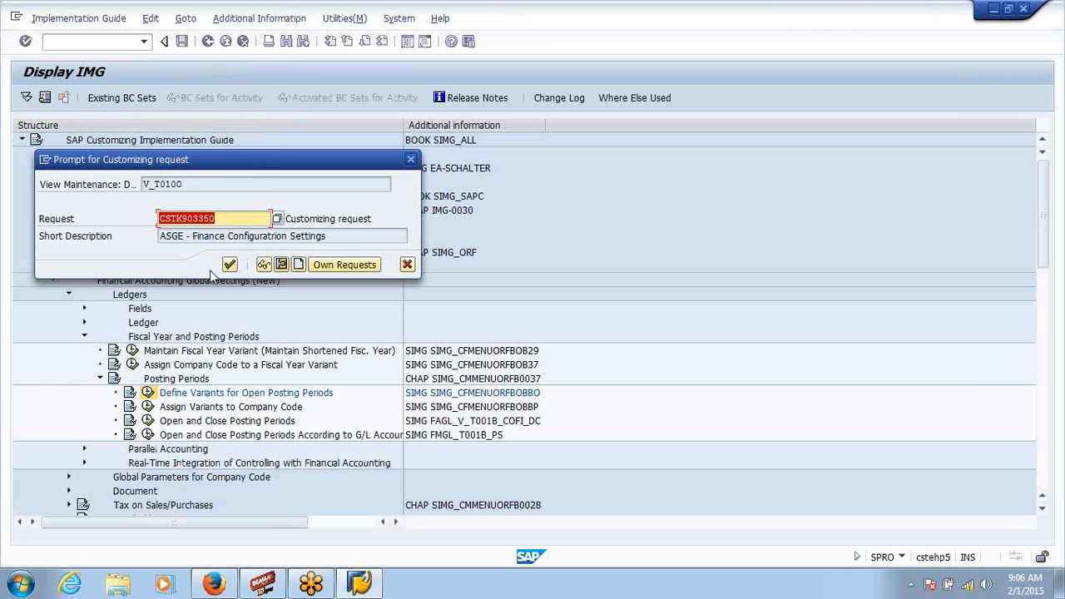
click(230, 264)
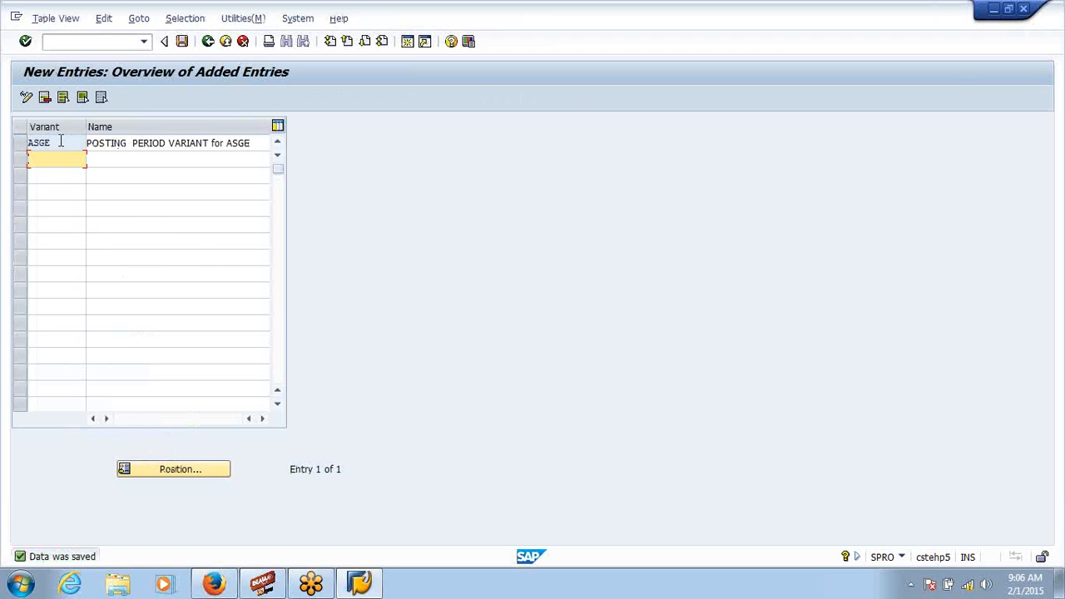
click(208, 41)
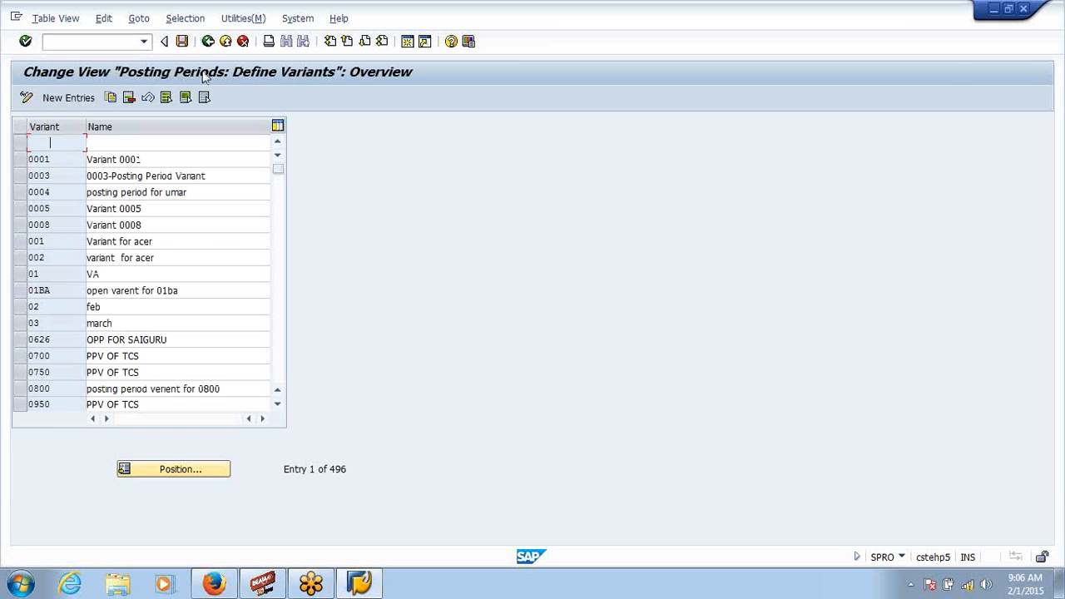
click(208, 41)
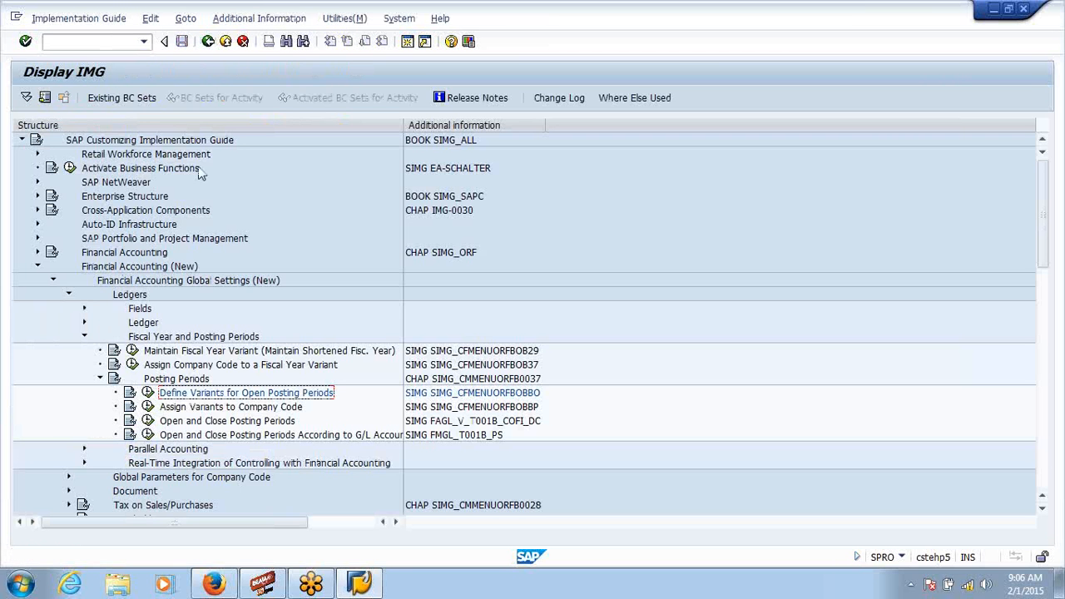
- Open Assign Variants to Company Code under Posting Periods and position the list at company code ASGE
click(175, 410)
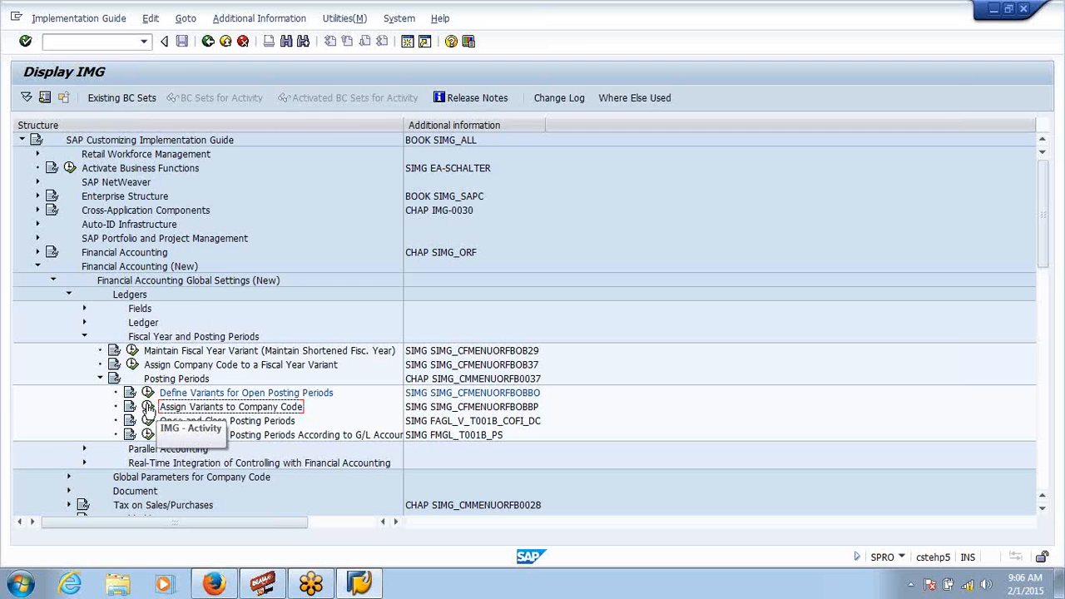
click(148, 407)
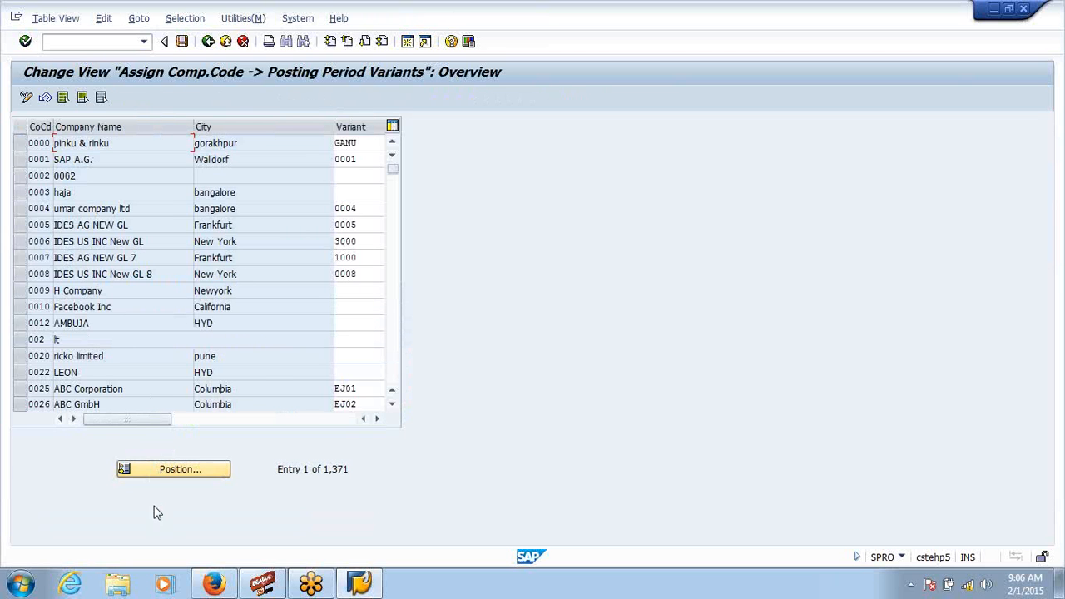
click(172, 471)
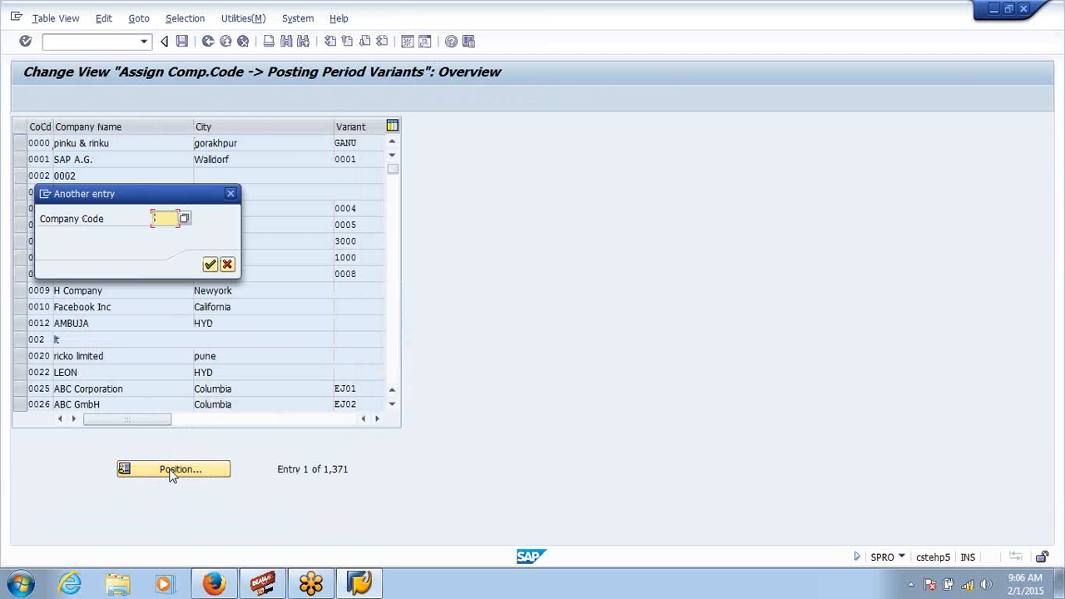
text(AS)
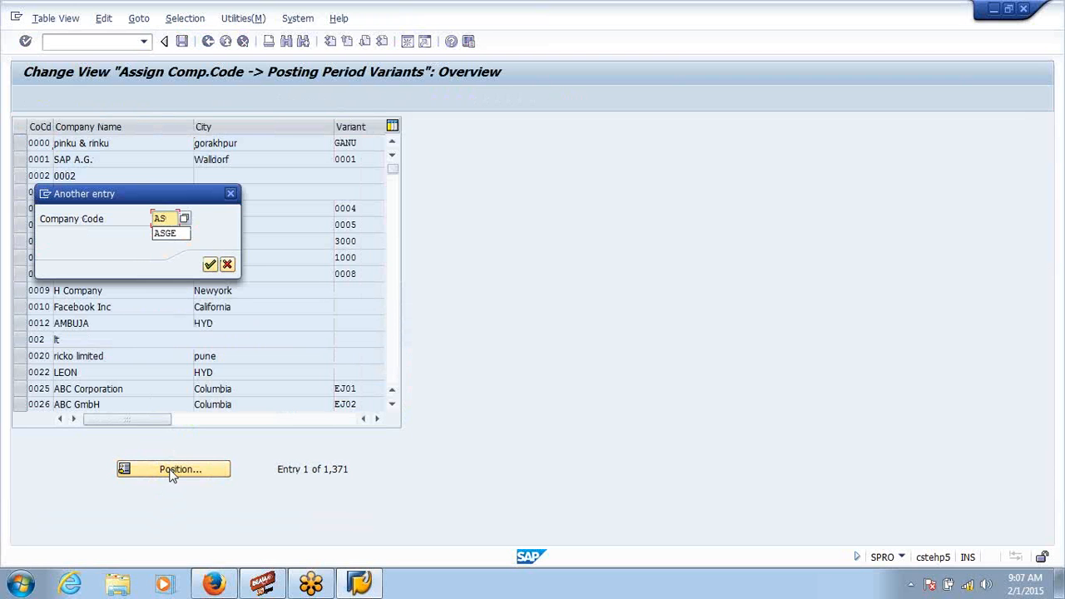
key(Down)
key(Return)
key(Return)
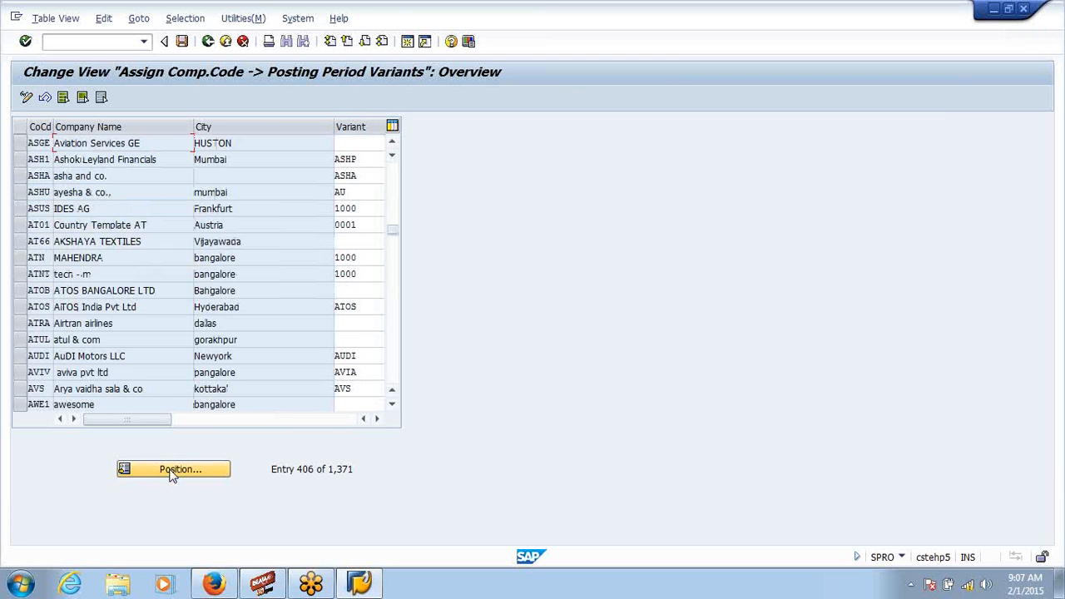
- Assign posting period variant ASGE to company code ASGE and save it in customizing request CSTK903350, returning to the implementation guide
click(342, 143)
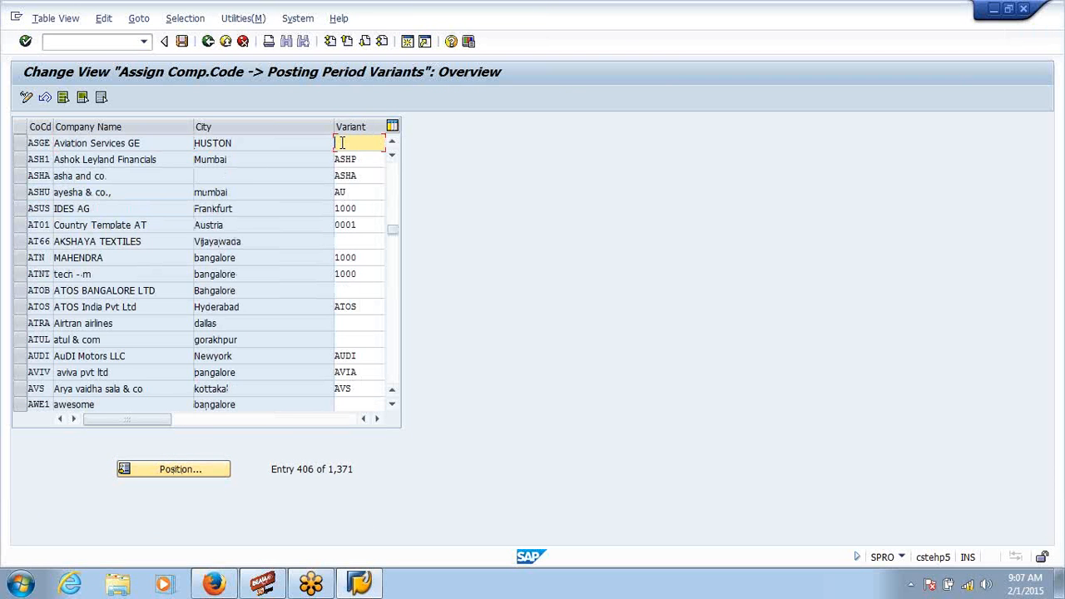
text(ASGE)
key(Return)
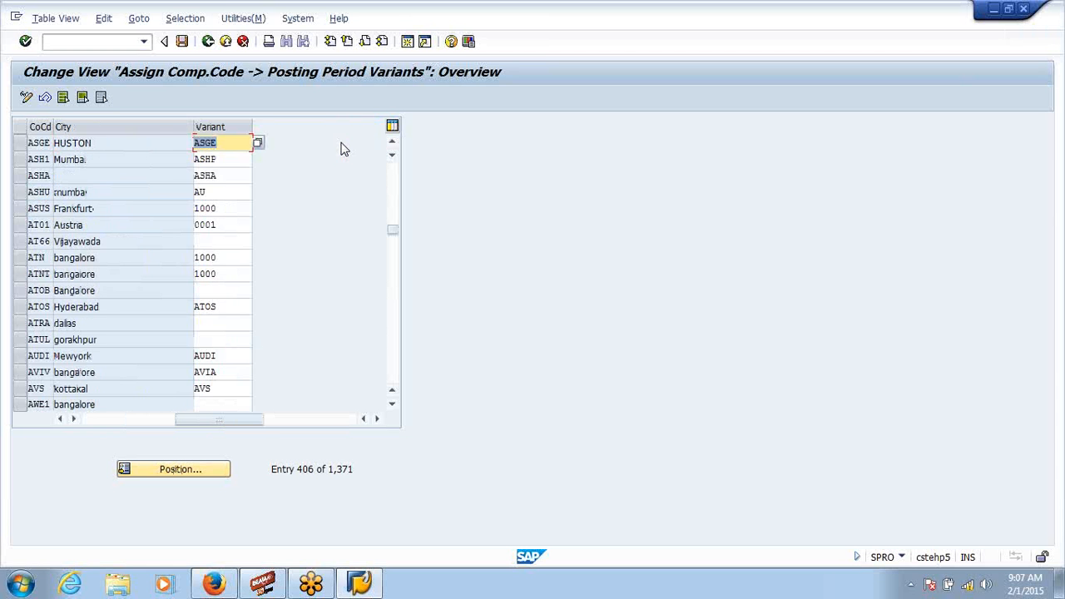
click(181, 42)
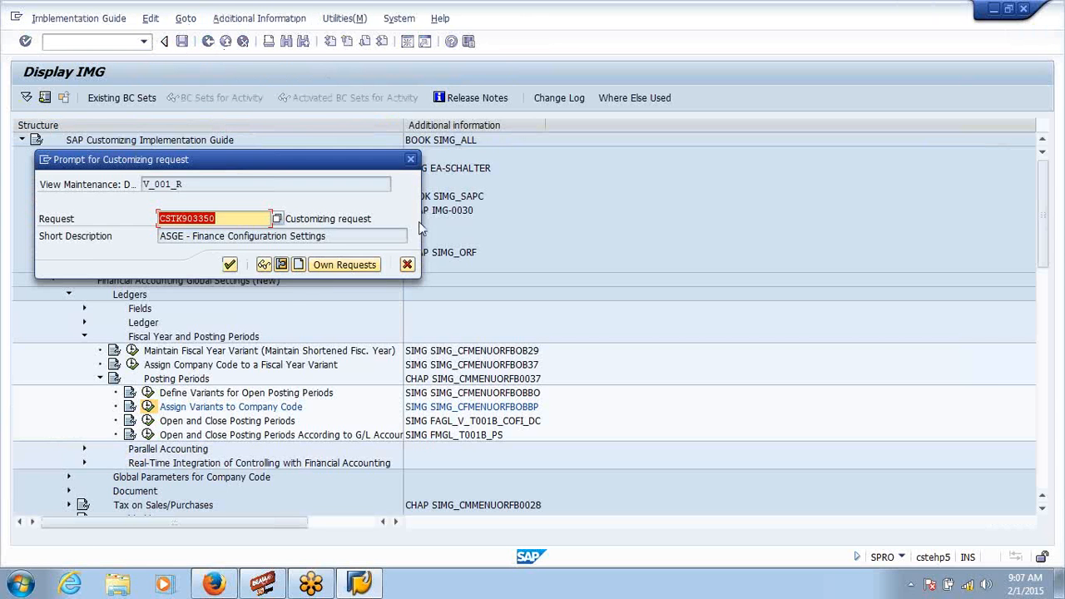
click(229, 265)
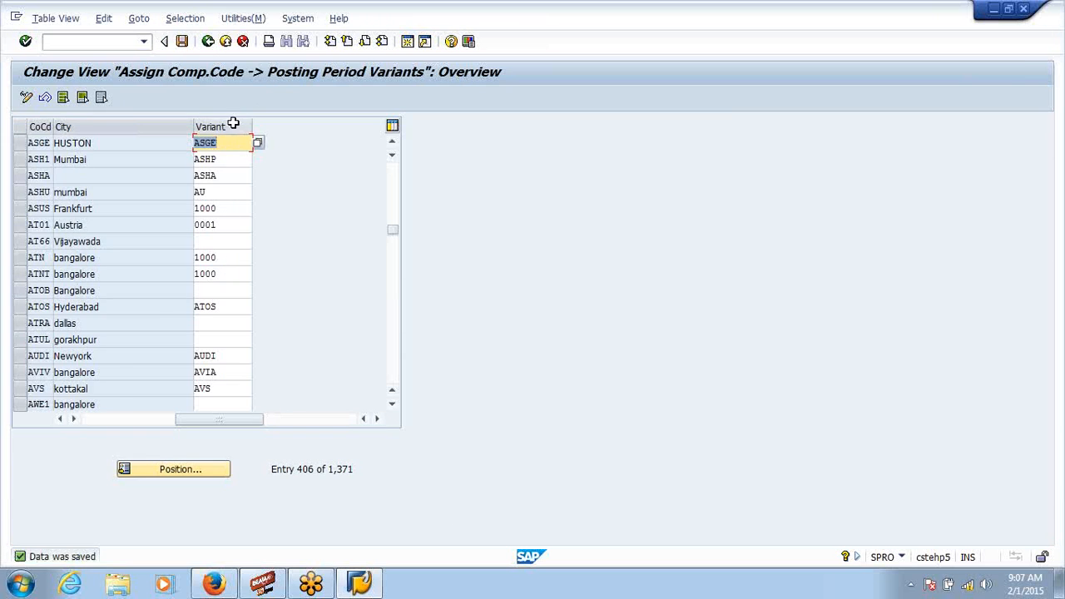
click(208, 44)
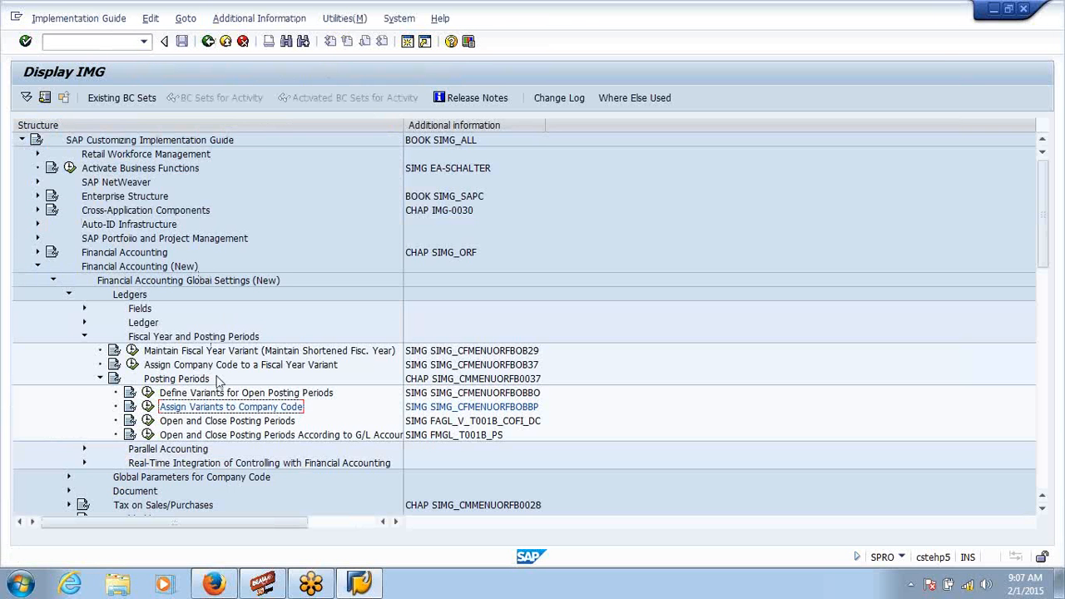
- Open the Open and Close Posting Periods activity and start a new time interval entry for variant ASGE
click(223, 425)
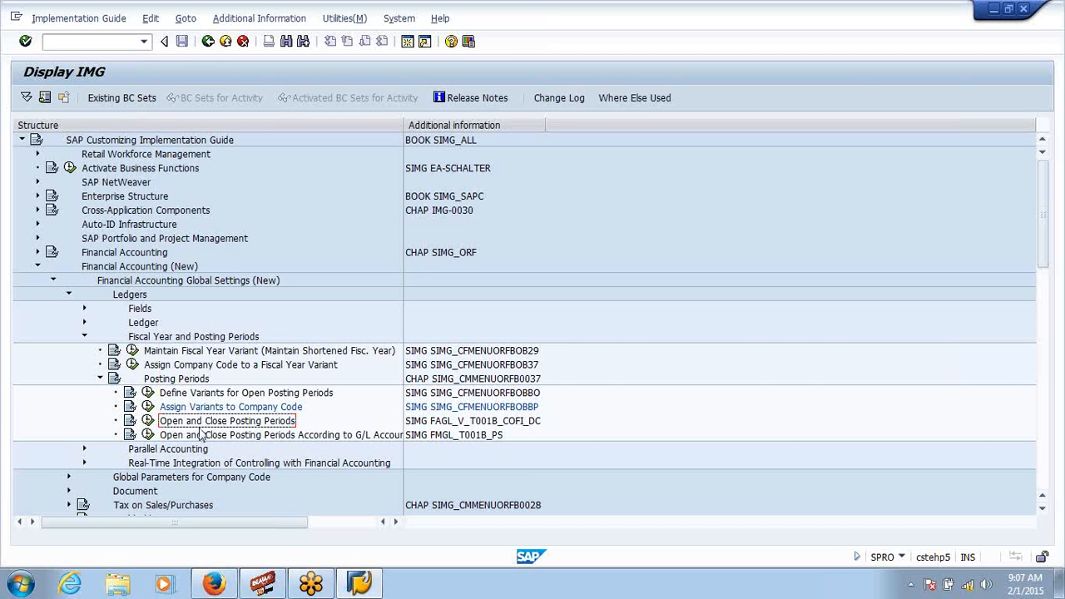
click(148, 421)
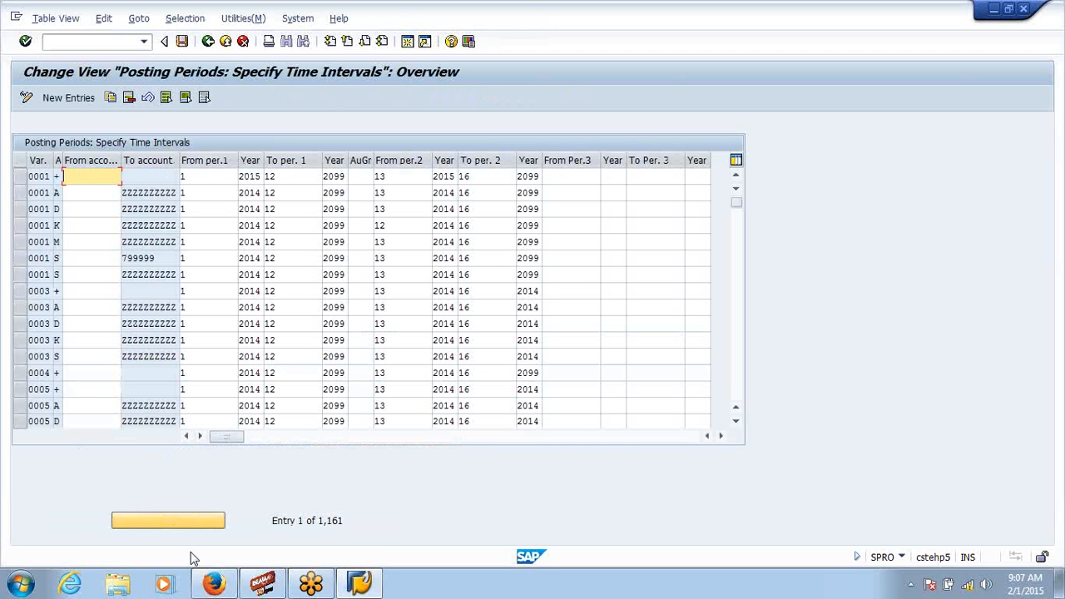
click(191, 524)
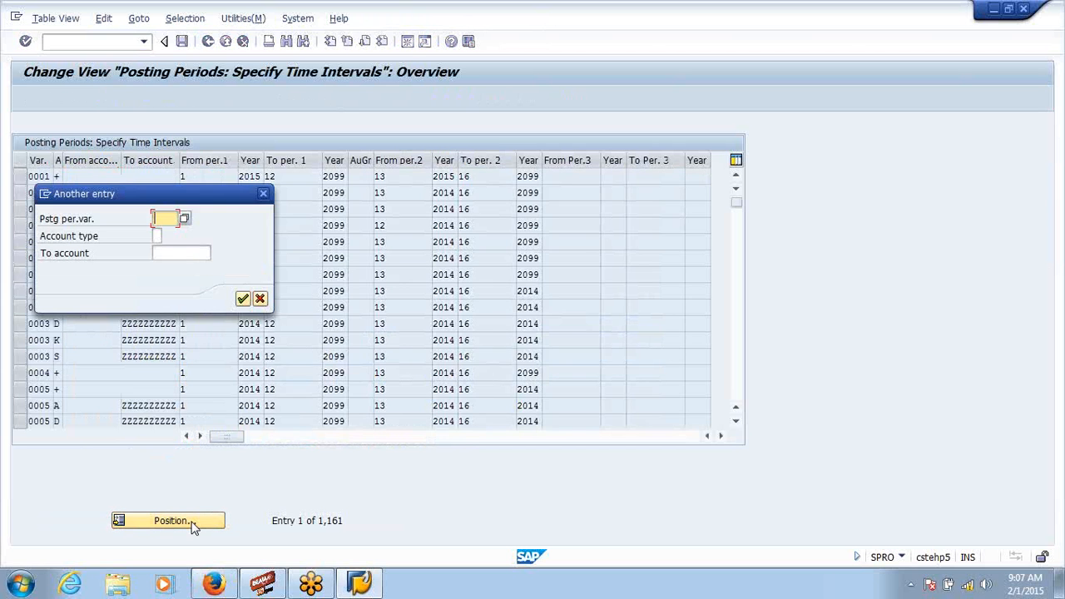
click(261, 299)
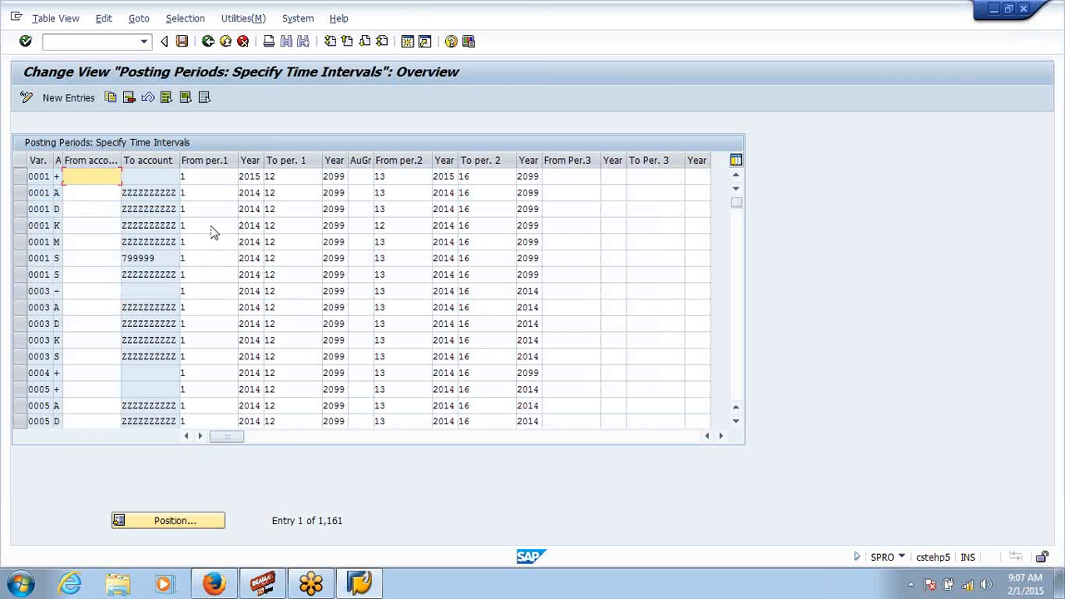
click(68, 99)
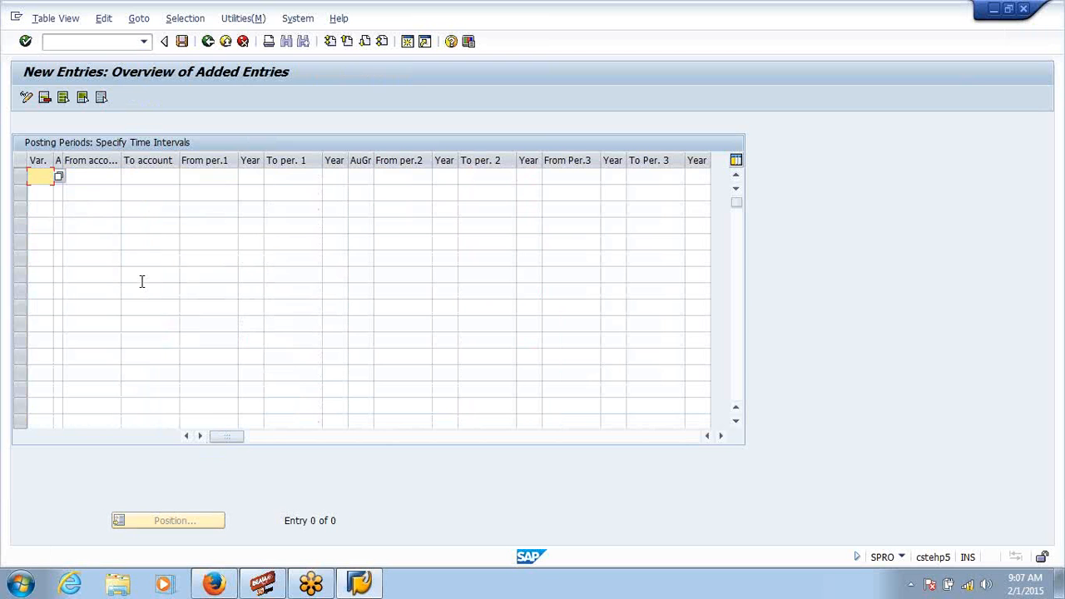
text(ASGE)
- Set the first posting interval of the ASGE entry from period 01 of 2015 to period 12 of 2015
click(104, 175)
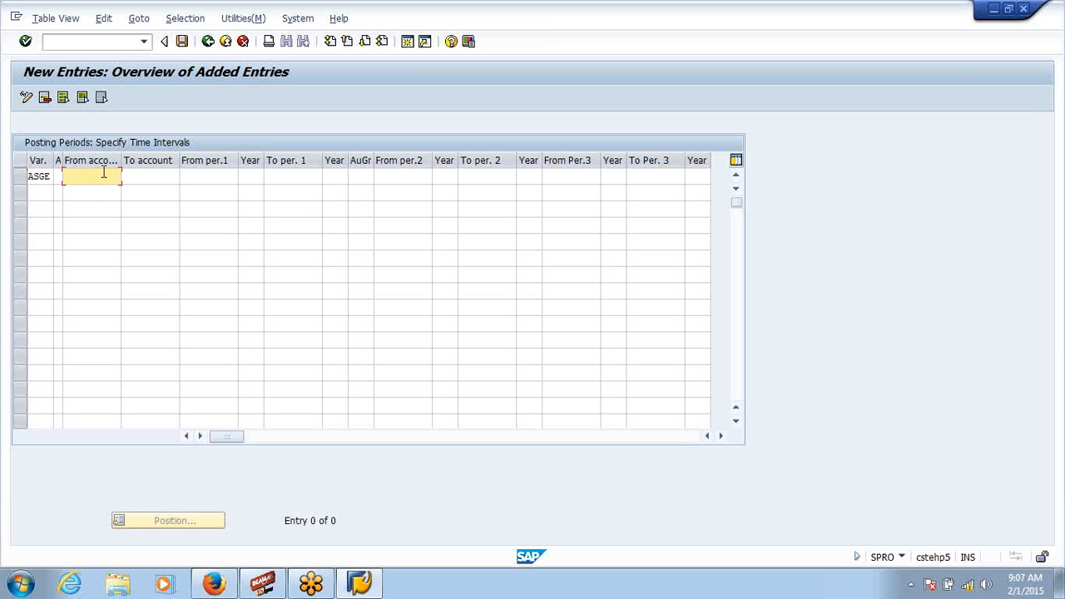
click(195, 176)
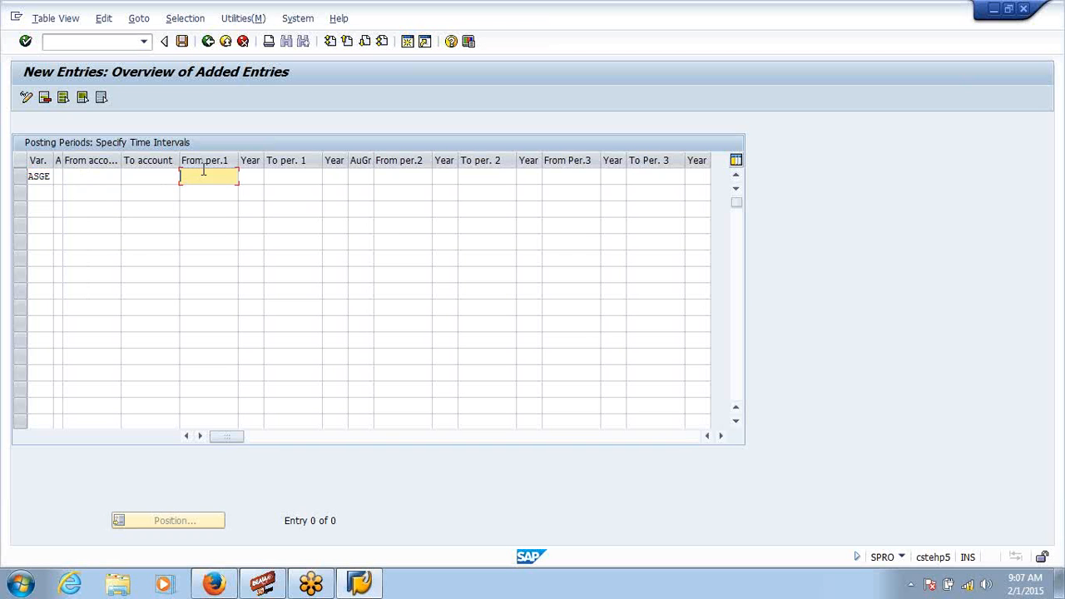
text(01)
click(252, 175)
text(2015)
click(290, 175)
text(12)
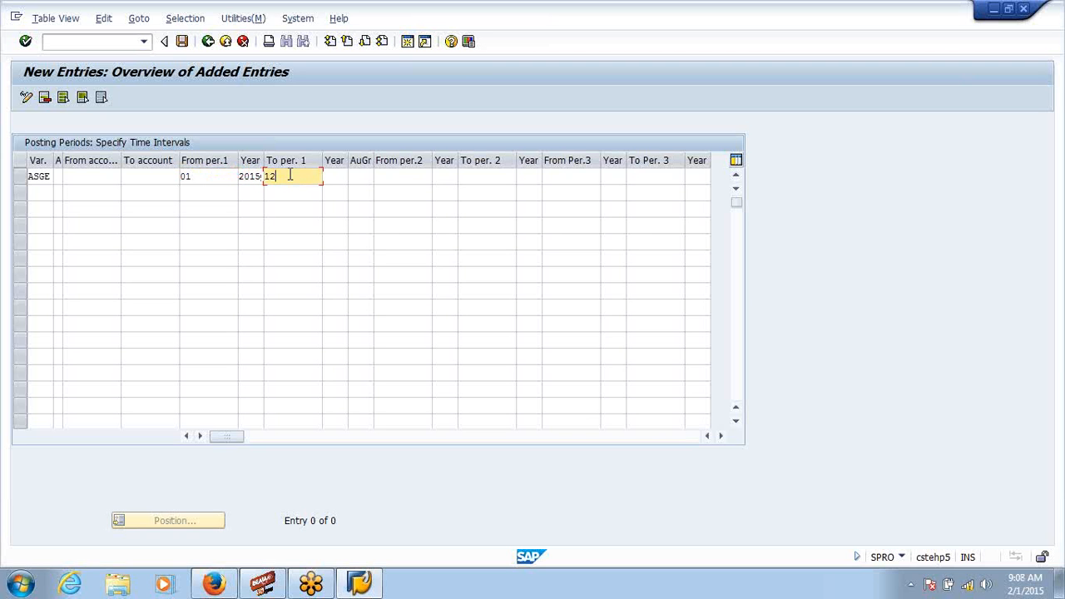
key(Tab)
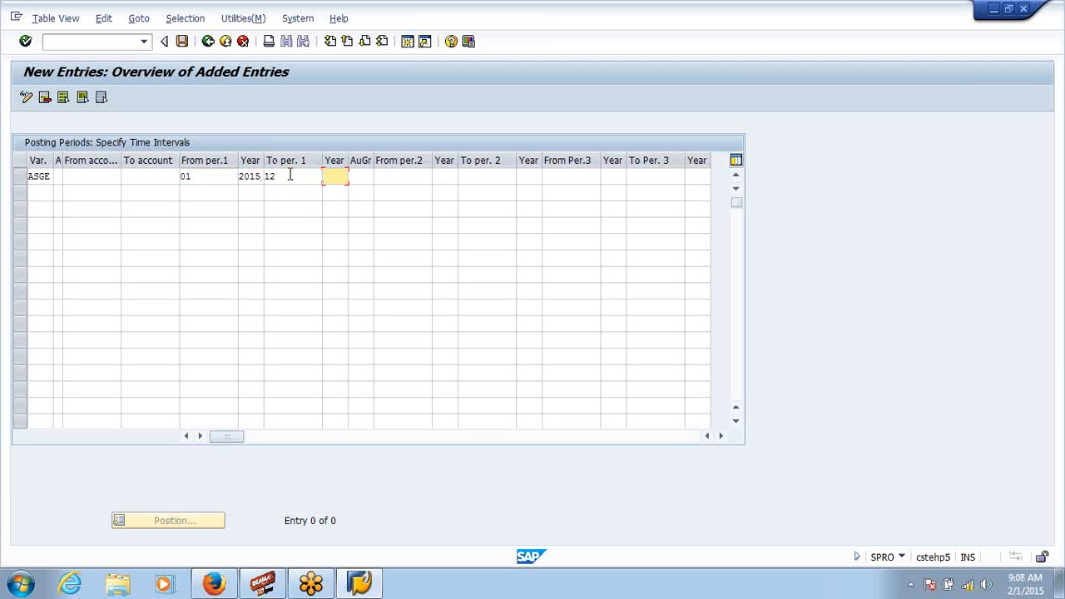
text(2015)
click(358, 177)
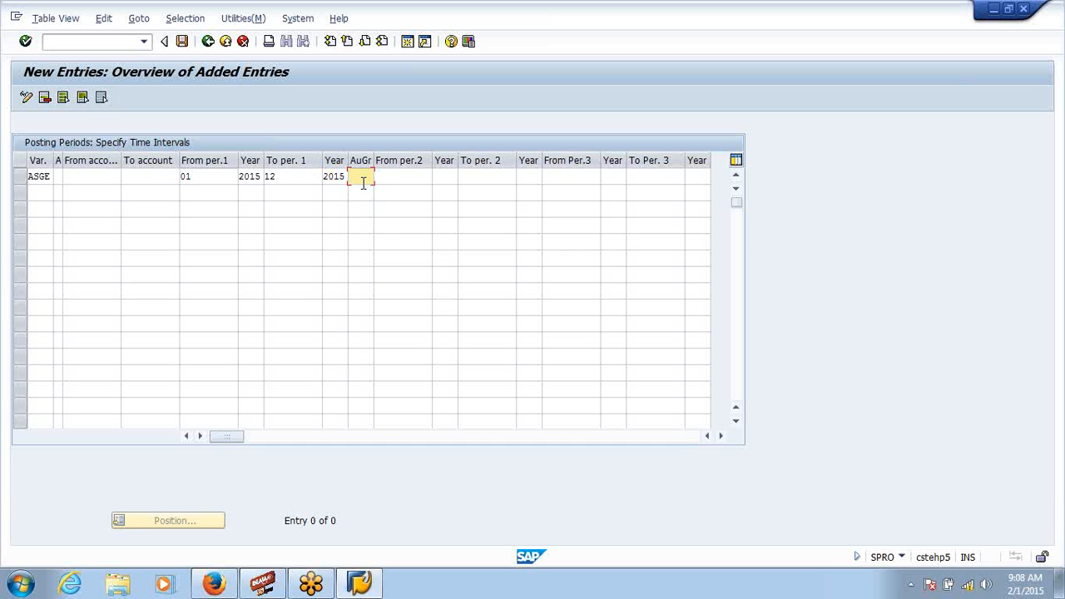
- Set the second posting interval of the ASGE entry from period 13 of 2015 to period 16 of 2015
click(410, 176)
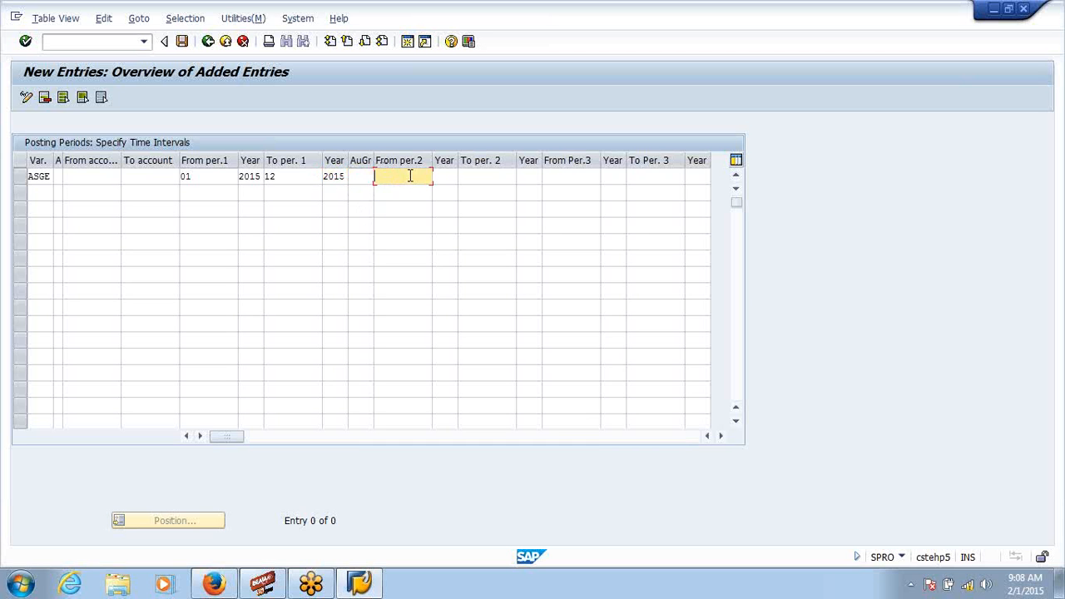
text(13)
key(Tab)
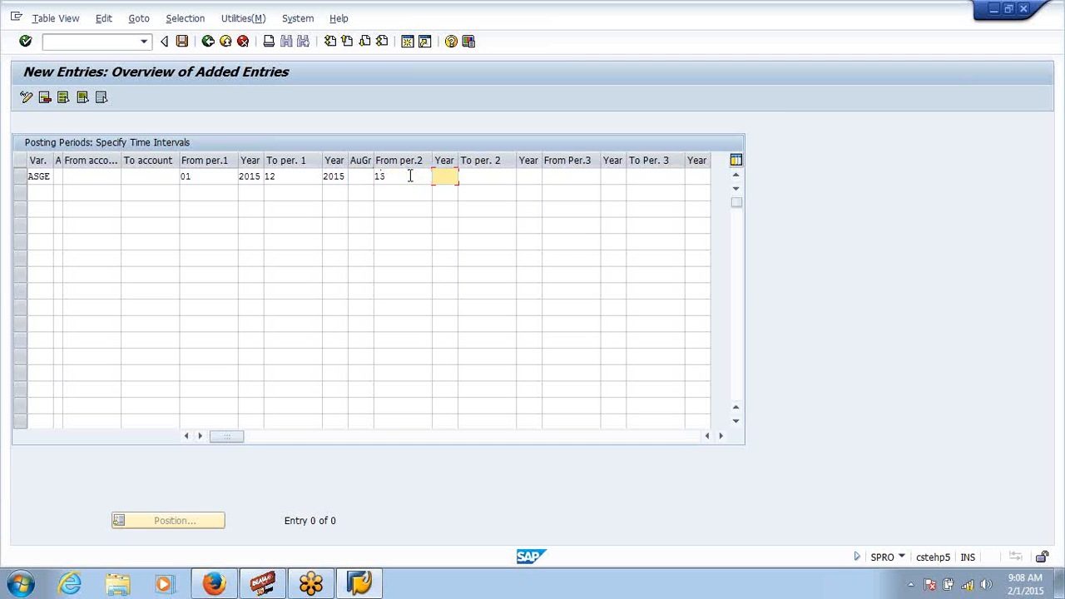
text(2015)
key(Tab)
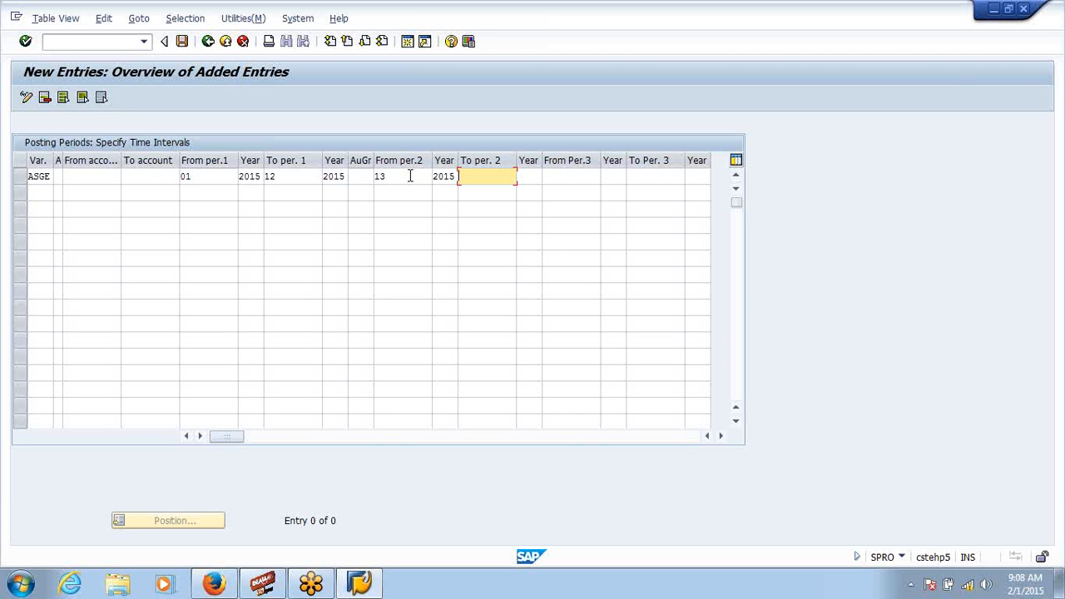
click(404, 178)
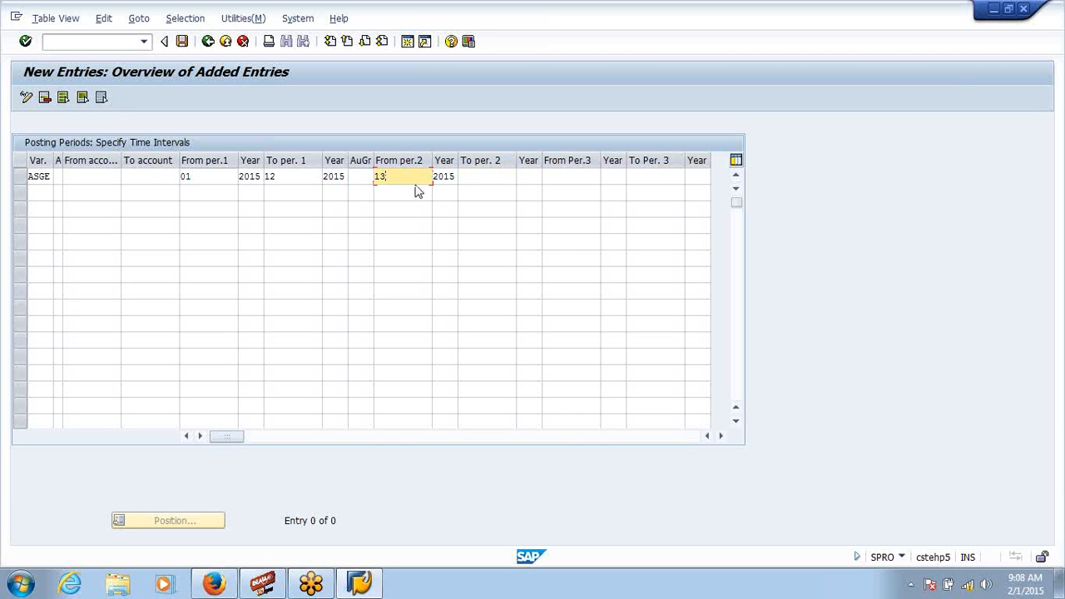
click(479, 177)
text(16)
key(Tab)
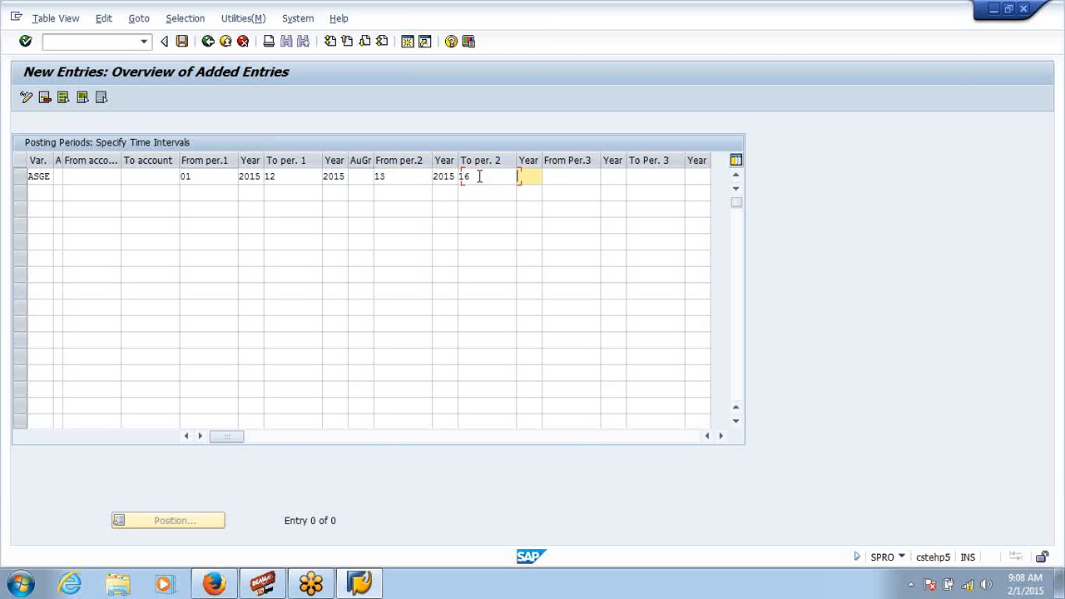
text(2015)
- Widen the account type column in the posting periods table and bring up the list of account types for the ASGE entry
drag(60, 161, 99, 208)
click(90, 176)
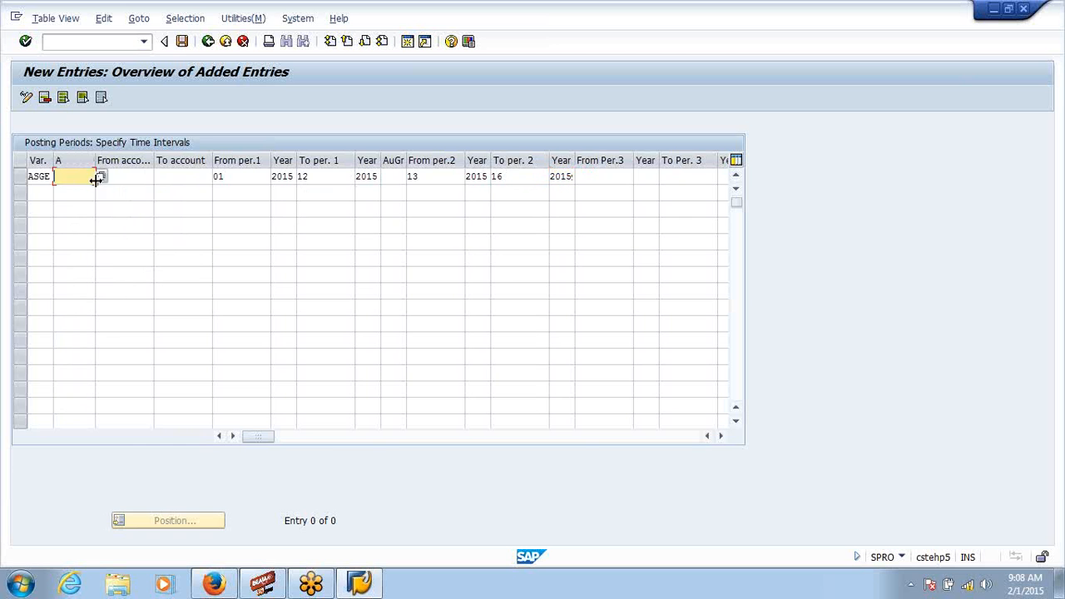
click(100, 178)
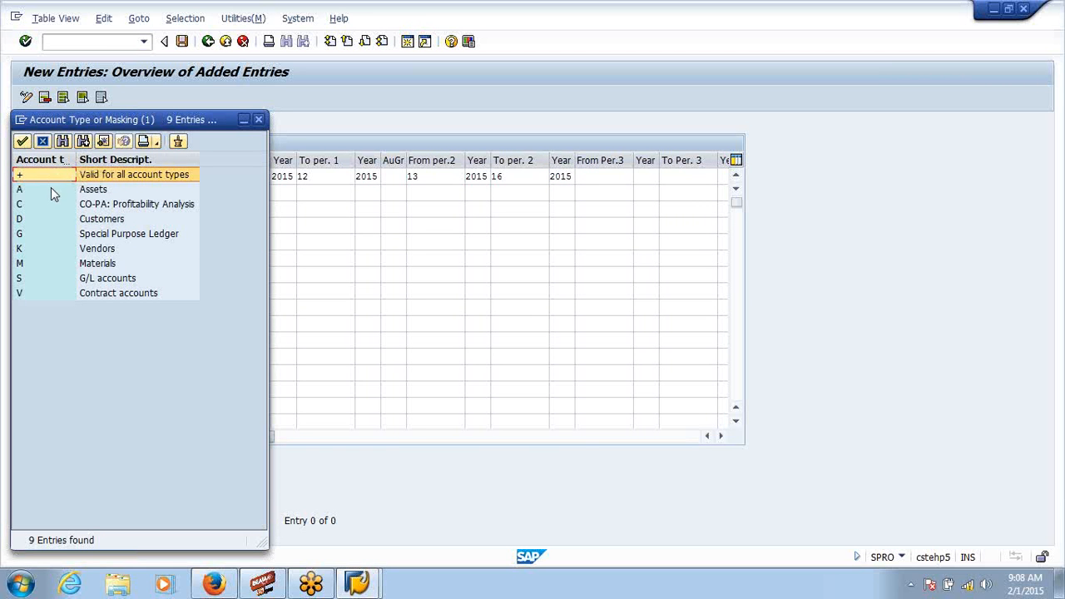
drag(112, 119, 206, 110)
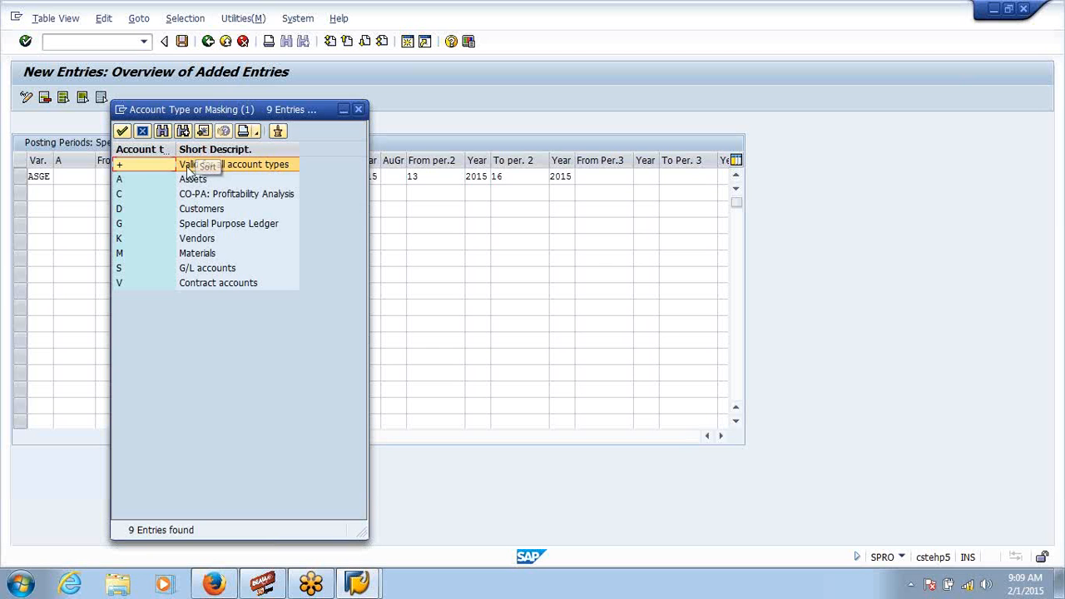
- Examine the available account types one by one, from Assets through Customers, Vendors, Materials and G/L accounts to Contract accounts
click(158, 183)
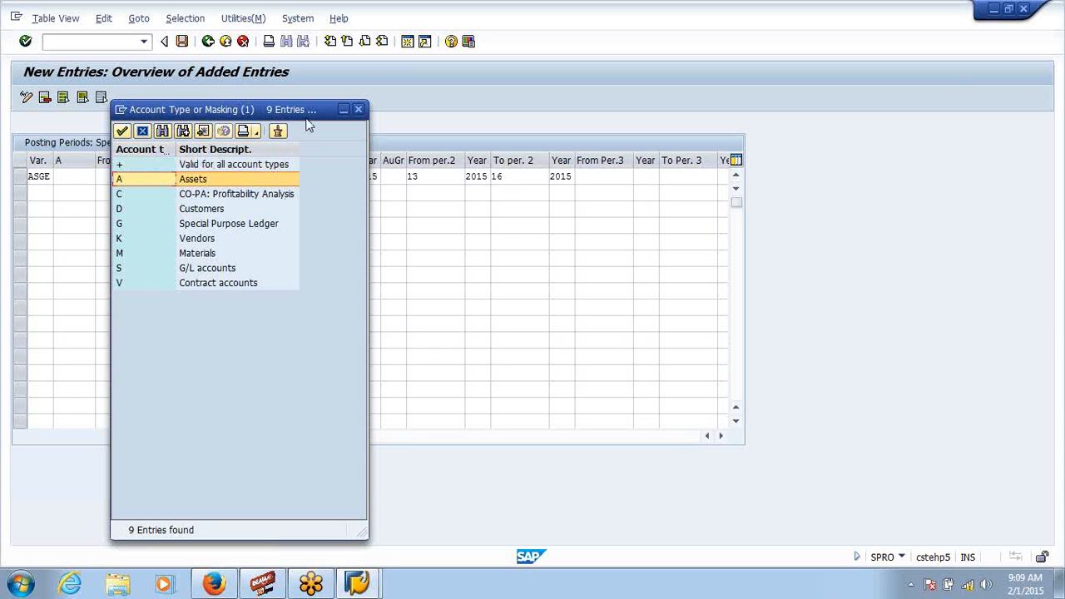
drag(306, 121, 320, 243)
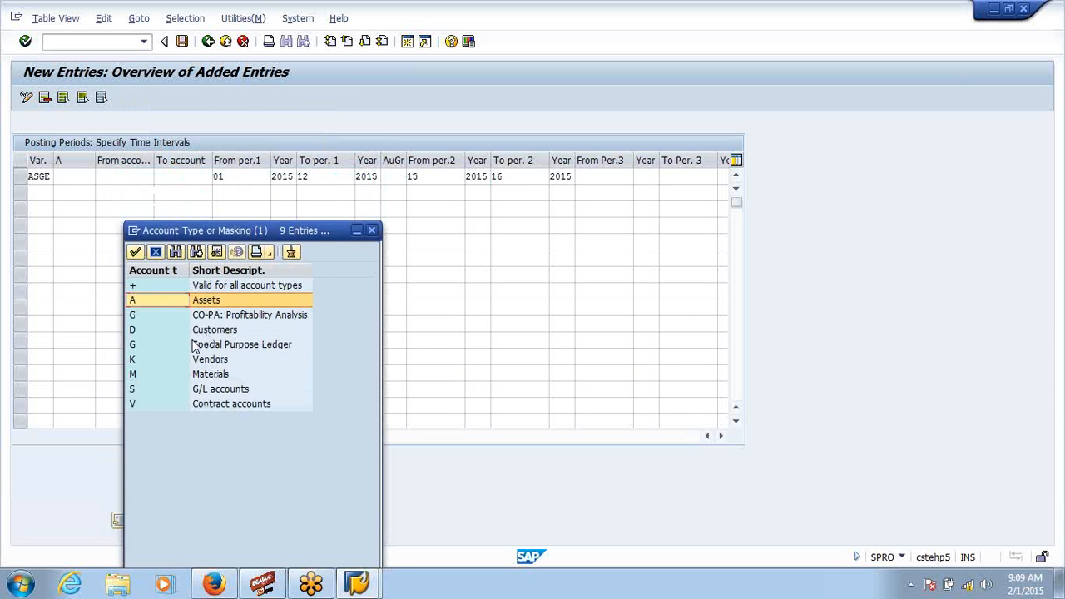
click(209, 316)
click(206, 330)
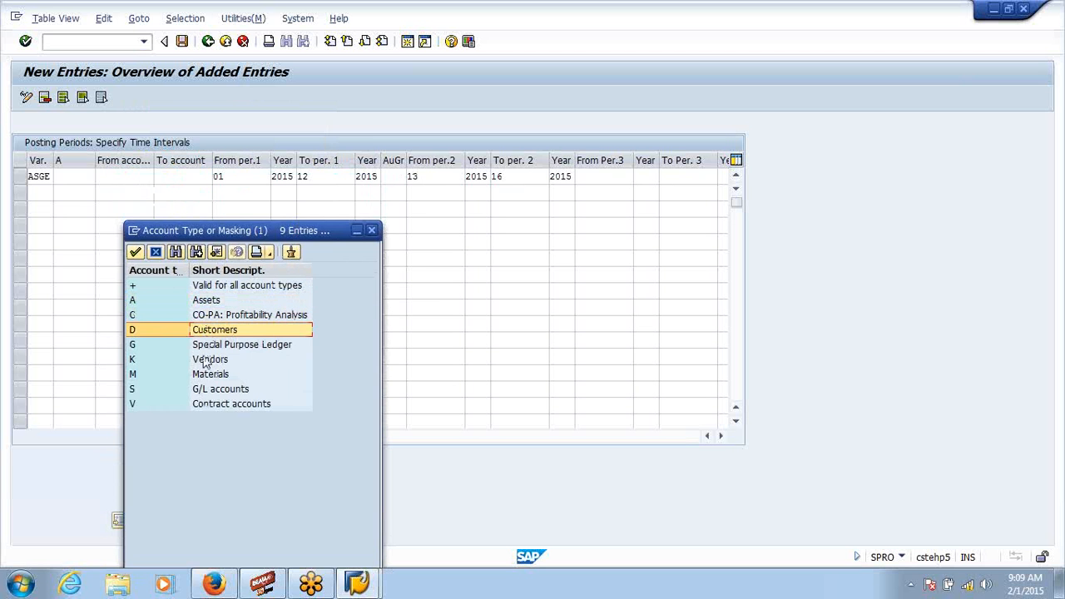
click(209, 346)
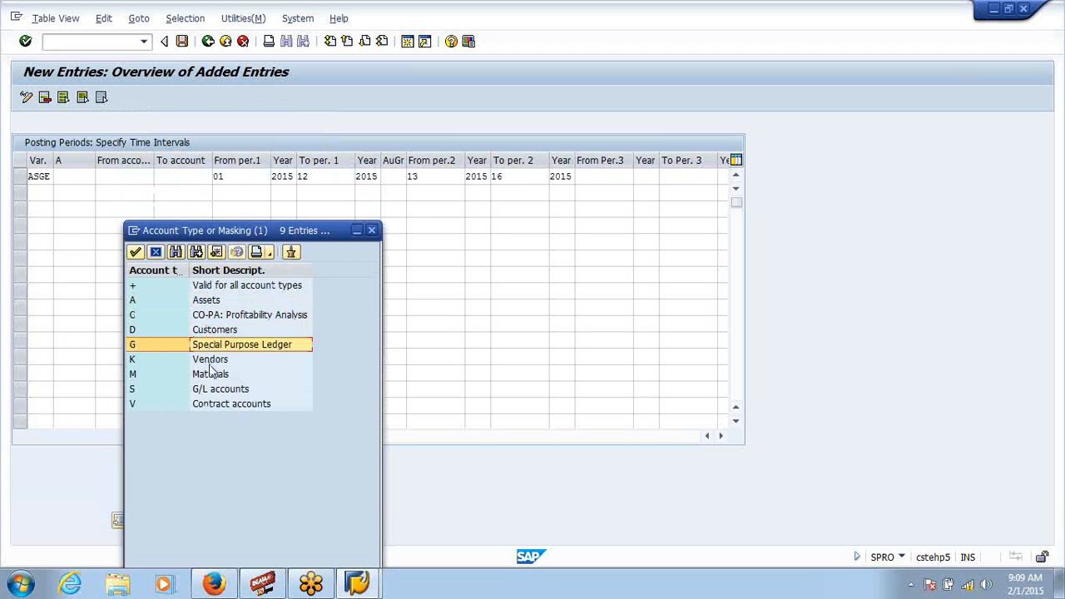
click(210, 363)
click(212, 377)
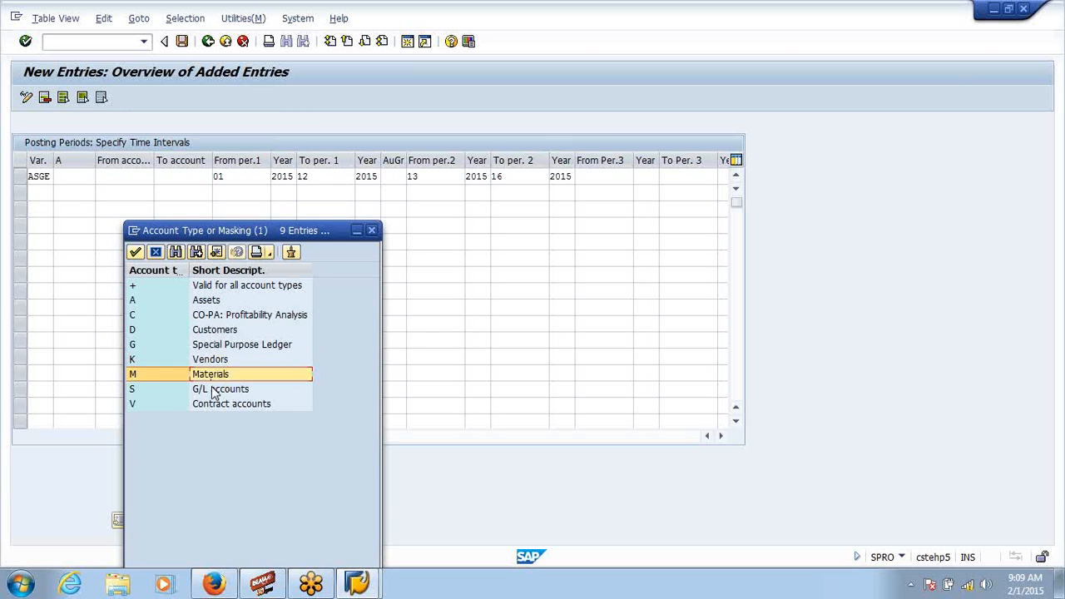
click(214, 391)
click(214, 406)
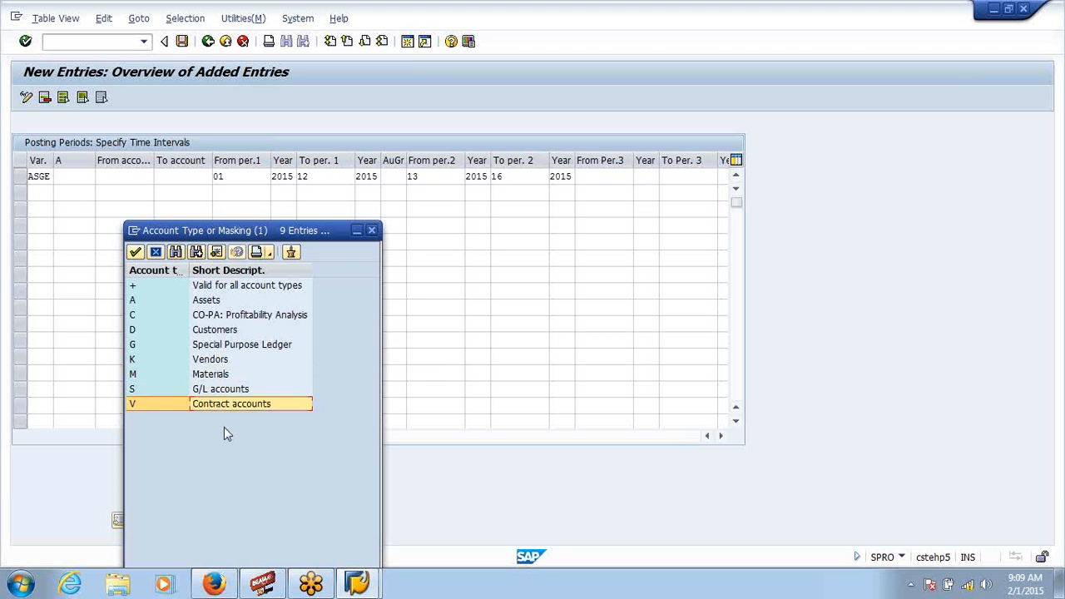
- Set the account type of the ASGE entry to +, valid for all account types, without an account range
click(142, 287)
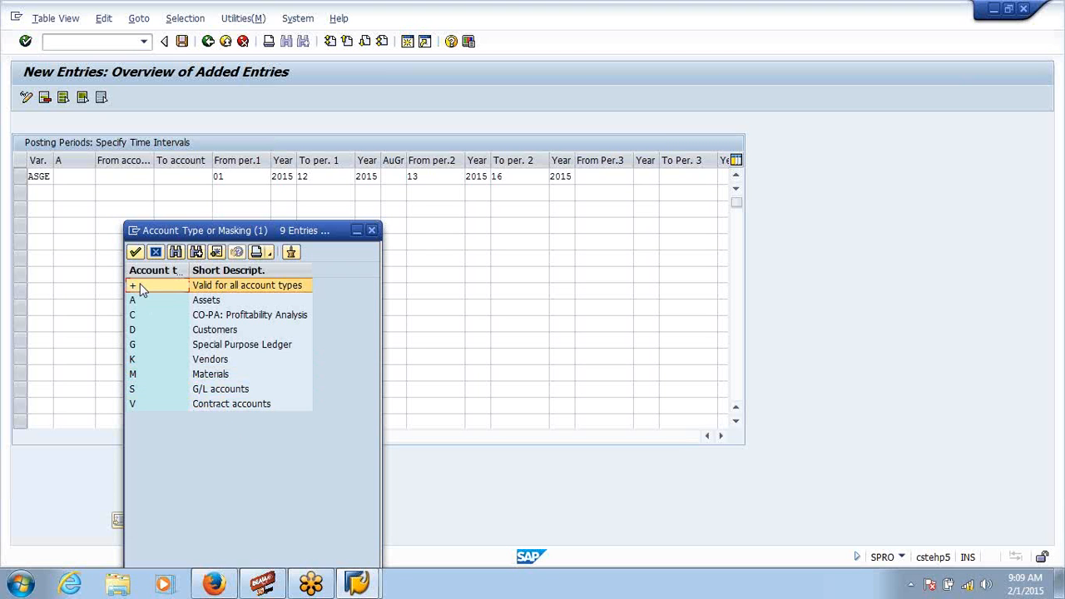
double_click(140, 286)
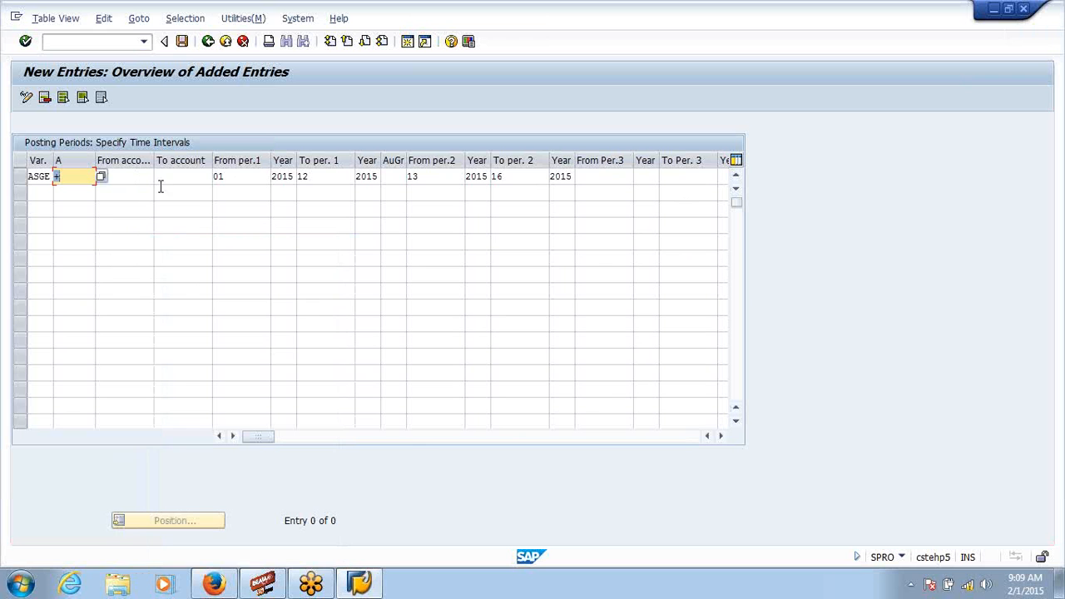
click(128, 176)
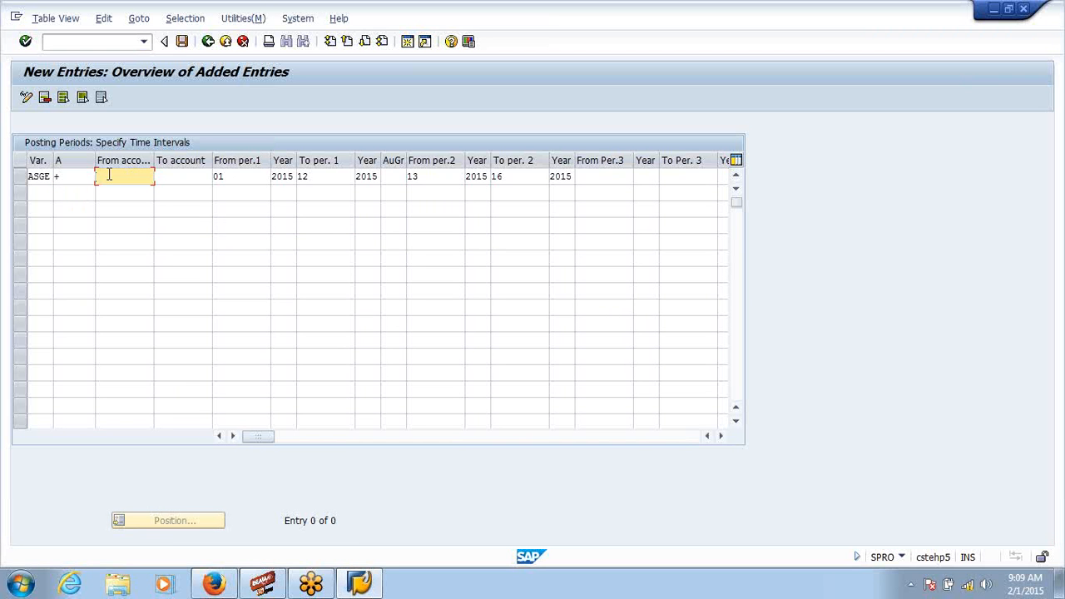
click(183, 177)
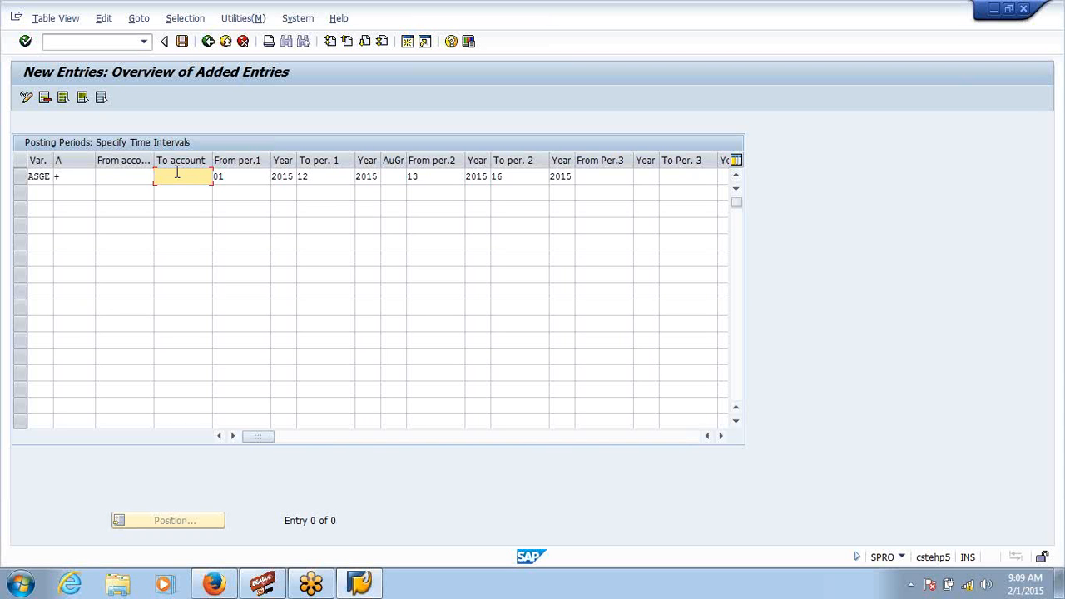
click(78, 176)
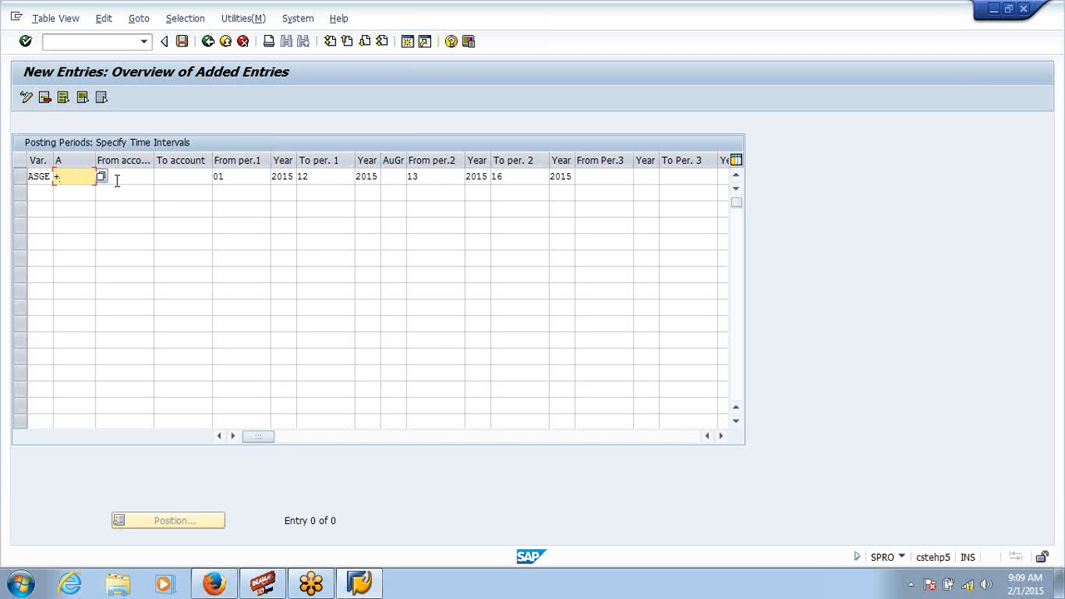
- Save the ASGE posting period entry and accept the customizing request
click(183, 44)
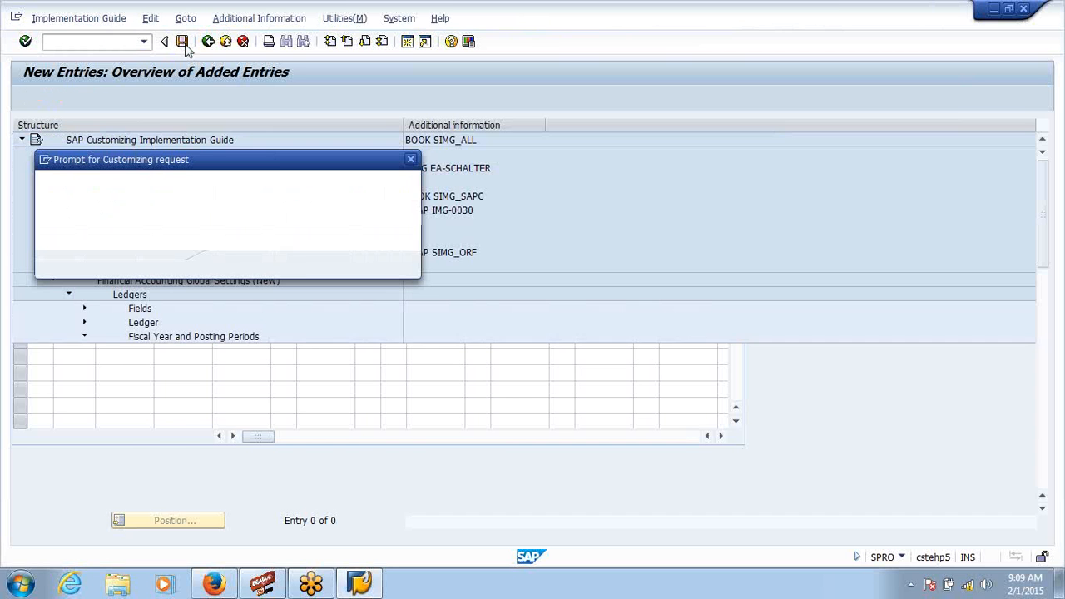
click(236, 261)
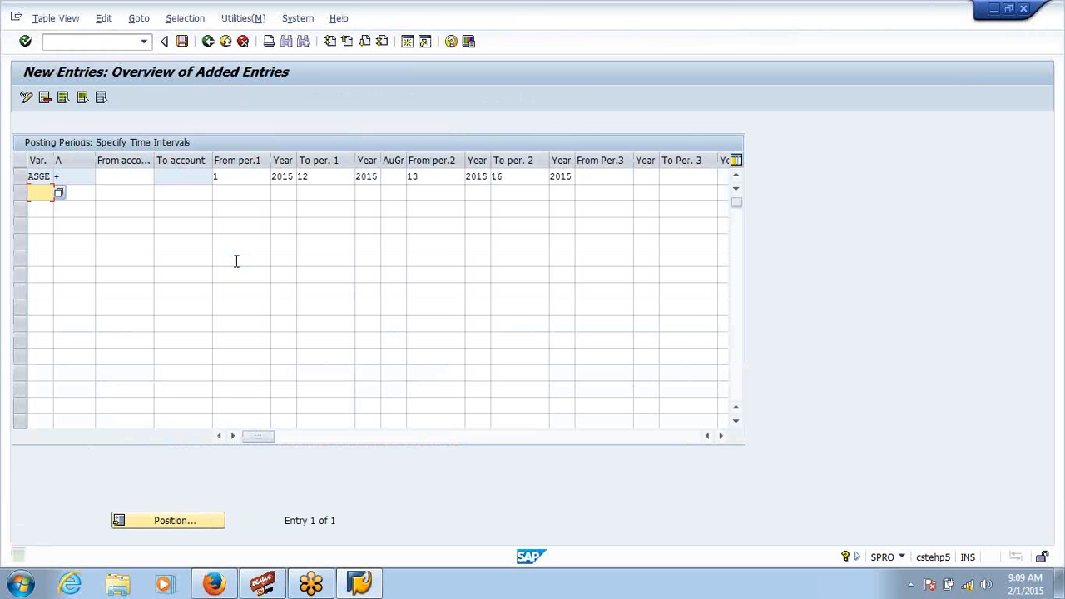
click(227, 176)
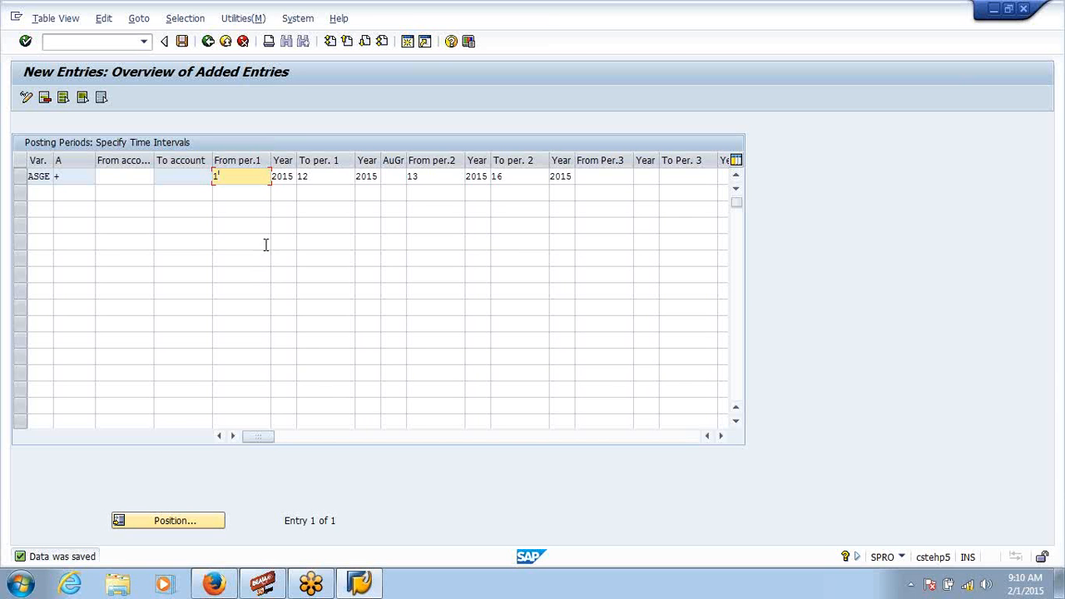
- Return to the overview of all posting period intervals and position the list at variant GIL
click(208, 41)
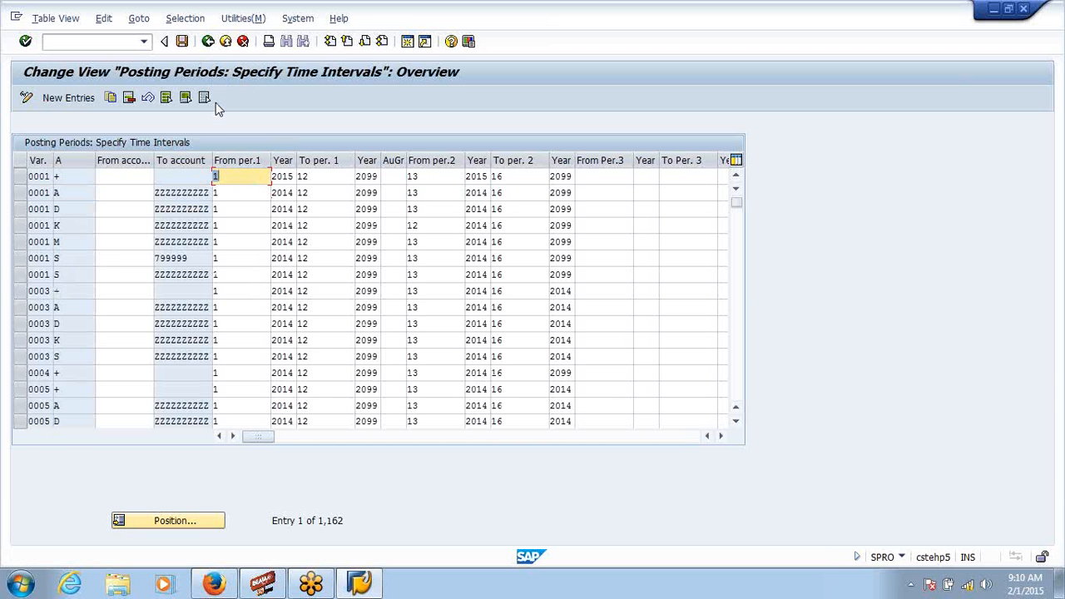
click(188, 521)
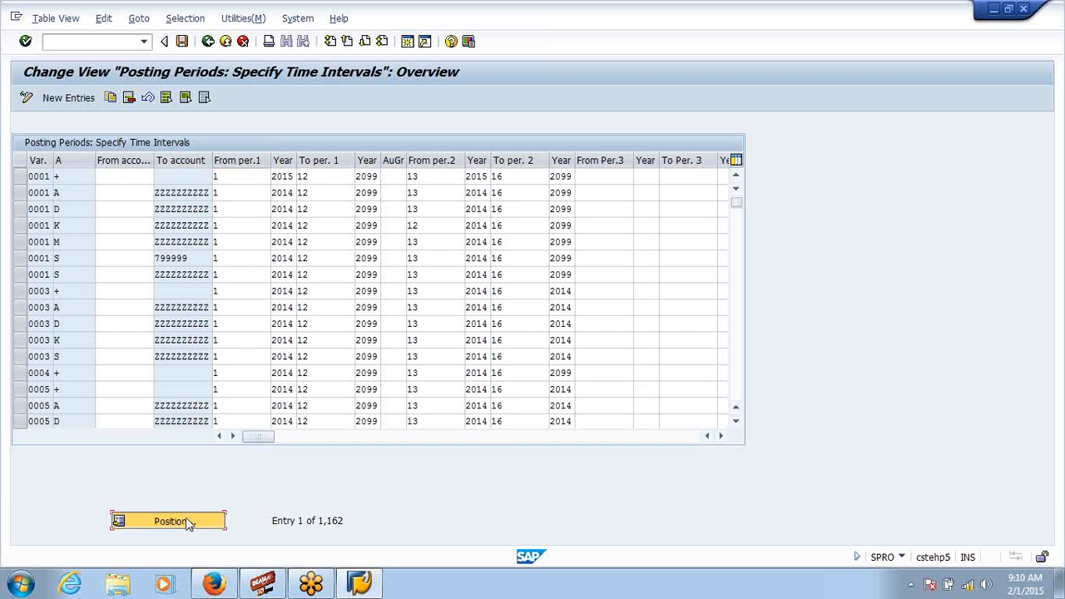
text(GIL)
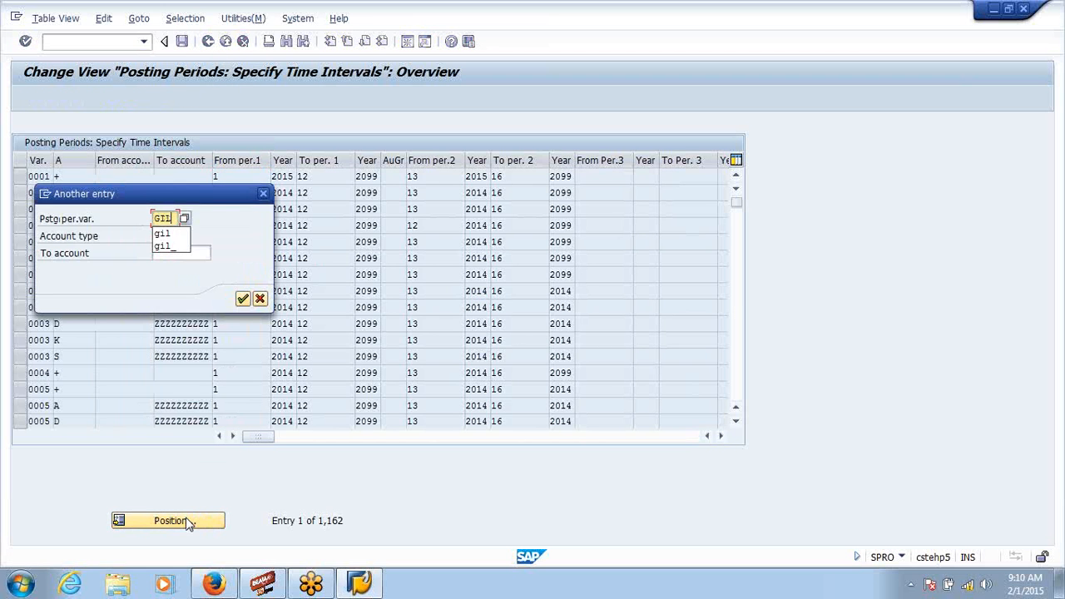
key(Return)
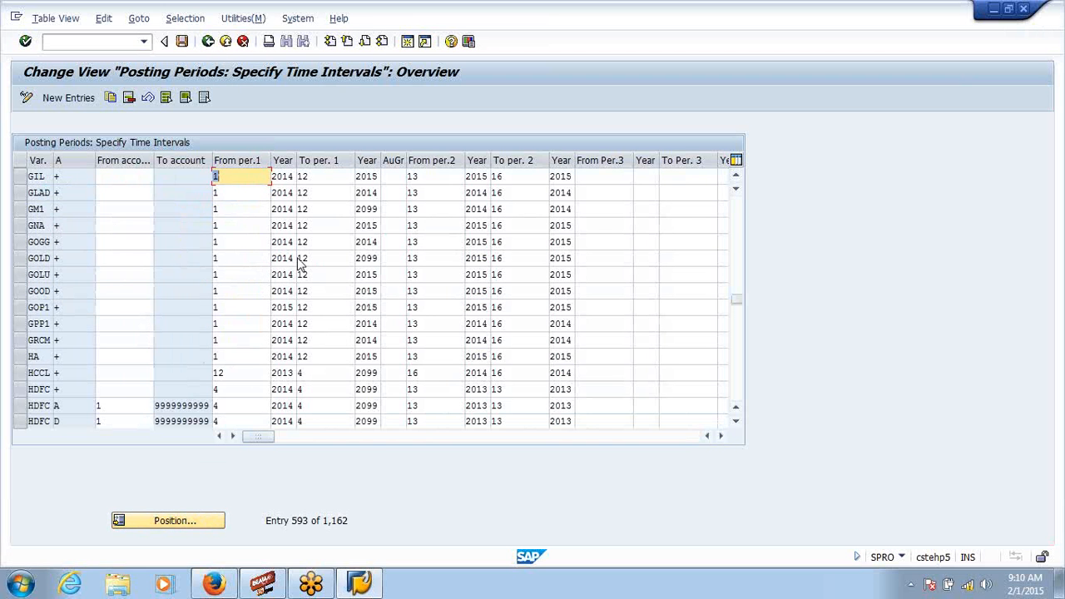
- Restrict the first posting interval of variant GIL to period 1 of 2015 by setting start year 2015 and end period 01
click(335, 178)
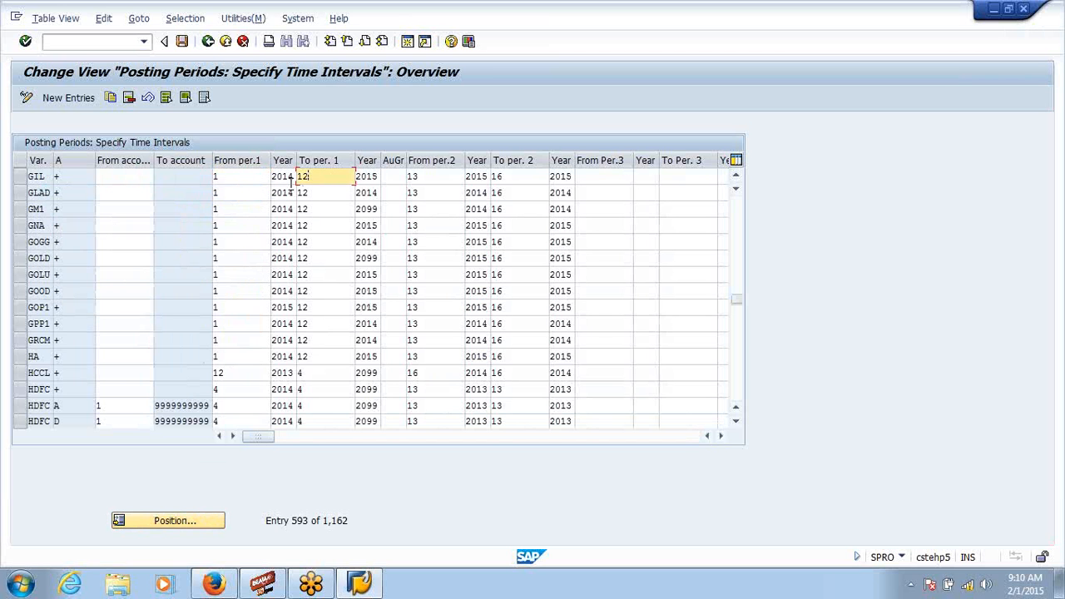
click(370, 177)
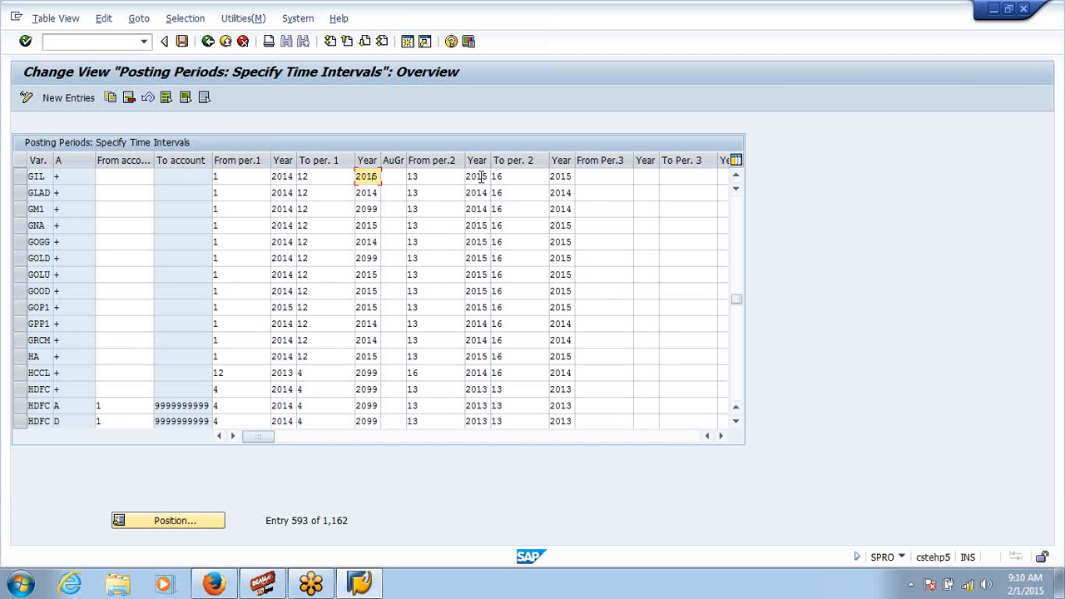
click(240, 178)
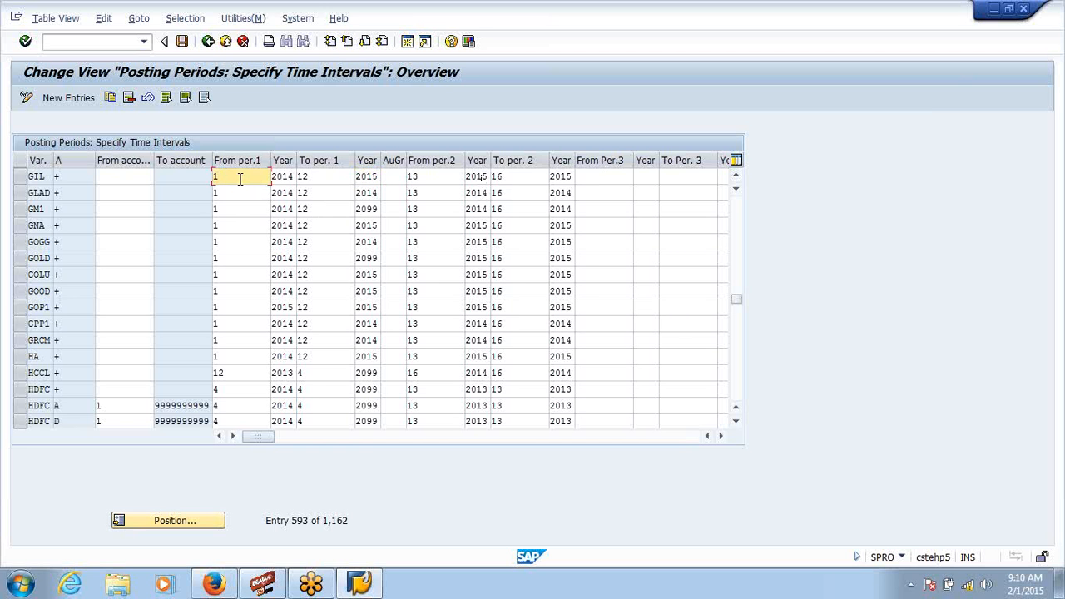
click(292, 177)
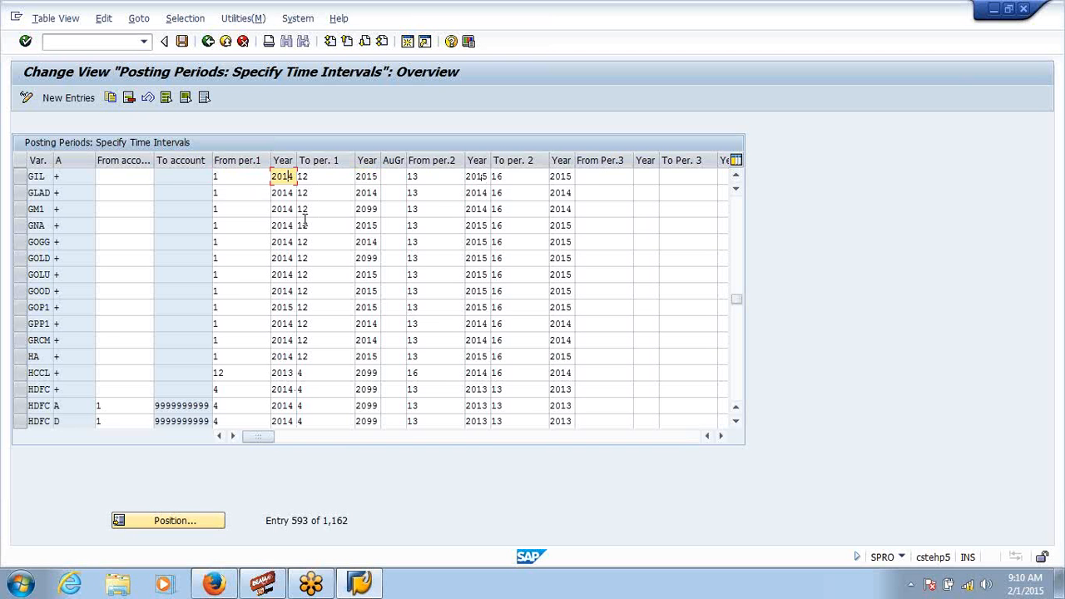
text(5)
click(326, 177)
key(BackSpace)
key(BackSpace)
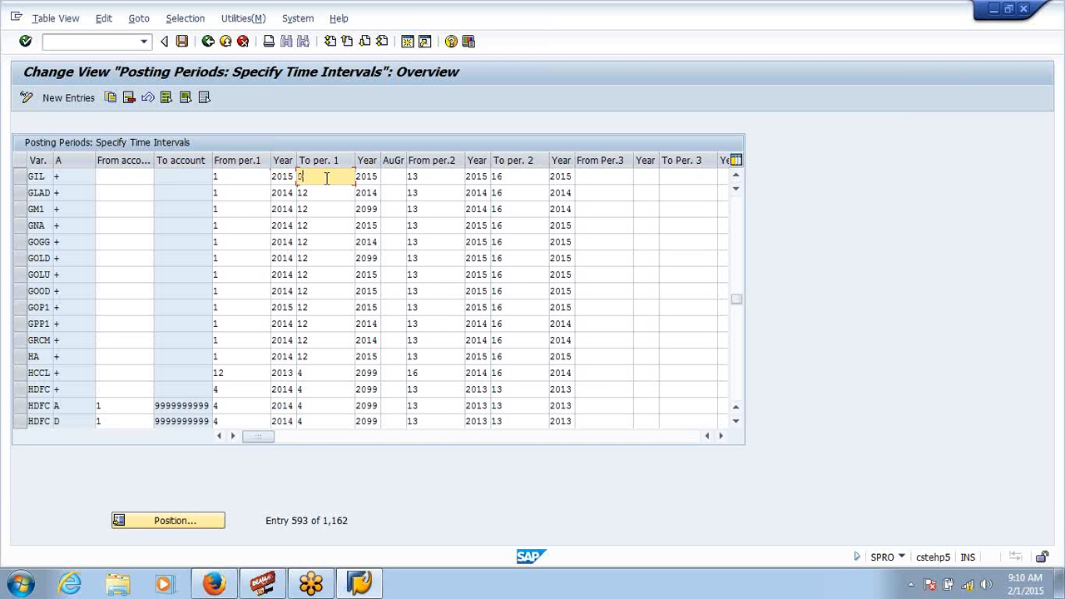
text(01)
- Set both the start and end period of variant GIL's second interval to 01 and save the posting periods
click(429, 178)
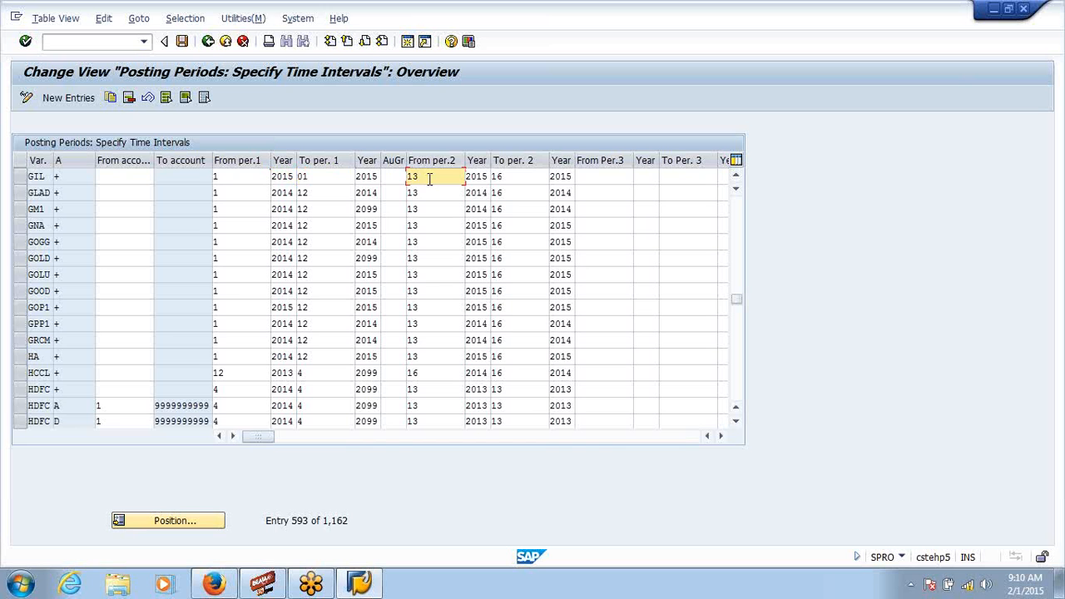
key(BackSpace)
key(BackSpace)
text(01)
click(526, 172)
key(BackSpace)
key(BackSpace)
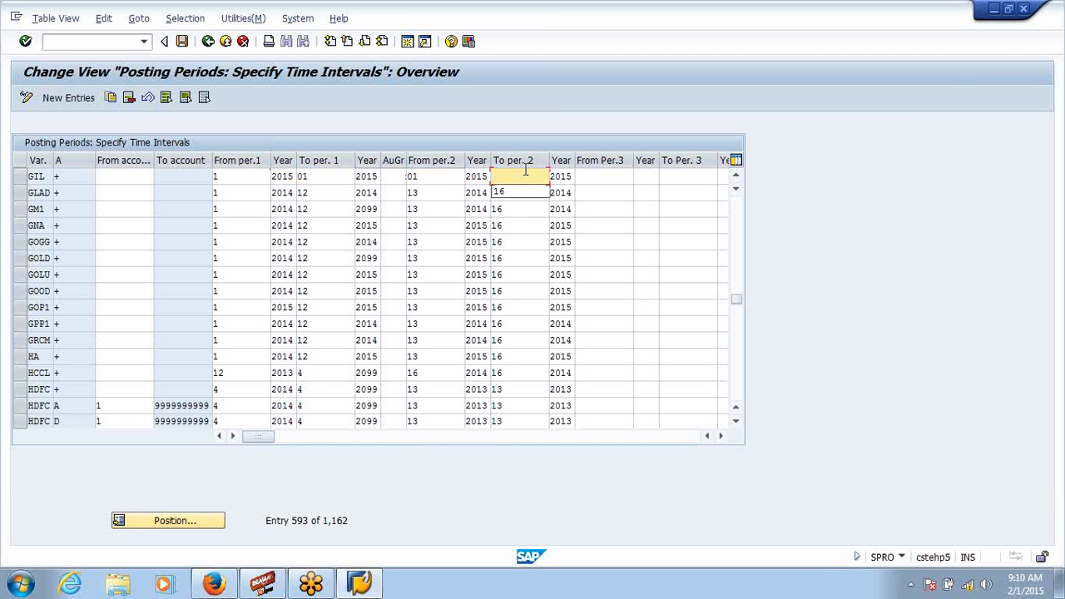
text(01)
click(186, 43)
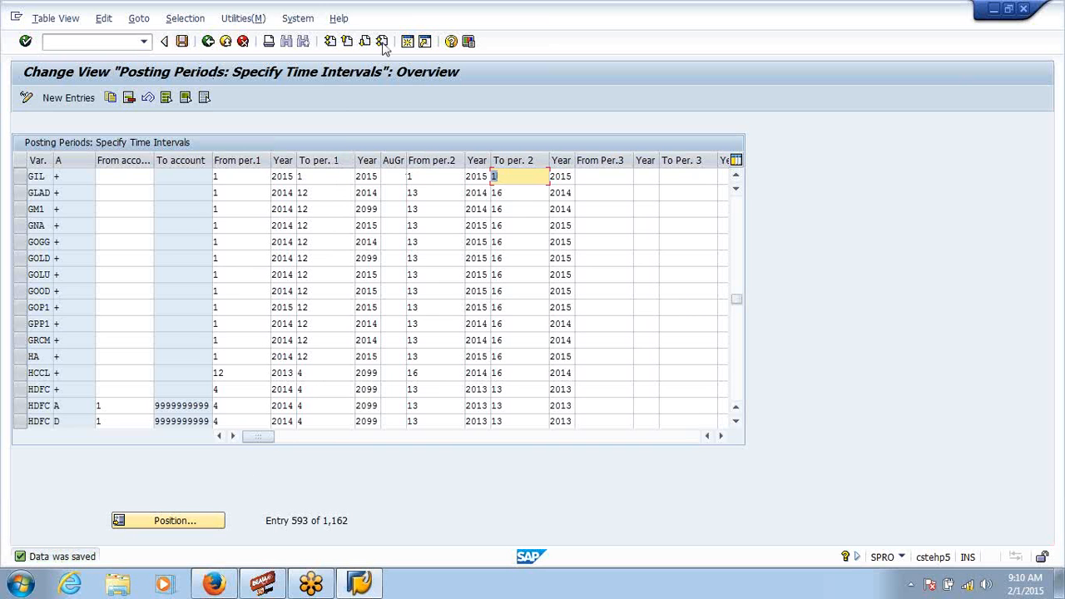
- Open an additional SAP session and start transaction F-02 for a G/L account posting
click(407, 42)
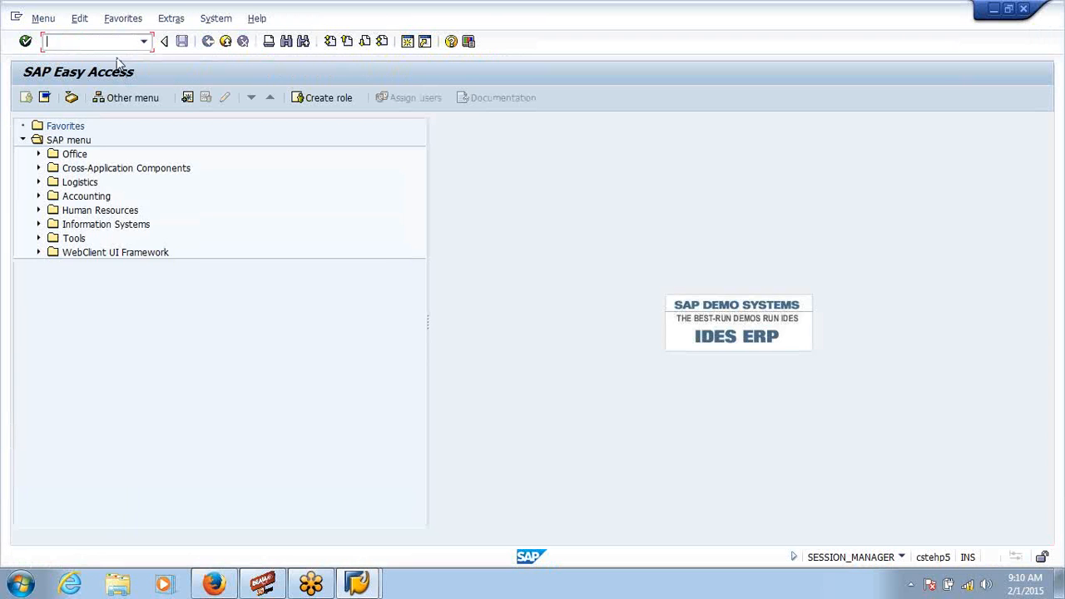
text(F0)
key(BackSpace)
text(-02)
key(Return)
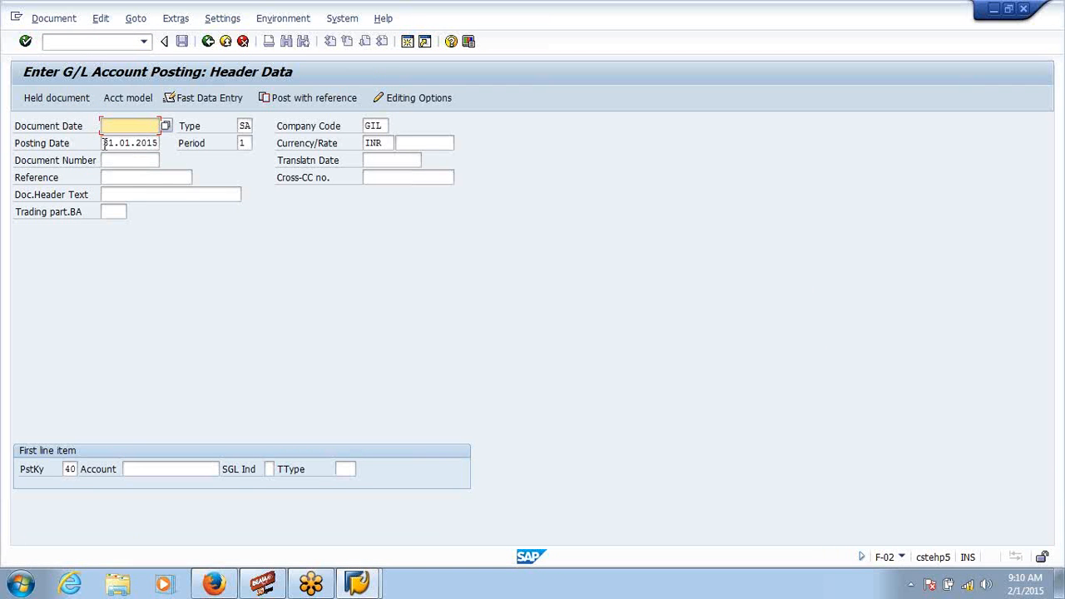
- Enter document date 31.01.2015 in the posting header and choose G/L account 400000 for the first line item
drag(104, 142, 148, 142)
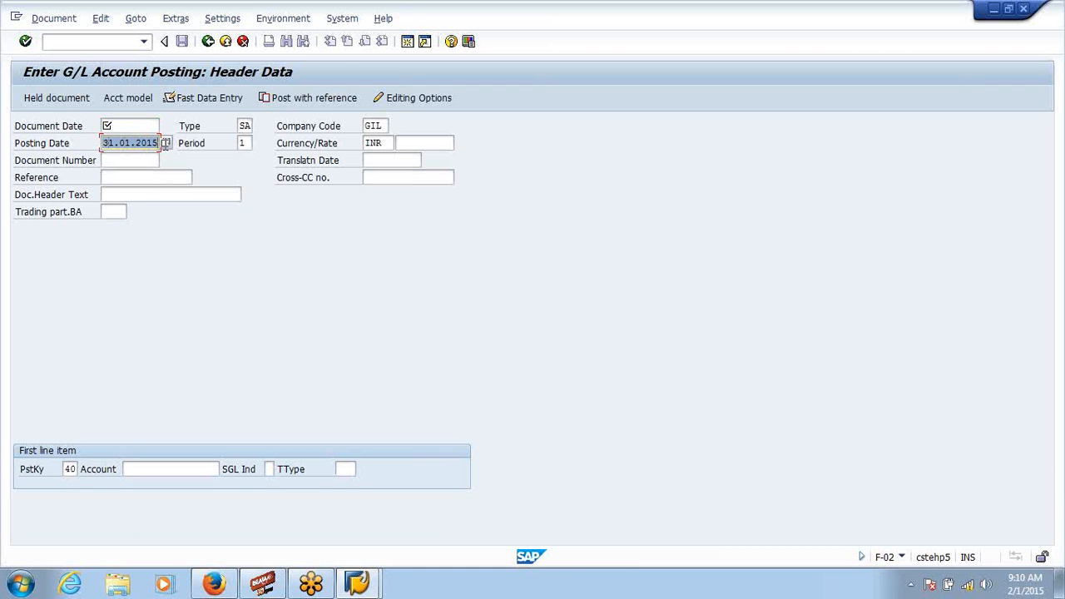
click(142, 126)
text(31.01.2015)
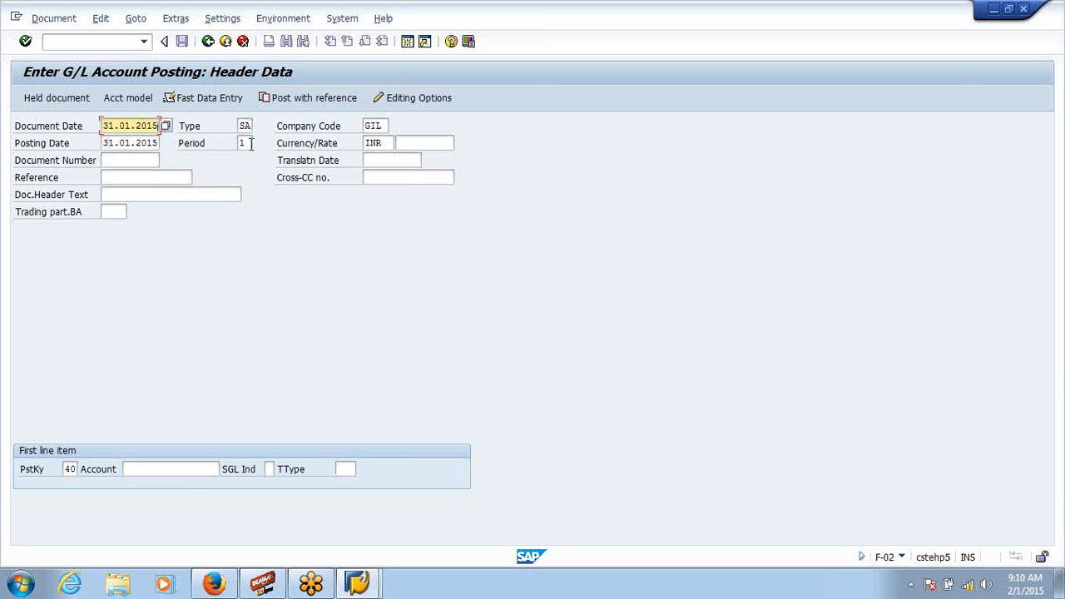
click(166, 469)
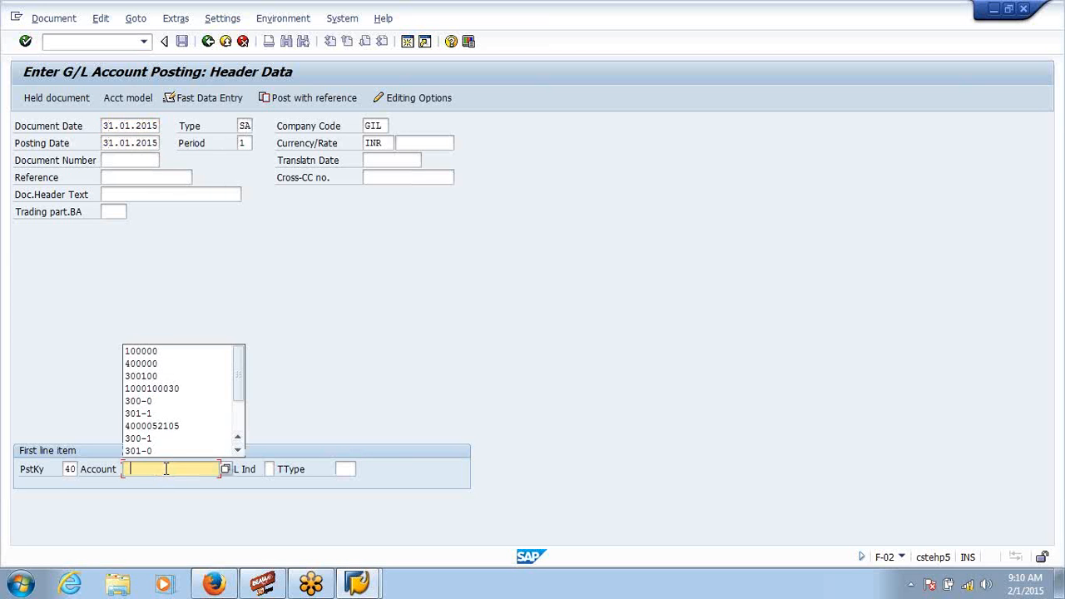
click(174, 363)
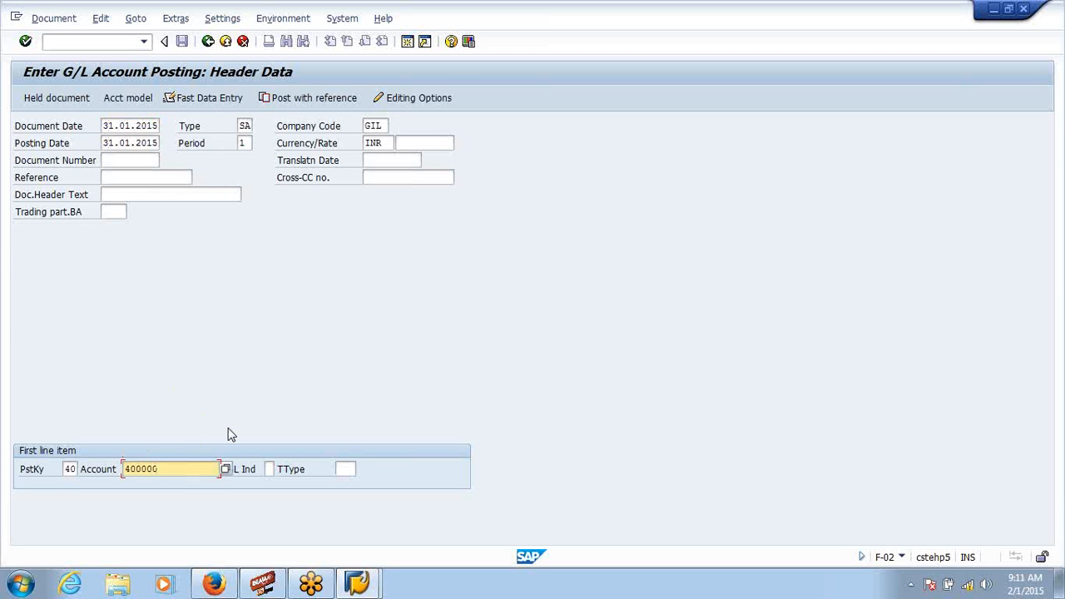
- Test the 31.01.2015 posting header by continuing to its first line item, and discard the document
key(Return)
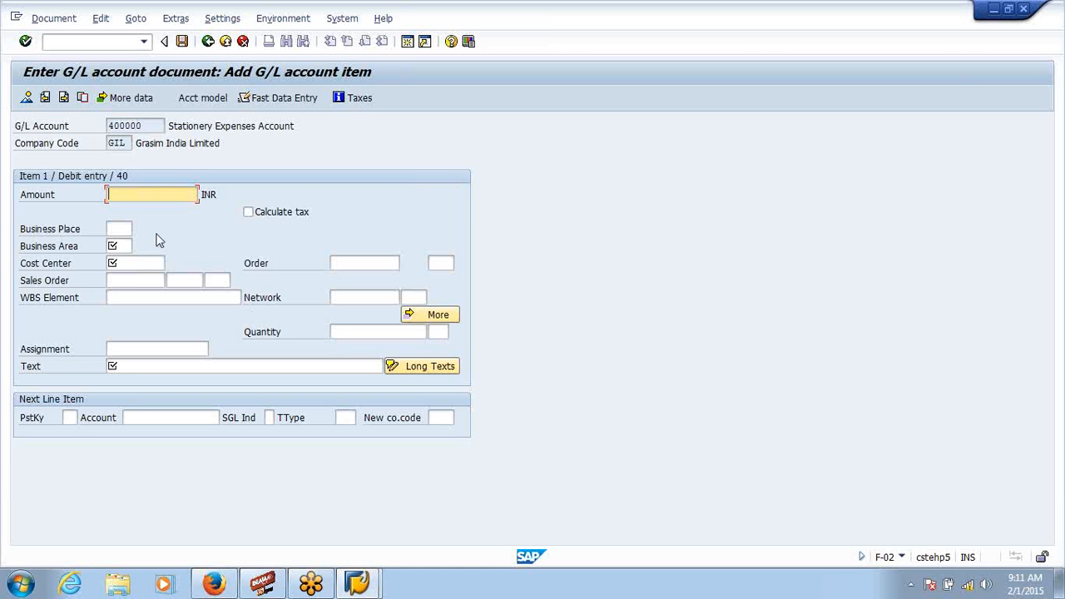
click(242, 41)
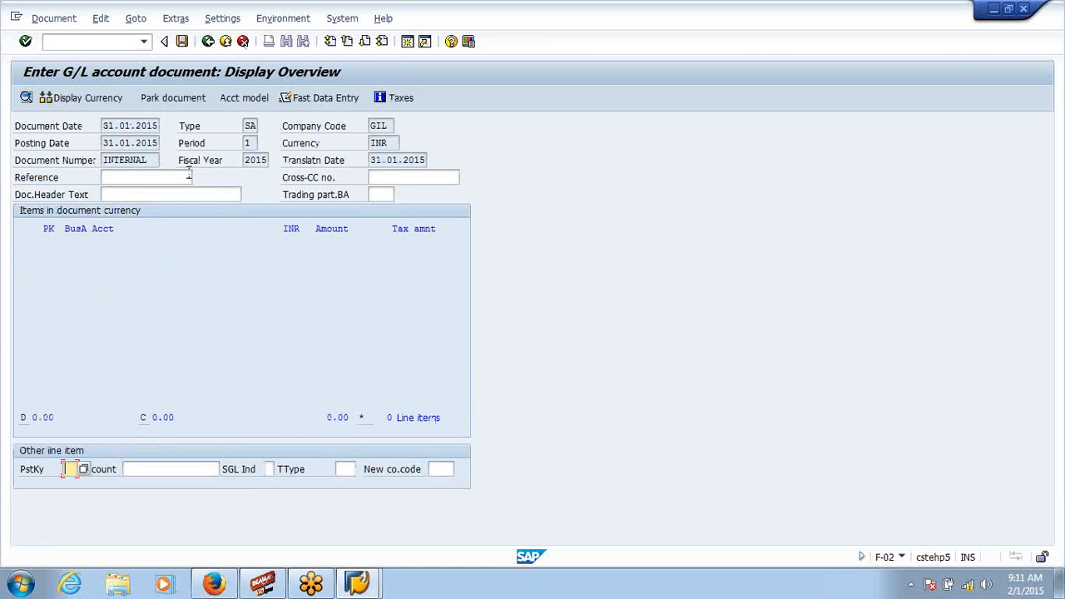
click(242, 41)
click(220, 320)
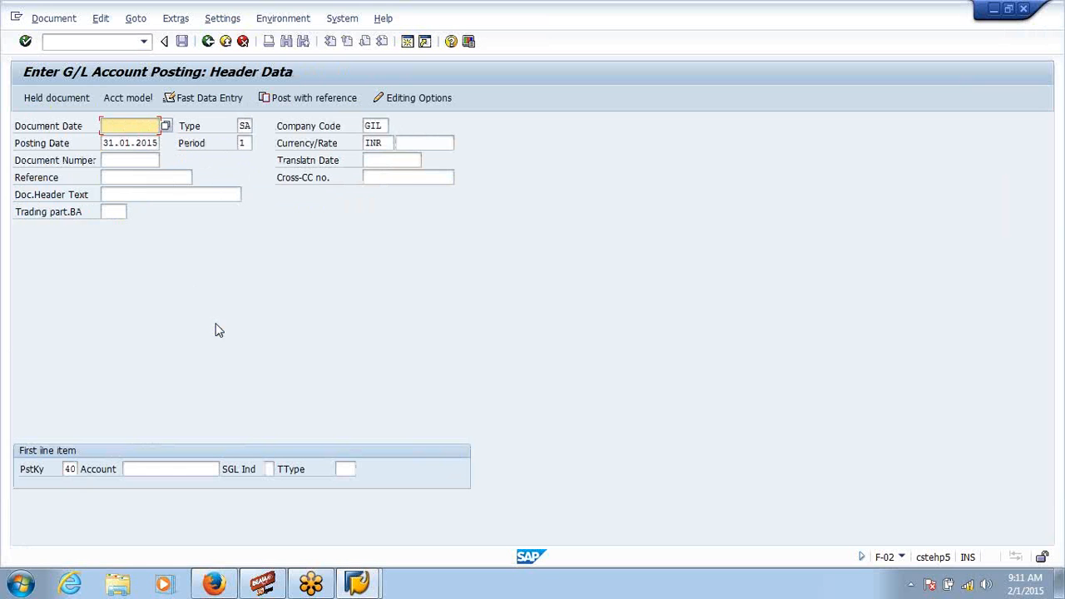
- Test a posting header with document date 01.02.2015 and G/L account 400000, keeping posting date 31.01.2015, and discard the document
text(01)
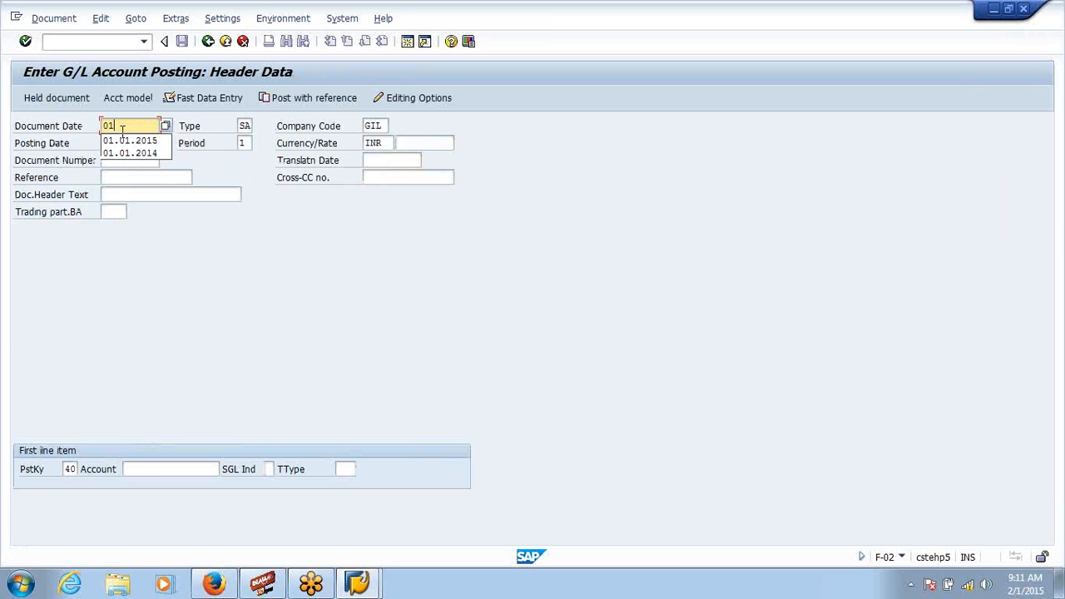
text(.02.2015)
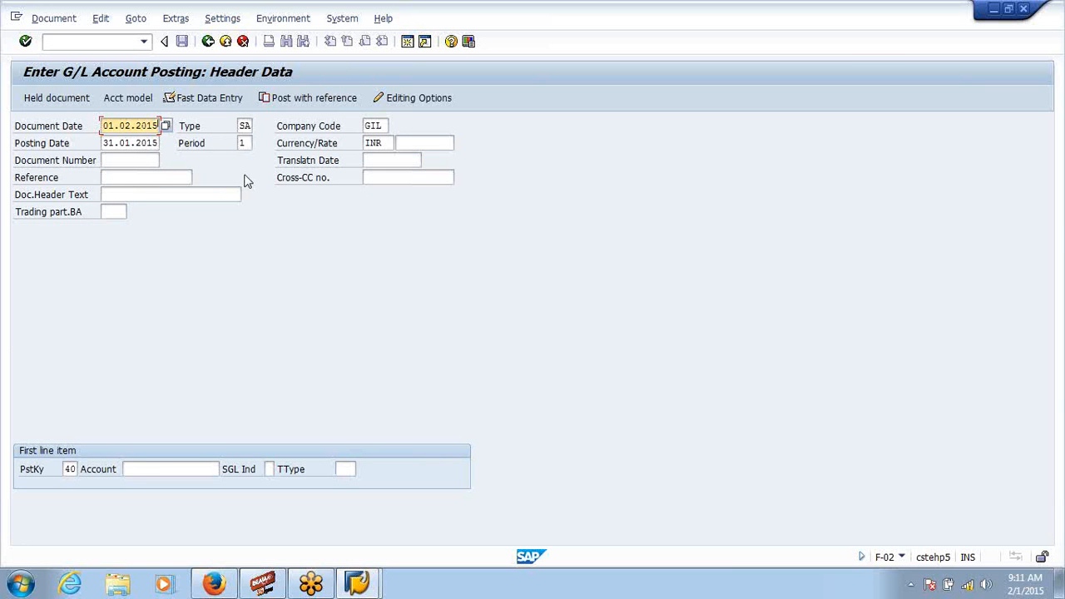
click(148, 471)
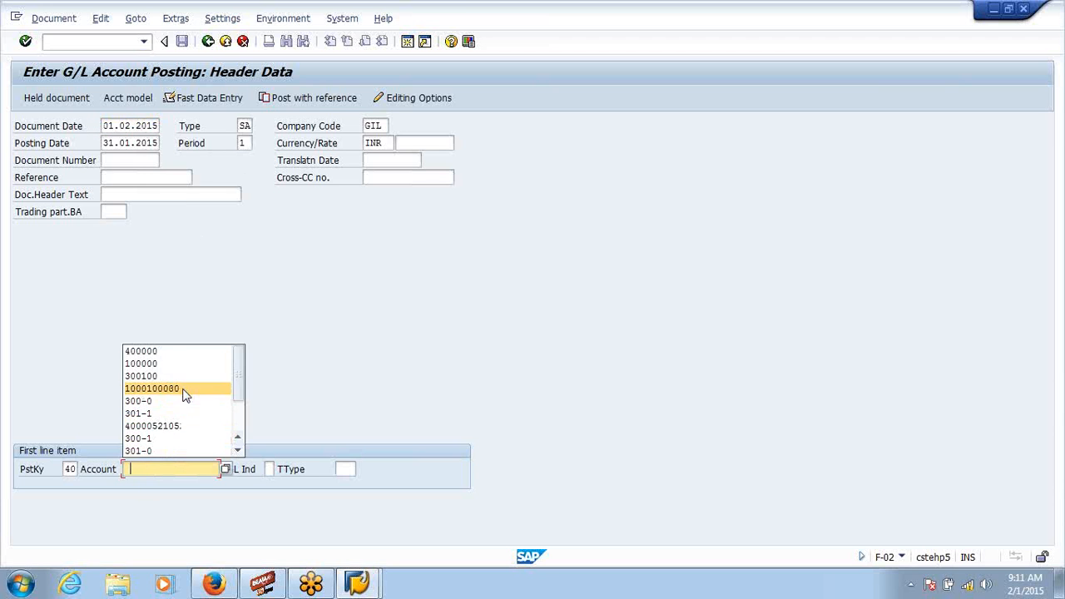
click(188, 359)
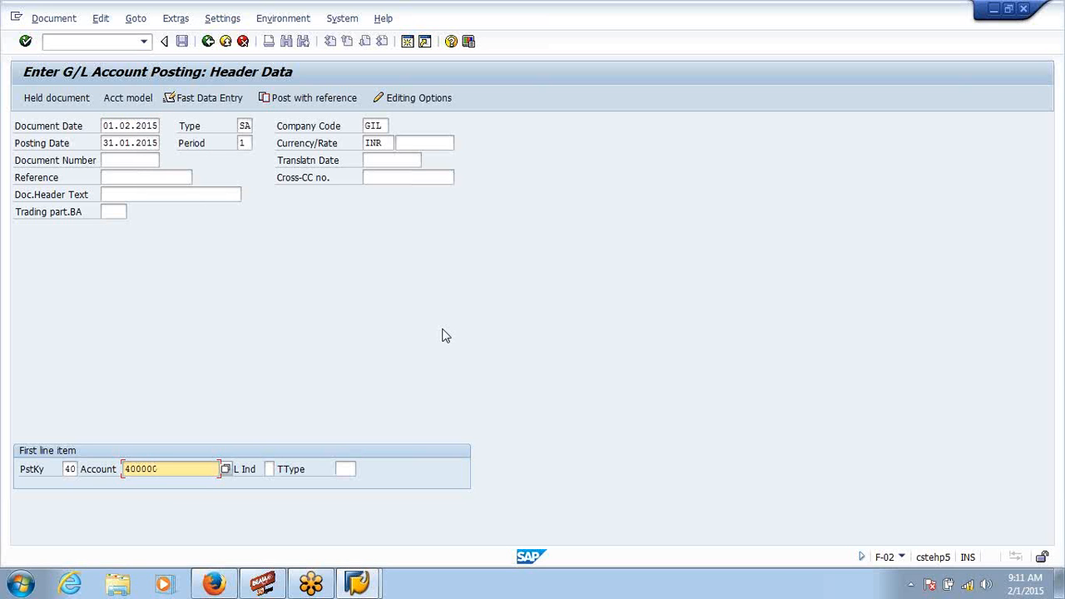
key(Return)
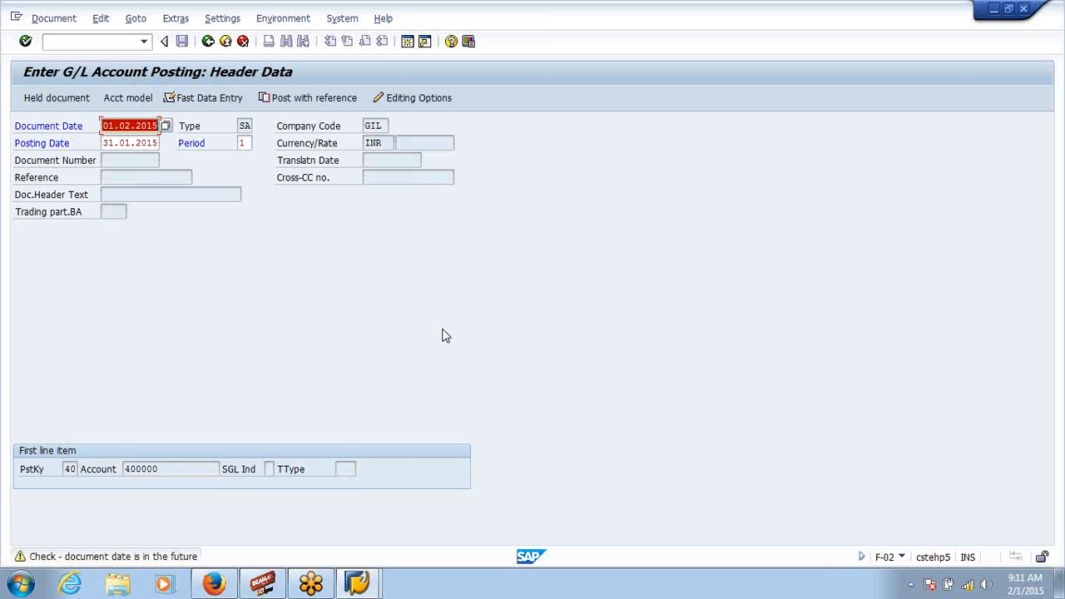
key(Return)
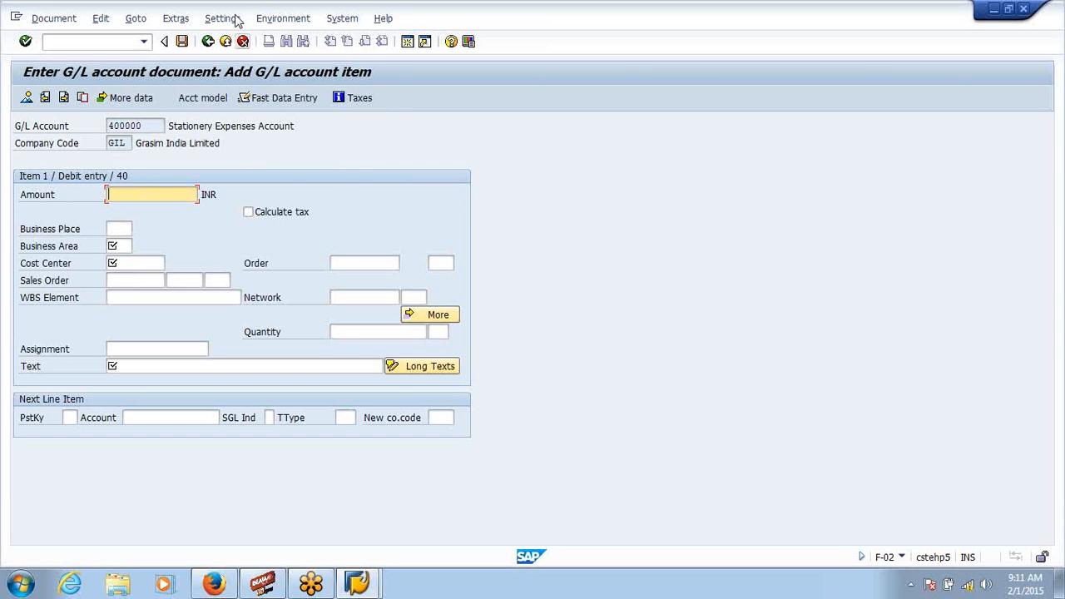
click(243, 41)
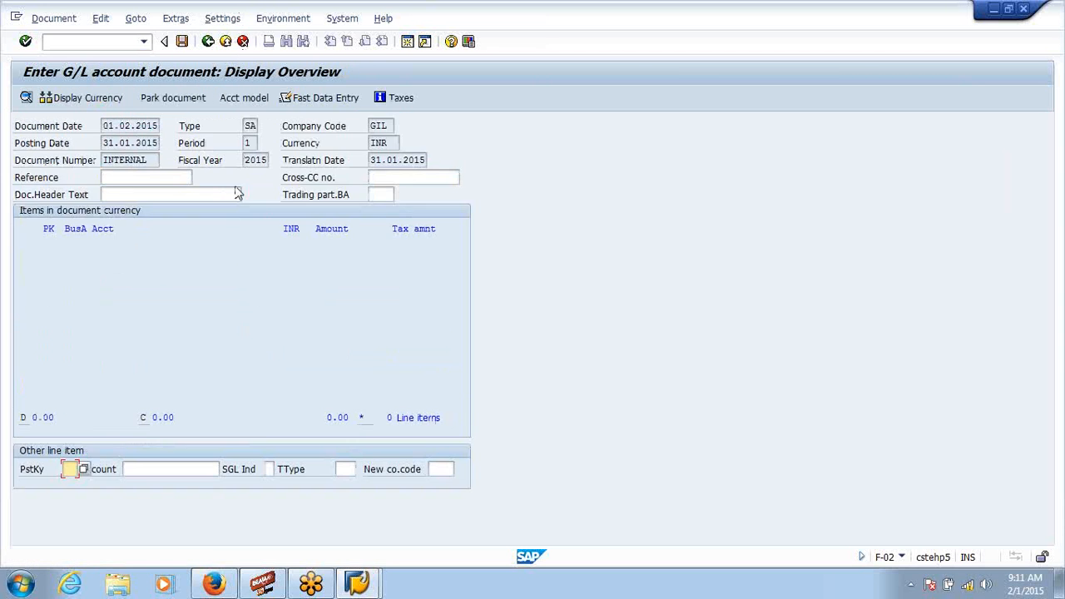
click(243, 41)
click(228, 325)
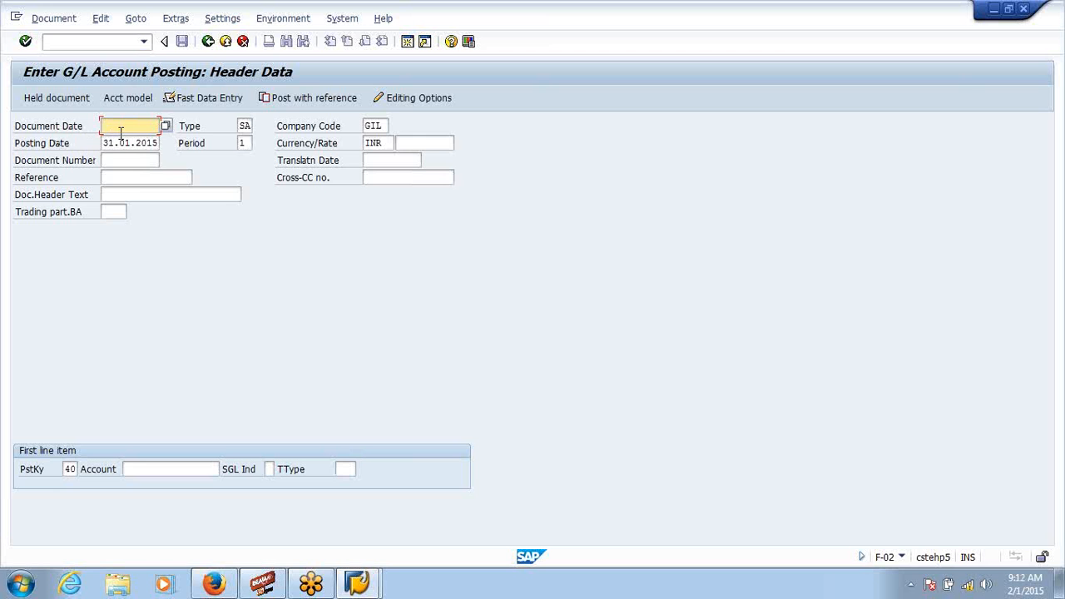
- Enter 01.02.2015 as the document date in the new posting header
text(02)
key(Return)
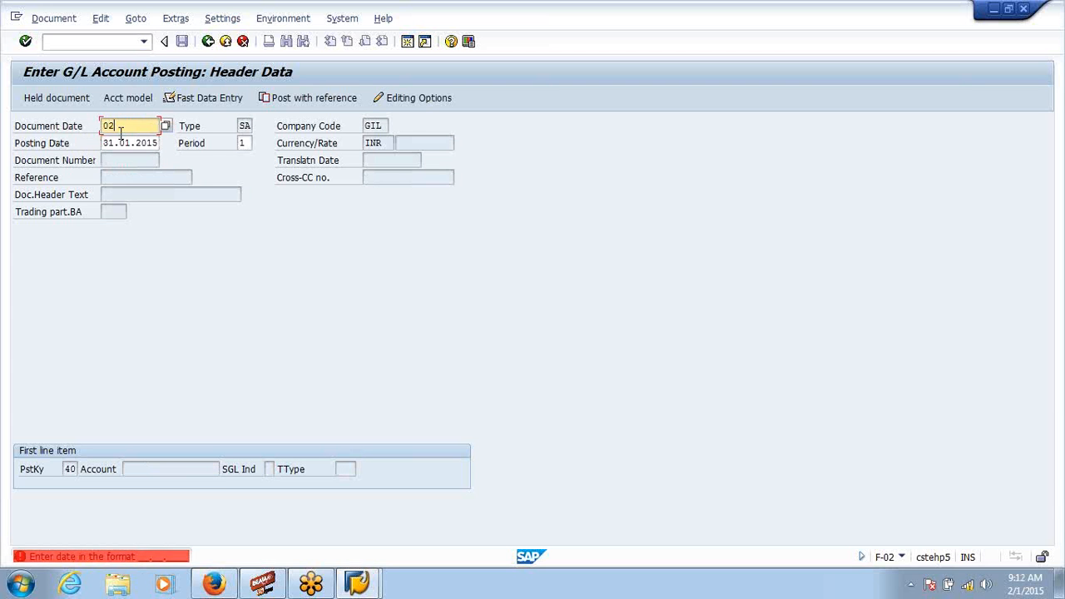
key(BackSpace)
key(BackSpace)
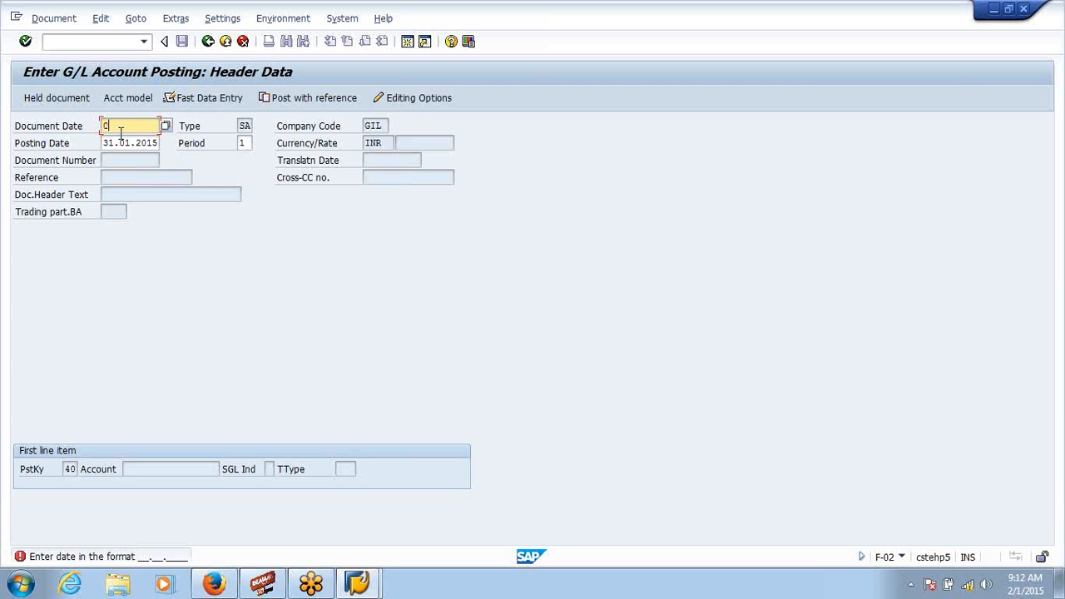
text(01.02.2015)
- Change the posting date to 01.02.2015 and validate the header against the open posting periods
click(158, 143)
key(BackSpace)
key(BackSpace)
key(BackSpace)
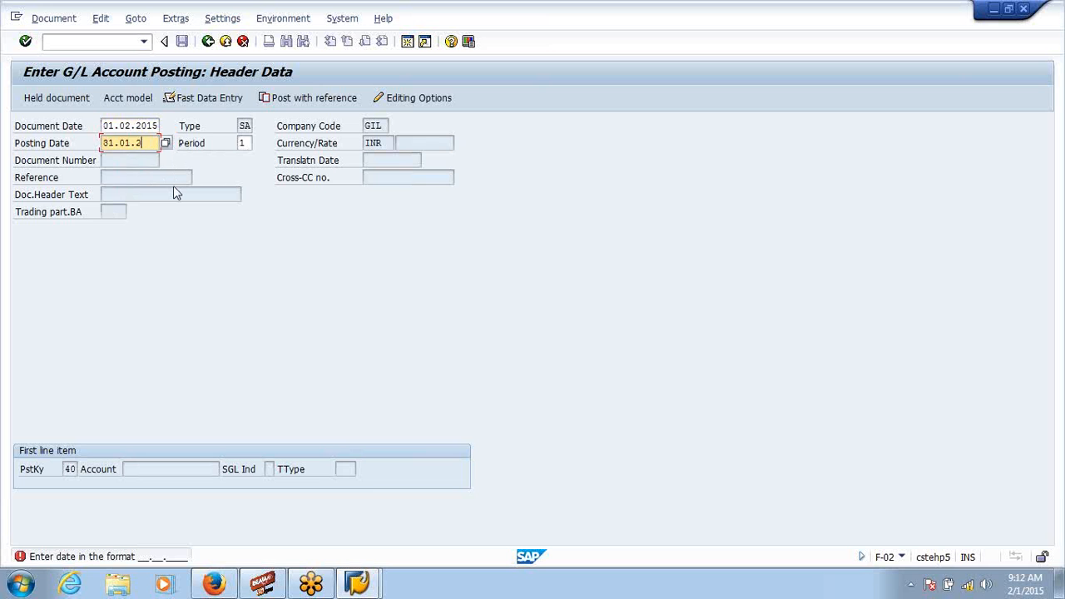
key(BackSpace)
key(BackSpace)
key(BackSpace)
key(BackSpace)
key(BackSpace)
key(BackSpace)
key(BackSpace)
text(01.)
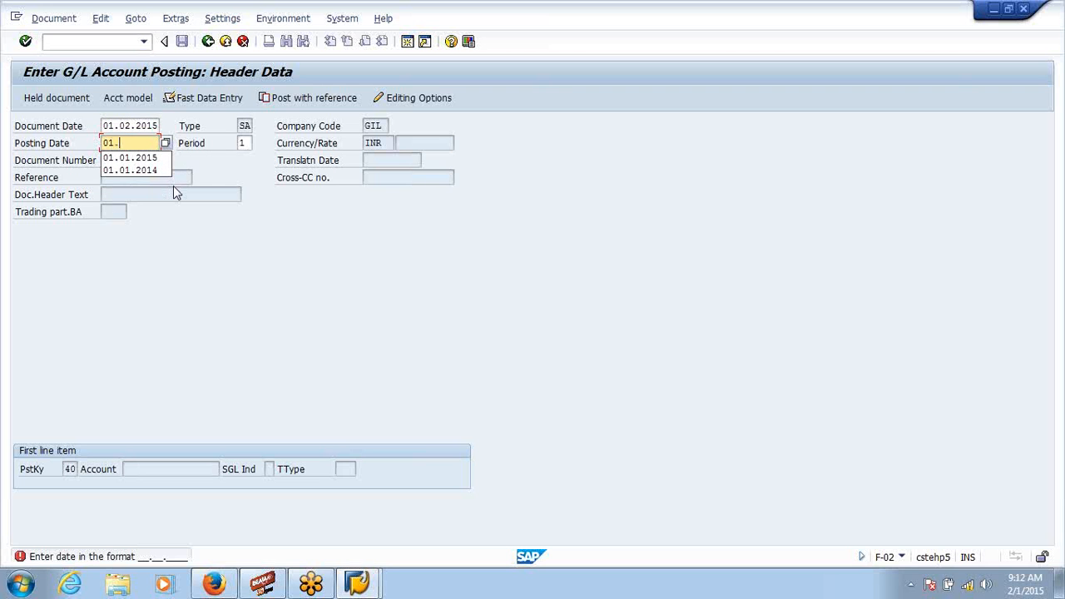
text(02.2015)
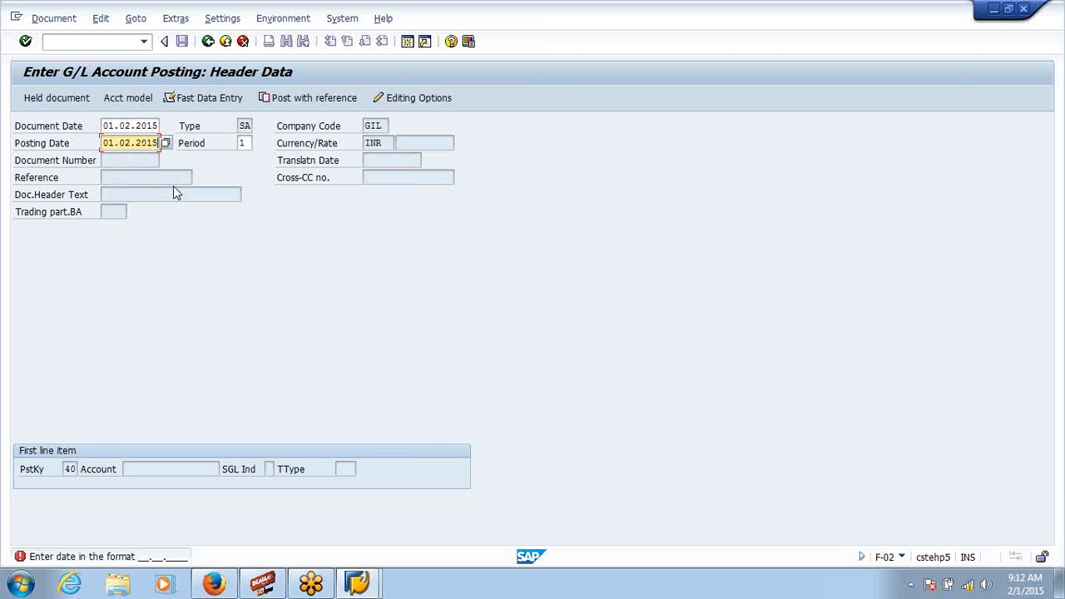
key(Return)
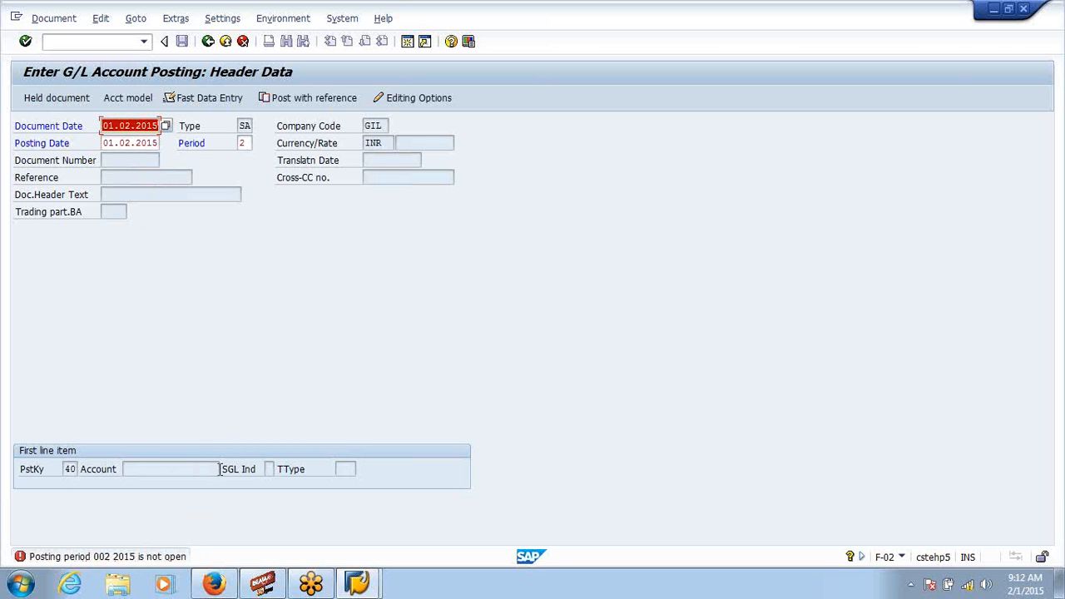
- Discard the posting document dated 01.02.2015 and exit editing
click(384, 125)
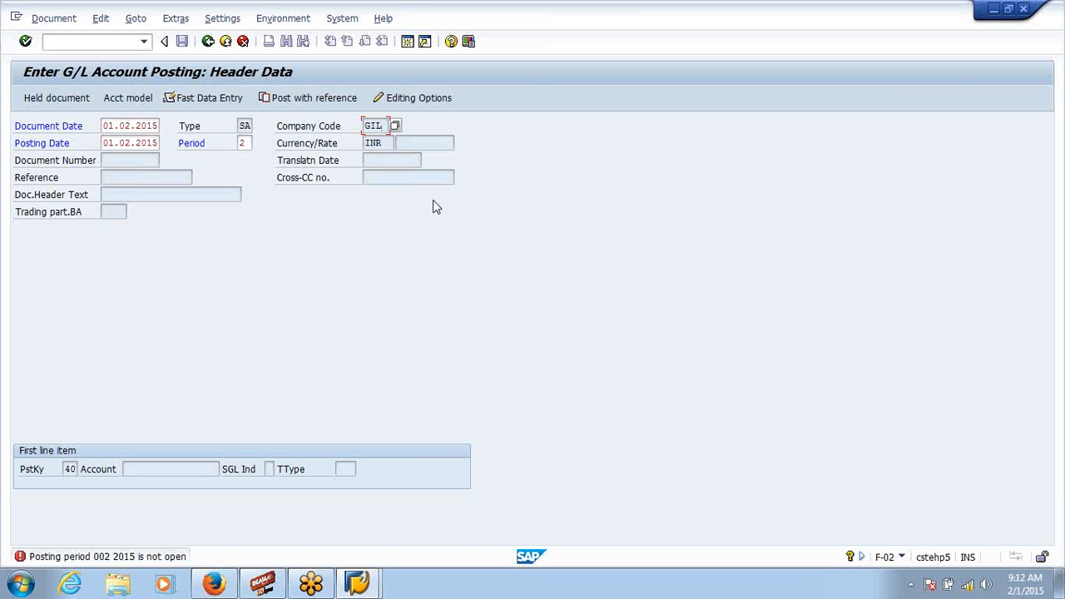
click(245, 41)
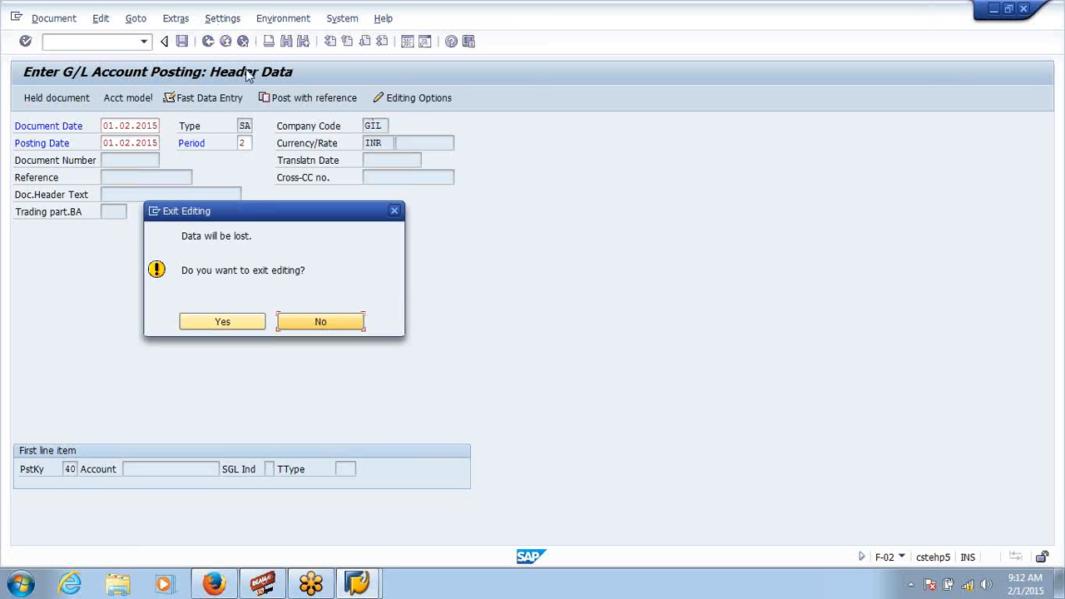
click(252, 318)
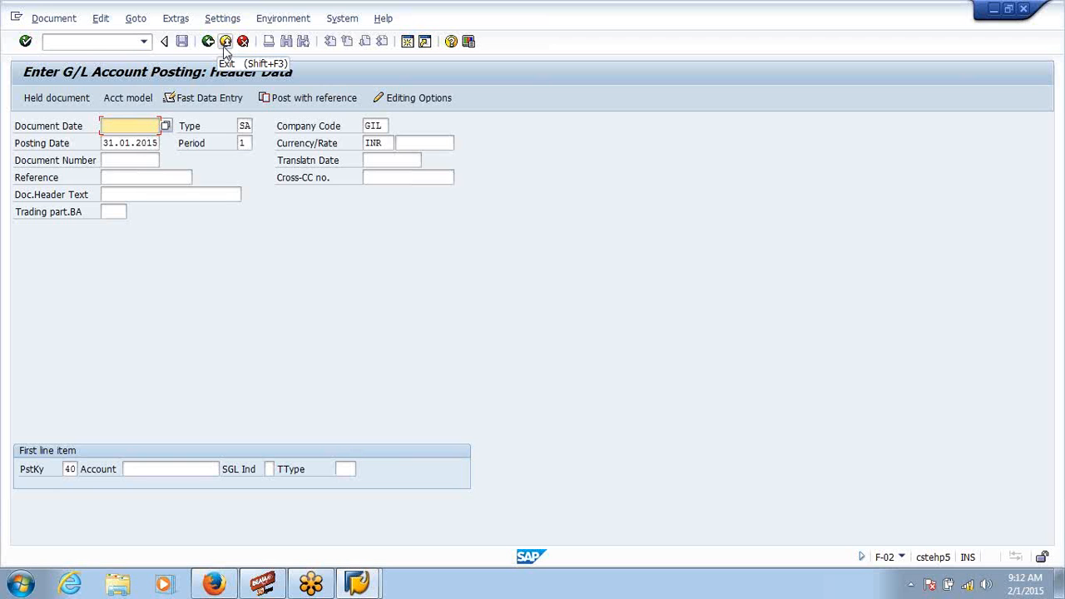
- Start transaction FS10N and choose G/L account 400000 for the balance display
click(85, 44)
text(/N)
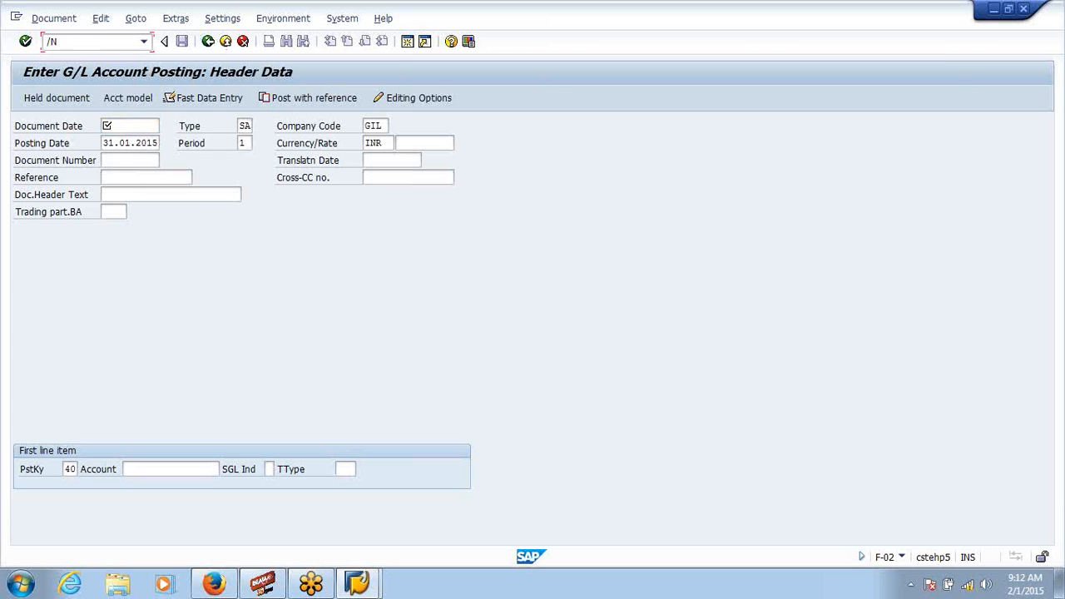
text(FB50)
key(Return)
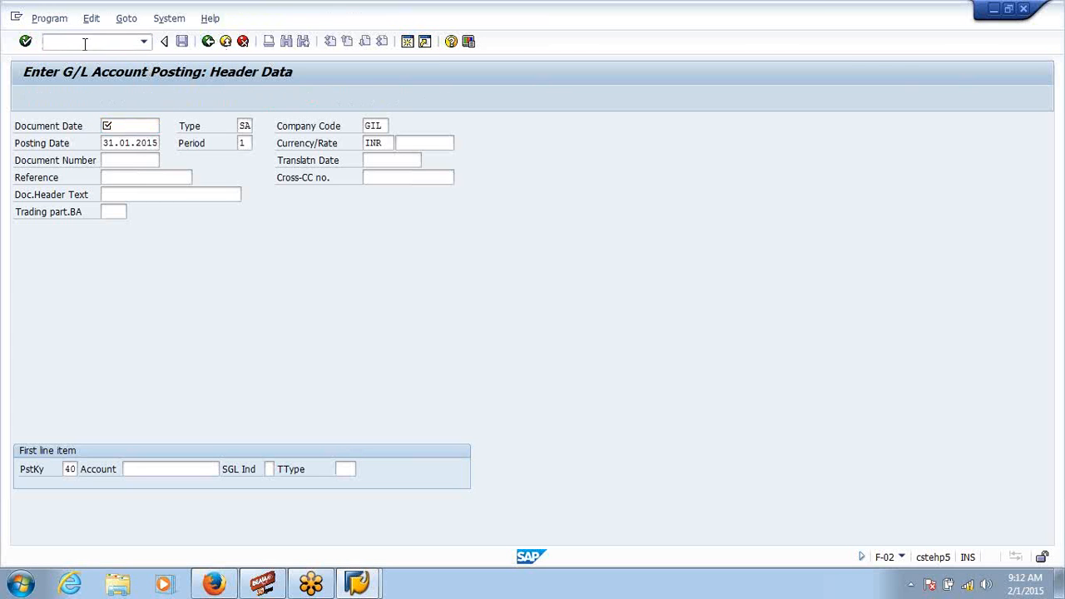
text(4)
key(Down)
key(Return)
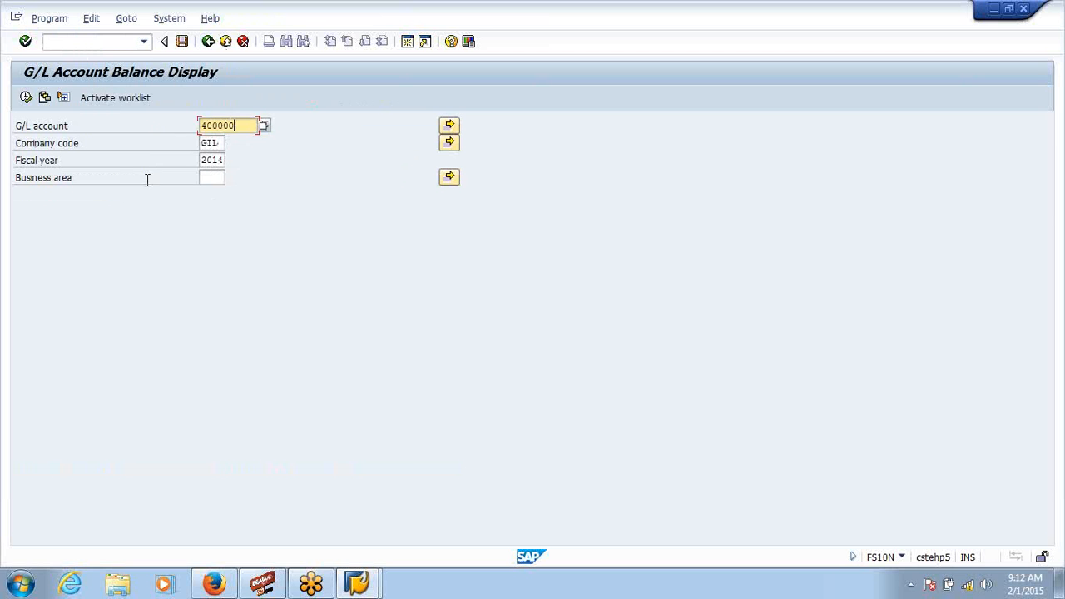
- Display the account balances for company code GIL in fiscal year 2014 and examine periods 1 and 2
click(26, 98)
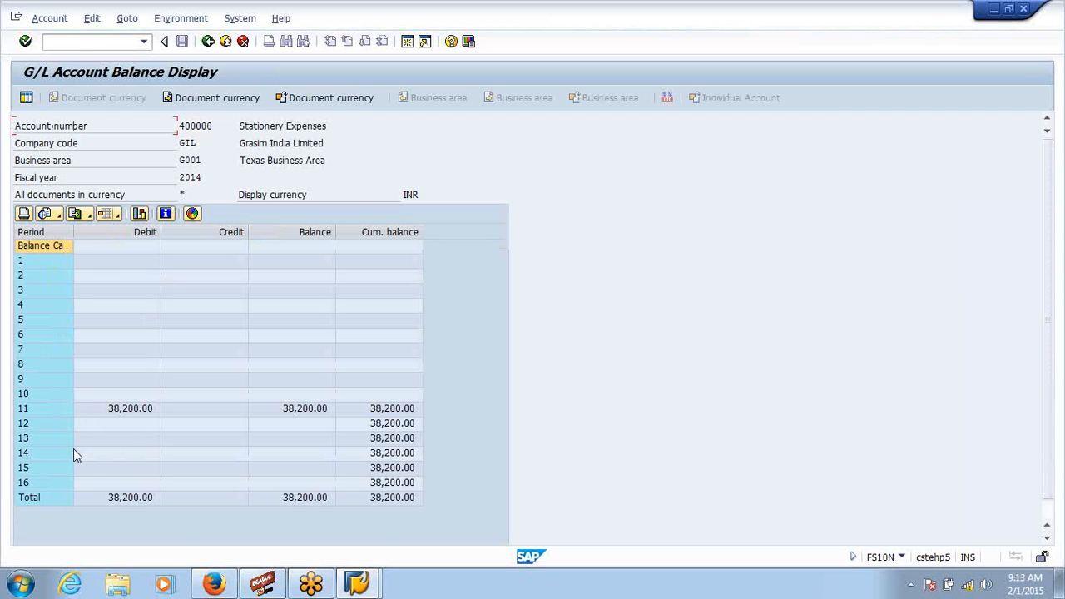
click(107, 264)
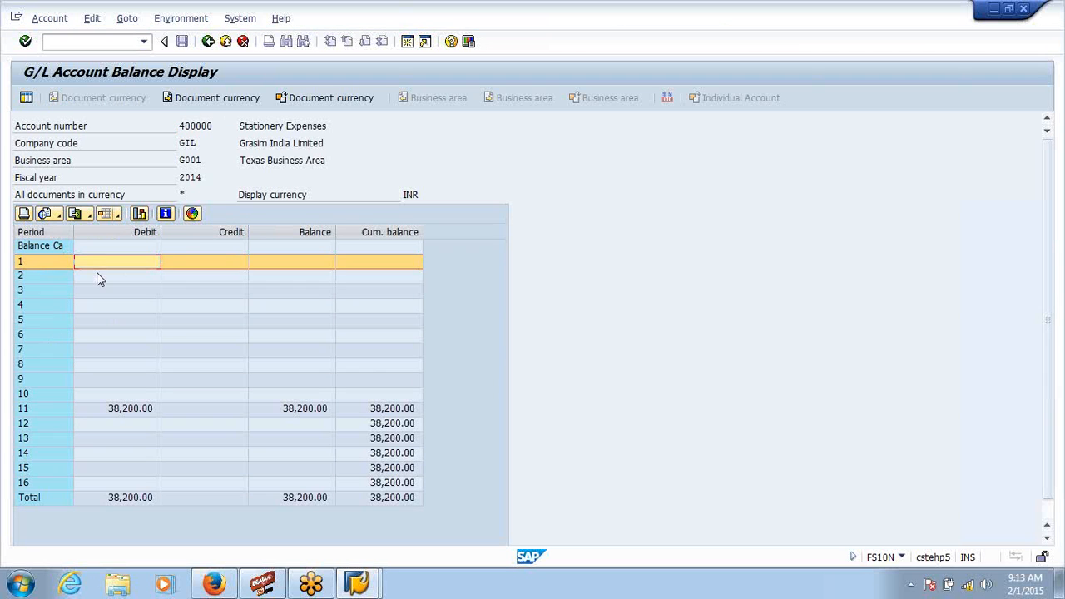
click(97, 276)
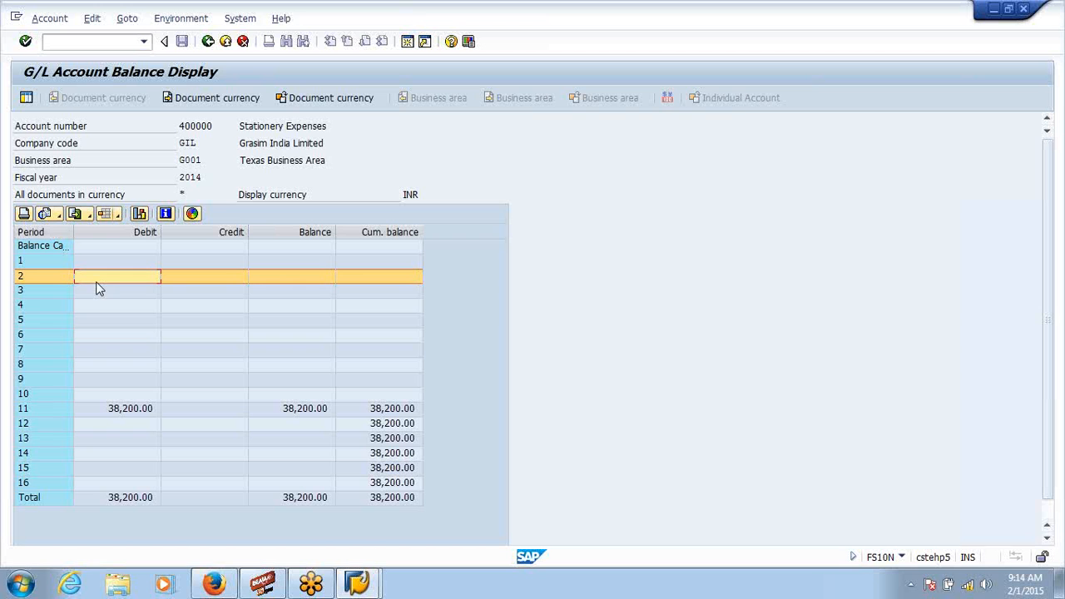
- Leave the G/L account balance display and start transaction F-02 for another account posting
click(209, 41)
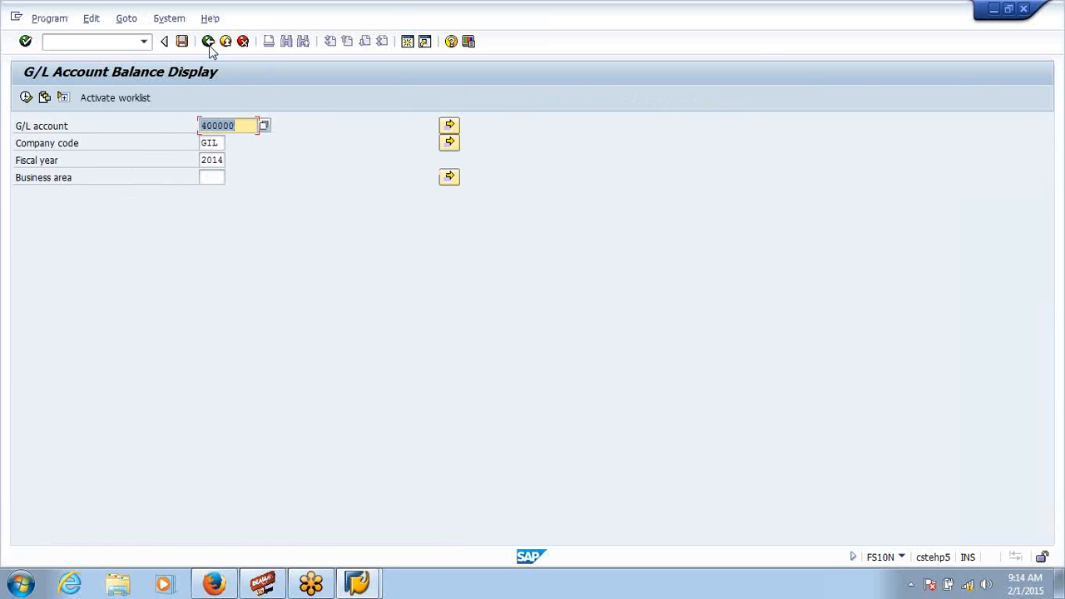
click(208, 41)
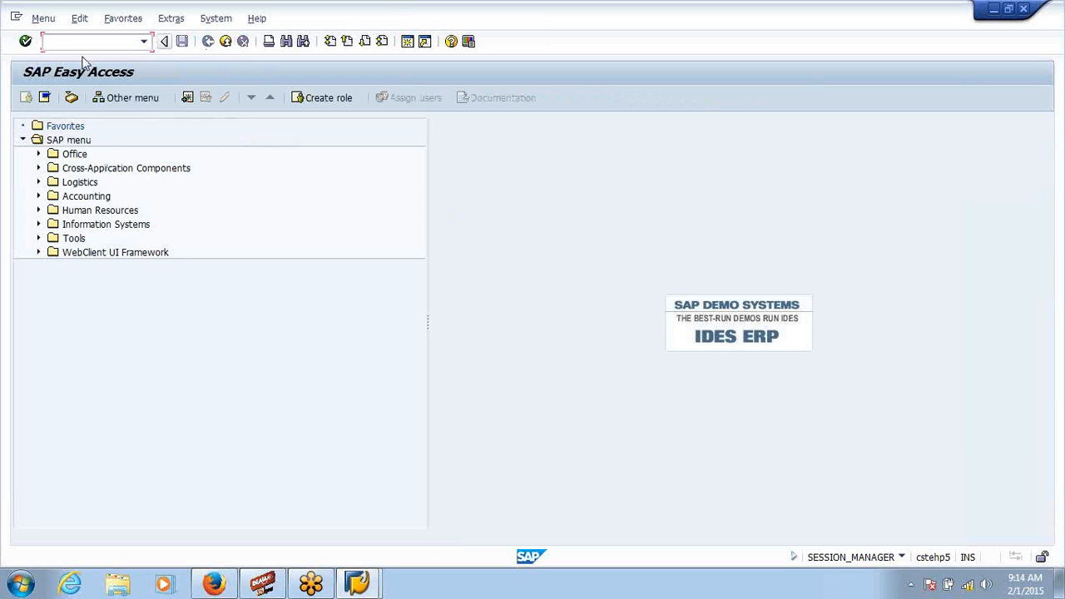
click(143, 42)
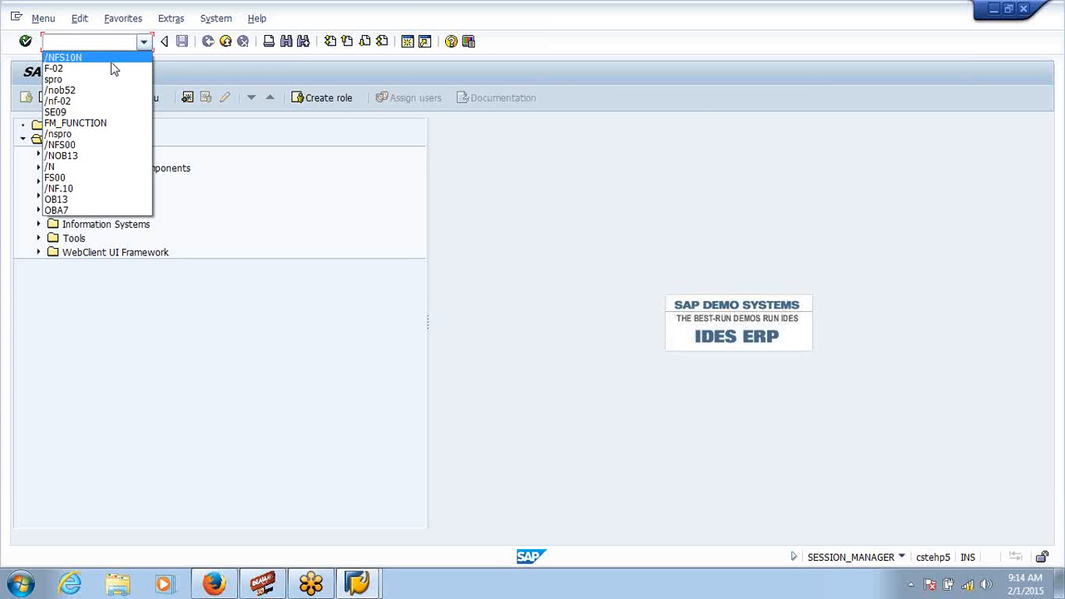
click(113, 69)
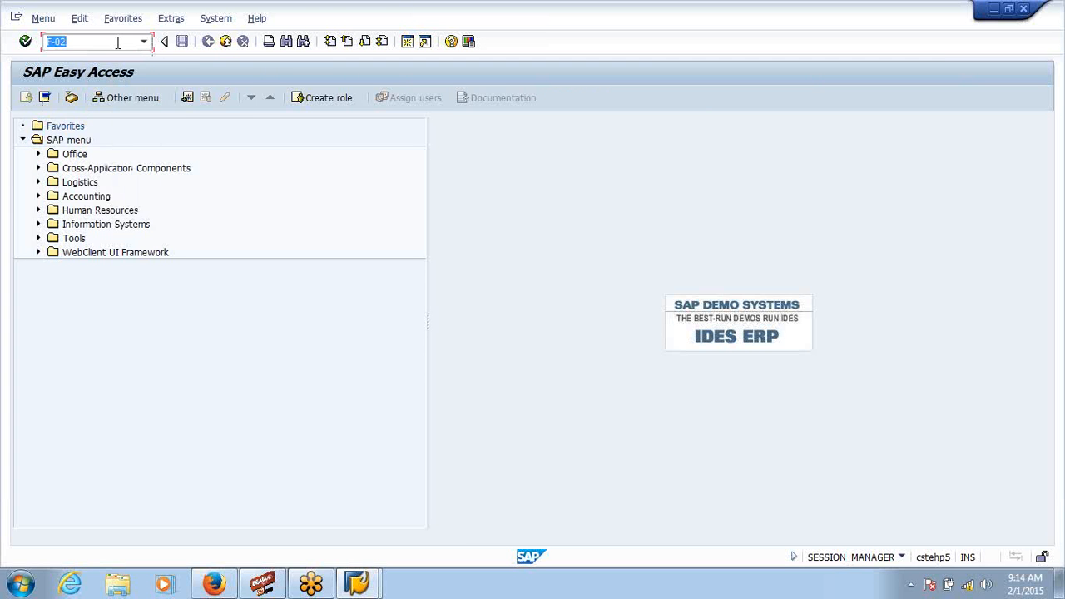
key(Return)
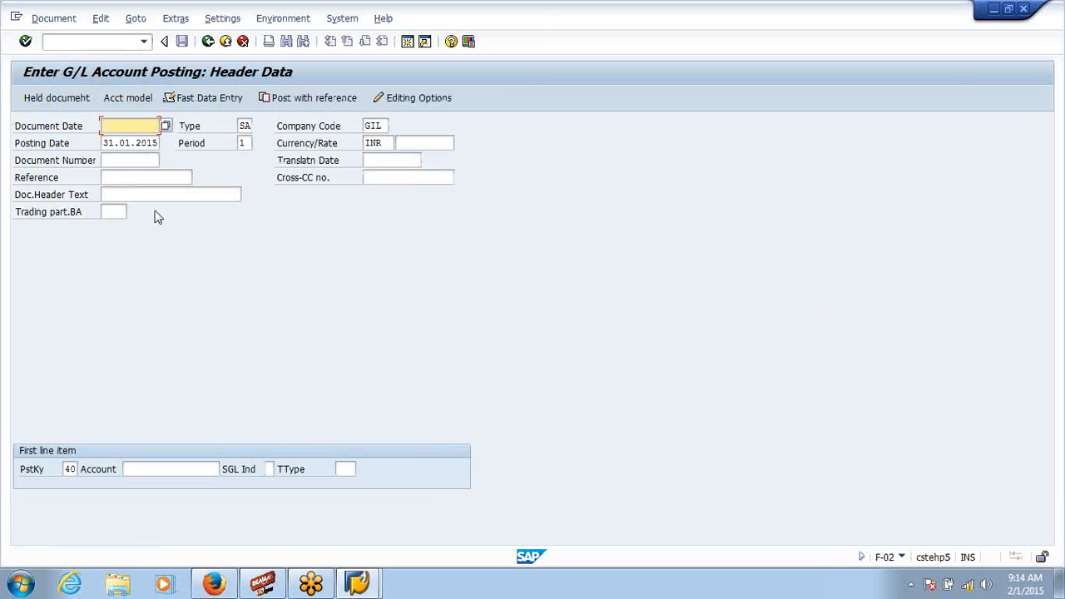
- Switch to the posting periods session and set both the start and end period of variant GIL's first interval to 2
click(358, 583)
click(349, 523)
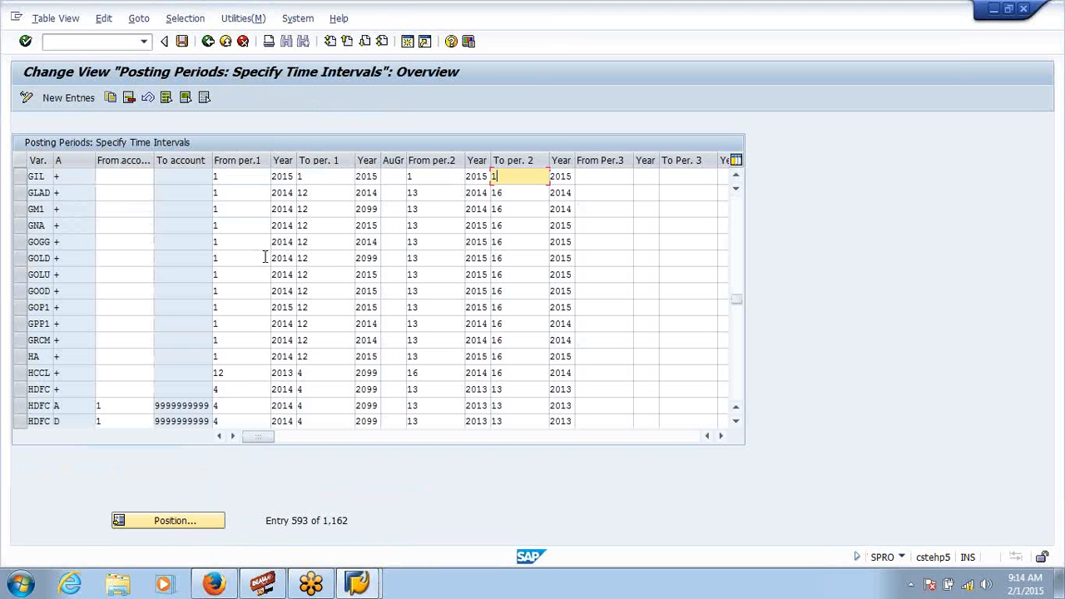
click(253, 179)
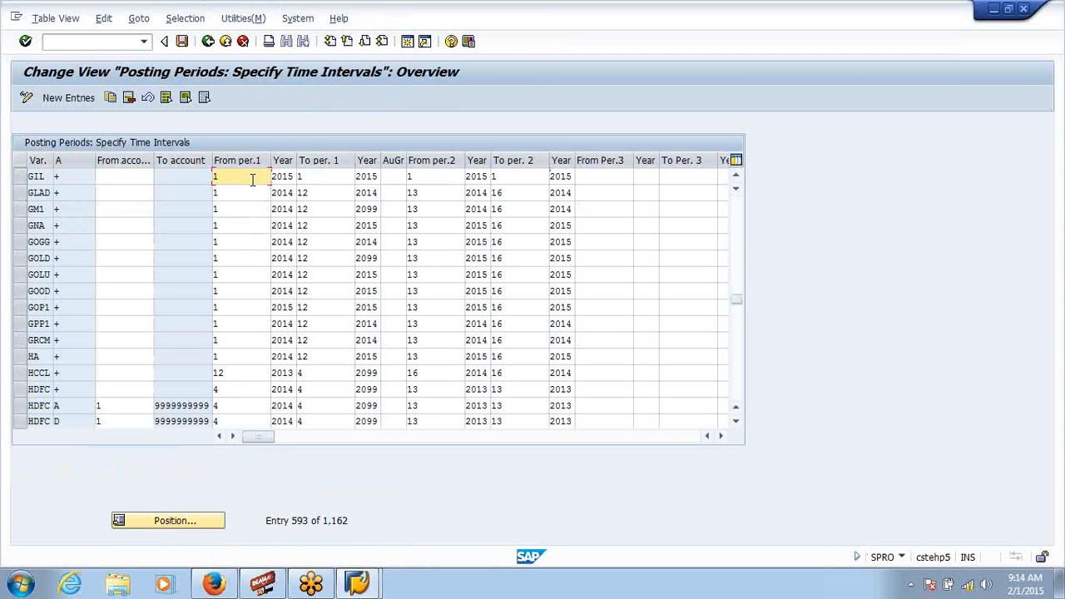
key(BackSpace)
text(2)
click(340, 175)
key(BackSpace)
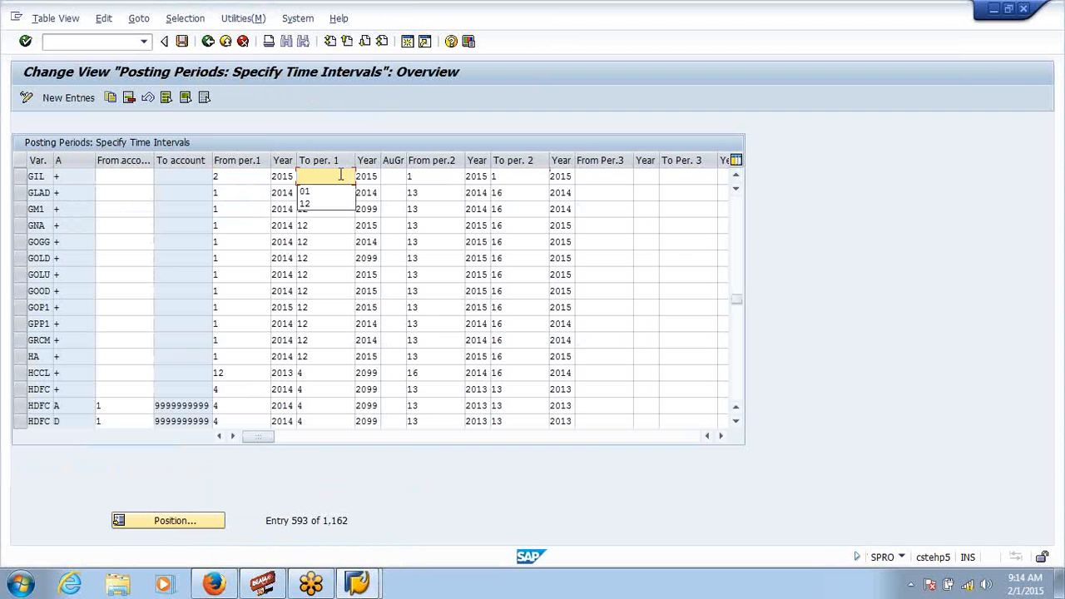
text(2)
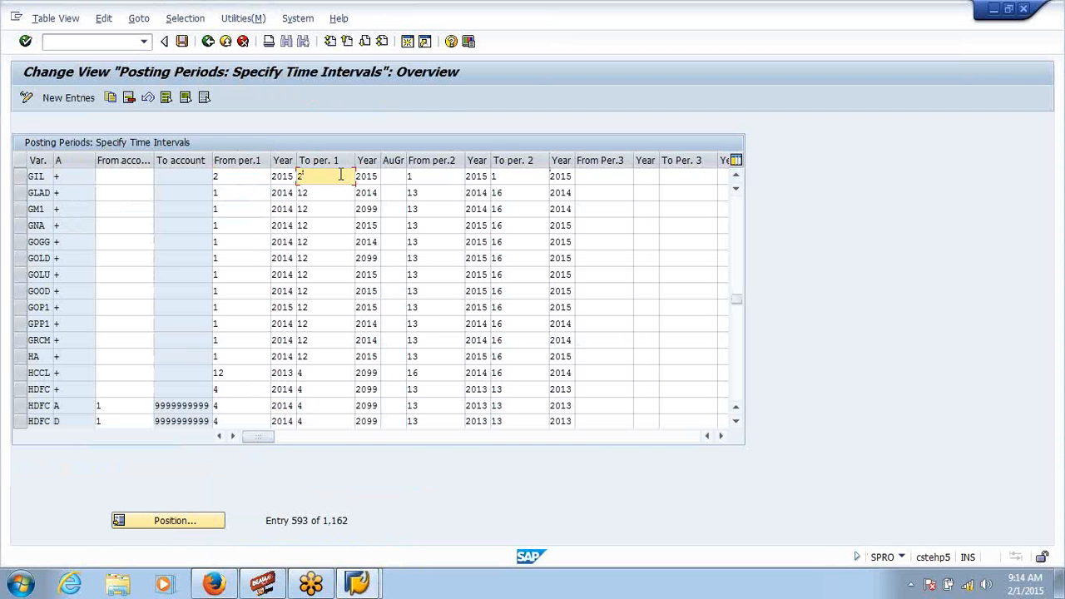
- Set both the start and end period of variant GIL's second interval to 2 and save the posting periods
click(425, 175)
key(BackSpace)
text(2)
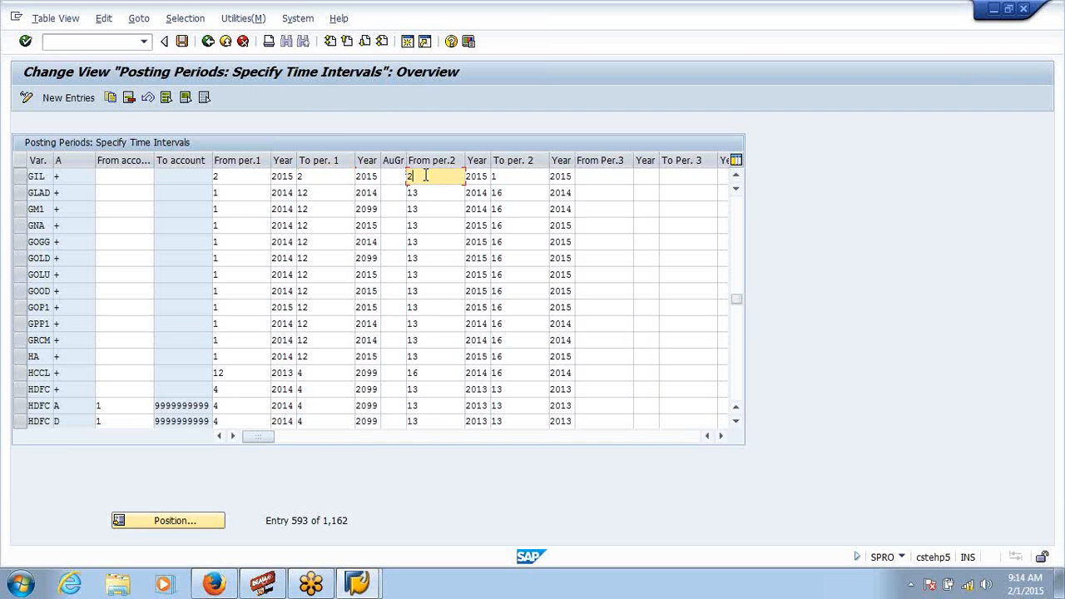
click(527, 172)
key(BackSpace)
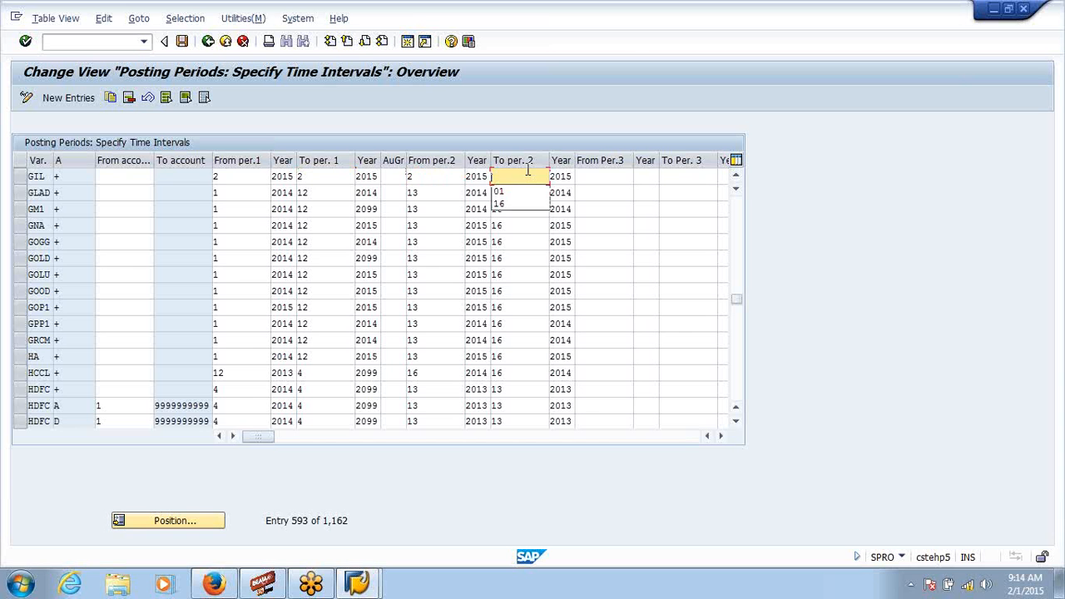
text(2)
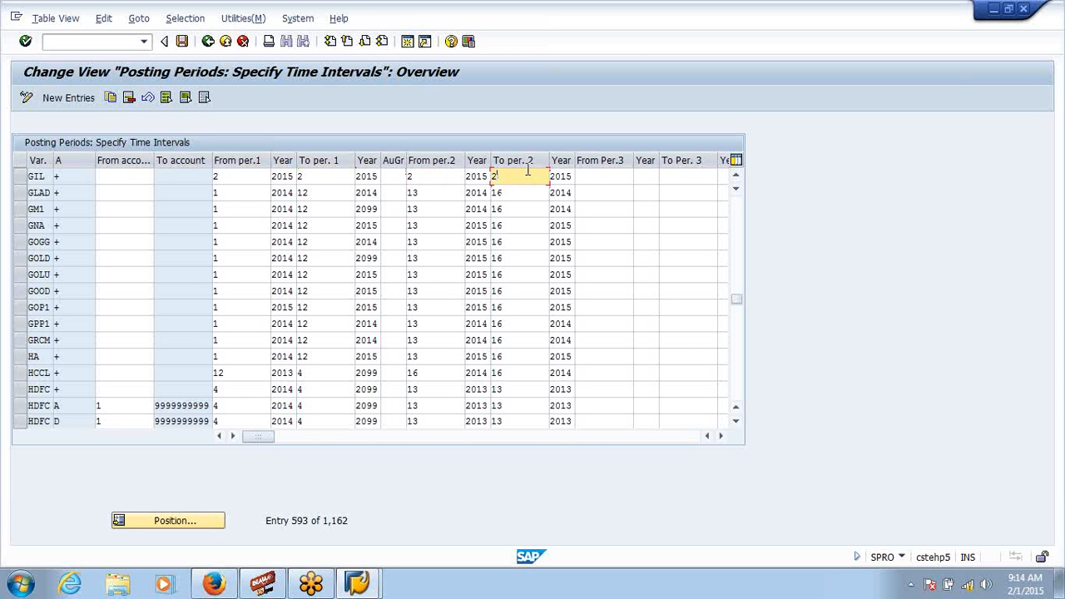
key(ctrl+s)
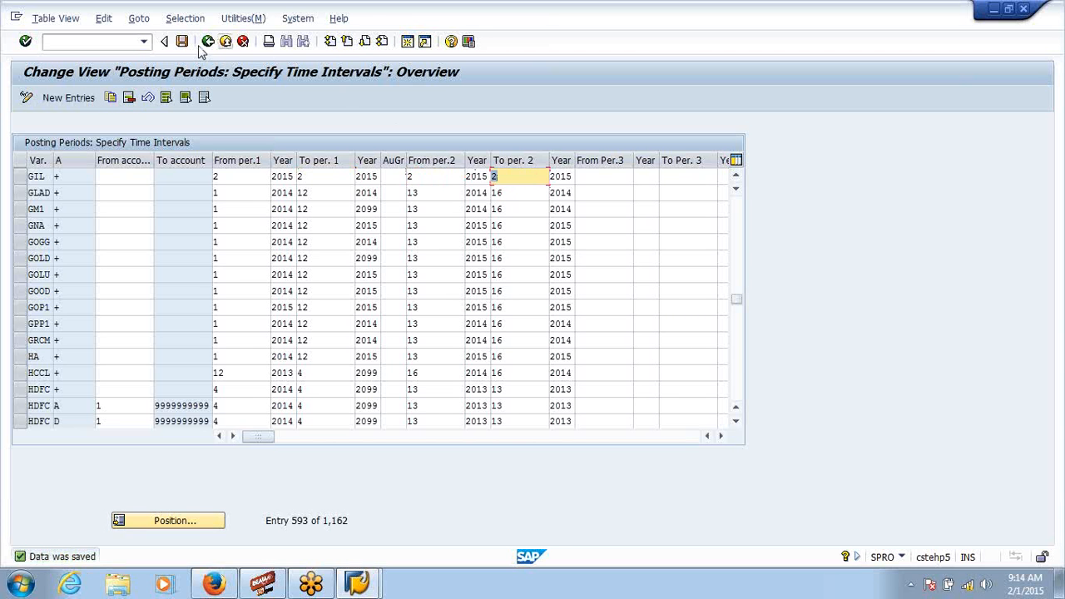
- Switch to the F-02 session and try to start a posting to account 400000 with document and posting date 31.01.2015
mouse_move(357, 583)
click(449, 500)
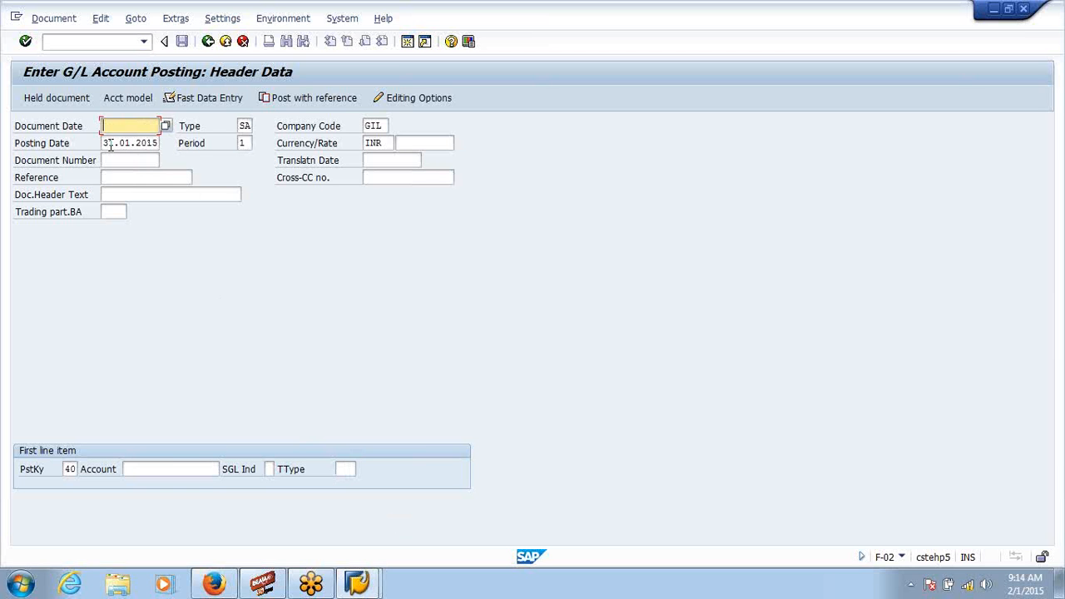
drag(105, 143, 193, 147)
key(ctrl+c)
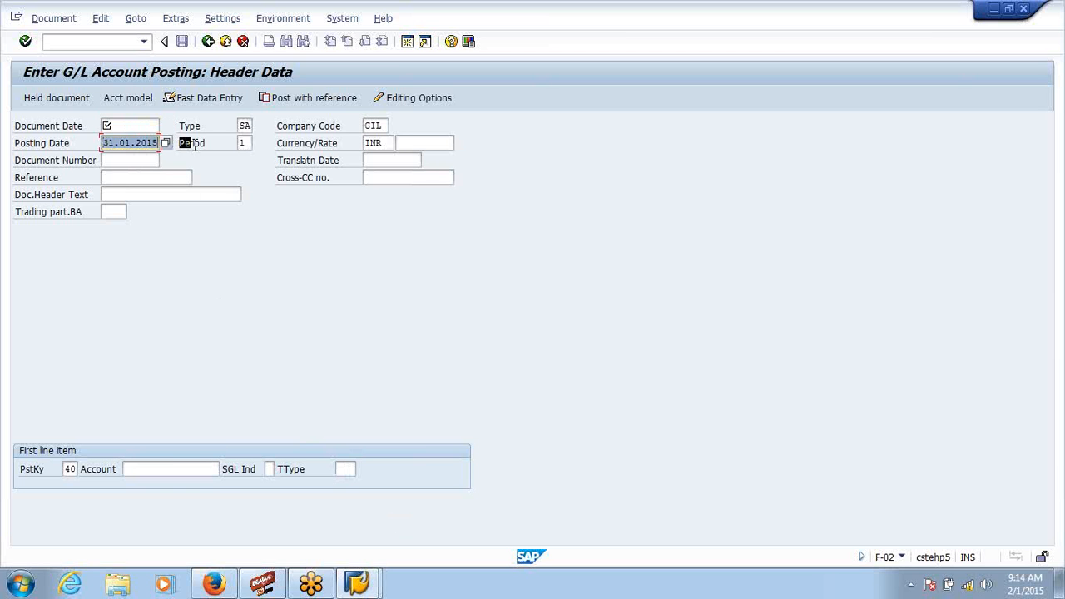
click(160, 150)
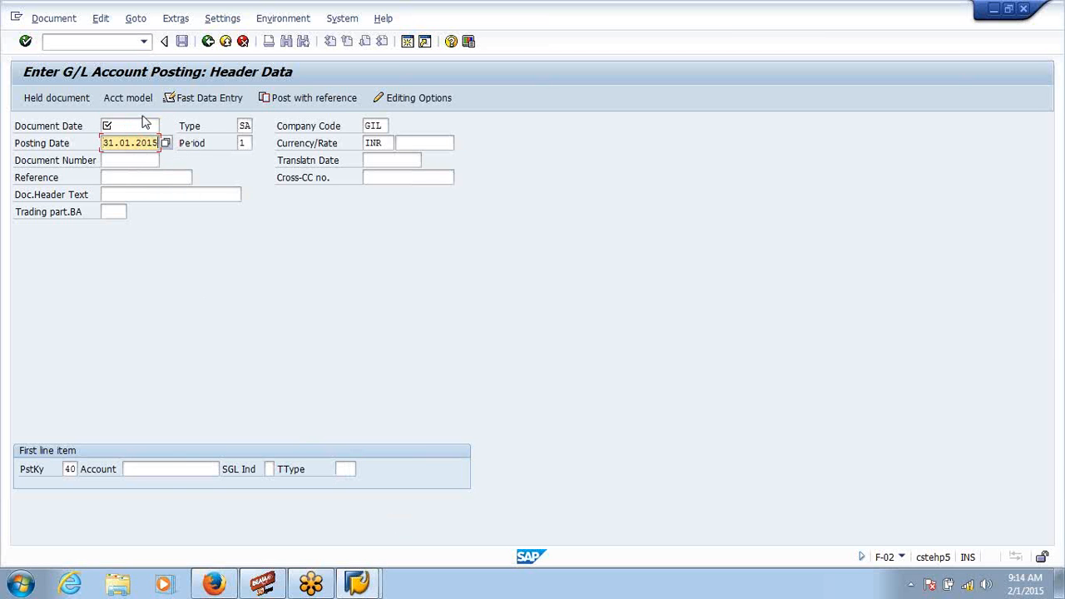
click(142, 125)
key(ctrl+v)
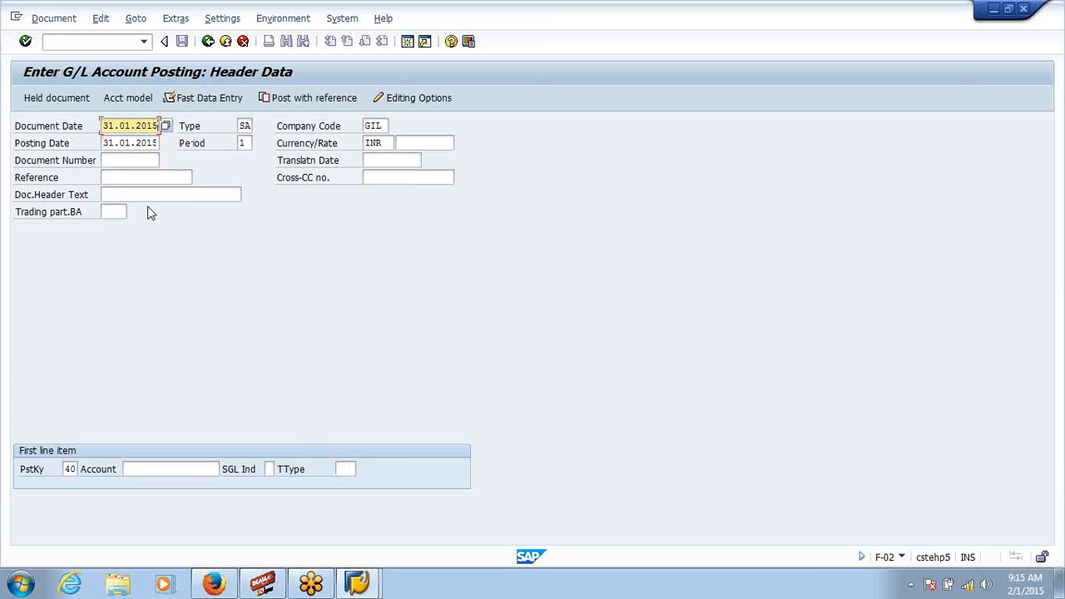
click(144, 469)
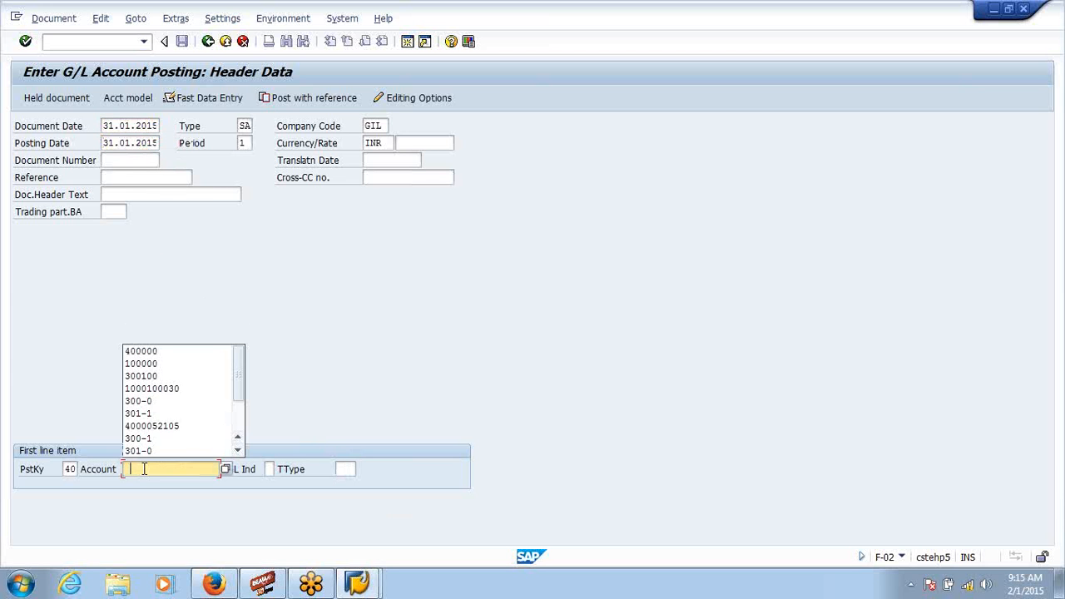
click(166, 354)
key(Return)
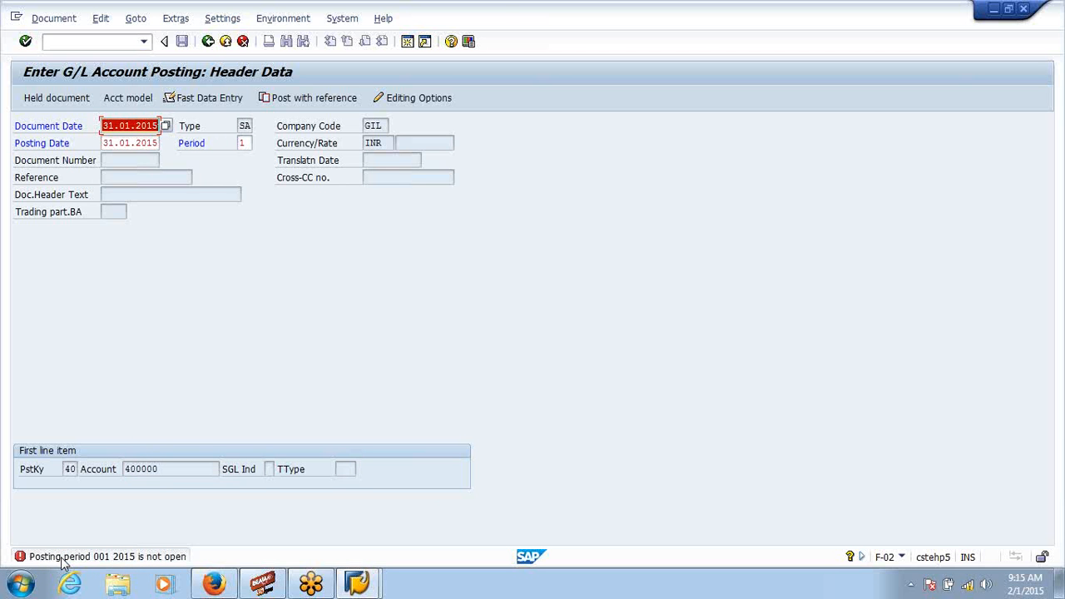
- Open an additional SAP session and start transaction SU01 for user maintenance
click(351, 22)
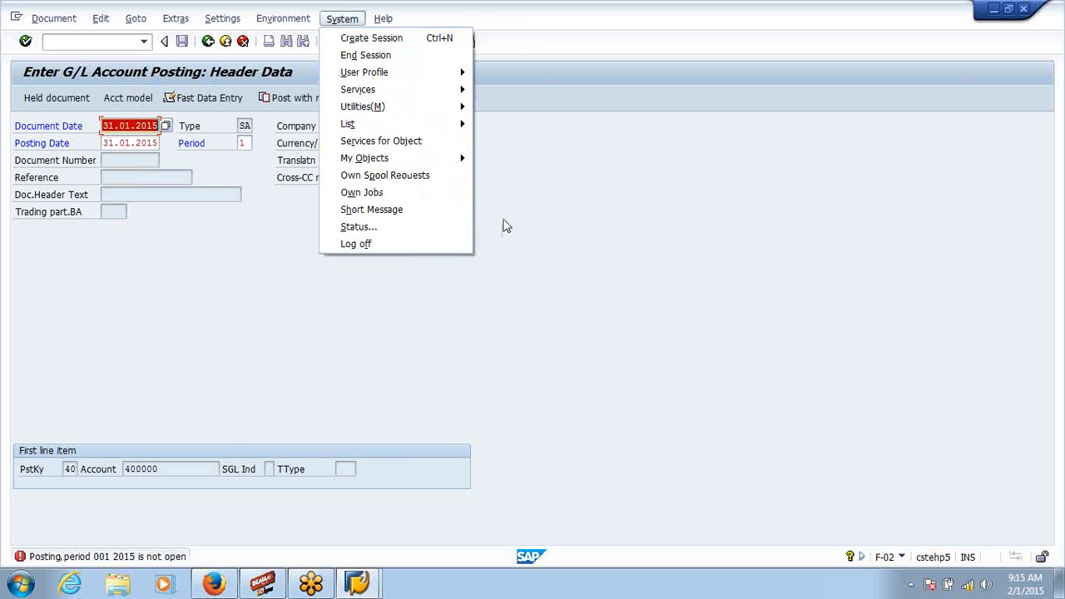
click(587, 239)
click(409, 46)
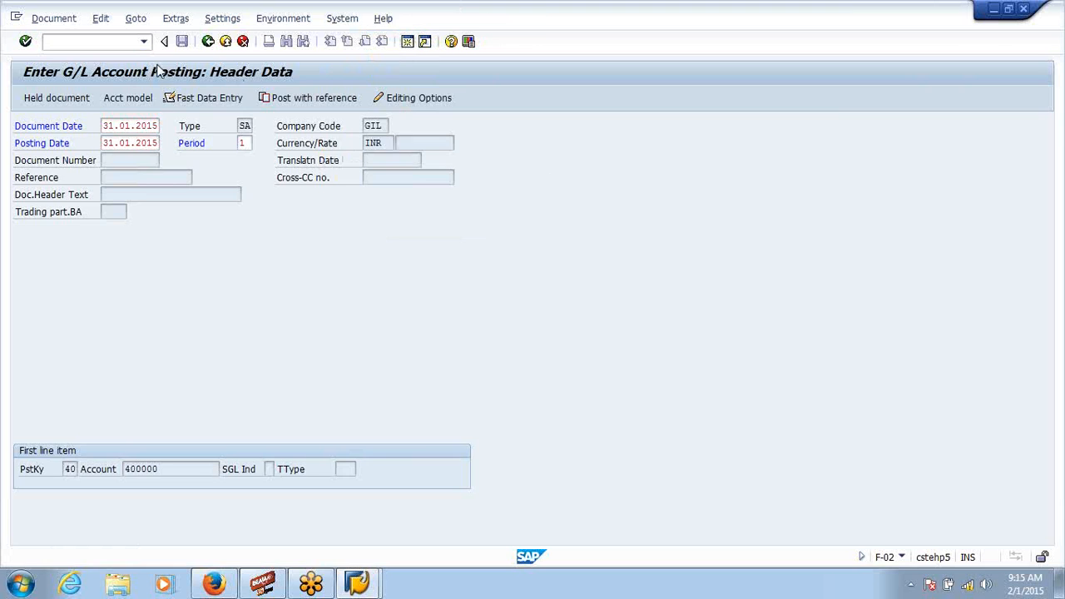
text(SU53)
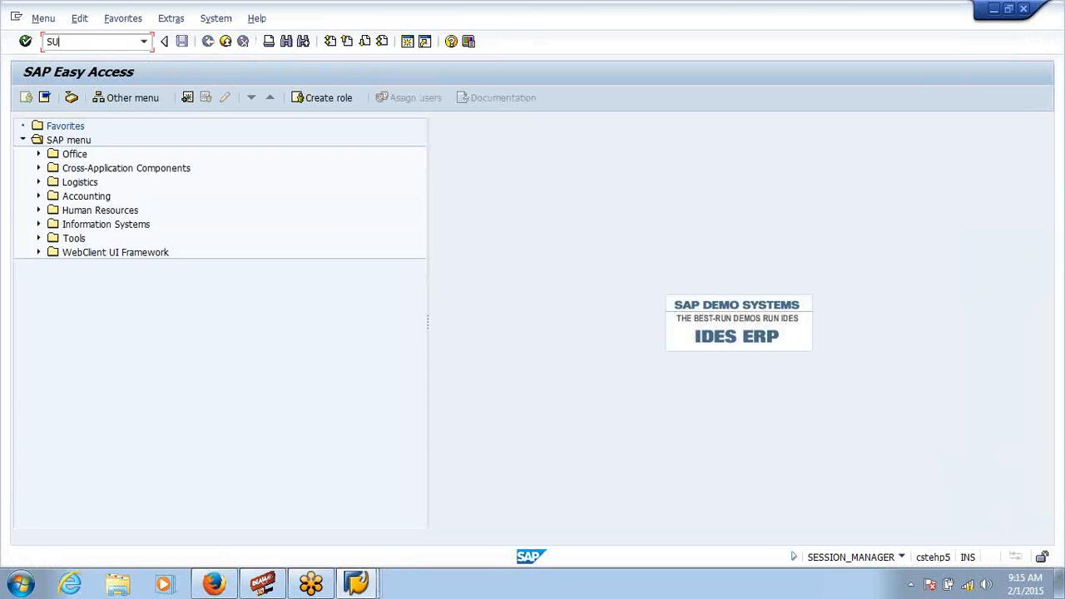
key(Return)
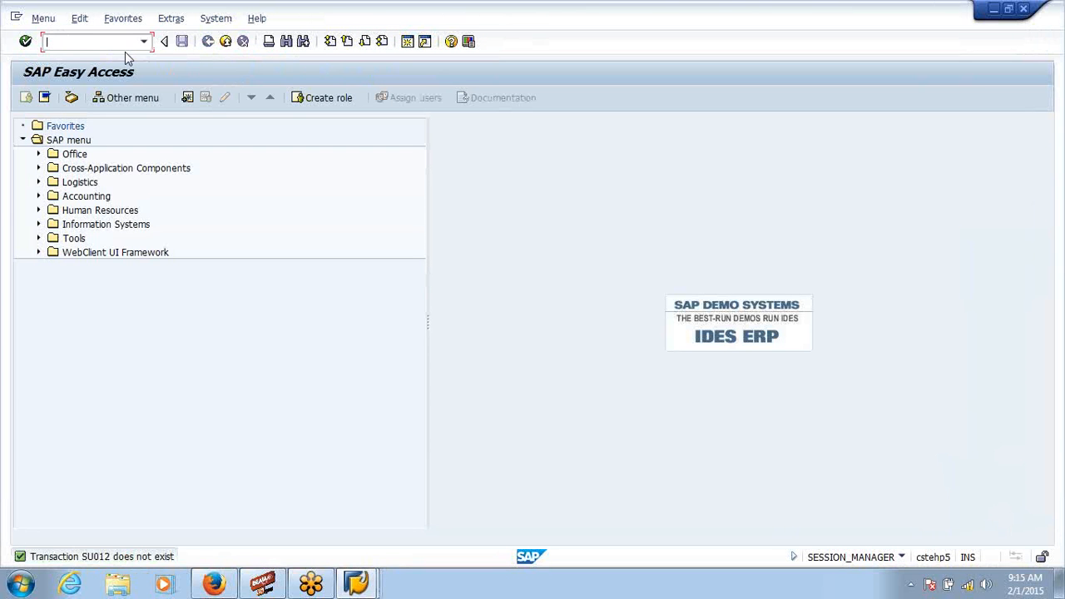
text(SU01)
key(Return)
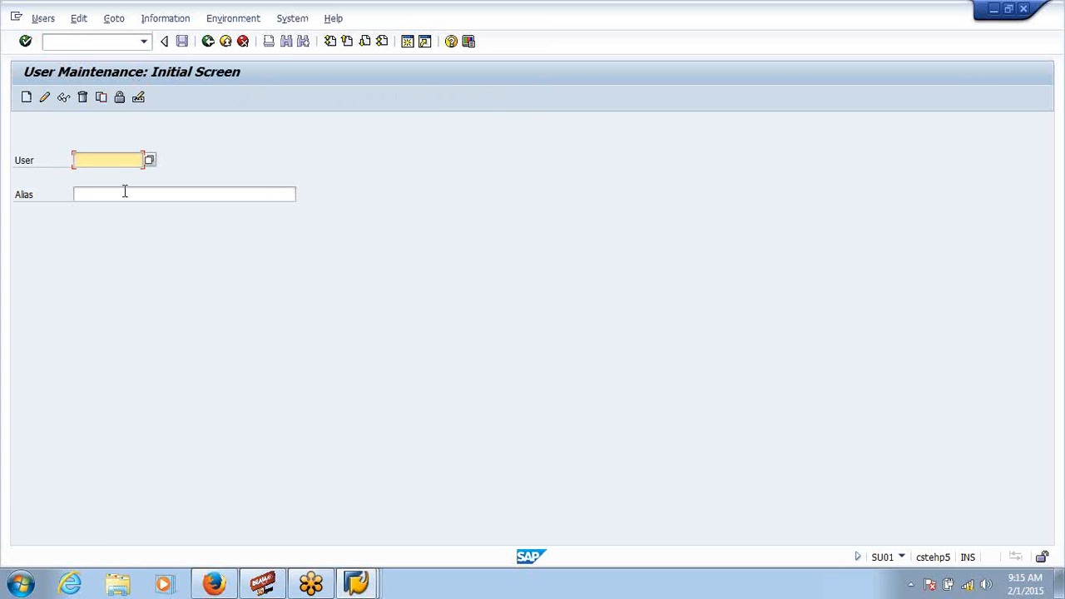
- Display user FICOUSER1 and examine its logon data, roles, authorization profiles and user group assignments
text(FICOUSER1)
click(47, 20)
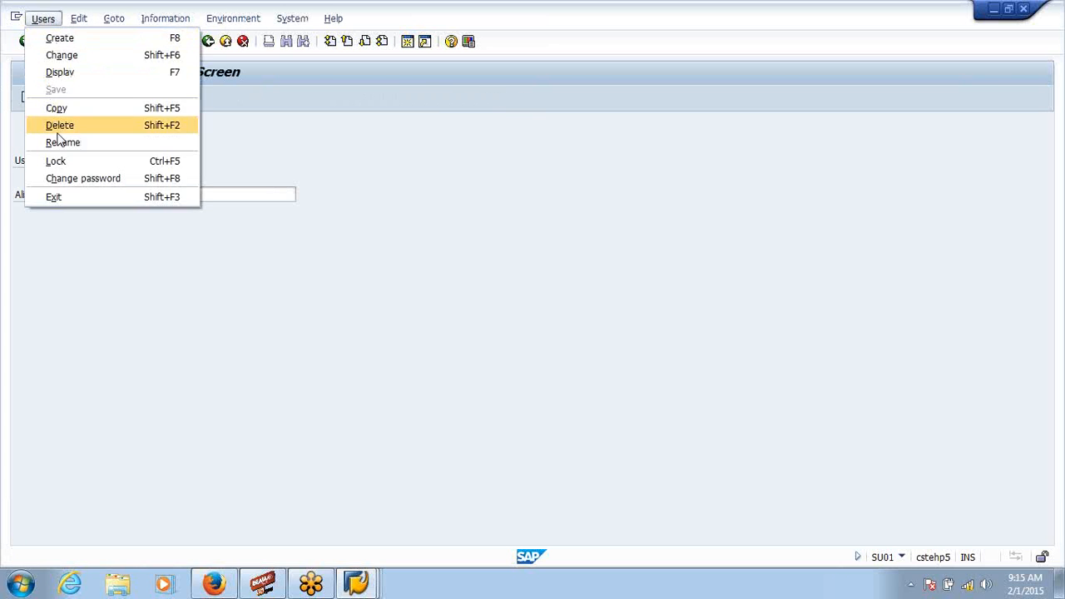
click(70, 75)
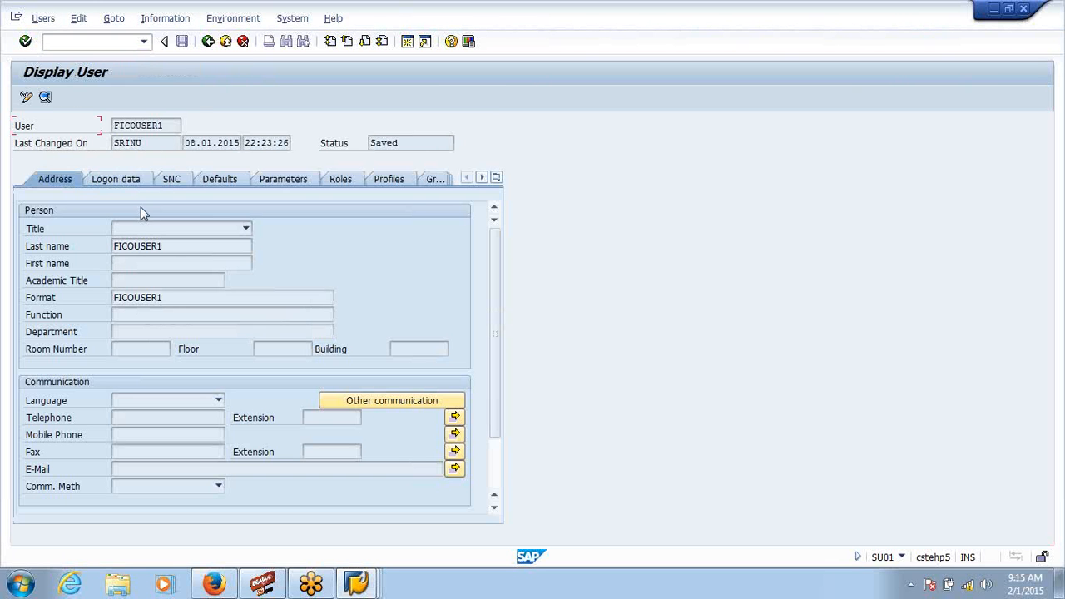
click(142, 184)
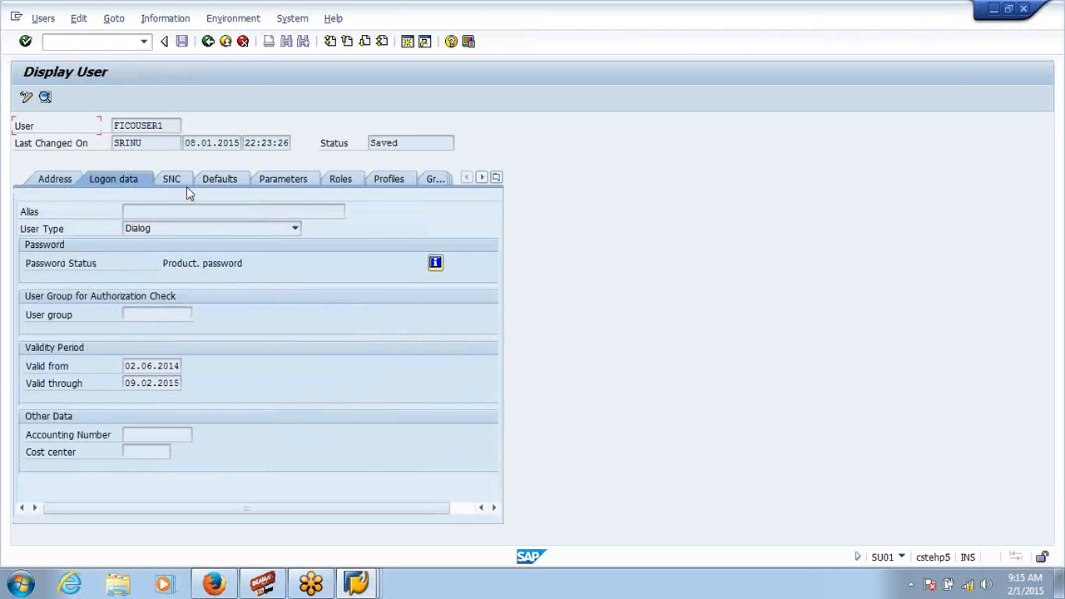
click(338, 185)
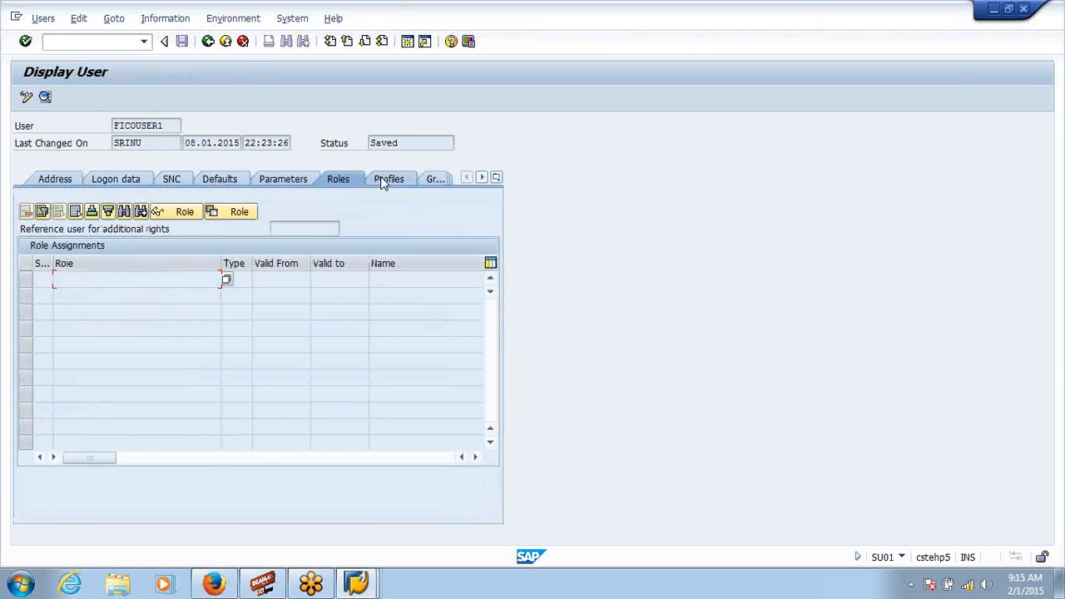
click(382, 180)
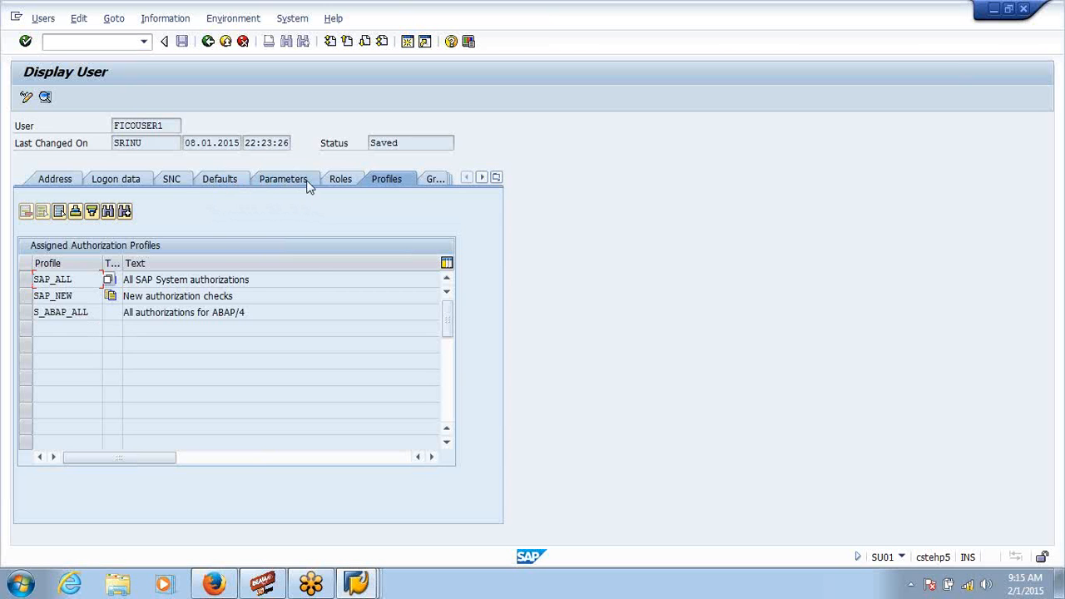
click(435, 179)
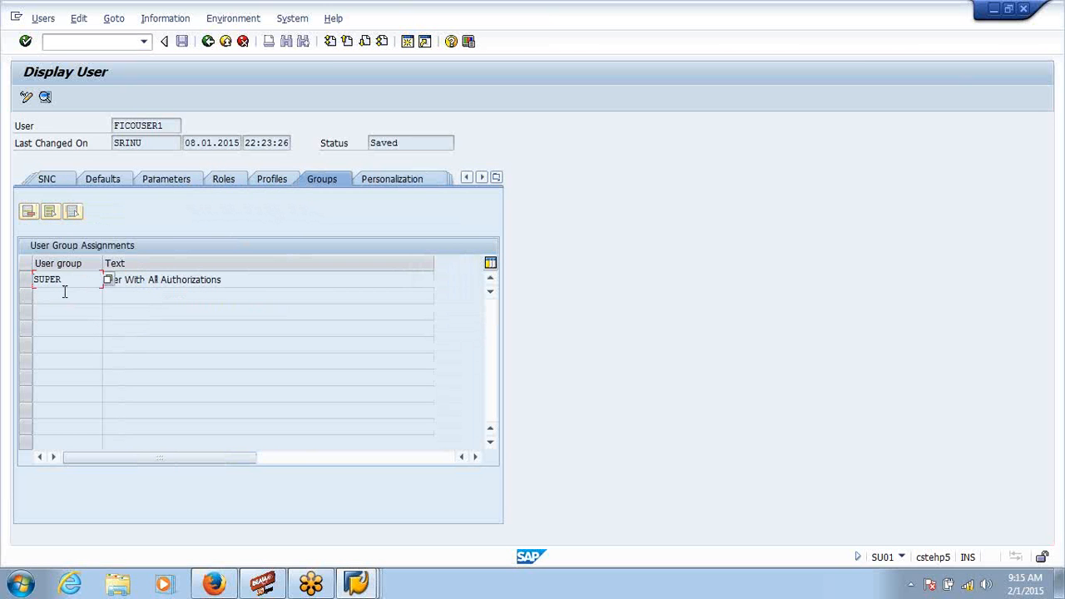
click(165, 280)
- Leave user maintenance and close the additional session to return to the F-02 posting
click(228, 45)
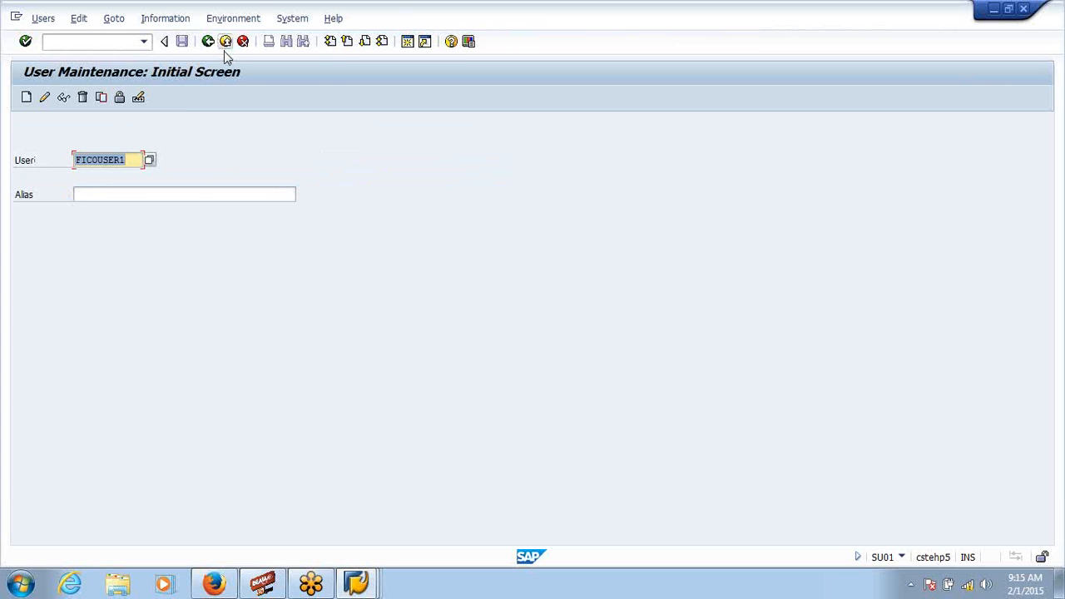
click(209, 41)
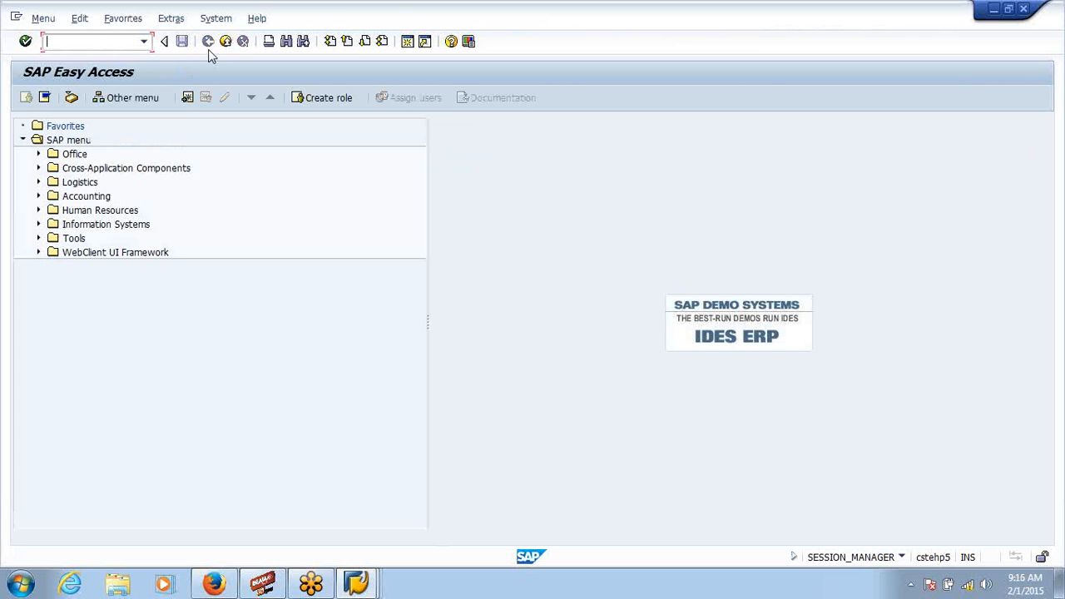
click(228, 44)
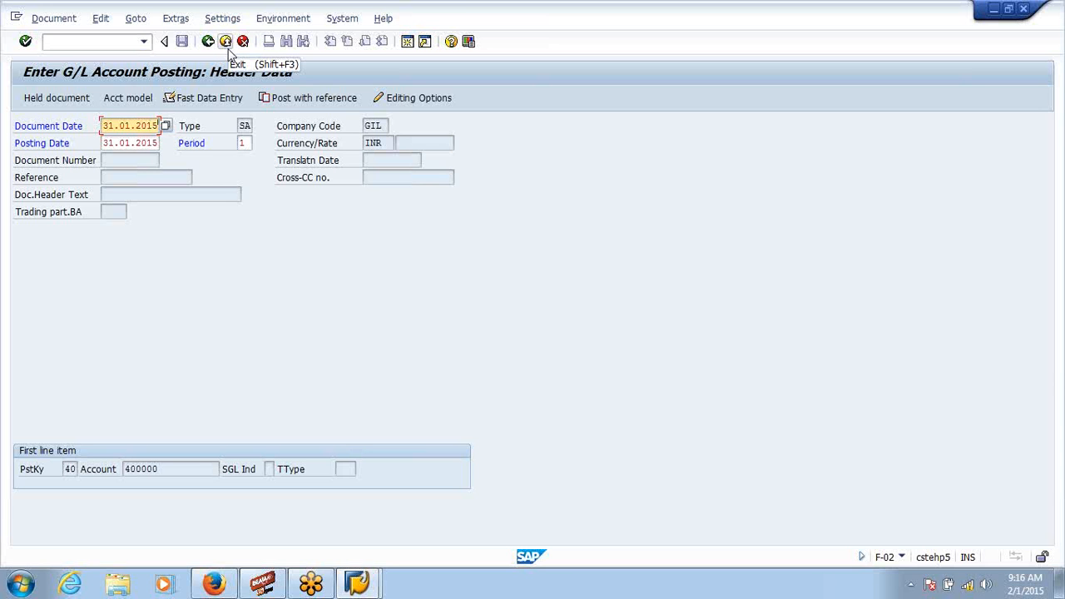
- Cancel the F-02 header entry and discard its data
click(226, 46)
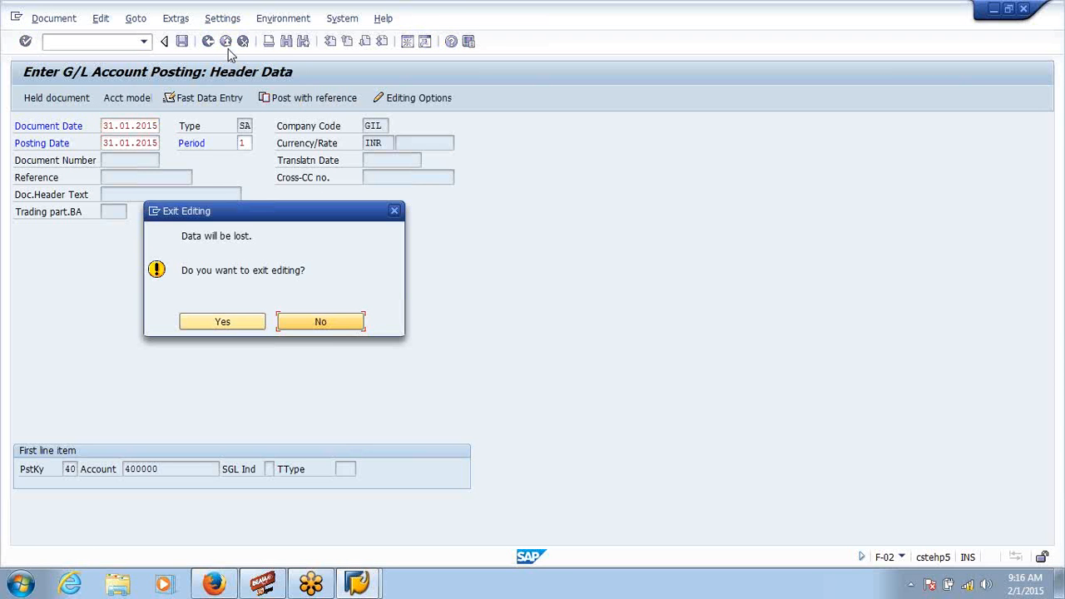
click(325, 329)
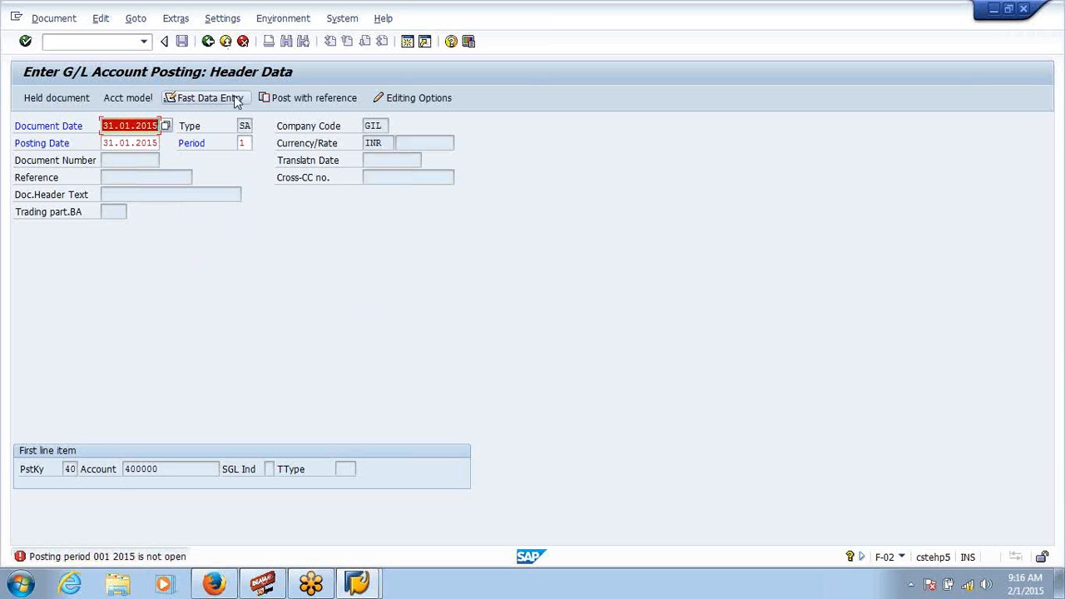
click(243, 41)
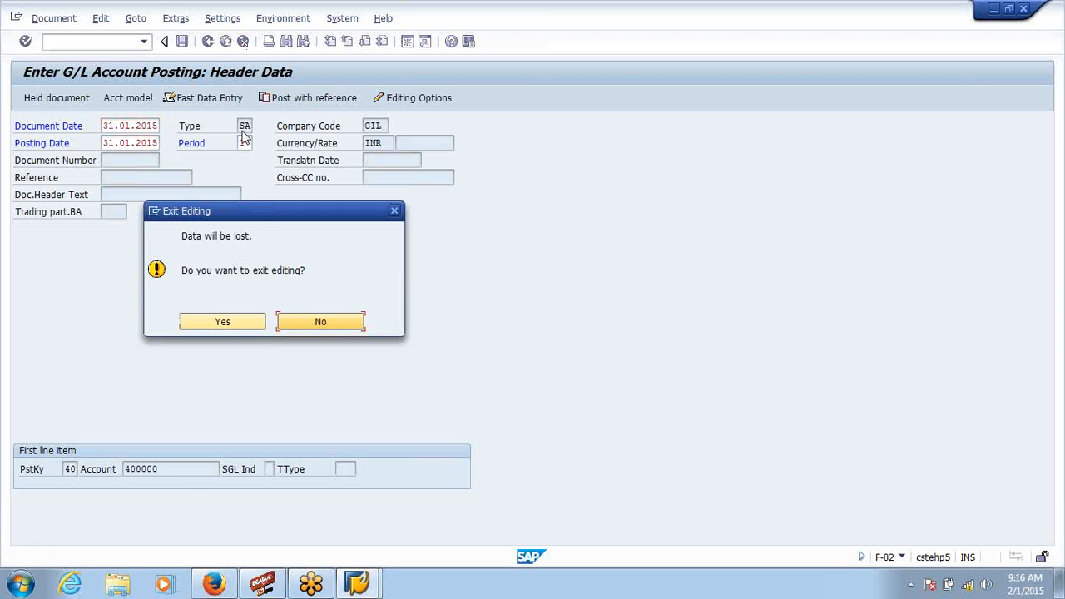
click(247, 325)
- Close the F-02 session window and minimize the remaining posting periods session
click(357, 584)
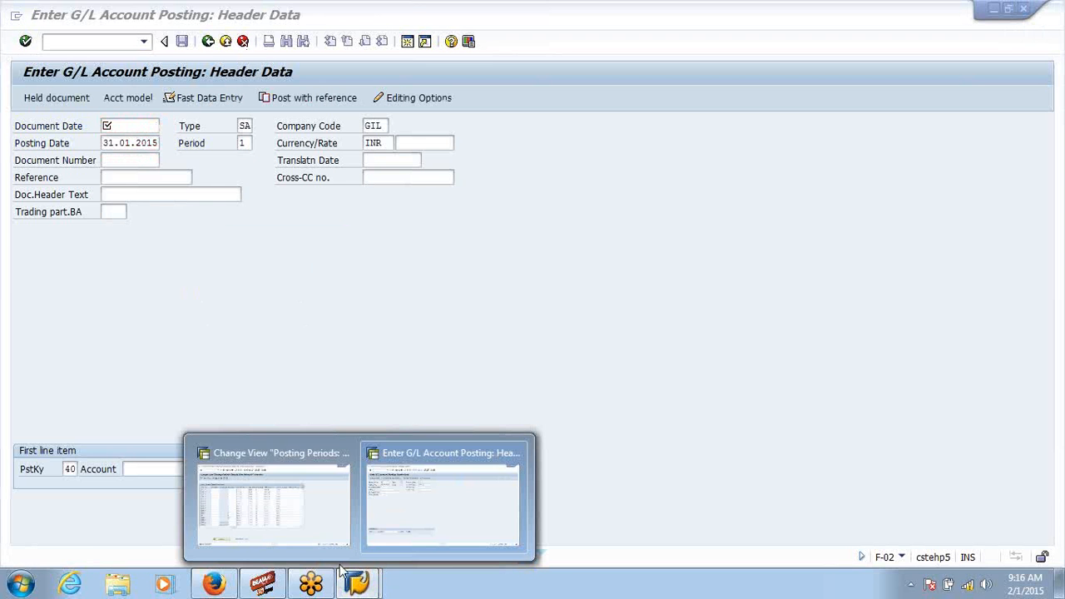
click(515, 452)
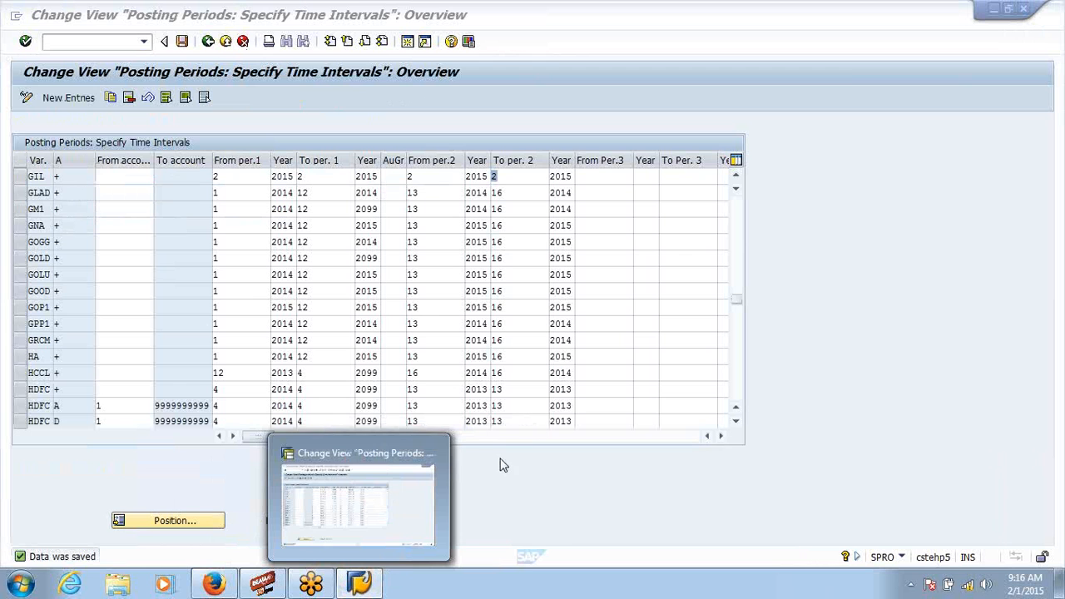
click(738, 127)
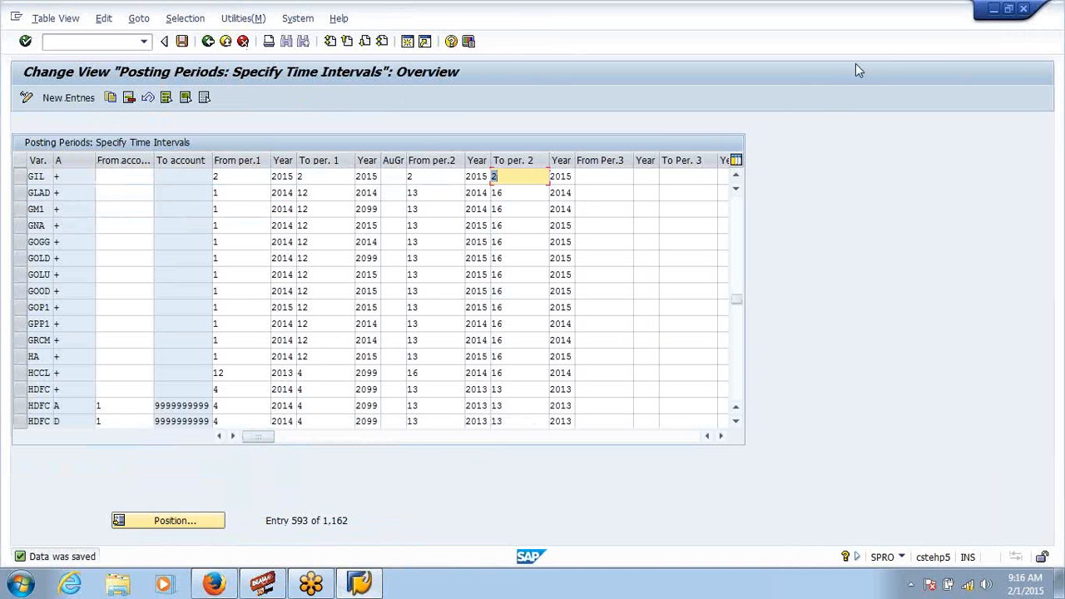
click(992, 8)
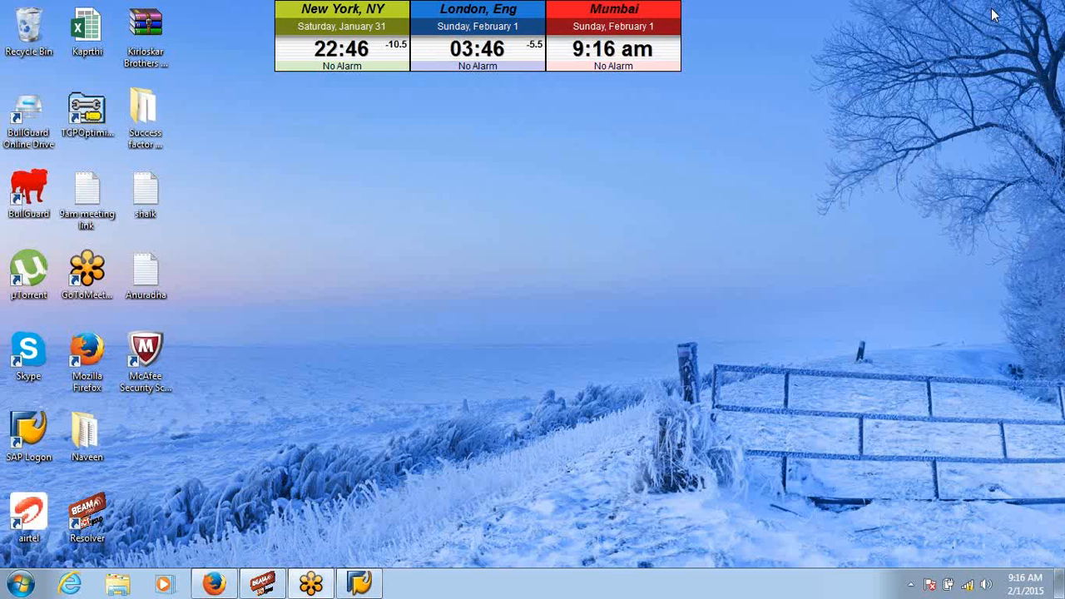